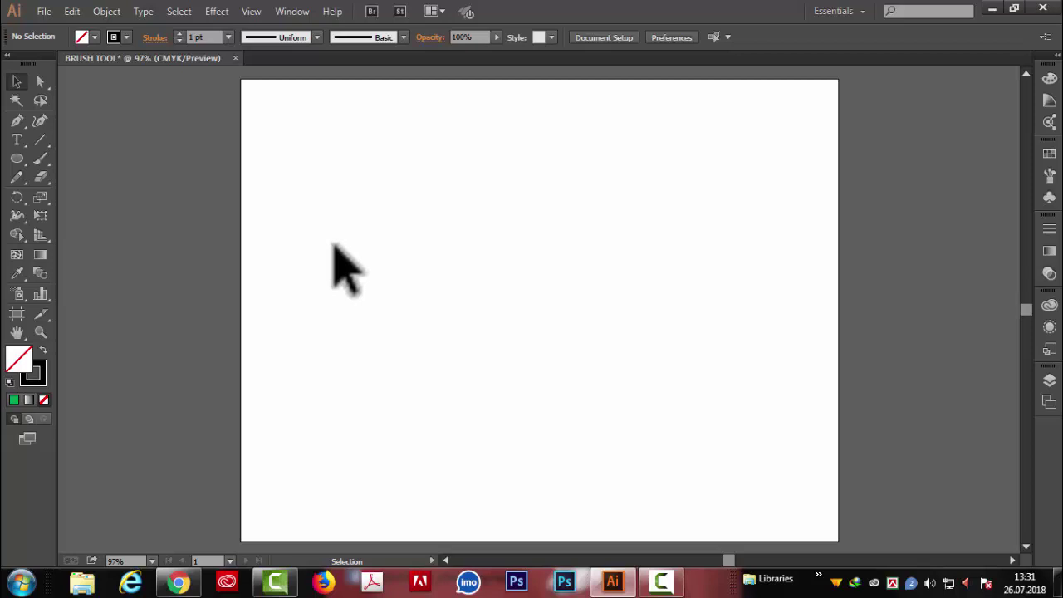
Step: Open the Brushes panel and start a New Brush to see the brush types, with Calligraphic selected
left_click(1050, 174)
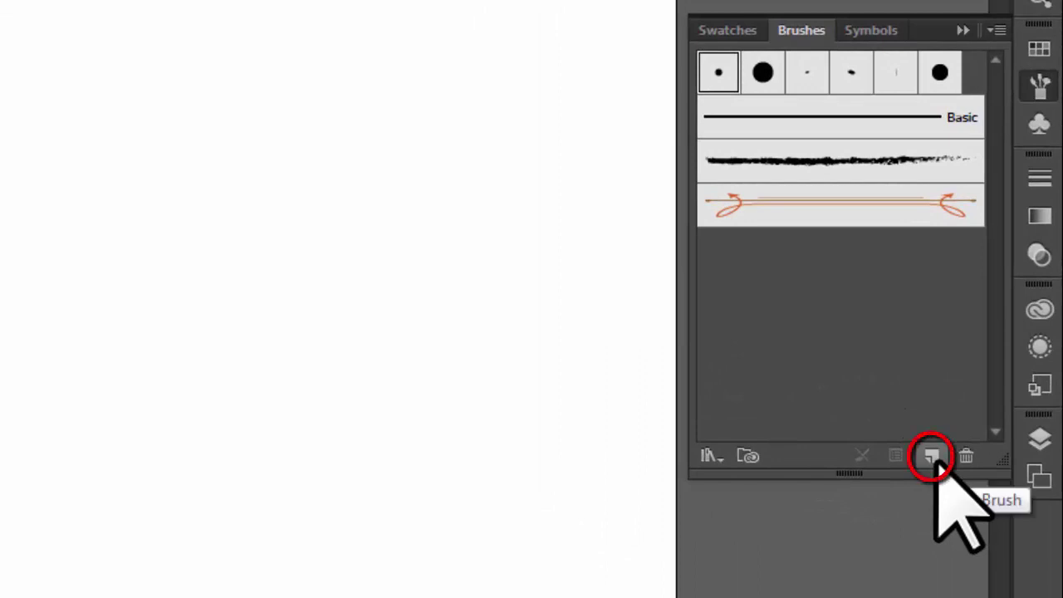
left_click(932, 457)
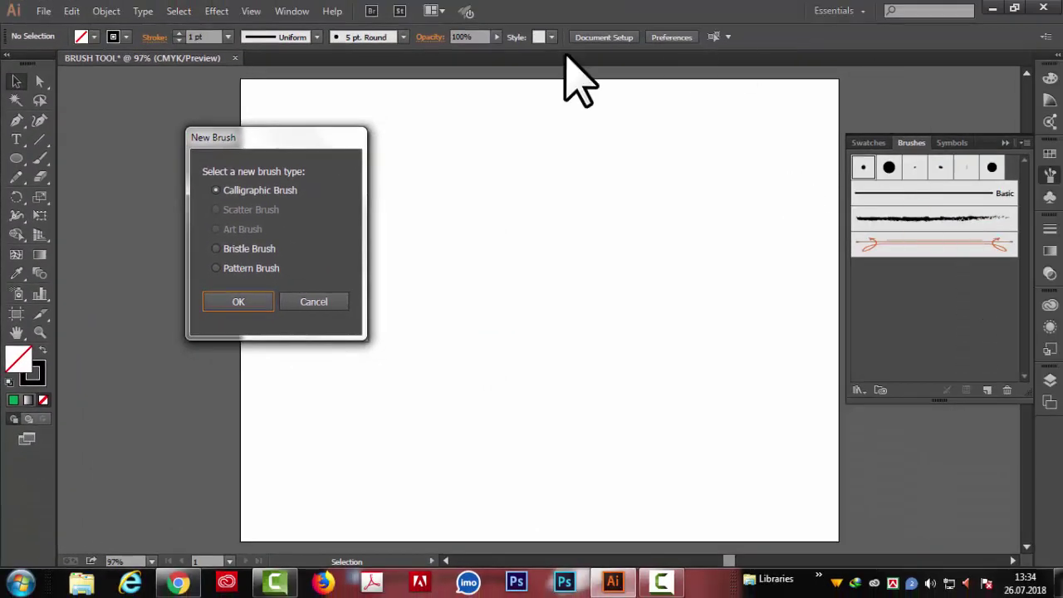
Step: Cancel the New Brush dialog and draw a black-filled circle with no stroke
left_click(319, 299)
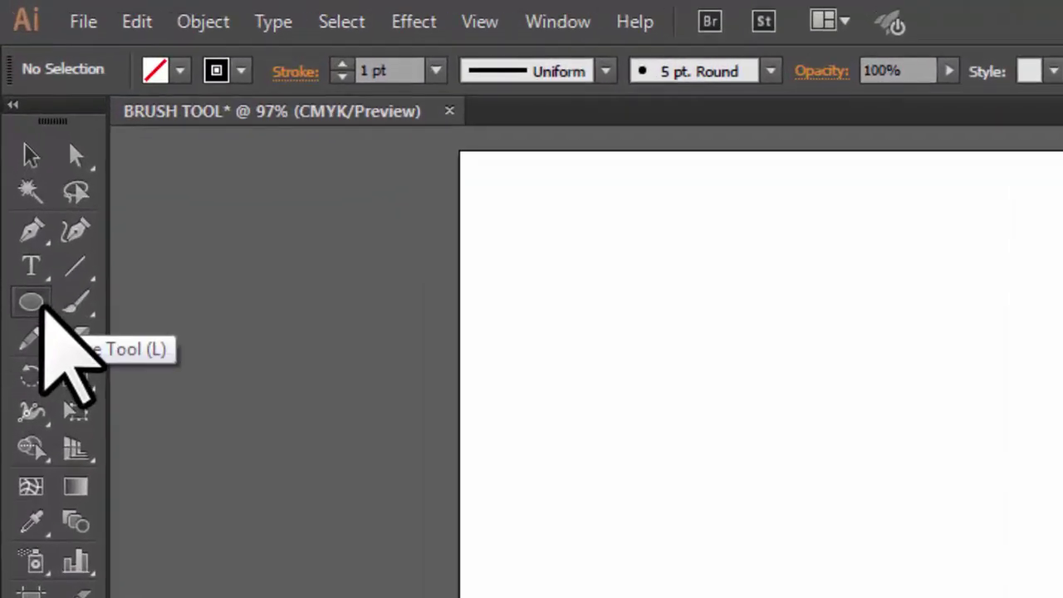
left_click(42, 305)
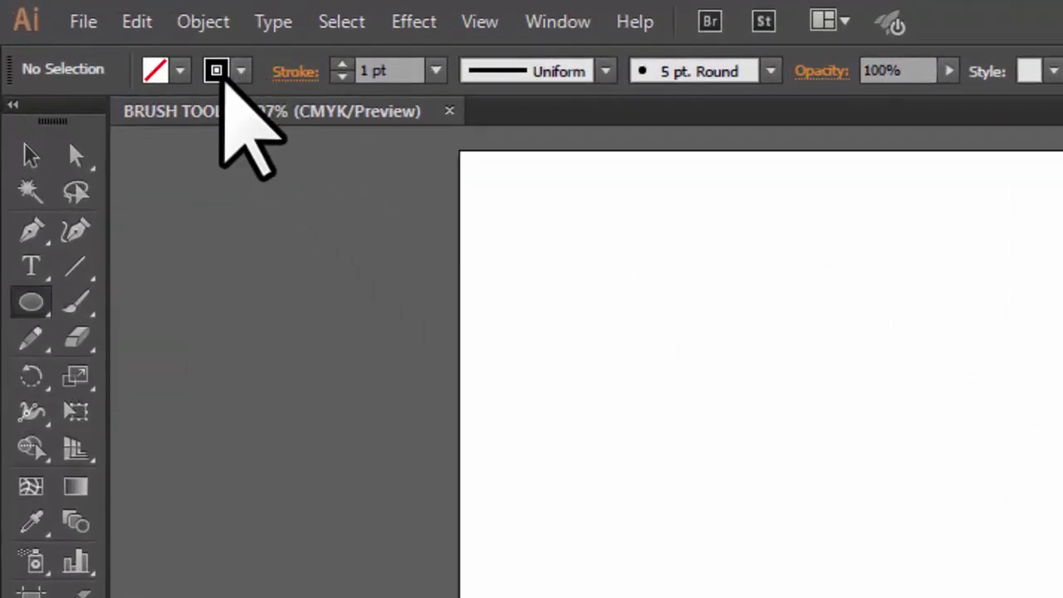
left_click(215, 72)
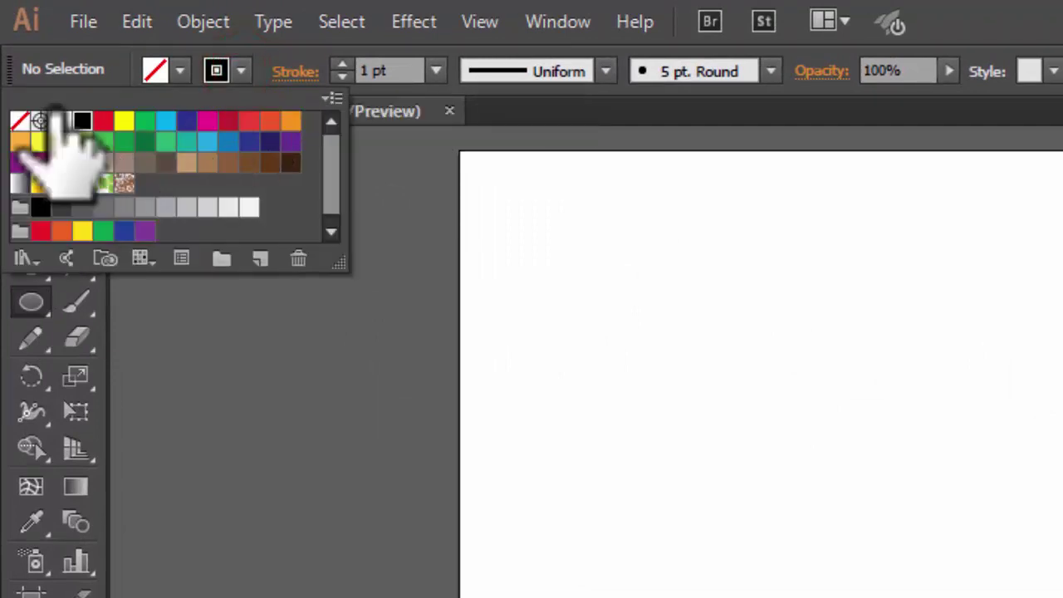
left_click(20, 121)
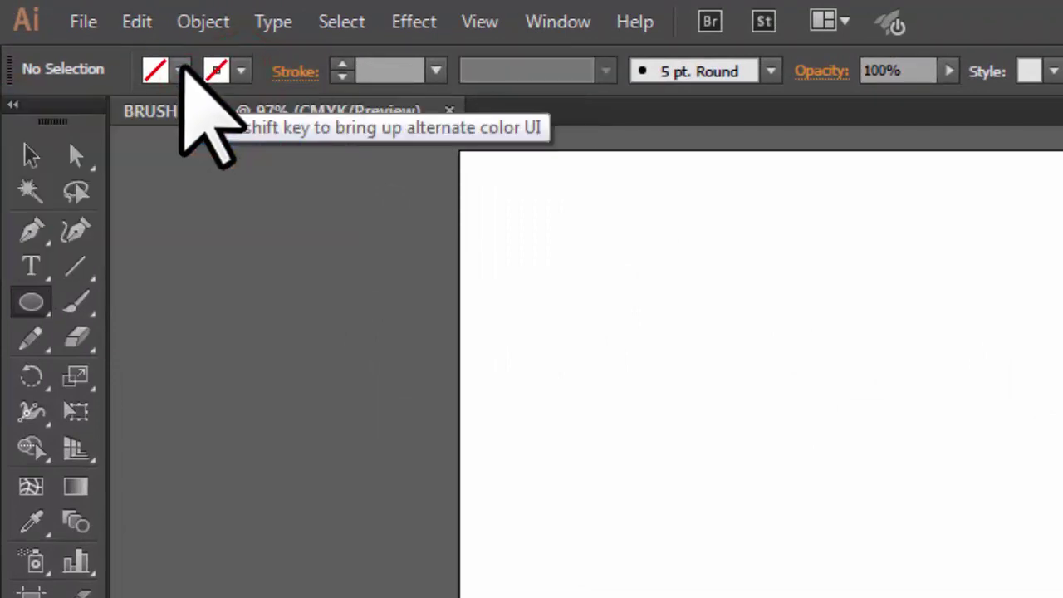
left_click(183, 71)
left_click(41, 63)
mouse_move(388, 203)
left_mouse_down()
mouse_move(474, 245)
mouse_move(561, 257)
mouse_move(573, 306)
left_mouse_up()
key("v")
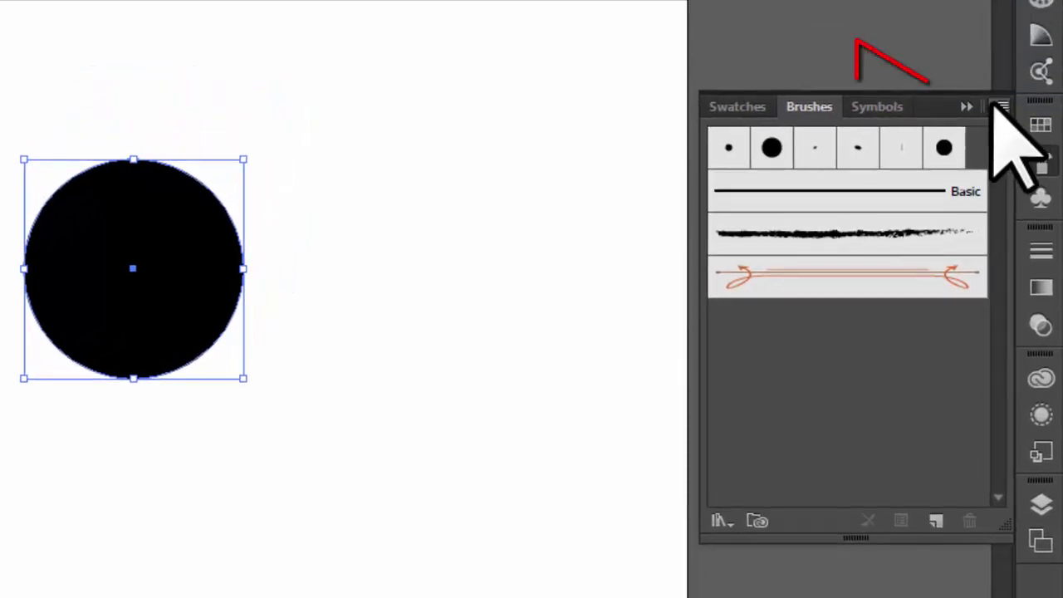
Step: Use the Brushes panel menu to create a new Calligraphic Brush and open its options
left_click(996, 105)
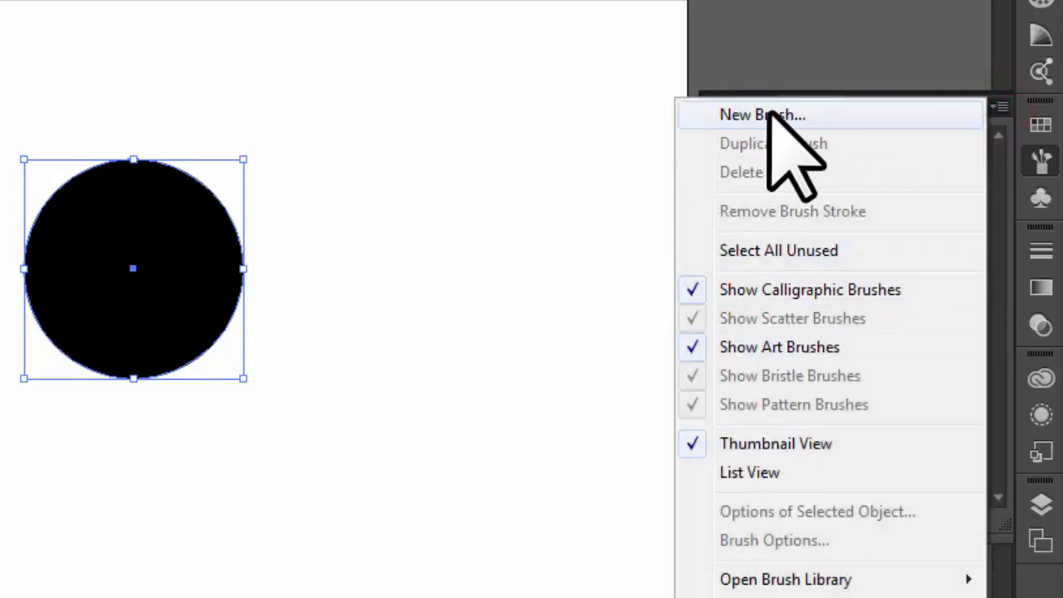
left_click(823, 118)
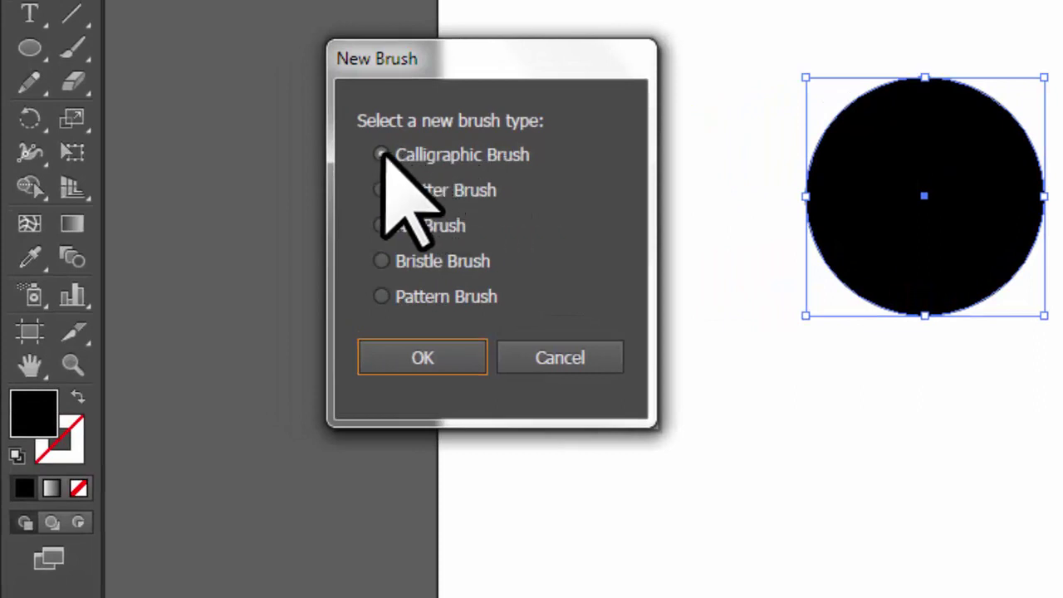
left_click(381, 190)
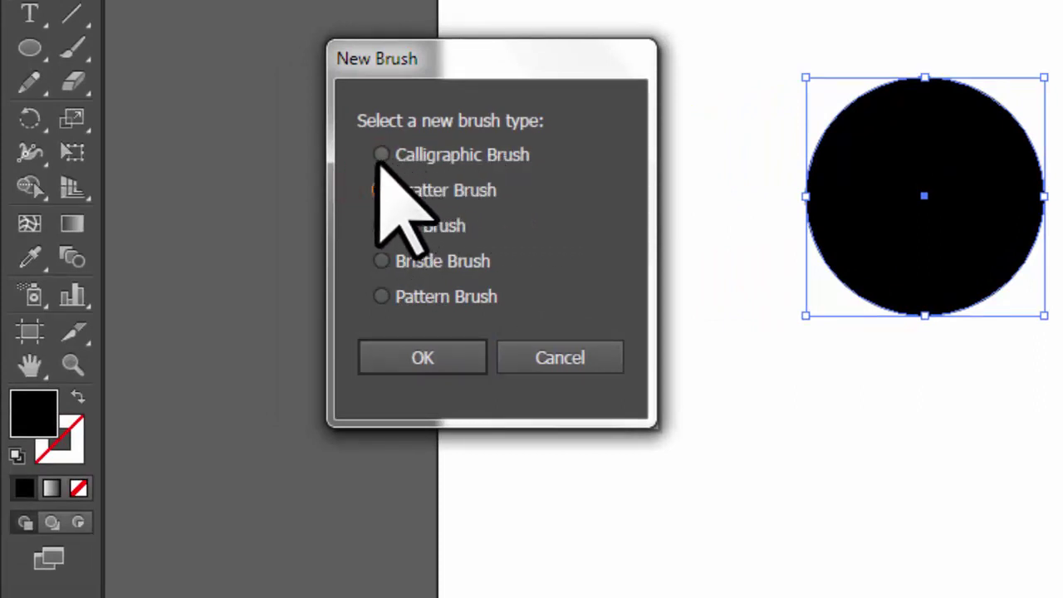
left_click(381, 154)
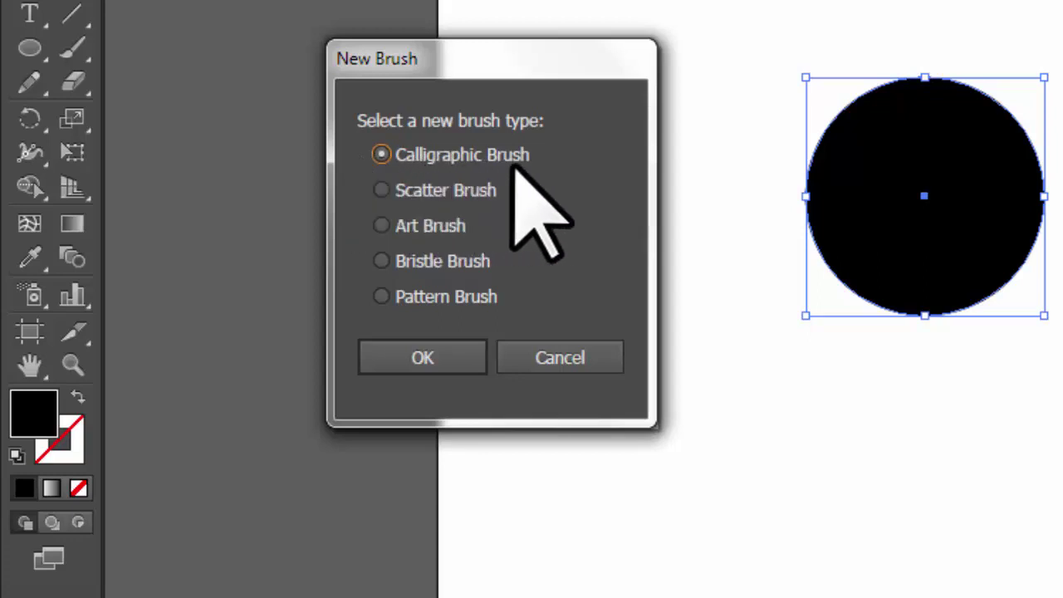
left_click(437, 356)
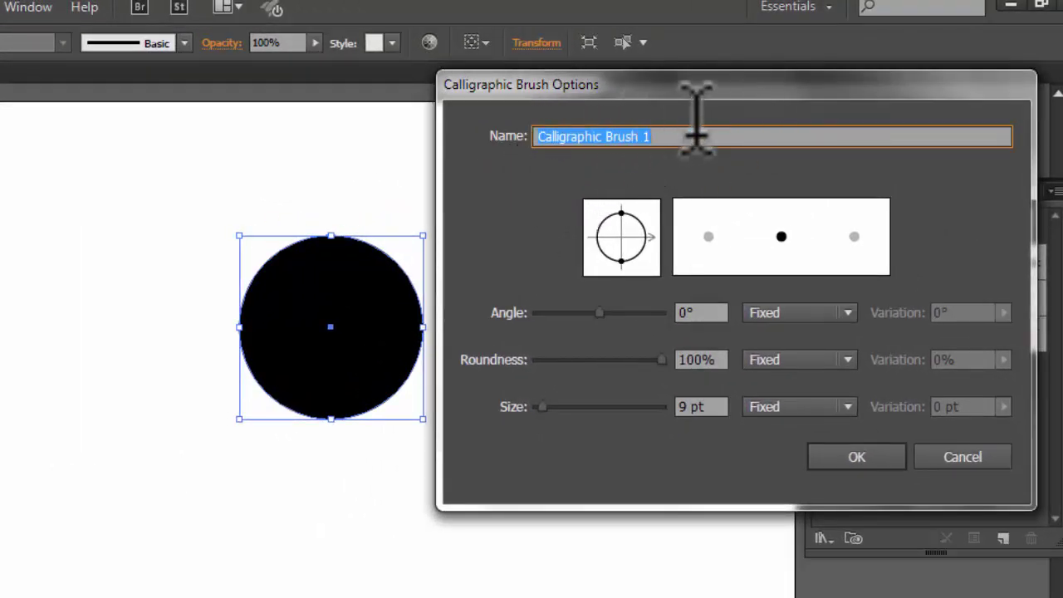
Step: Name the brush MY CALLI BRUSH with -45° angle, fixed 16% roundness and 6 pt size
type("MY CALLI BRUSH")
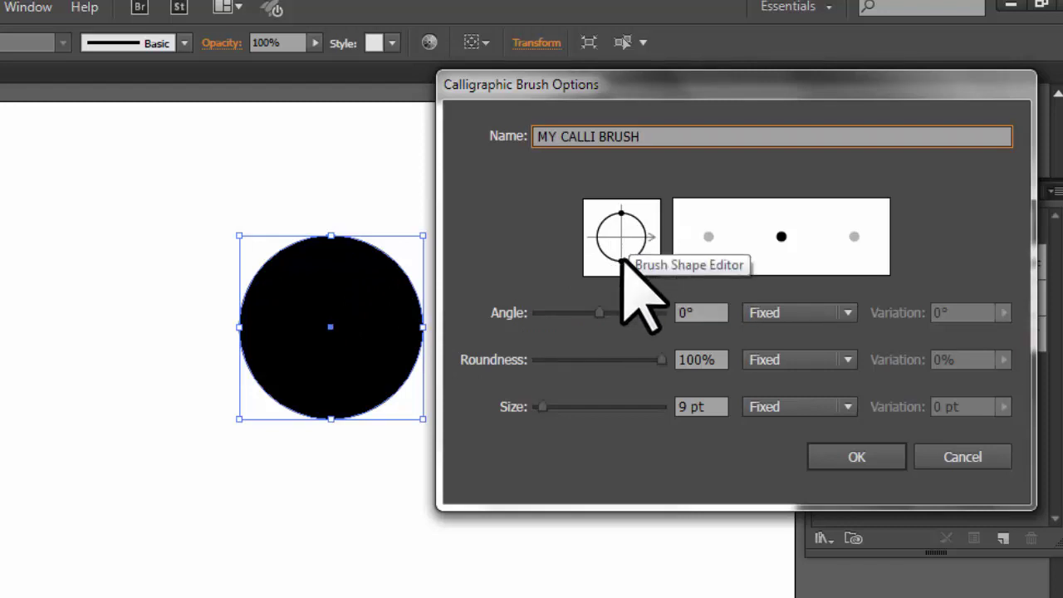
left_click(622, 259)
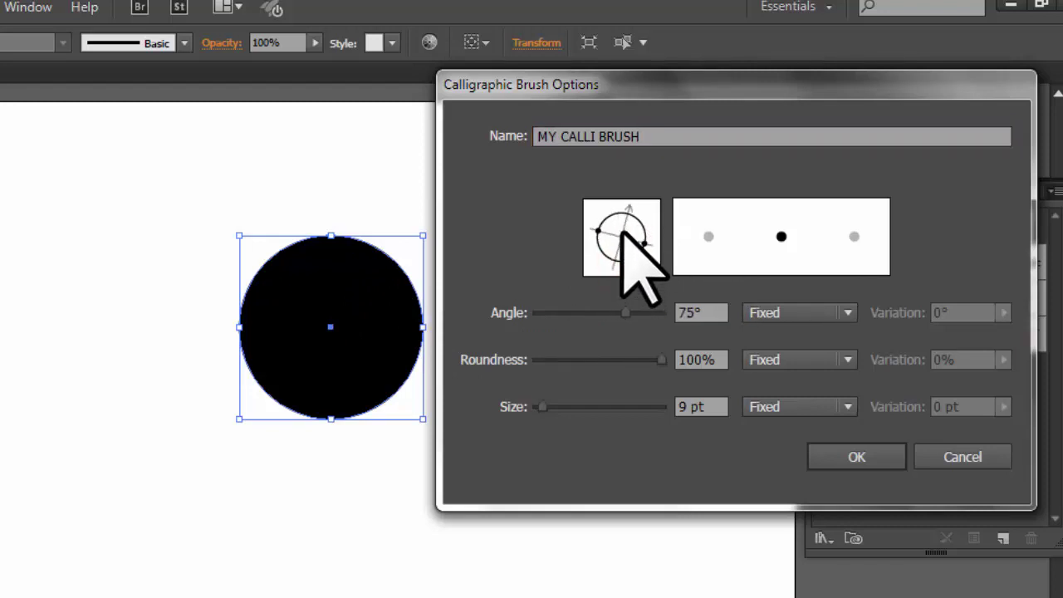
mouse_move(638, 223)
left_mouse_down()
mouse_move(609, 209)
mouse_move(641, 238)
left_mouse_up()
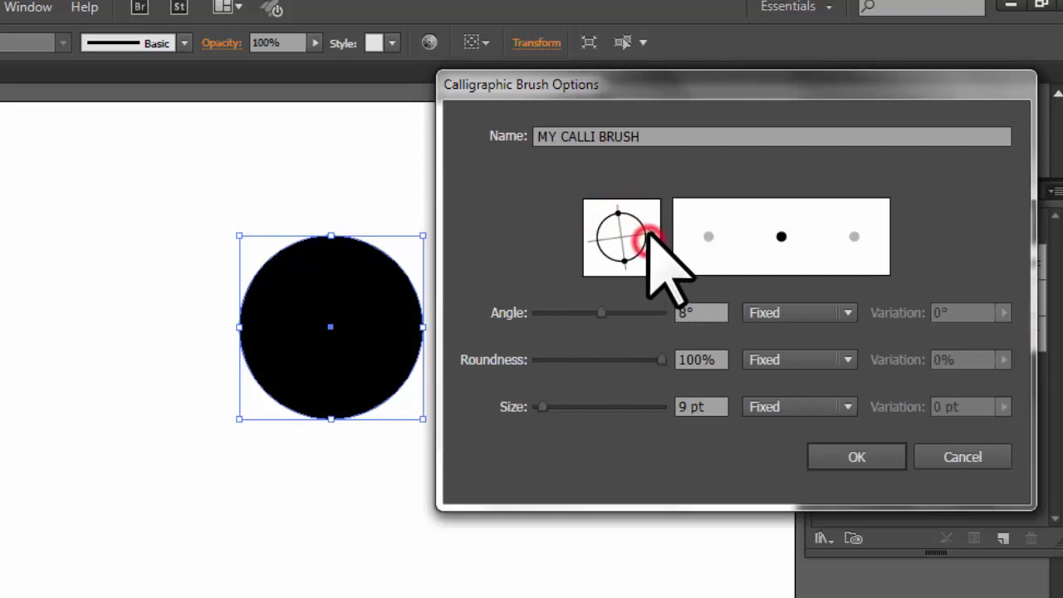
left_click_drag(646, 236, 639, 278)
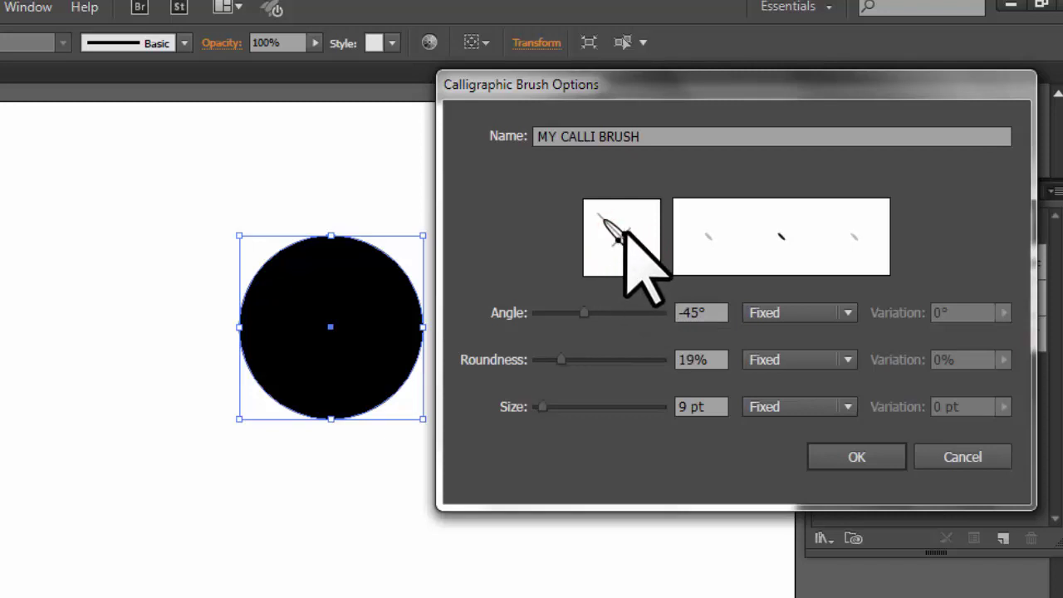
left_click_drag(624, 229, 633, 223)
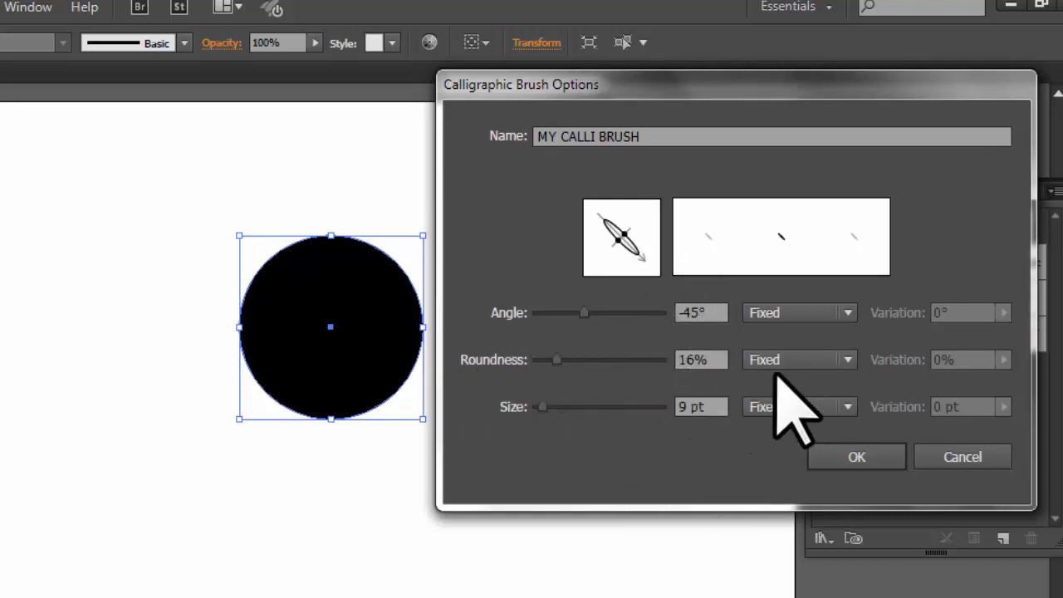
left_click(844, 360)
left_click(820, 407)
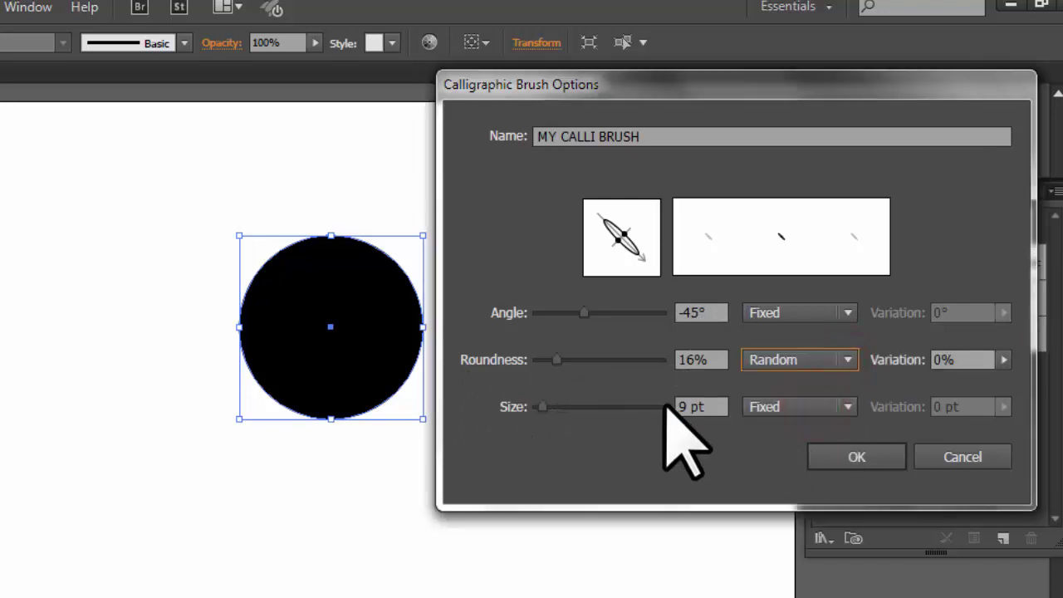
scroll(799, 363, "up", 1)
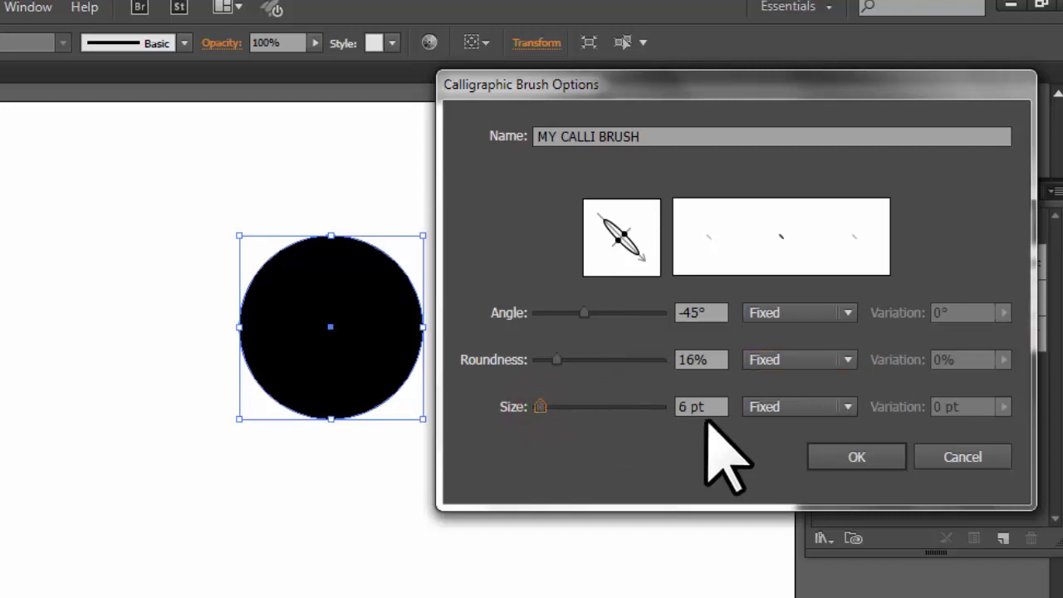
Step: Save MY CALLI BRUSH, deselect it in the panel, and delete the black circle
left_click(859, 458)
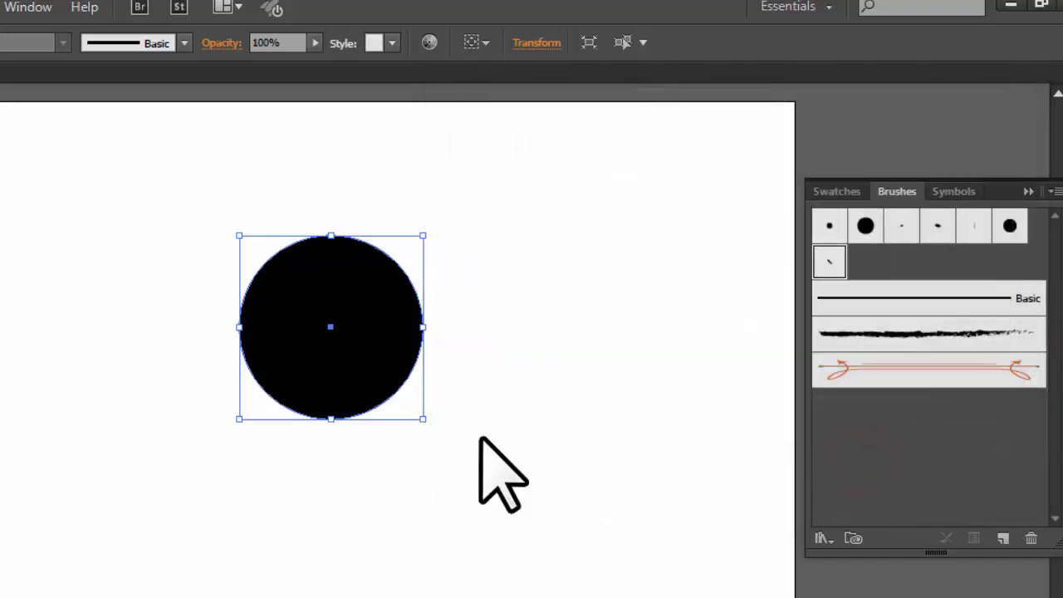
left_click(954, 439)
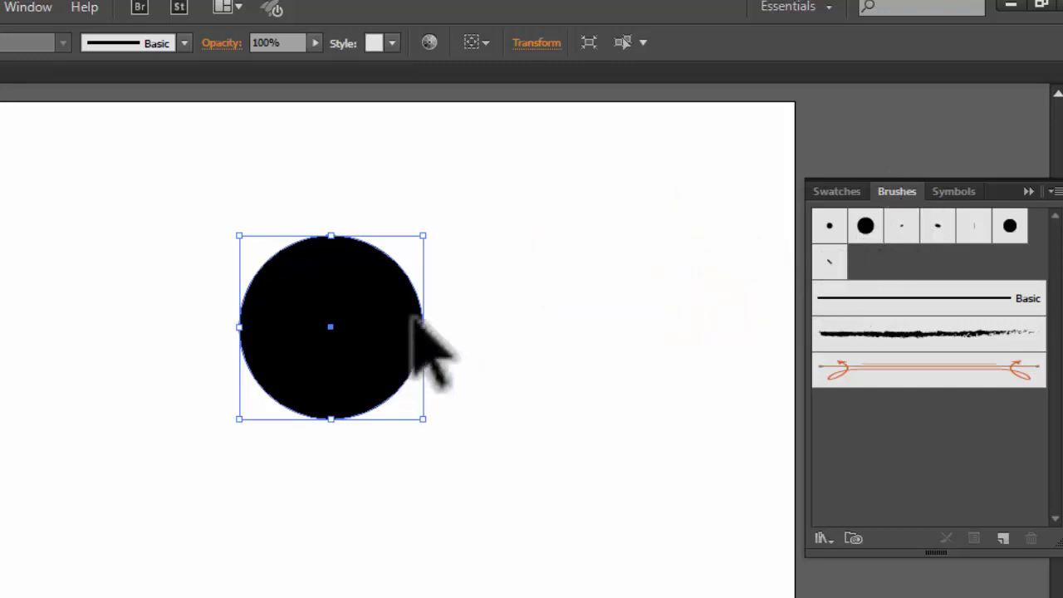
key("Delete")
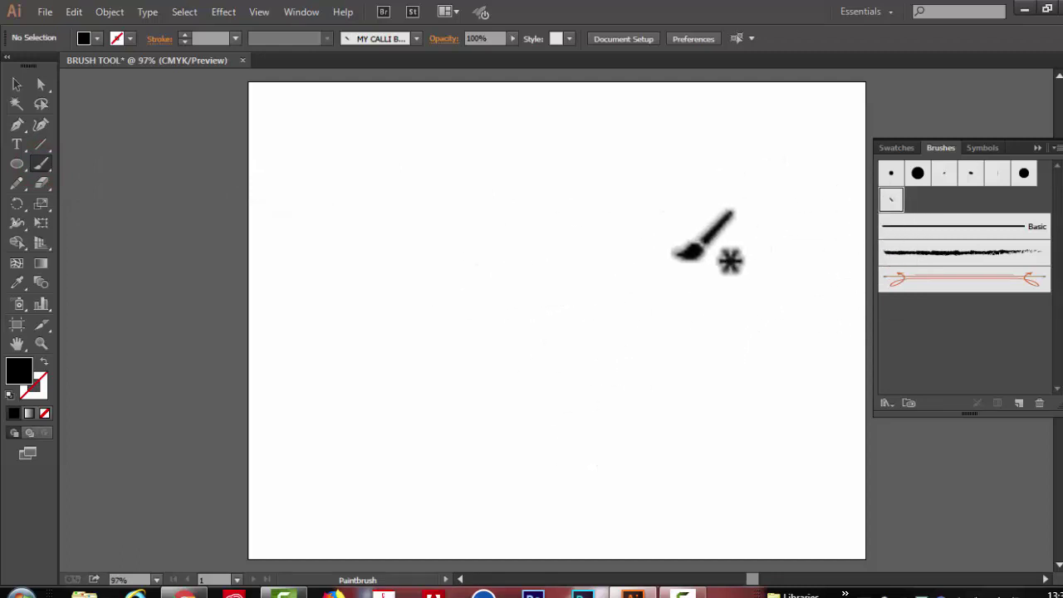
Step: Swap fill and stroke so strokes are black, then paint the letters B and A
key("shift+x")
left_click_drag(365, 194, 339, 457)
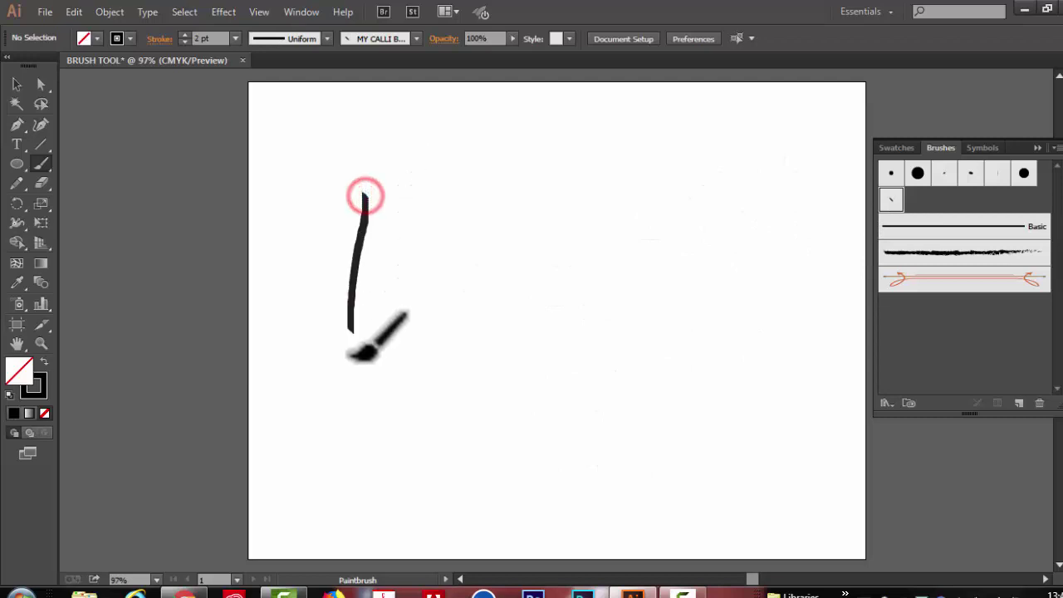
left_click_drag(307, 309, 415, 219)
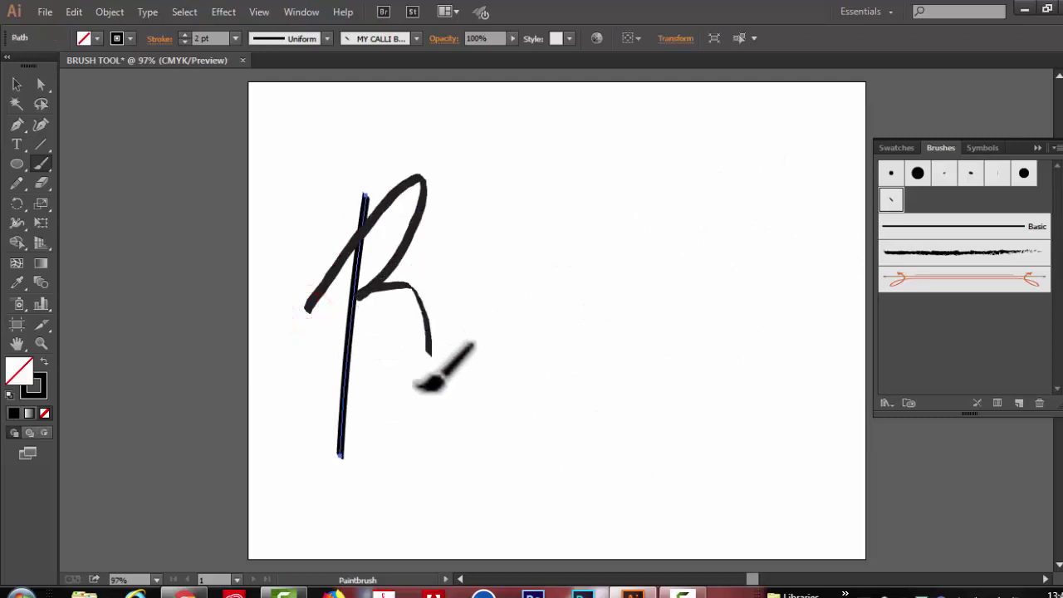
left_click_drag(424, 177, 290, 369)
left_click_drag(470, 256, 440, 384)
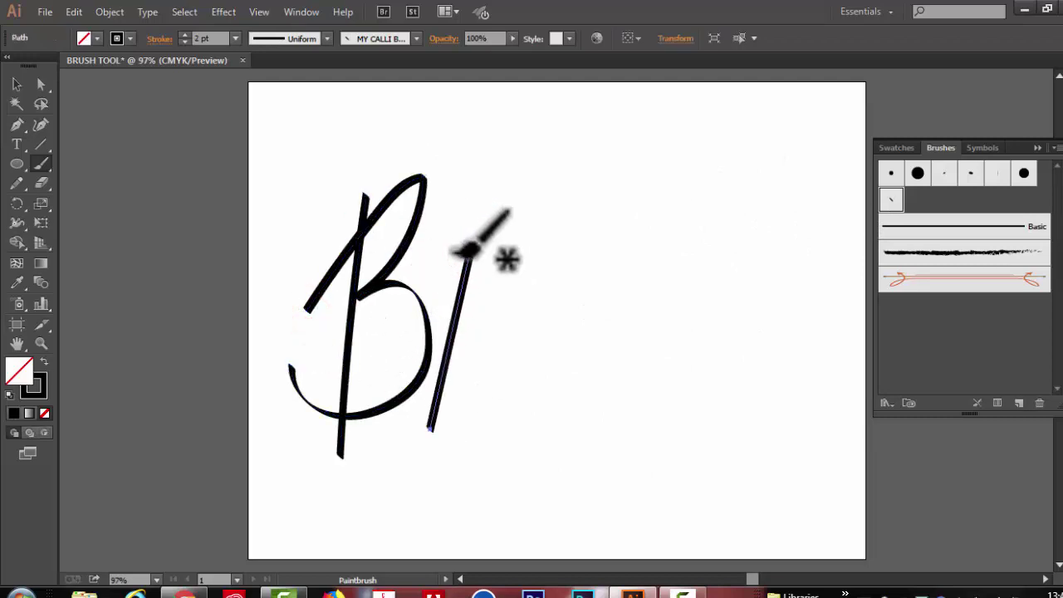
mouse_move(452, 247)
left_mouse_down()
mouse_move(498, 380)
mouse_move(501, 439)
left_mouse_up()
left_click_drag(424, 355, 487, 358)
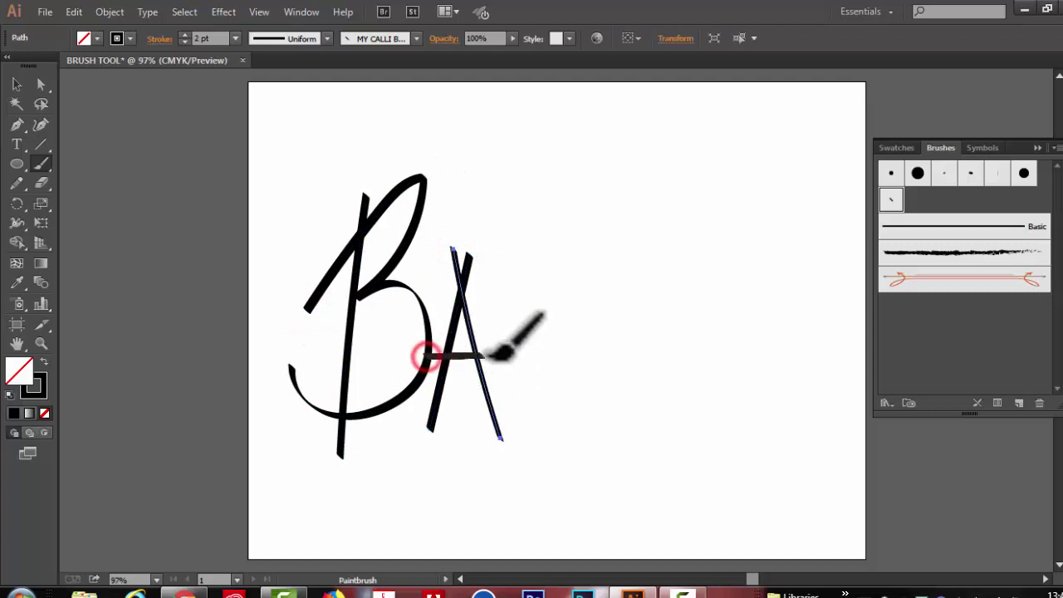
Step: Paint N, G, L and the final A, then select all the BANGLA strokes
mouse_move(532, 251)
left_mouse_down()
mouse_move(522, 436)
mouse_move(576, 373)
mouse_move(595, 425)
left_mouse_up()
left_click_drag(600, 231, 609, 424)
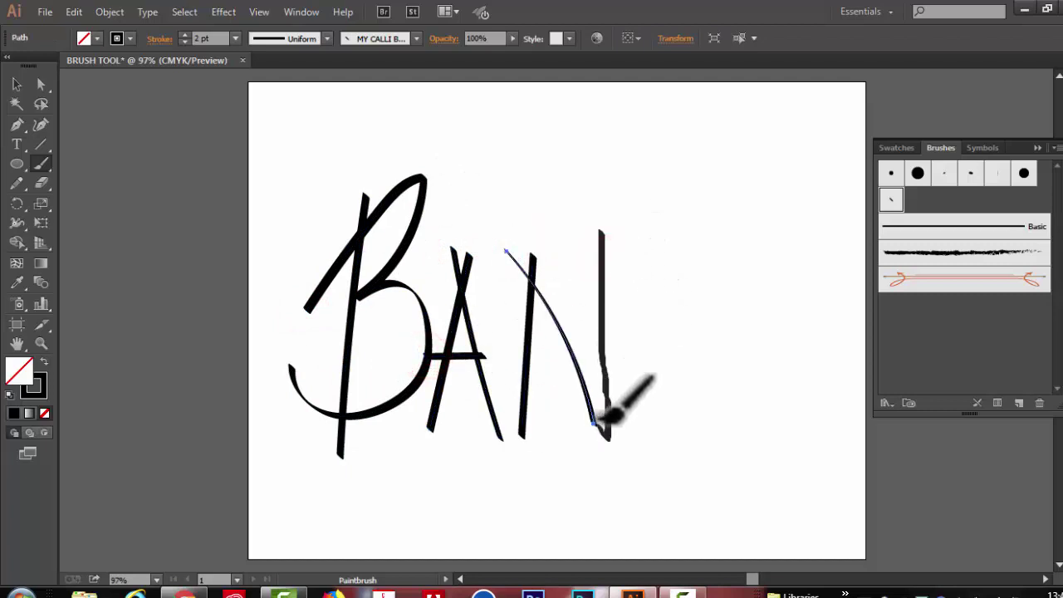
mouse_move(690, 274)
left_mouse_down()
mouse_move(667, 410)
mouse_move(703, 434)
left_mouse_up()
mouse_move(728, 219)
left_mouse_down()
mouse_move(748, 383)
mouse_move(732, 430)
mouse_move(819, 440)
left_mouse_up()
left_click_drag(797, 419, 858, 422)
left_click_drag(781, 329, 853, 327)
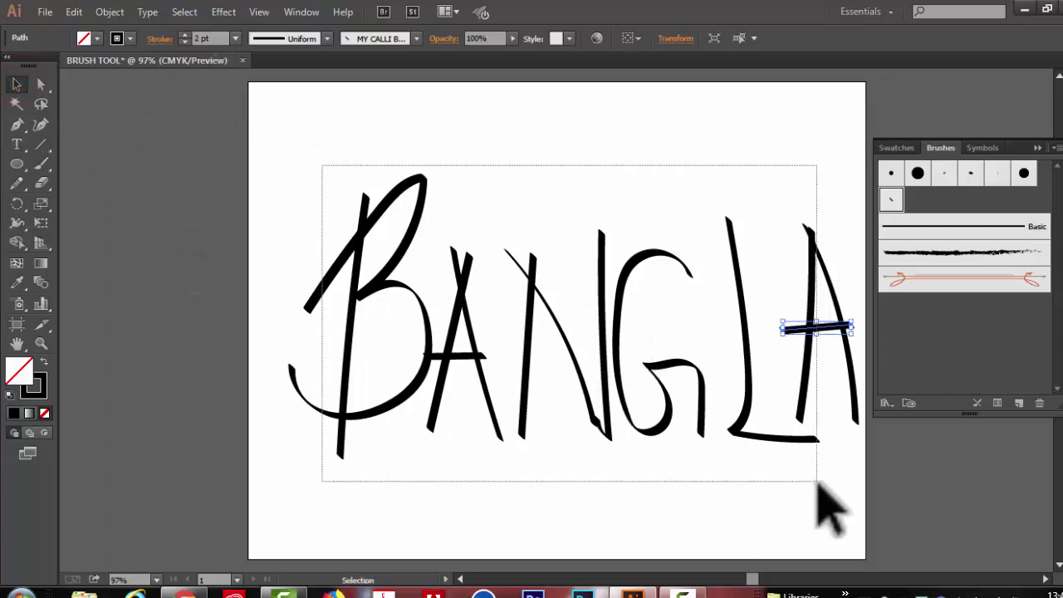
left_click_drag(322, 171, 844, 503)
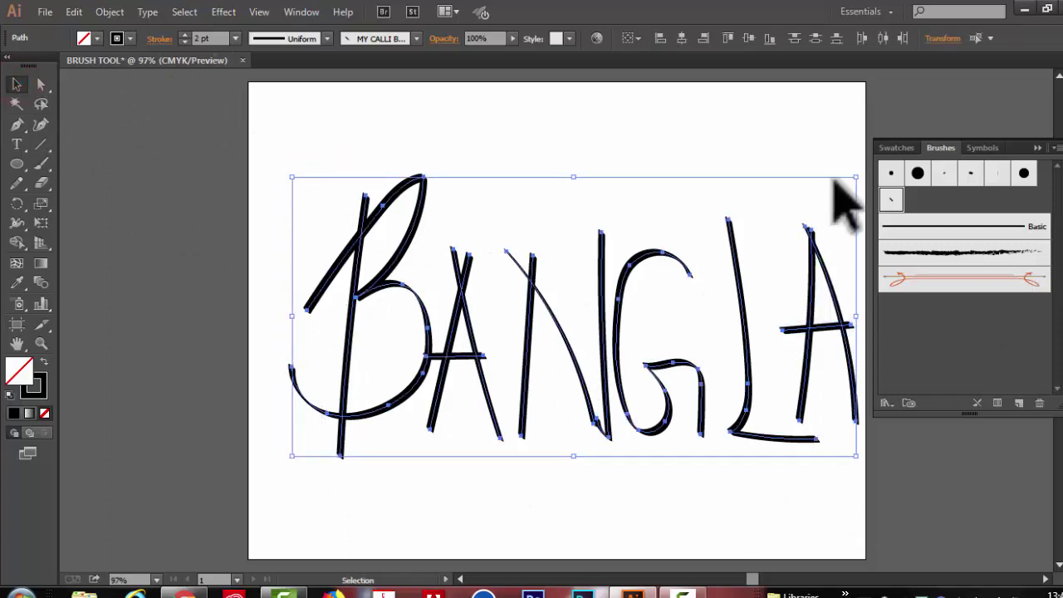
Step: Narrow the BANGLA lettering, reselect it, and open MY CALLI BRUSH's options
left_click_drag(856, 315, 806, 316)
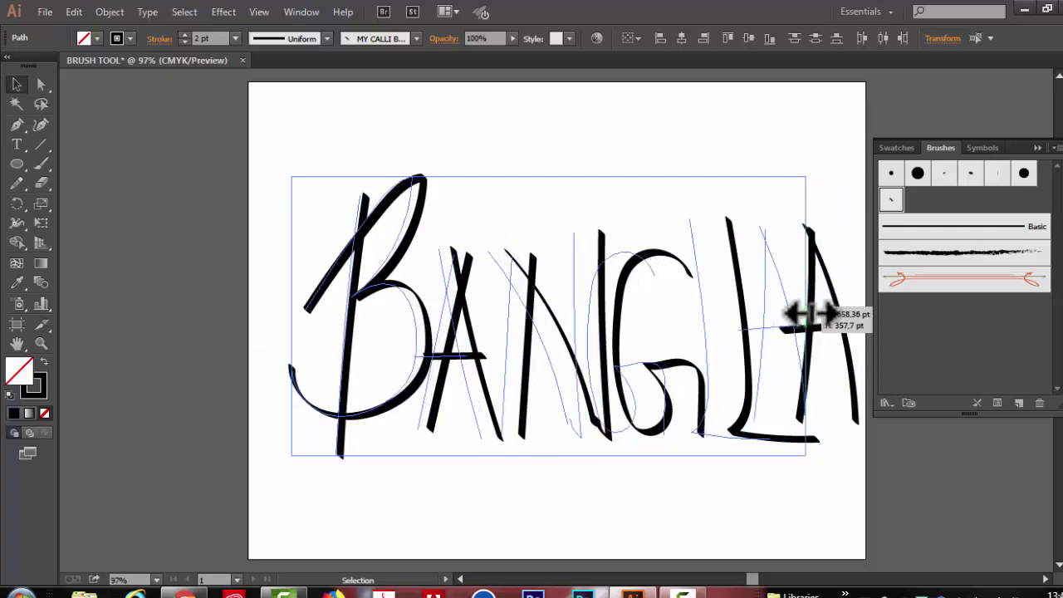
left_click(548, 173)
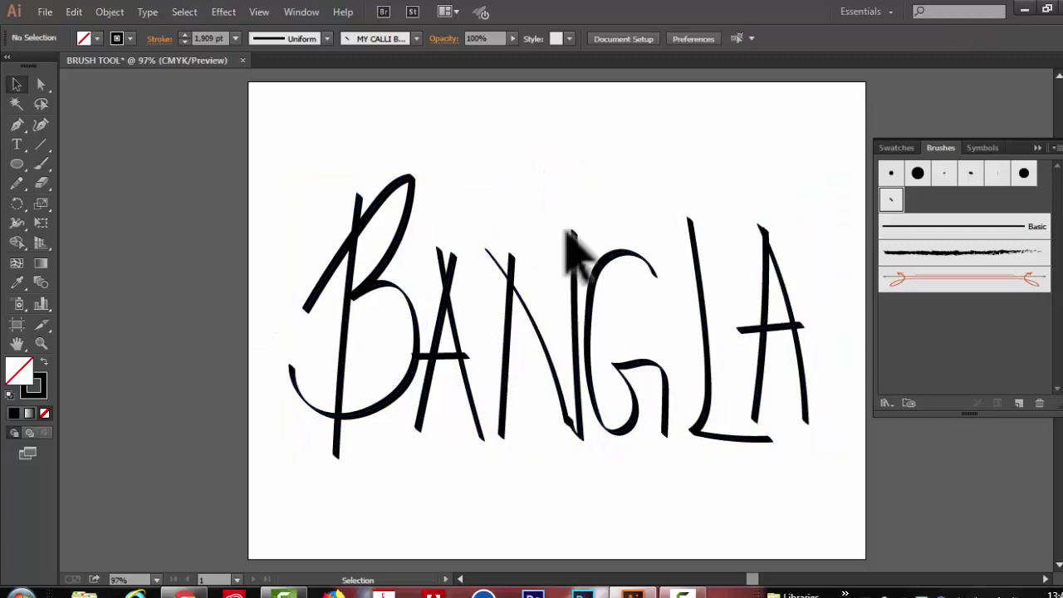
left_click(379, 237)
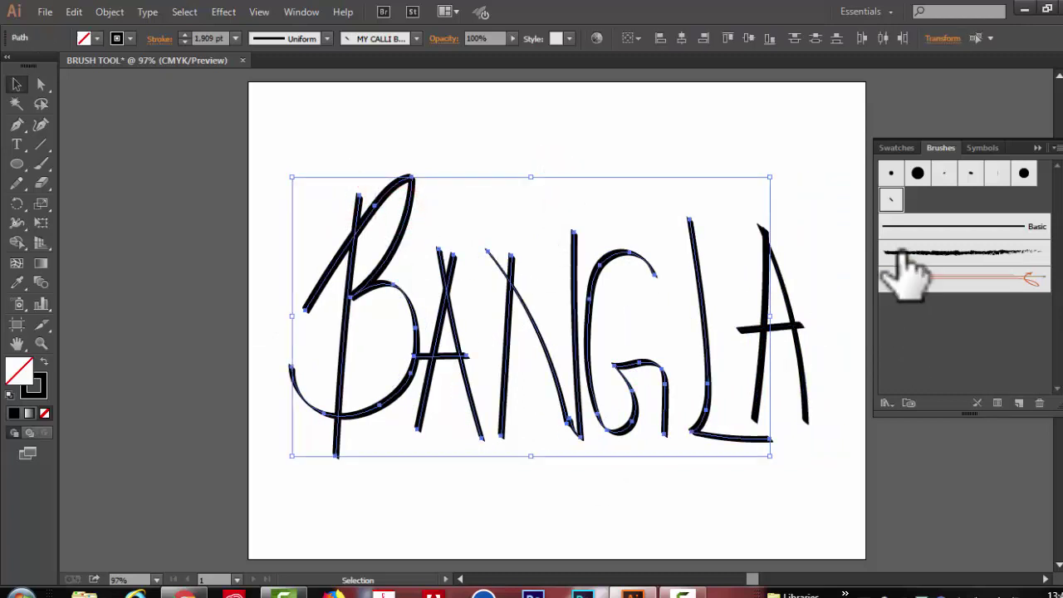
double_click(893, 199)
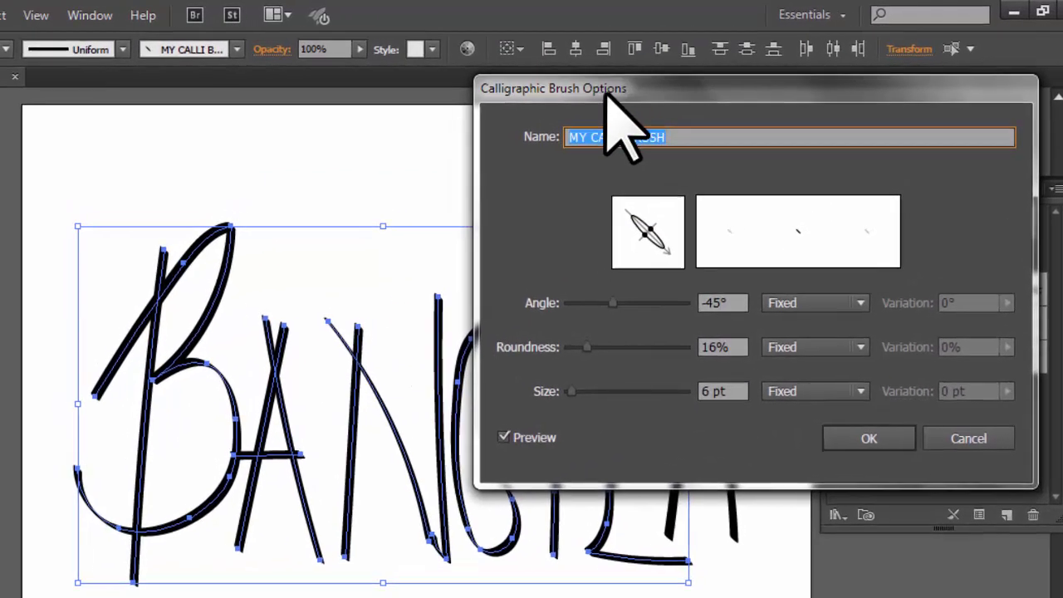
Step: Make the brush size vary randomly and experiment with the size variation value
left_click(568, 395)
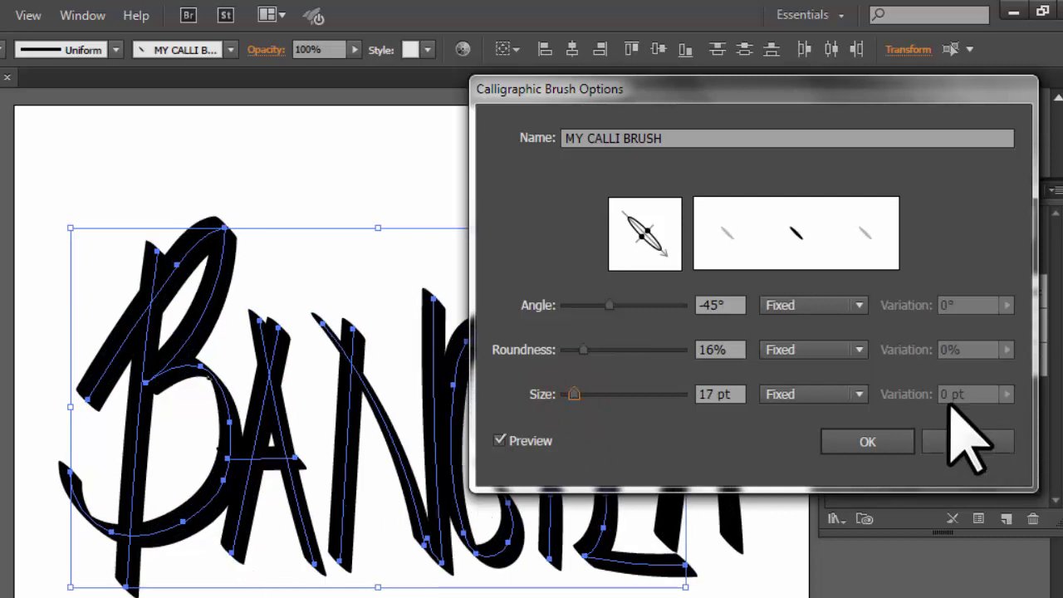
left_click(860, 394)
left_click(813, 440)
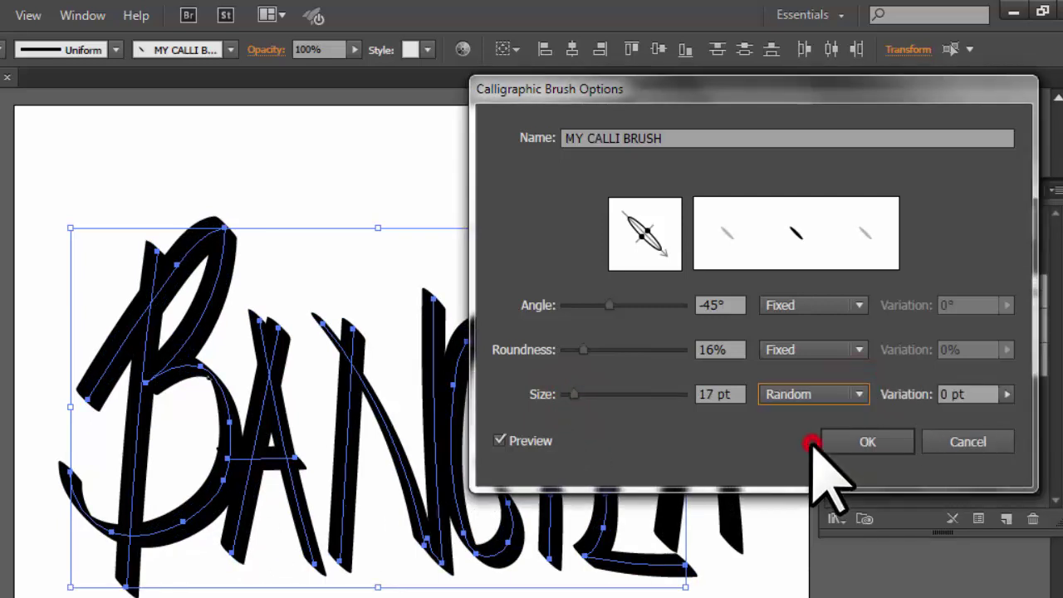
left_click(1007, 395)
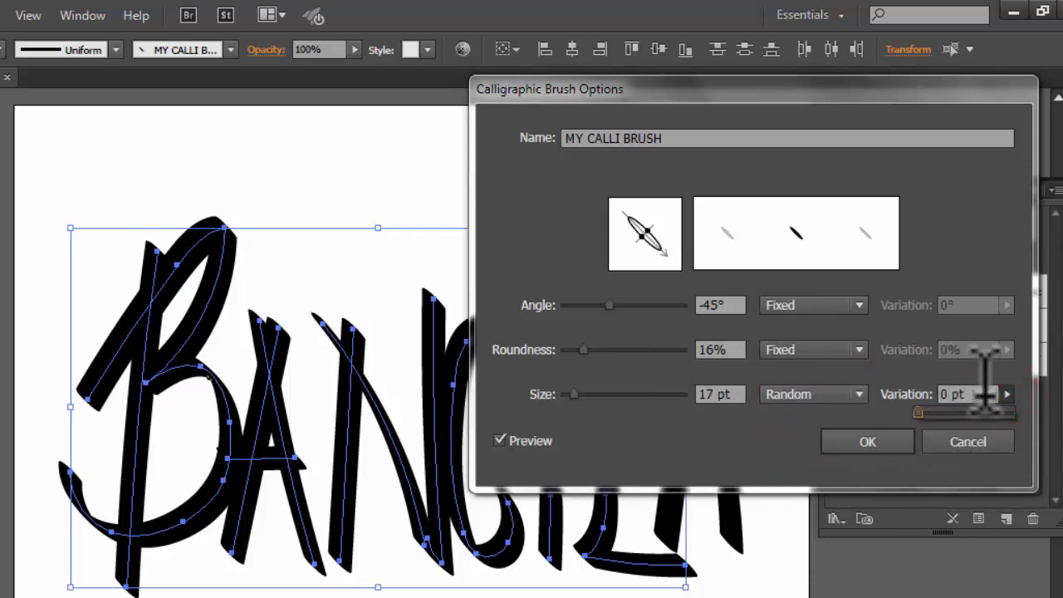
left_click_drag(984, 392, 949, 392)
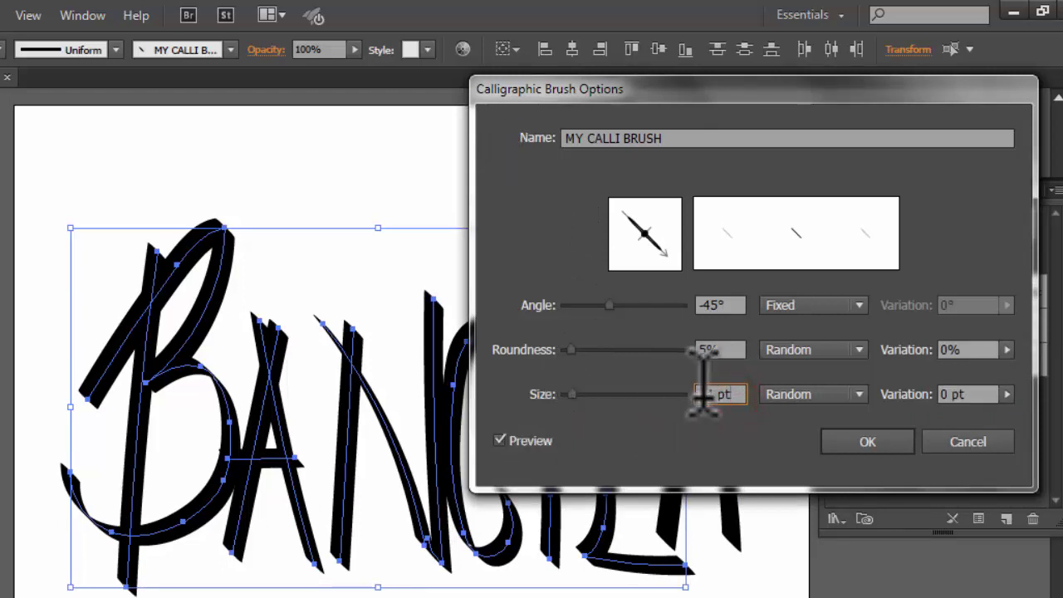
left_click(857, 394)
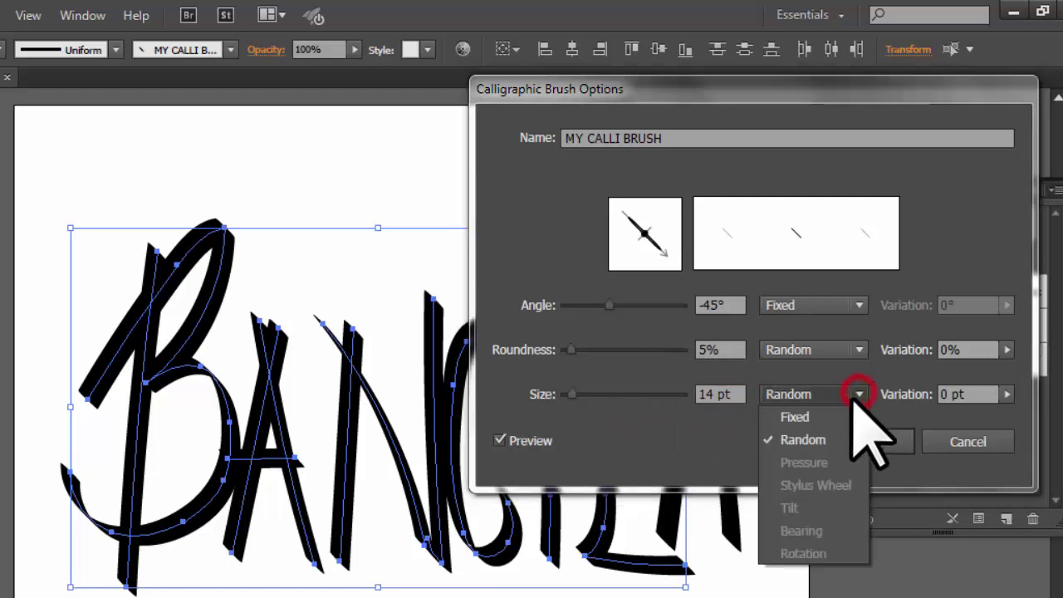
left_click(802, 442)
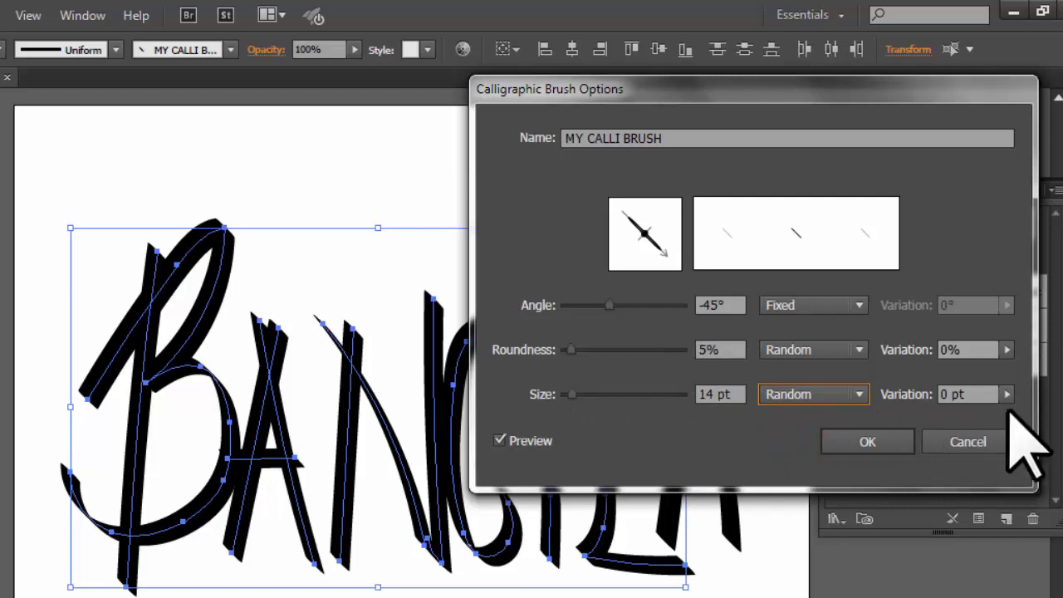
left_click(1003, 395)
mouse_move(1004, 396)
left_mouse_down()
mouse_move(931, 415)
mouse_move(1039, 419)
left_mouse_up()
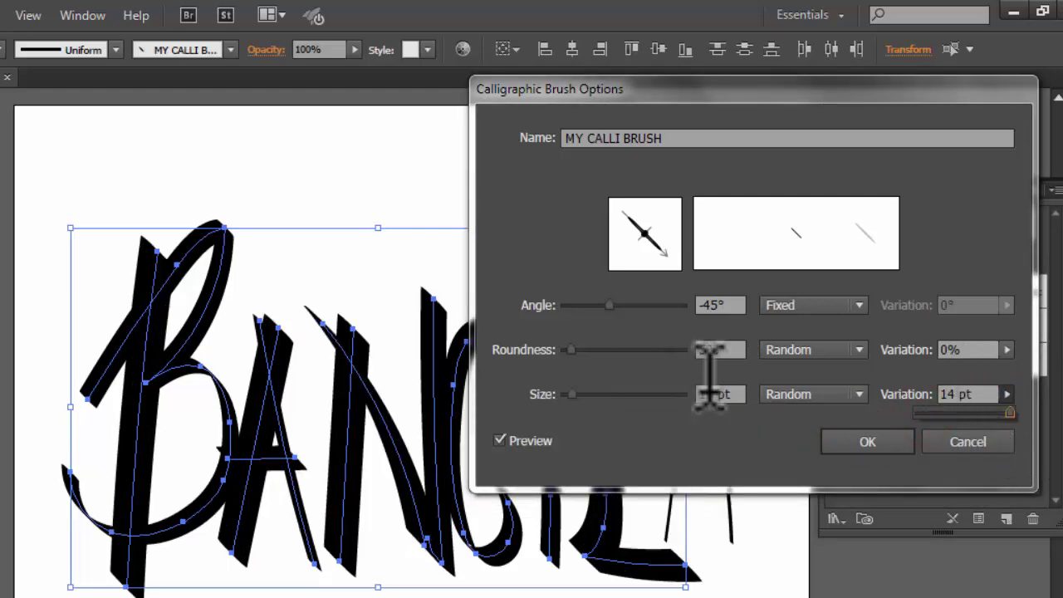
Step: Set the brush size to 10 pt with a 4 pt random variation
left_click(713, 391)
left_click(1007, 394)
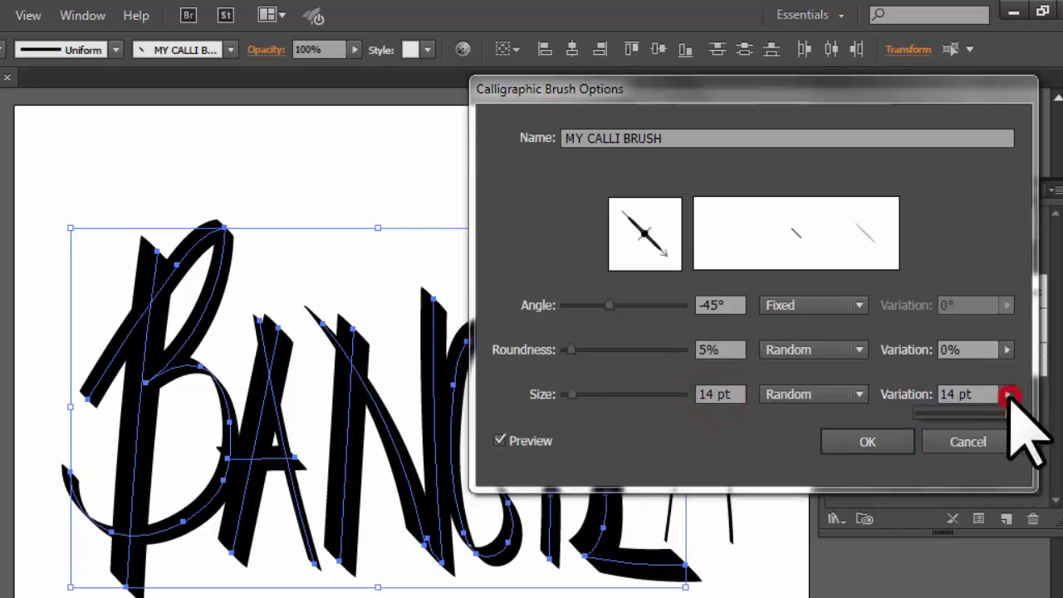
left_click_drag(1010, 413, 694, 424)
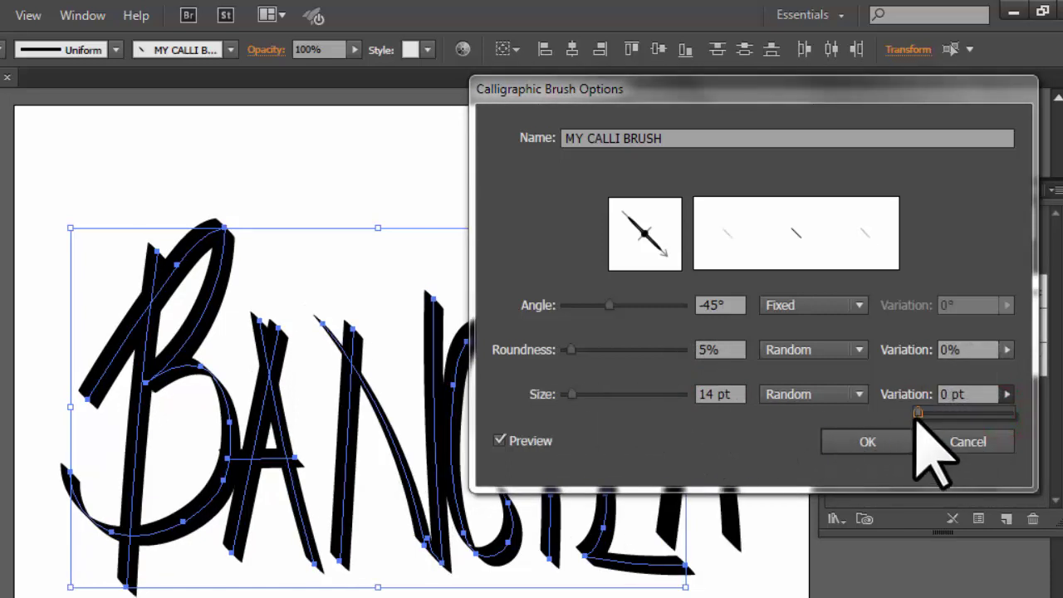
double_click(716, 394)
type("1pt")
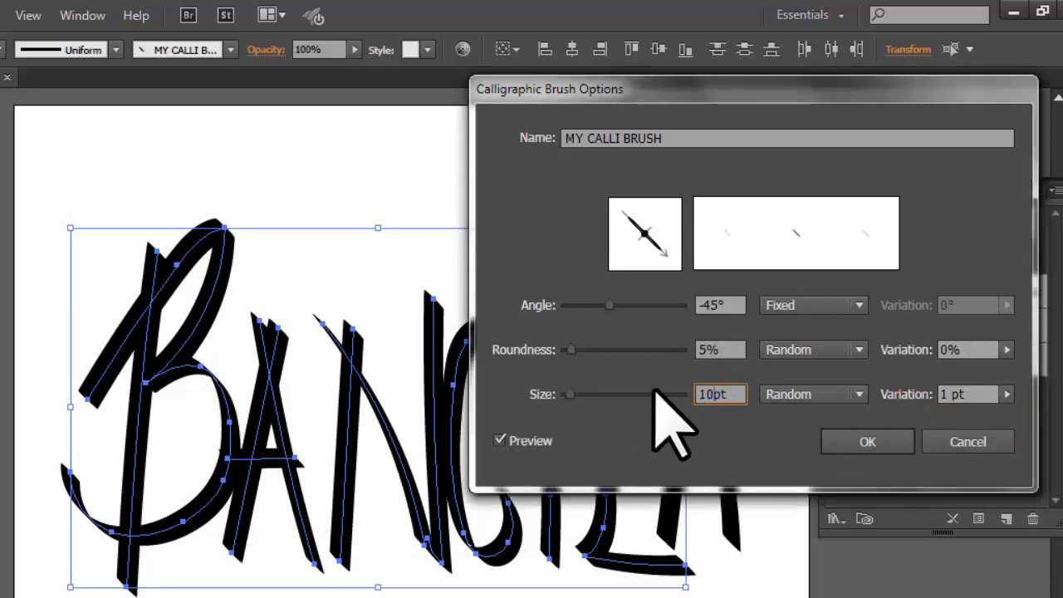
left_click(1007, 394)
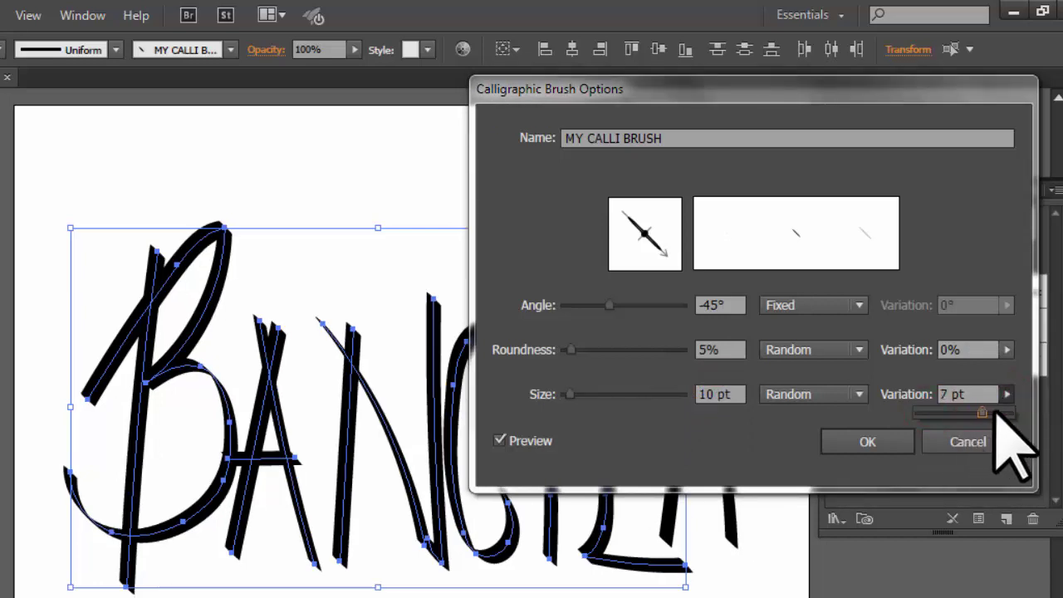
left_click_drag(926, 411, 1051, 411)
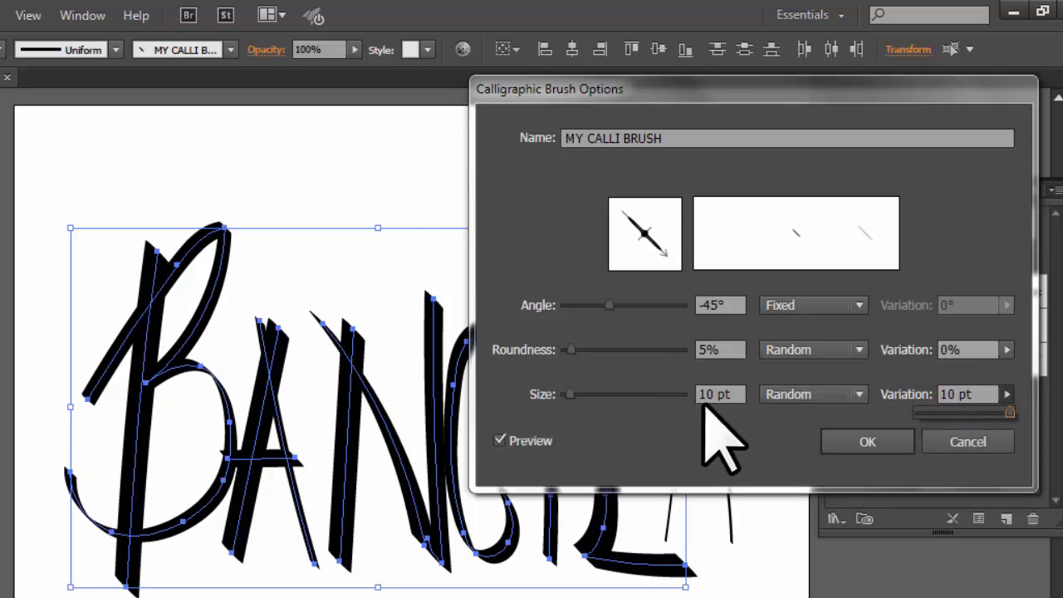
mouse_move(1008, 412)
left_mouse_down()
mouse_move(914, 411)
mouse_move(945, 411)
left_mouse_up()
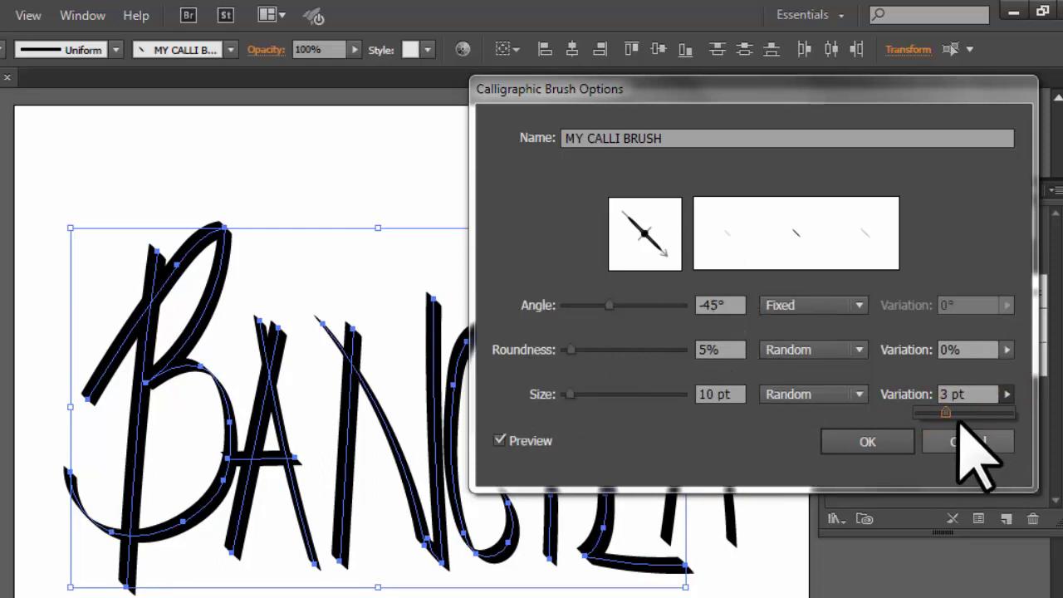
left_click(1012, 397)
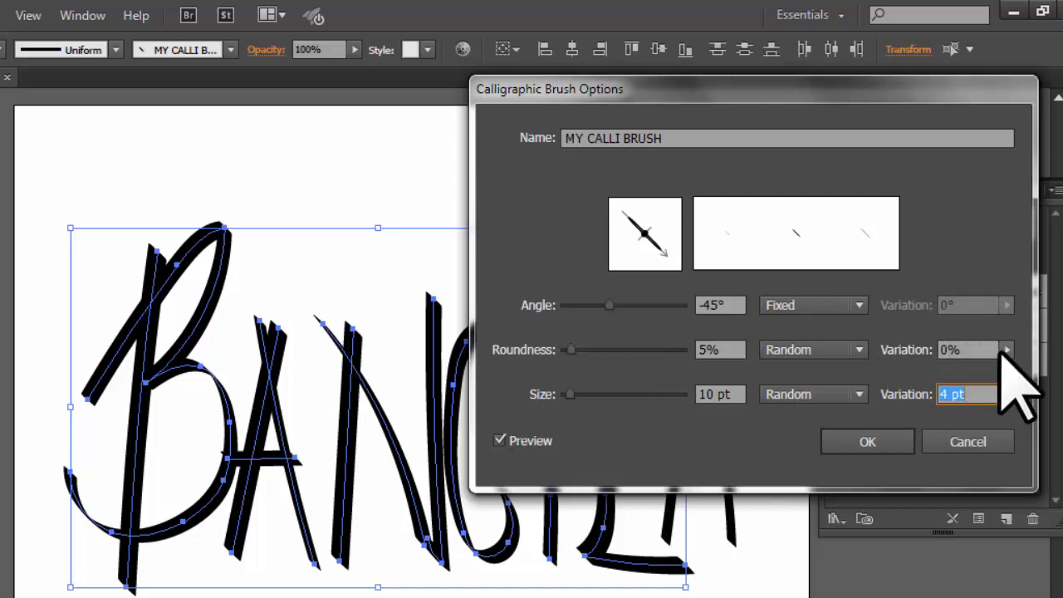
Step: Set the roundness to a random 17% with 4% variation
left_click_drag(1008, 350, 1000, 370)
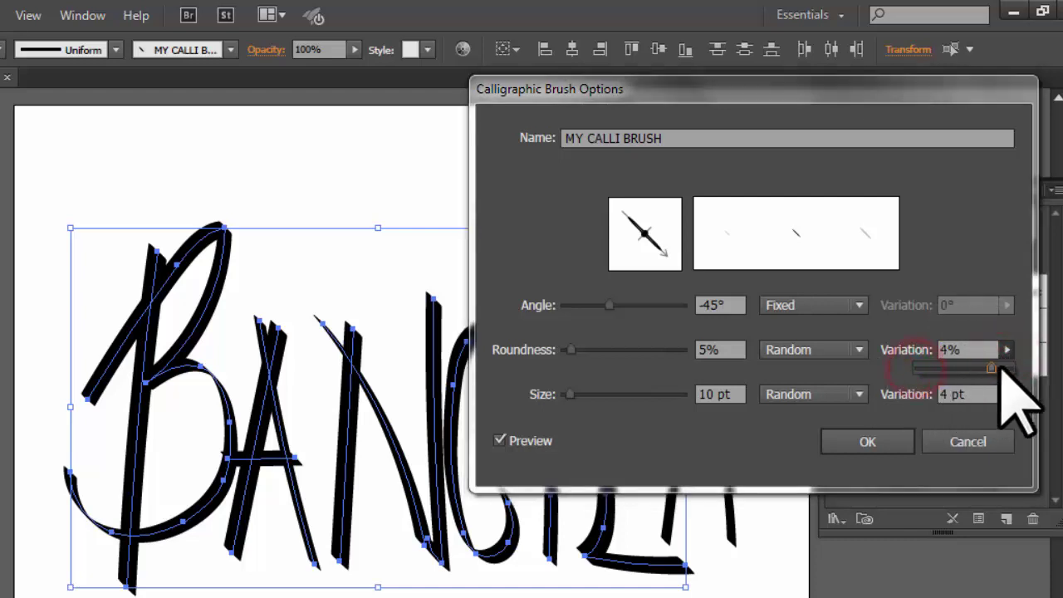
left_click(570, 349)
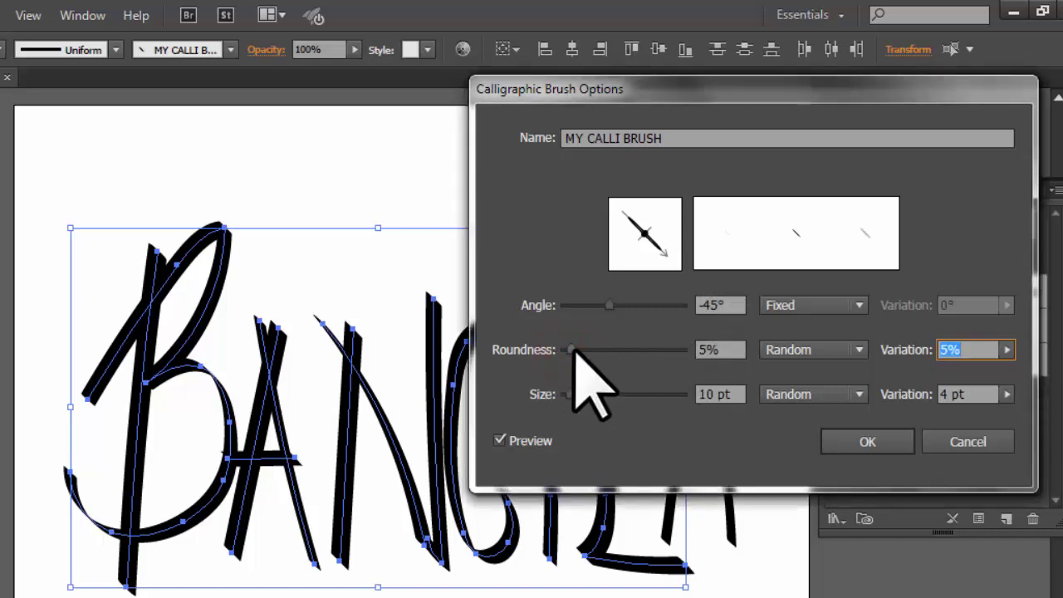
left_click_drag(573, 350, 585, 350)
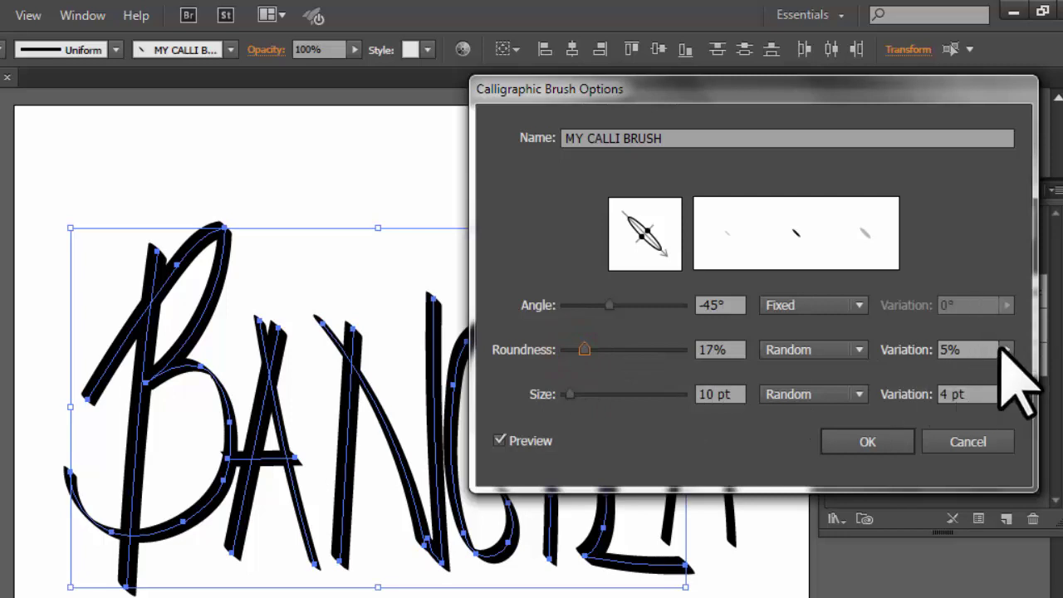
left_click(1007, 350)
mouse_move(1021, 376)
left_mouse_down()
mouse_move(1044, 376)
mouse_move(939, 368)
left_mouse_up()
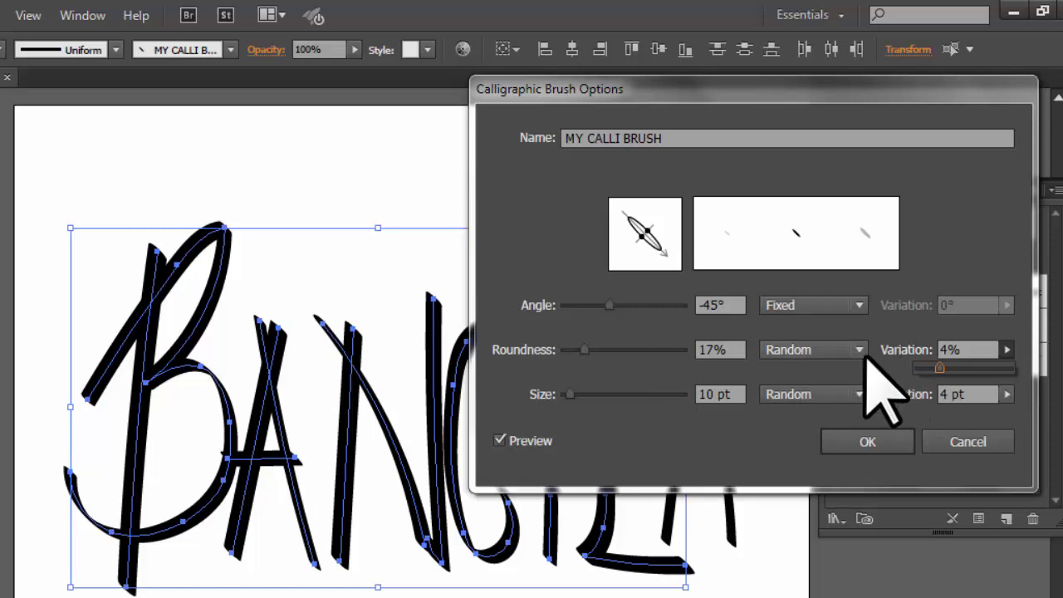
left_click(933, 245)
left_click(814, 305)
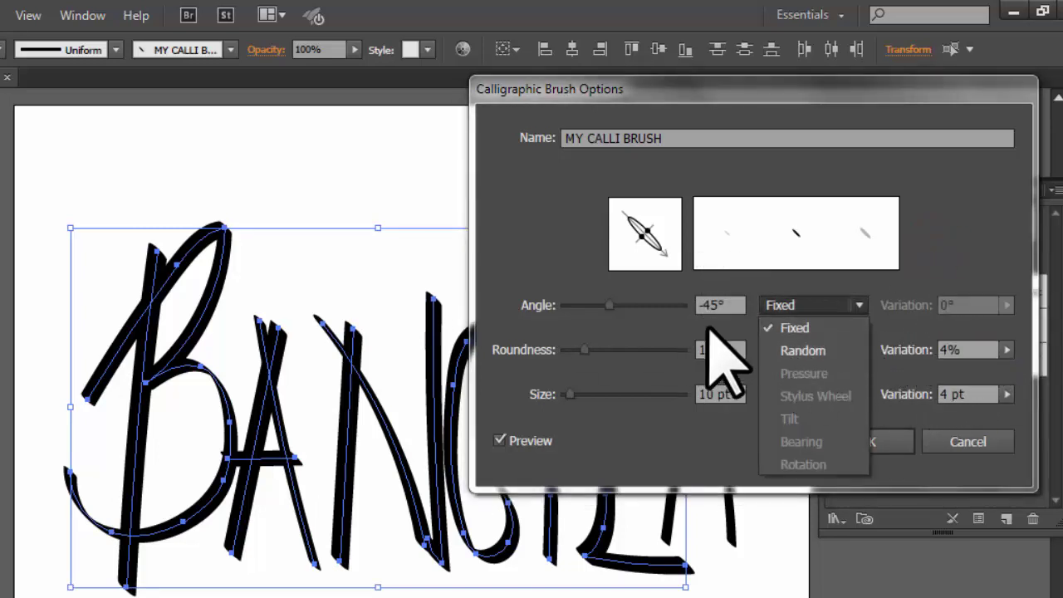
Step: Make the brush angle Random, tilt the tip to about -9°, and confirm the settings
left_click(798, 350)
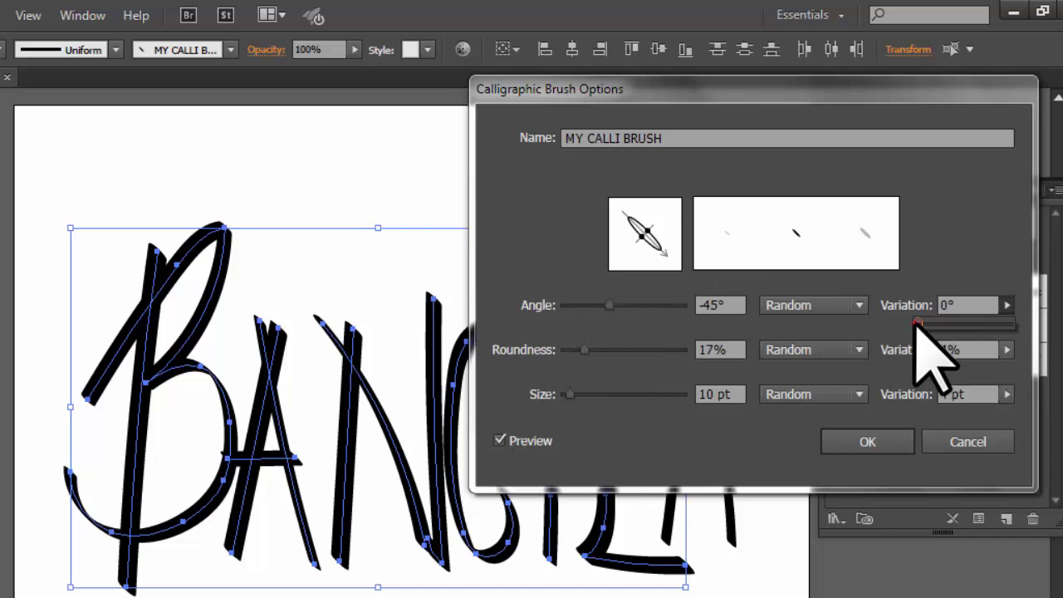
mouse_move(917, 323)
left_mouse_down()
mouse_move(1011, 325)
mouse_move(917, 324)
left_mouse_up()
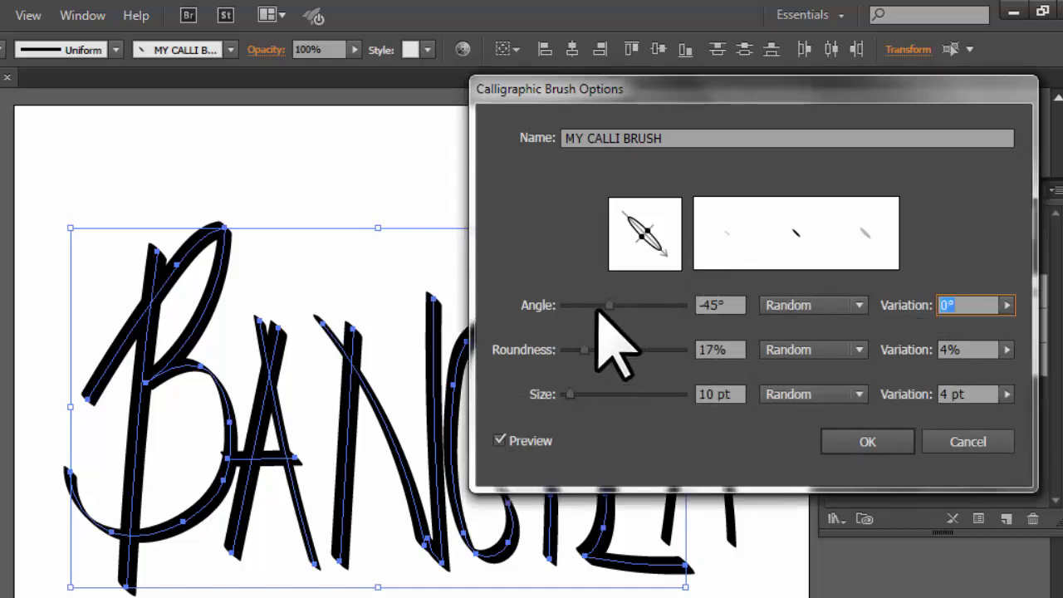
left_click_drag(592, 308, 641, 306)
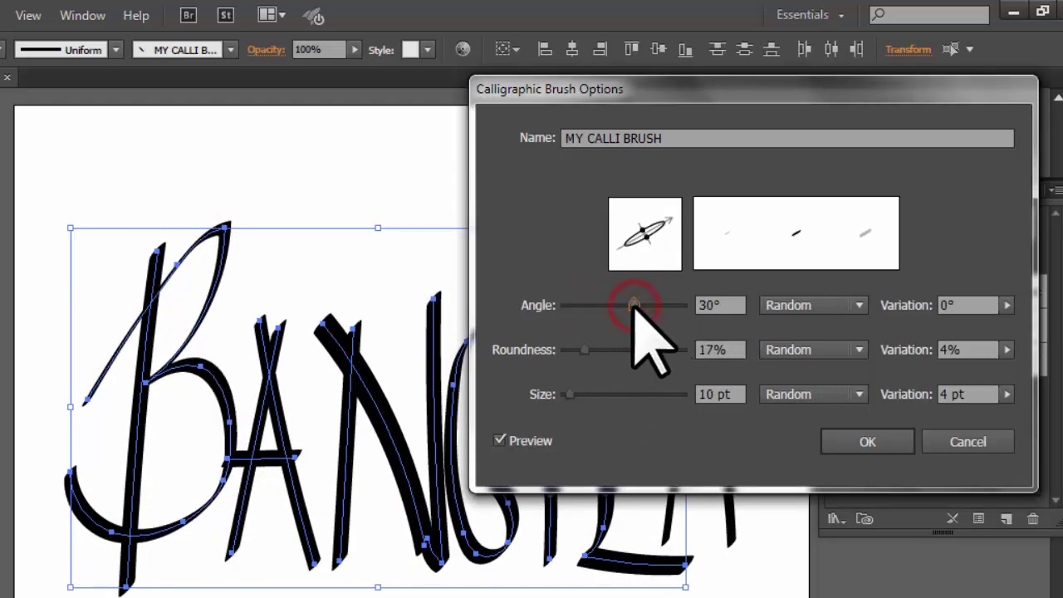
left_click_drag(634, 305, 638, 307)
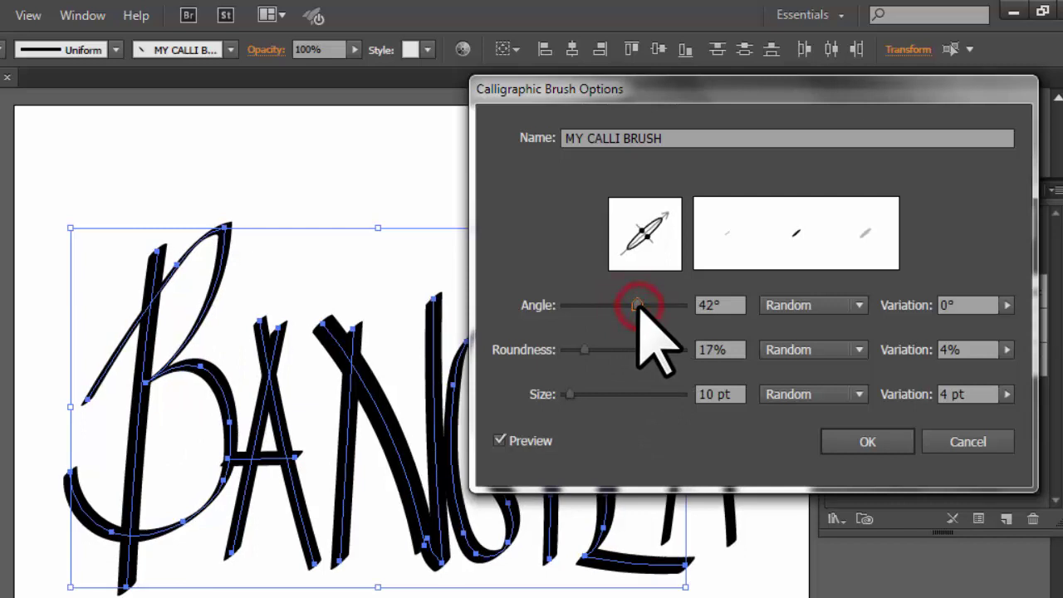
left_click_drag(653, 90, 720, 69)
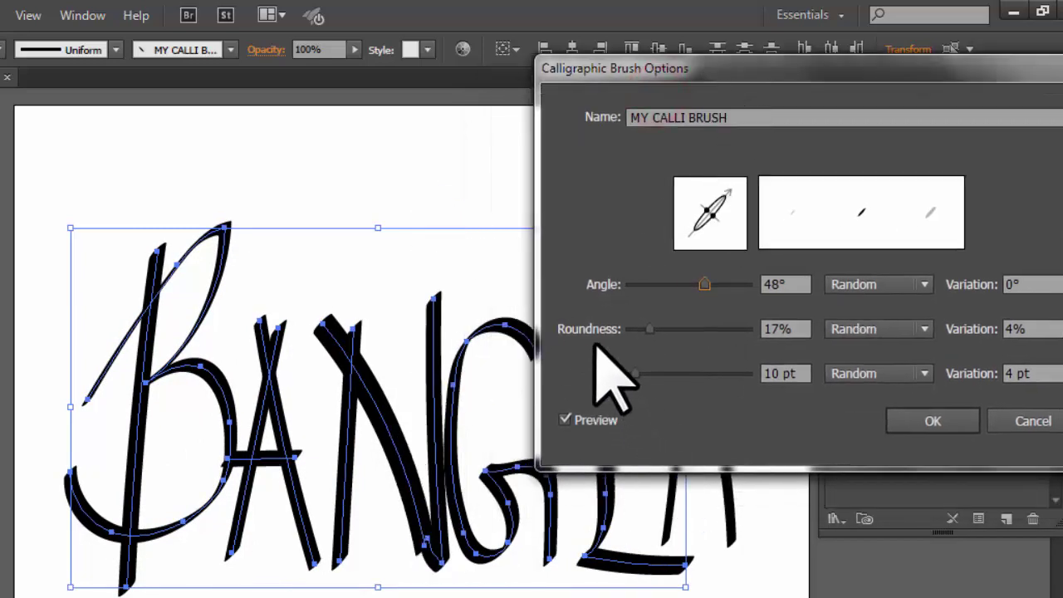
left_click_drag(700, 286, 683, 291)
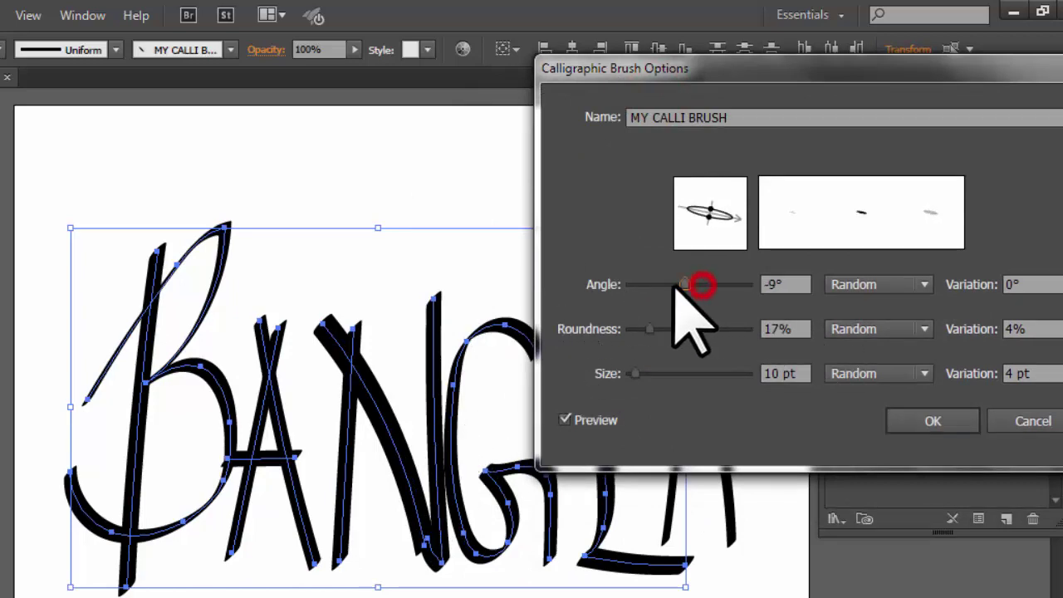
left_click(806, 438)
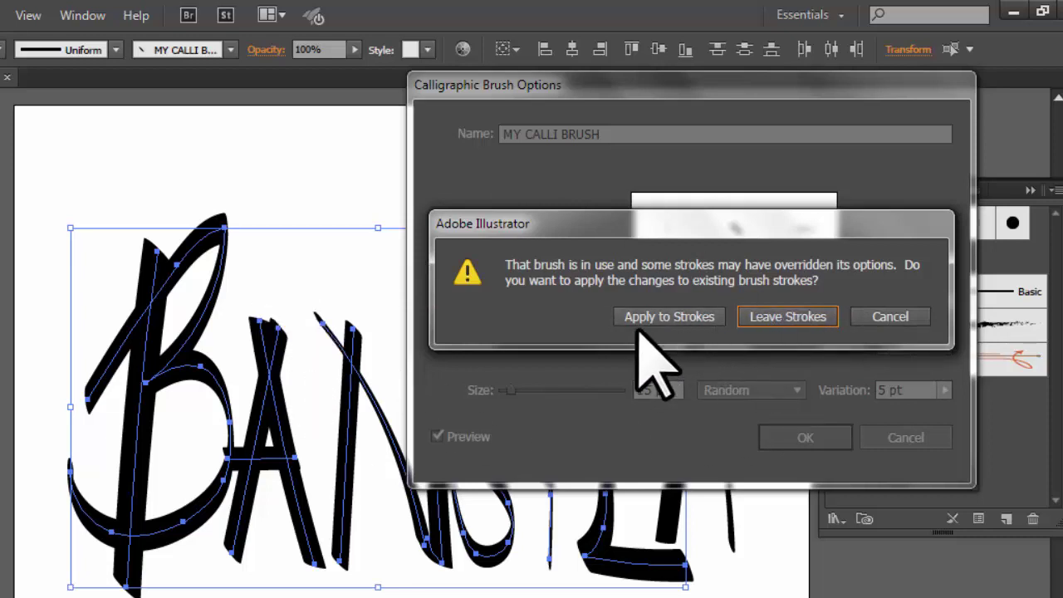
Step: Apply the new settings to the BANGLA strokes, then reselect and delete all the lettering
left_click(686, 321)
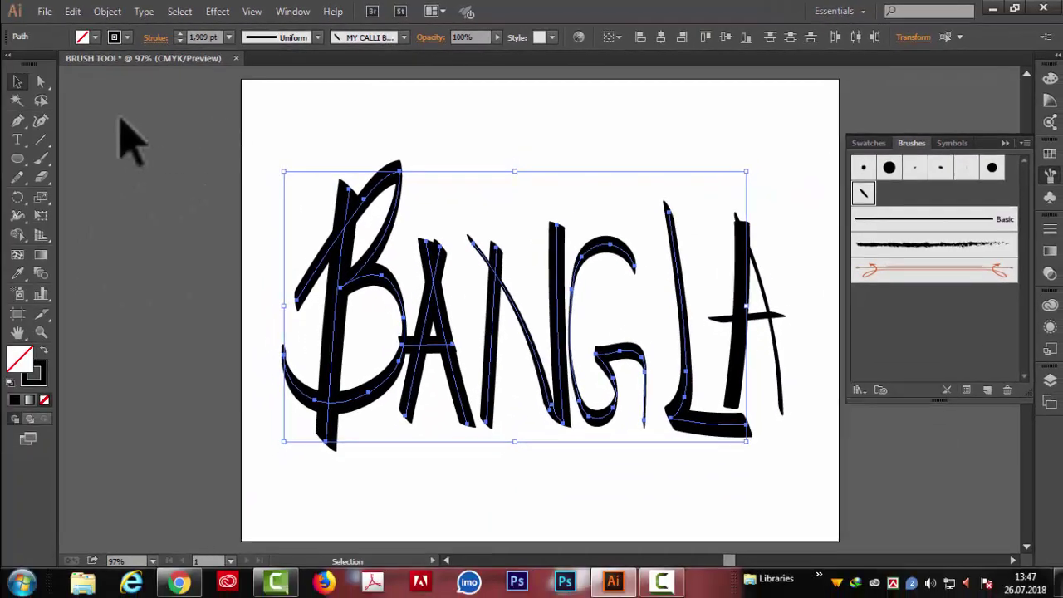
left_click(190, 249)
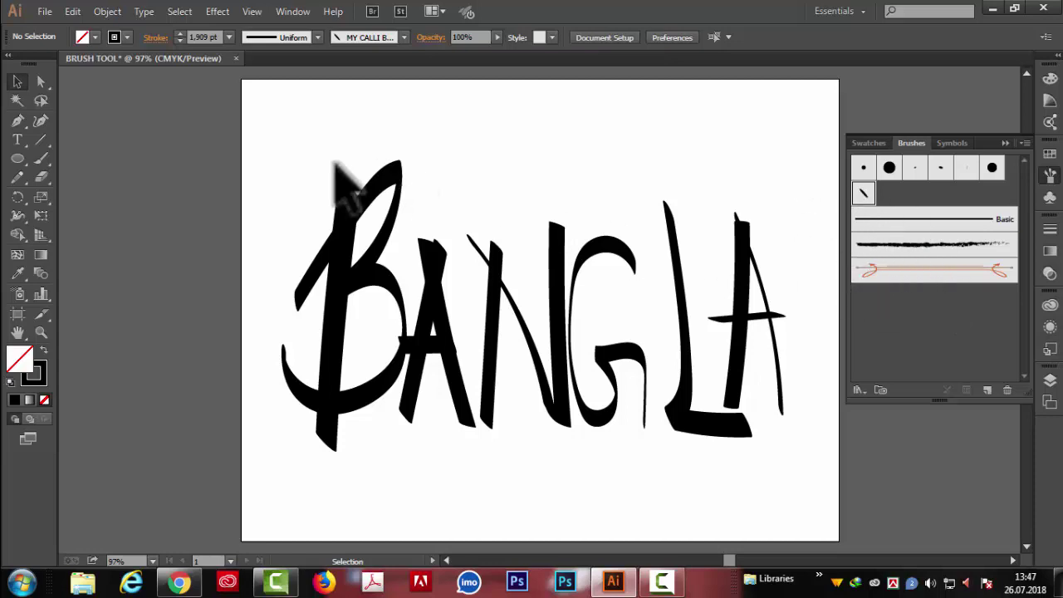
left_click_drag(309, 176, 768, 480)
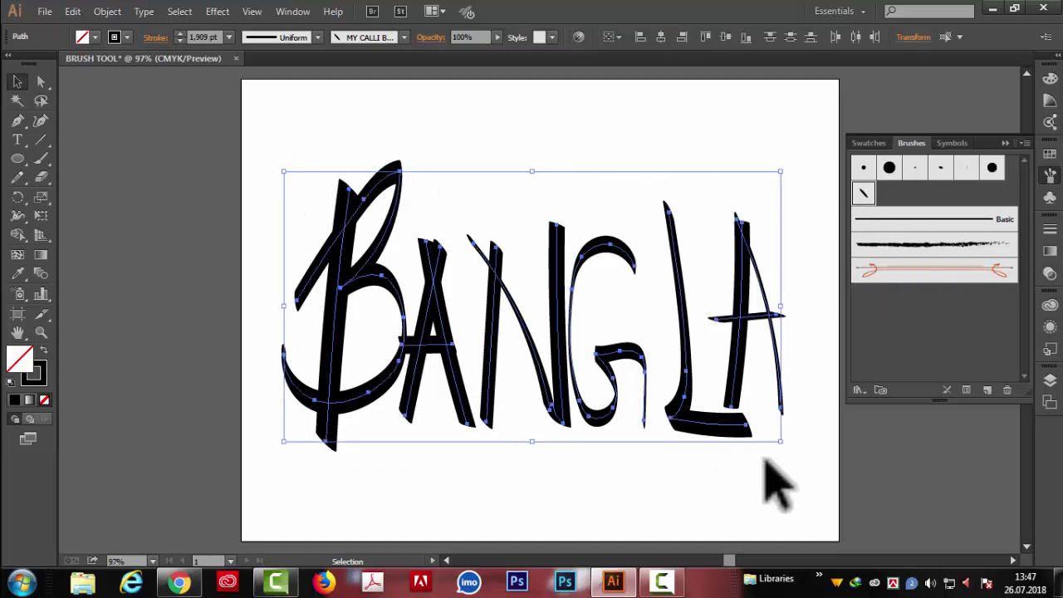
left_click(757, 132)
mouse_move(304, 167)
left_mouse_down()
mouse_move(394, 342)
mouse_move(789, 486)
left_mouse_up()
key("Delete")
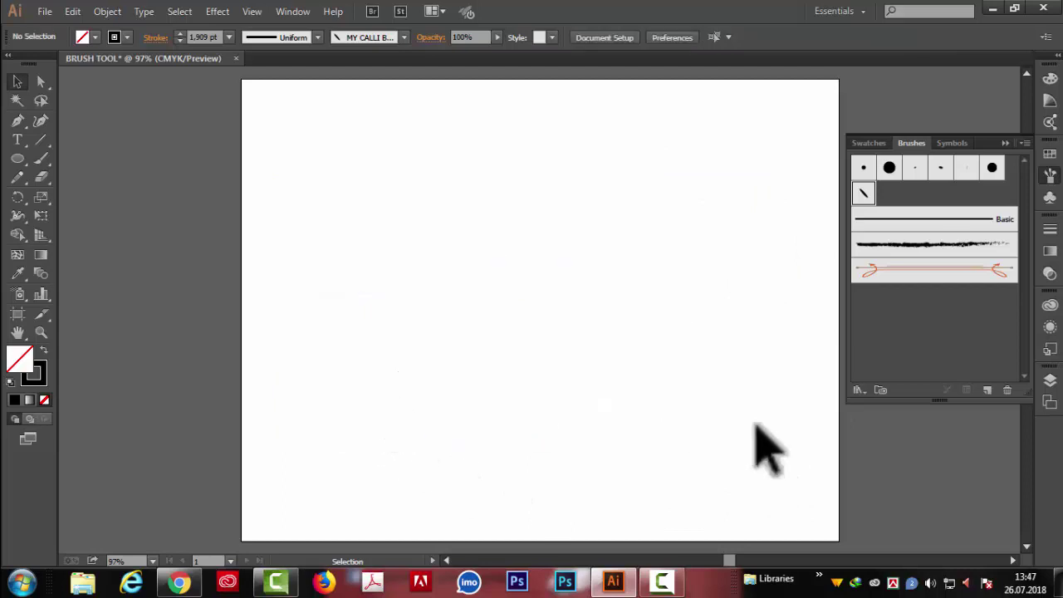
left_click(987, 390)
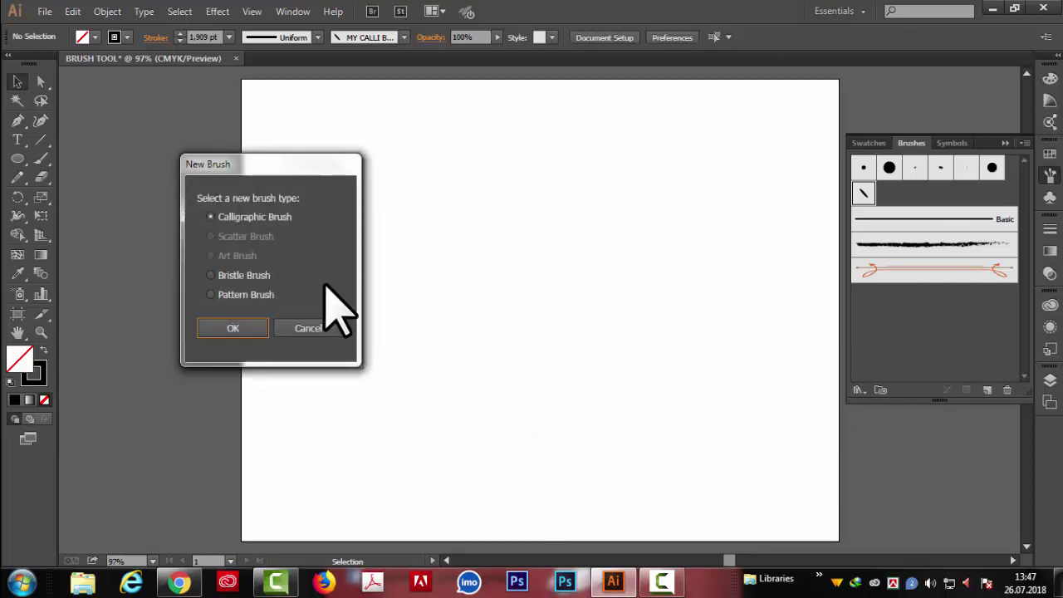
left_click(309, 329)
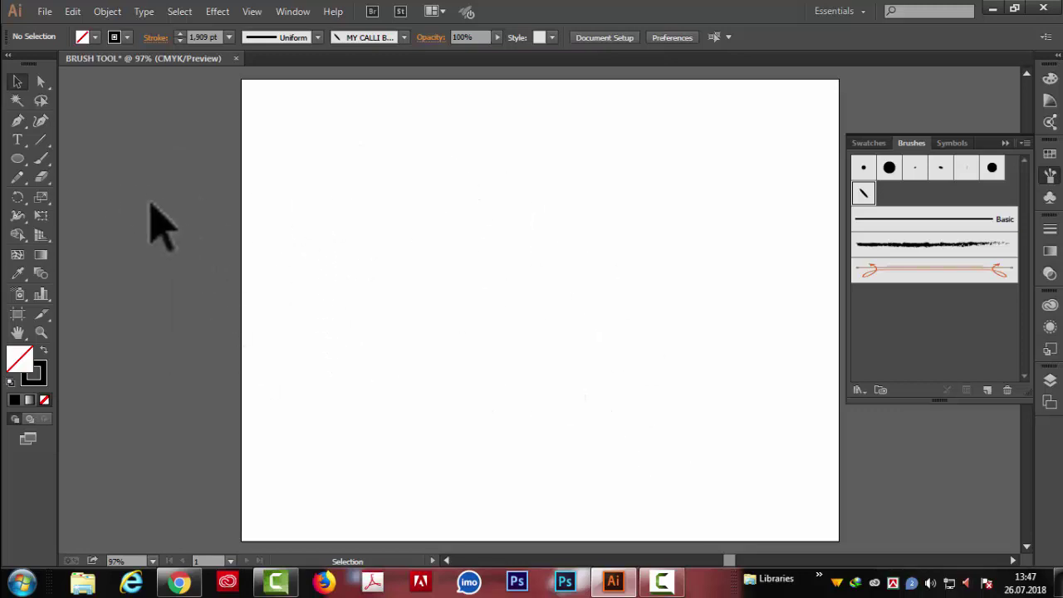
left_click(860, 391)
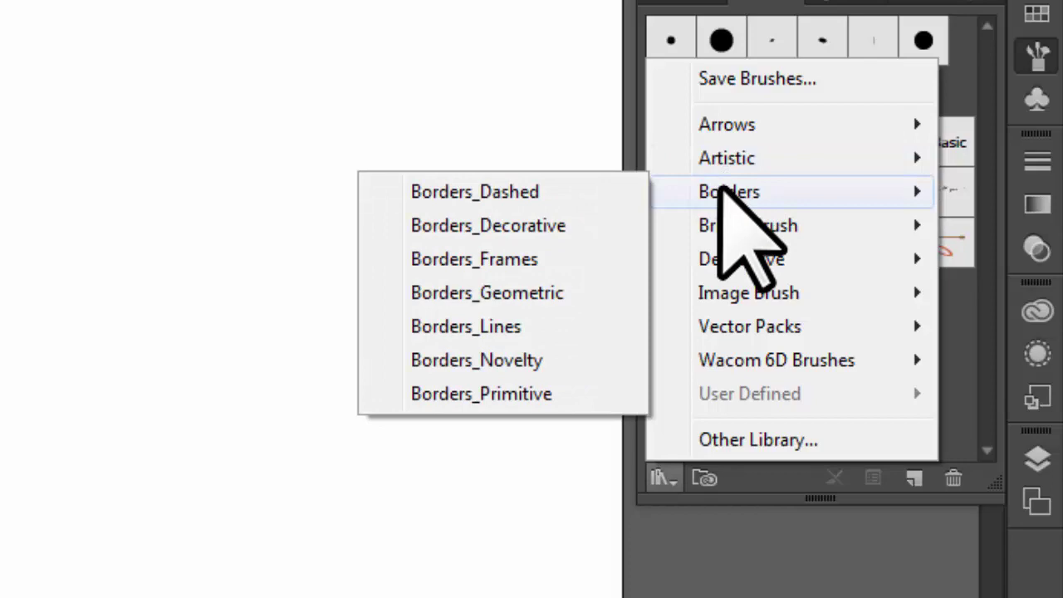
mouse_move(742, 259)
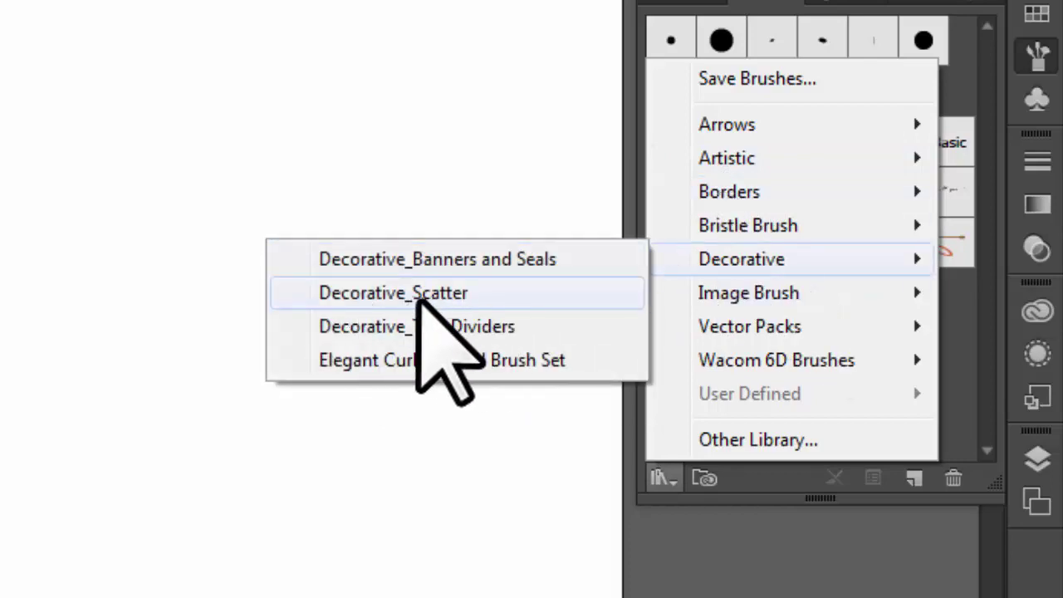
left_click(418, 295)
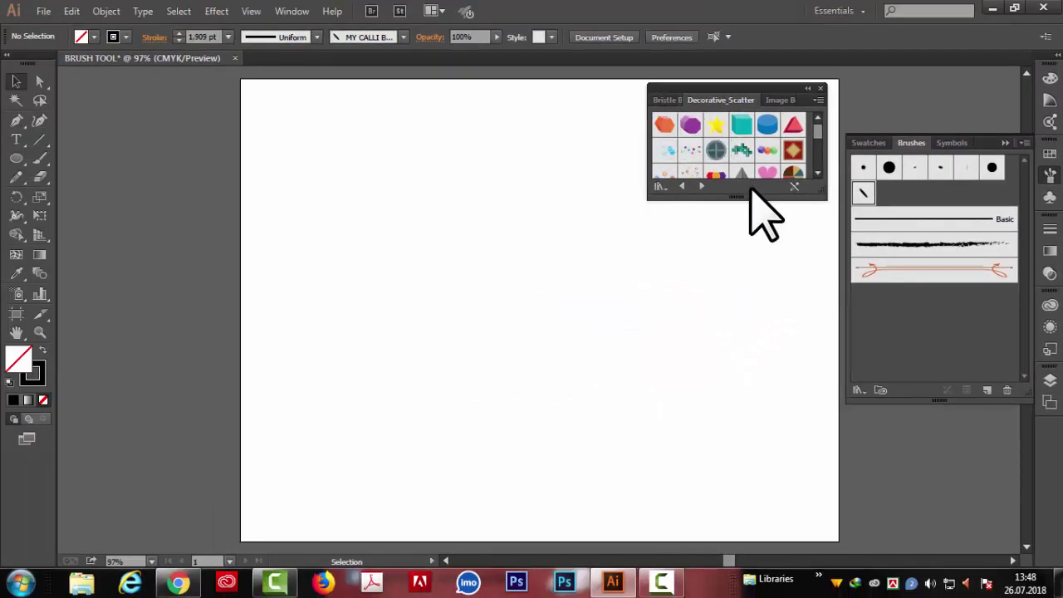
left_click_drag(751, 199, 745, 308)
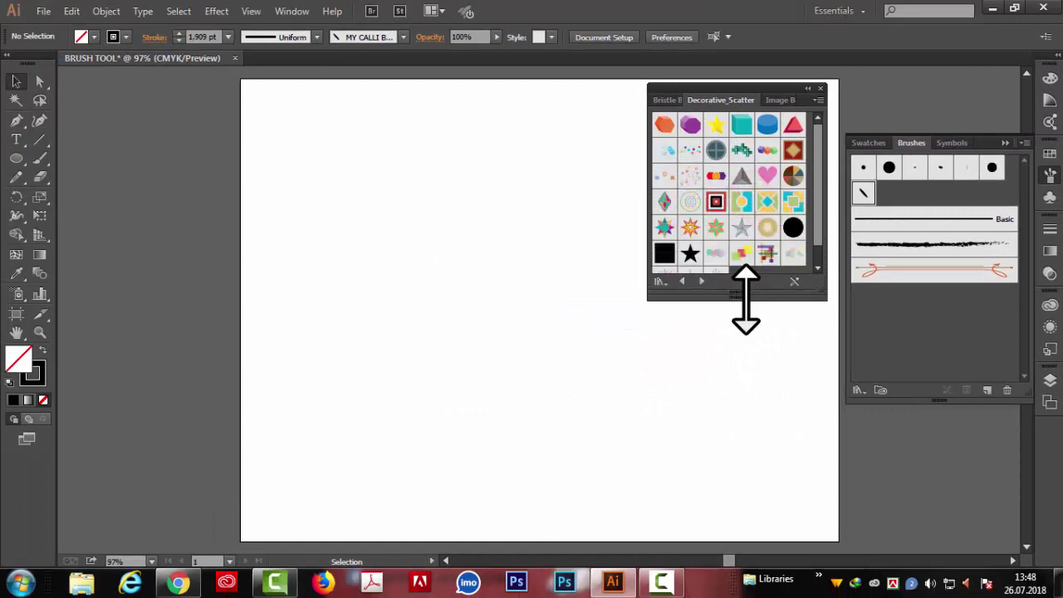
mouse_move(769, 89)
left_mouse_down()
mouse_move(426, 151)
mouse_move(204, 132)
left_mouse_up()
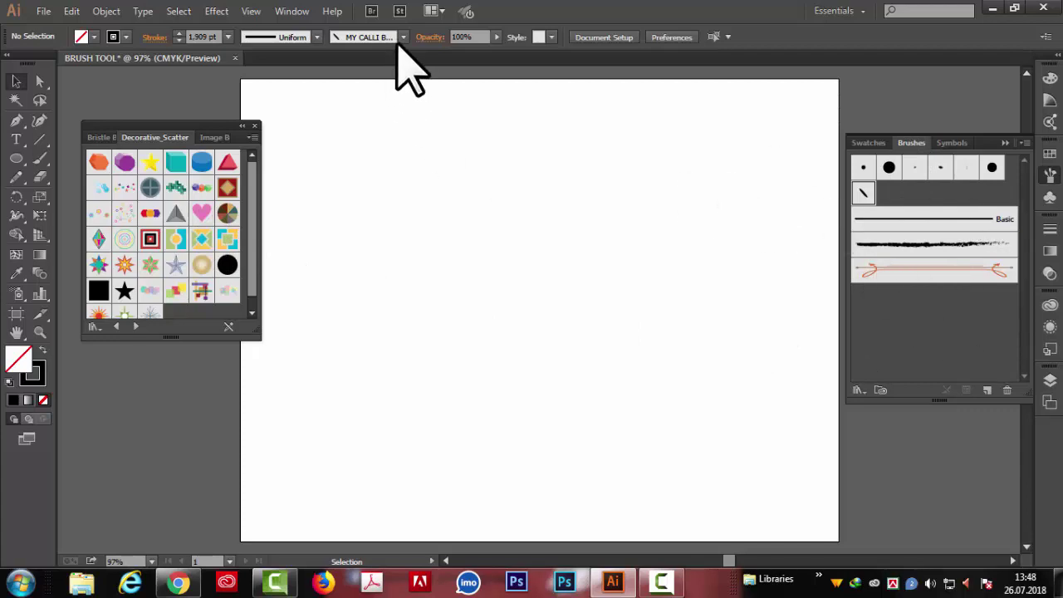
left_click(255, 127)
left_click(403, 36)
left_click(402, 113)
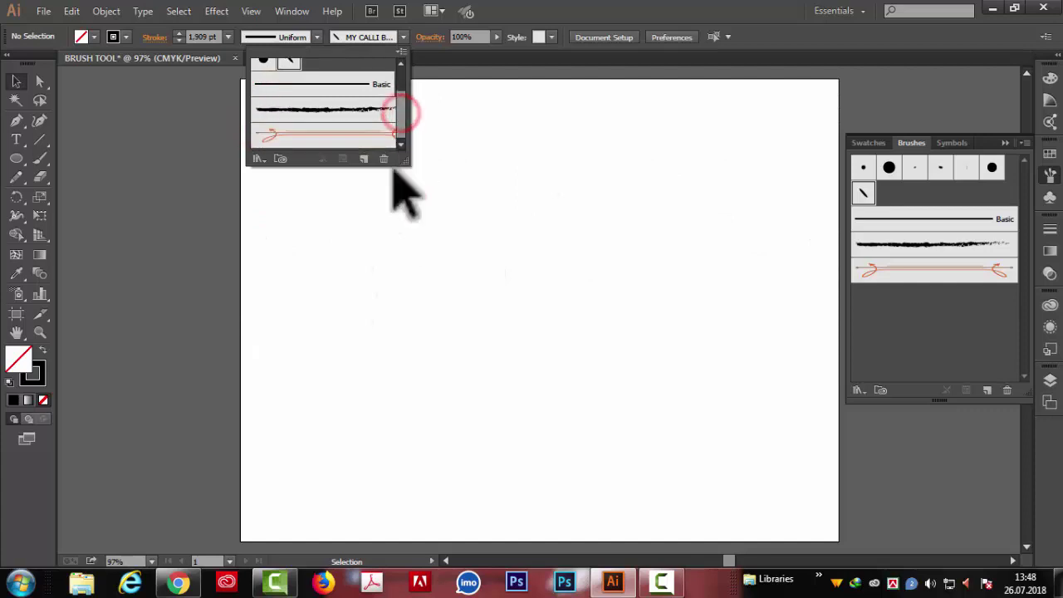
left_click_drag(403, 160, 406, 432)
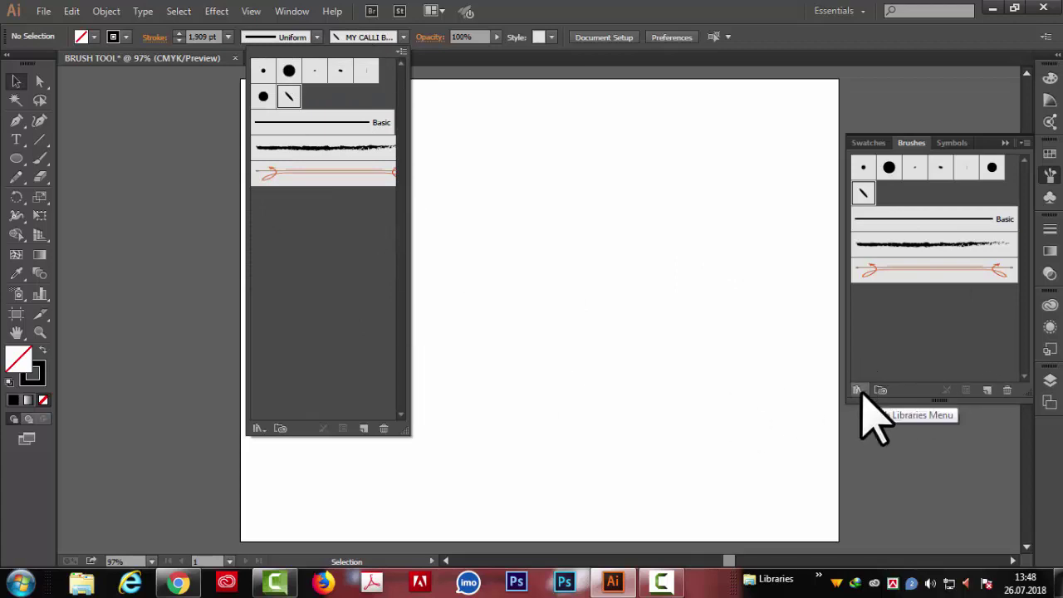
left_click(1028, 146)
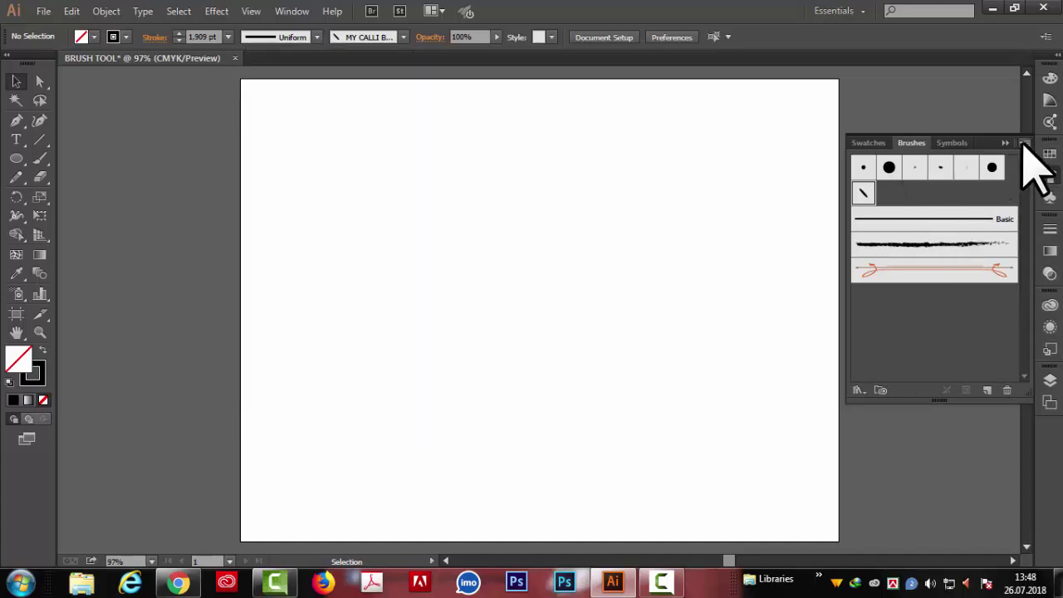
Step: Open the Decorative_Scatter brush library and enlarge its panel
left_click(1025, 143)
mouse_move(897, 425)
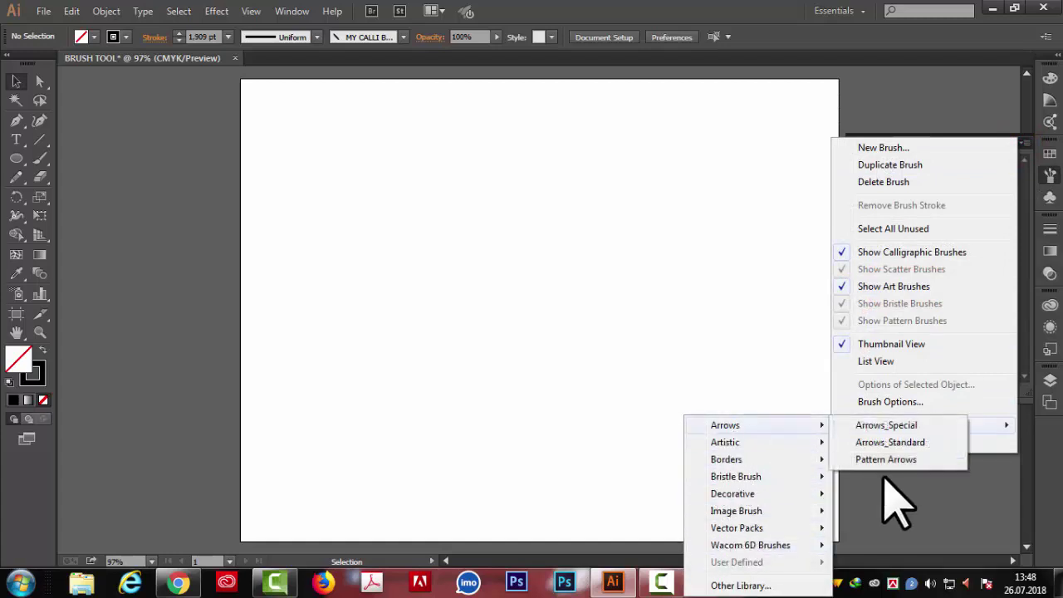
left_click(897, 491)
left_click(859, 390)
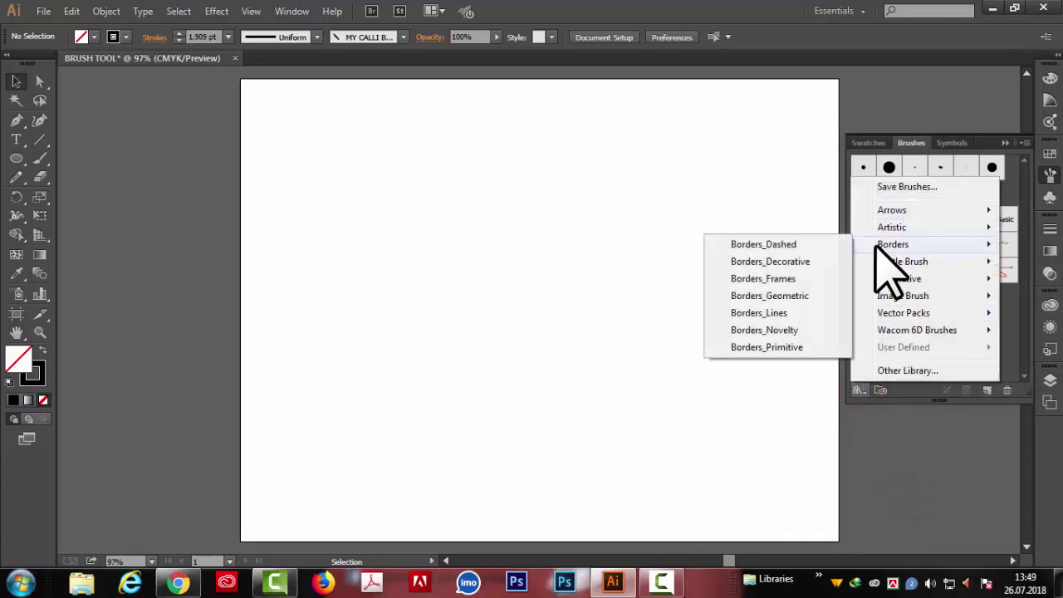
mouse_move(898, 278)
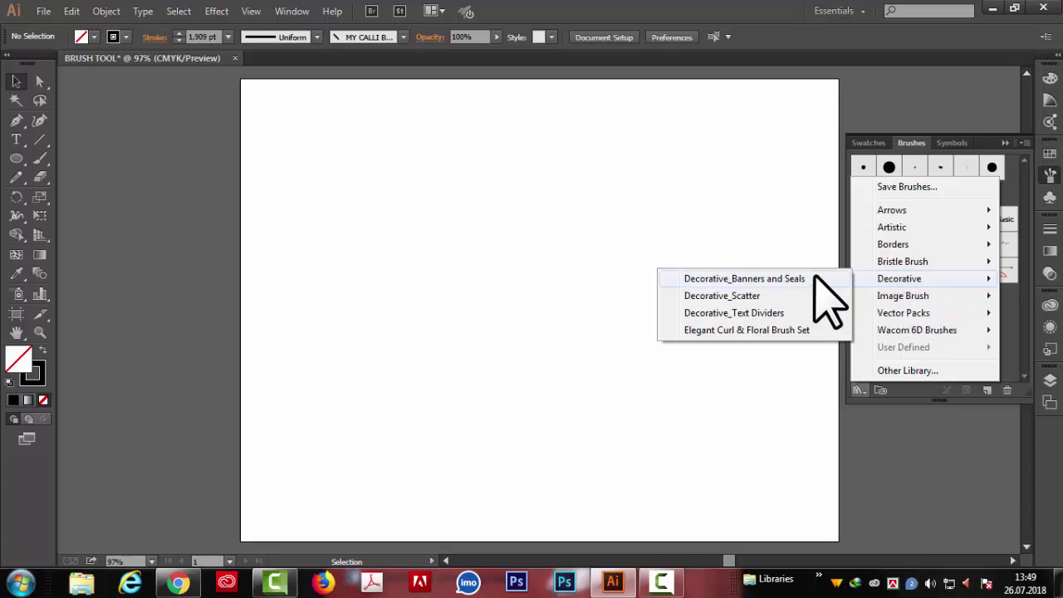
left_click(721, 296)
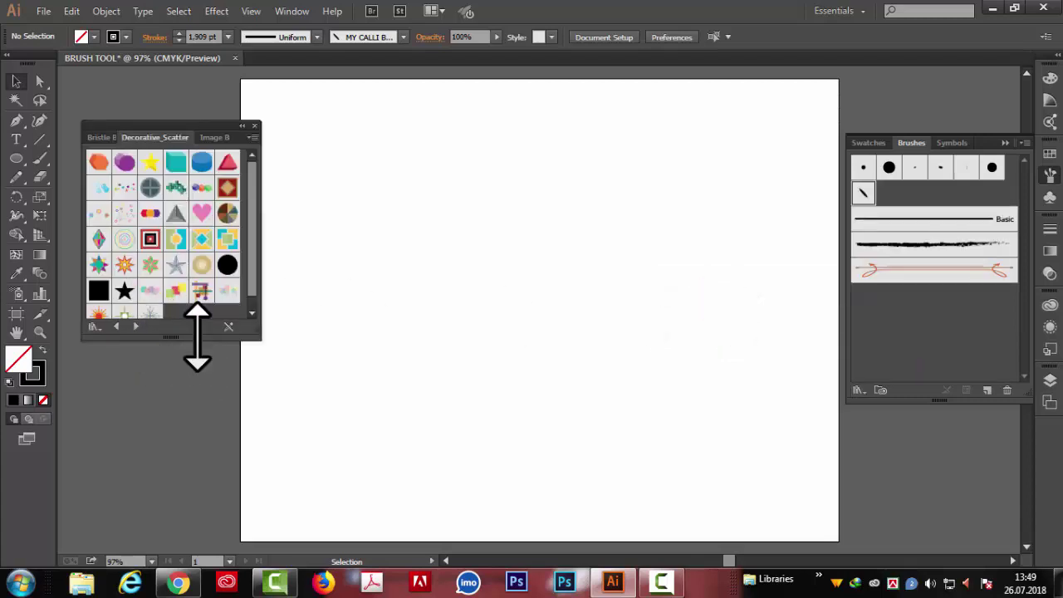
left_click_drag(197, 337, 200, 427)
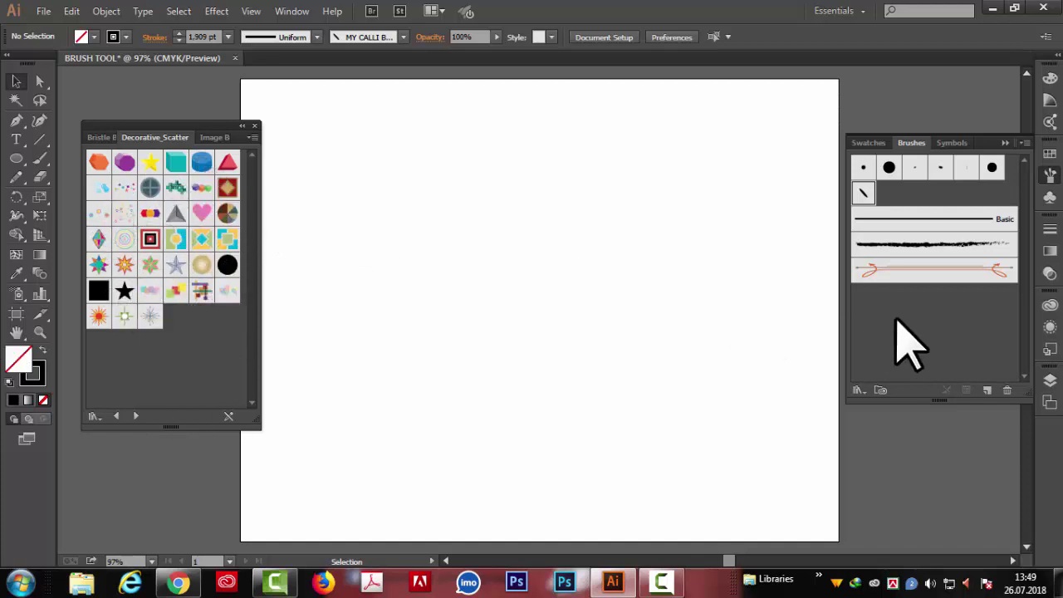
Step: Add the Hearts and Star 1 scatter brushes to the document and close the library
left_click(403, 37)
left_click(202, 213)
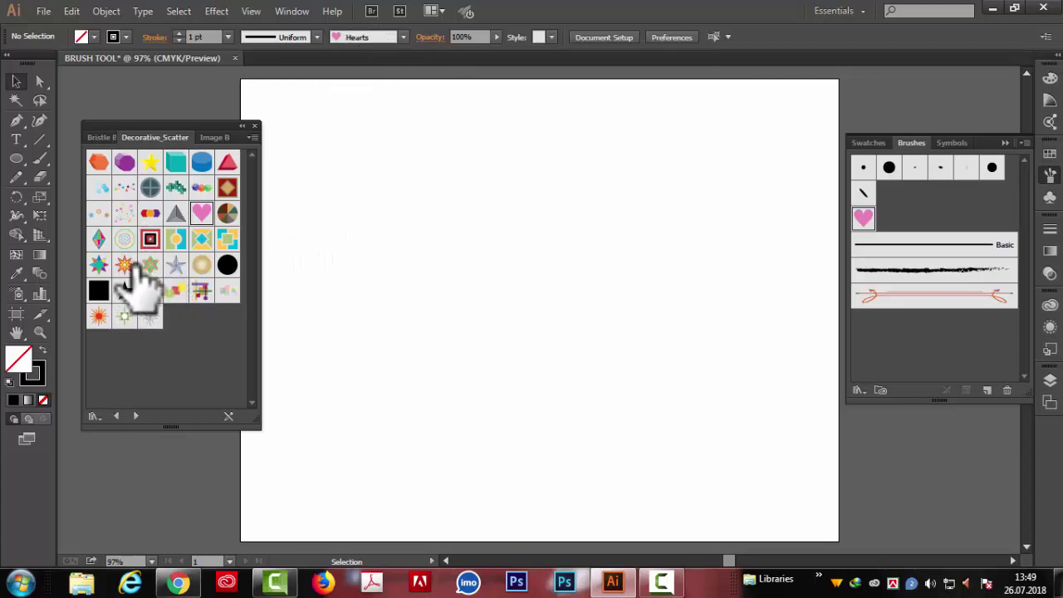
left_click(889, 219)
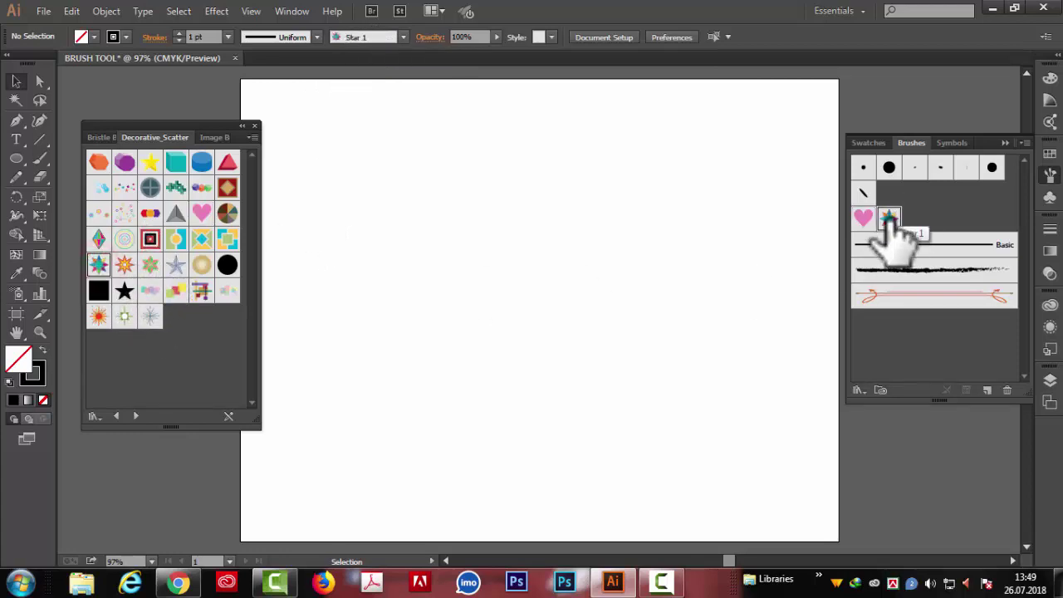
left_click(255, 126)
left_click(859, 390)
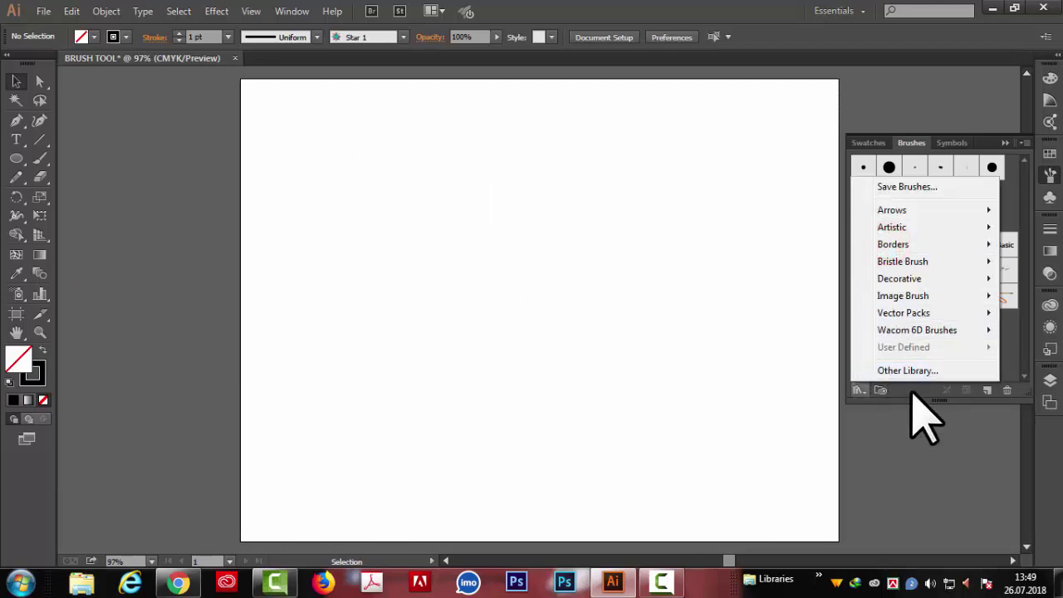
Step: Open the Artistic_Watercolor brush library and enlarge it beside the artwork
left_click(914, 390)
left_click(859, 389)
mouse_move(892, 227)
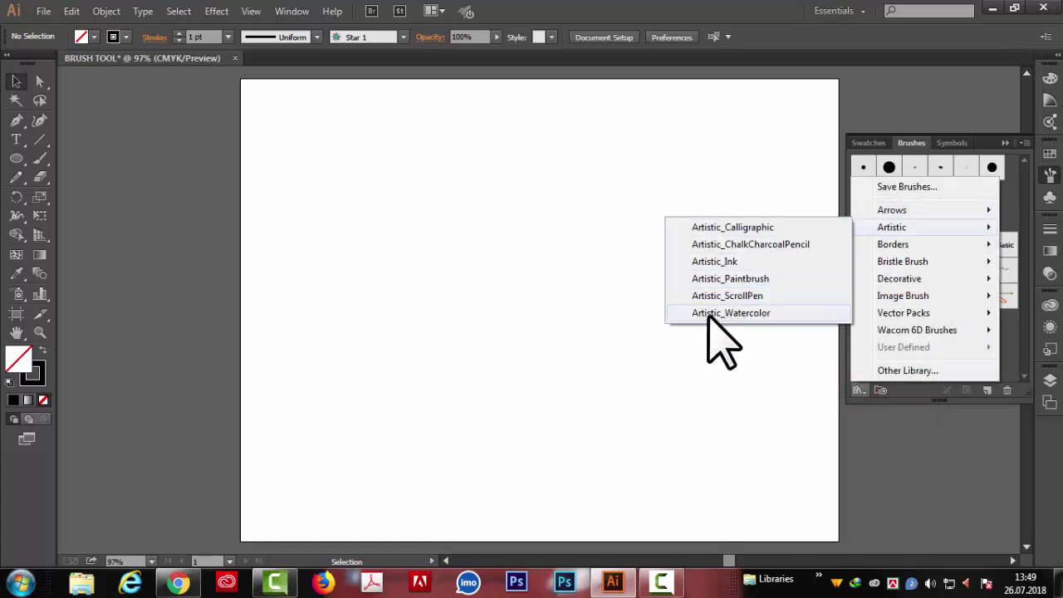
left_click(736, 313)
left_click_drag(211, 230, 211, 461)
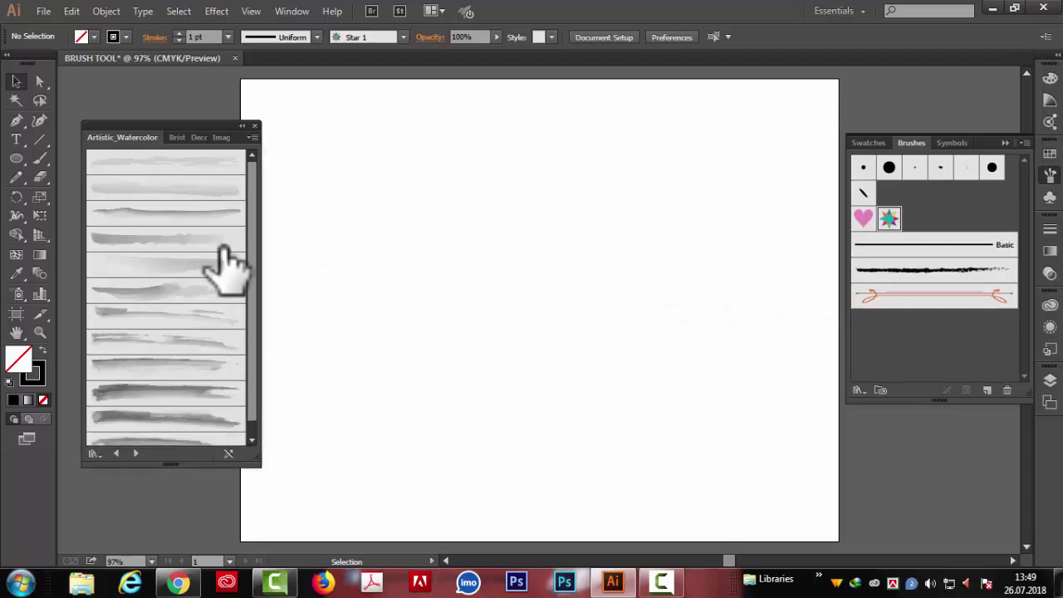
left_click_drag(203, 123, 271, 93)
mouse_move(324, 280)
left_mouse_down()
mouse_move(321, 363)
mouse_move(311, 200)
left_mouse_up()
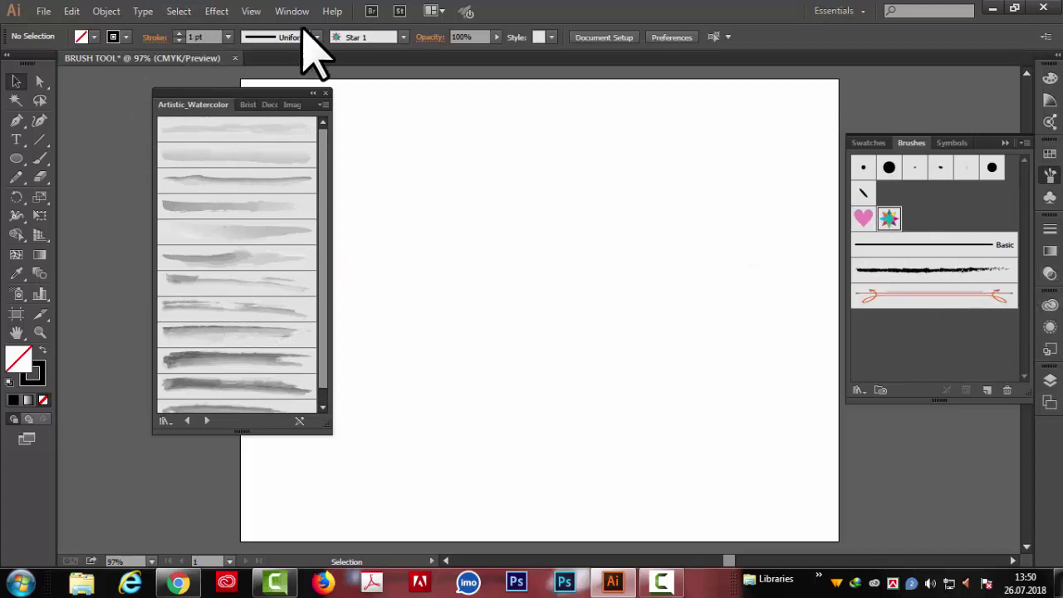
Step: Add three watercolor strokes, then delete the one above Watercolor Stroke 3
left_click(237, 206)
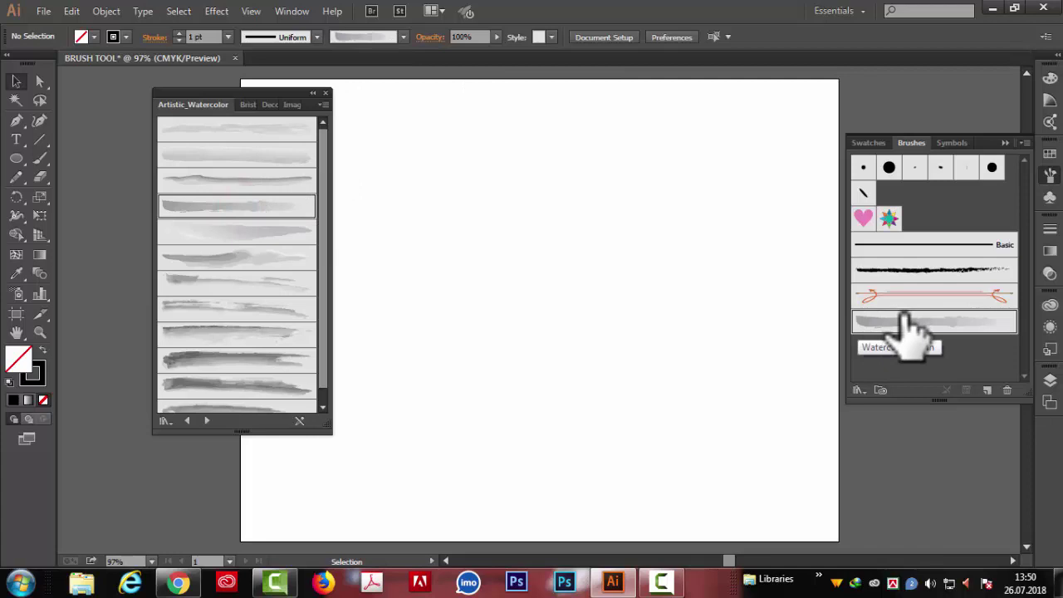
left_click(218, 127)
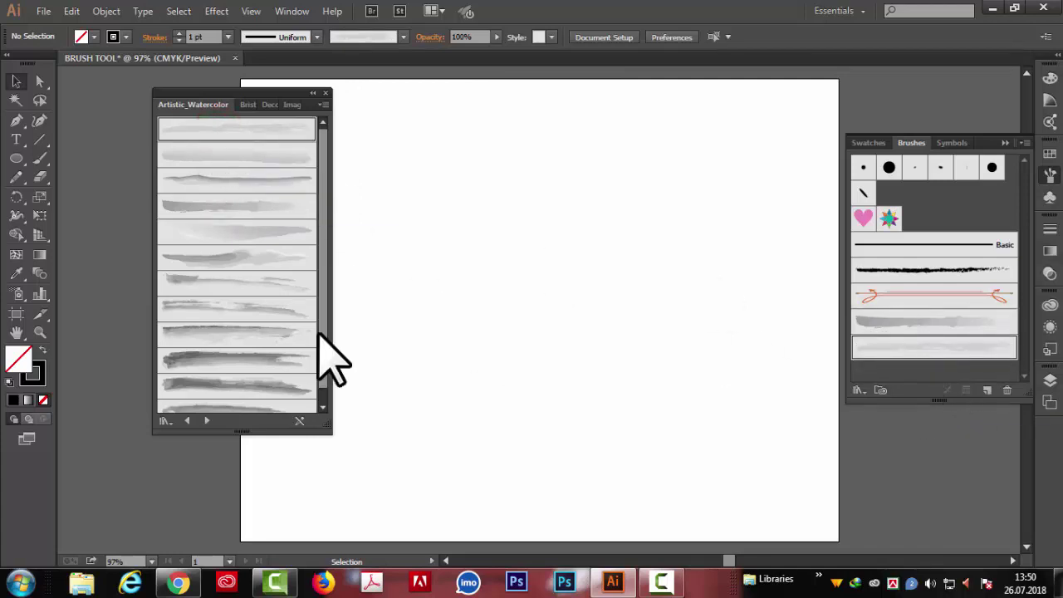
left_click(213, 334)
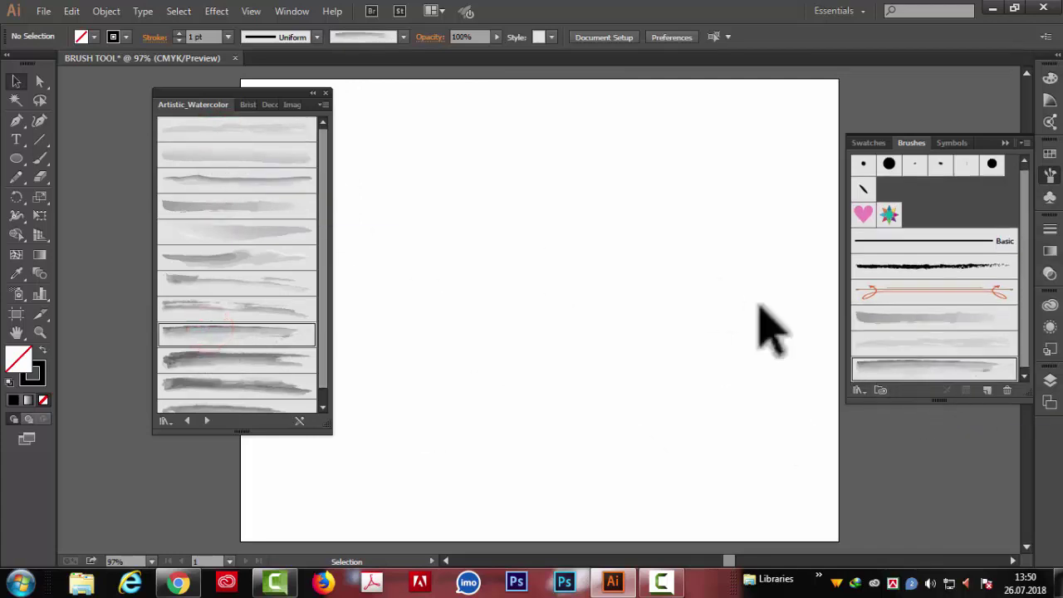
left_click(325, 90)
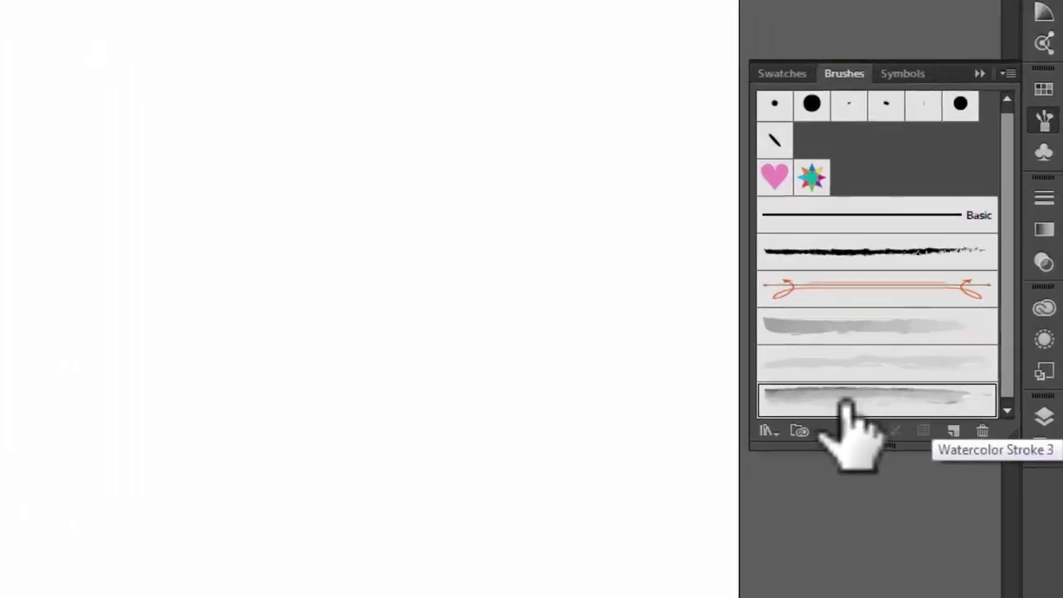
left_click(880, 366)
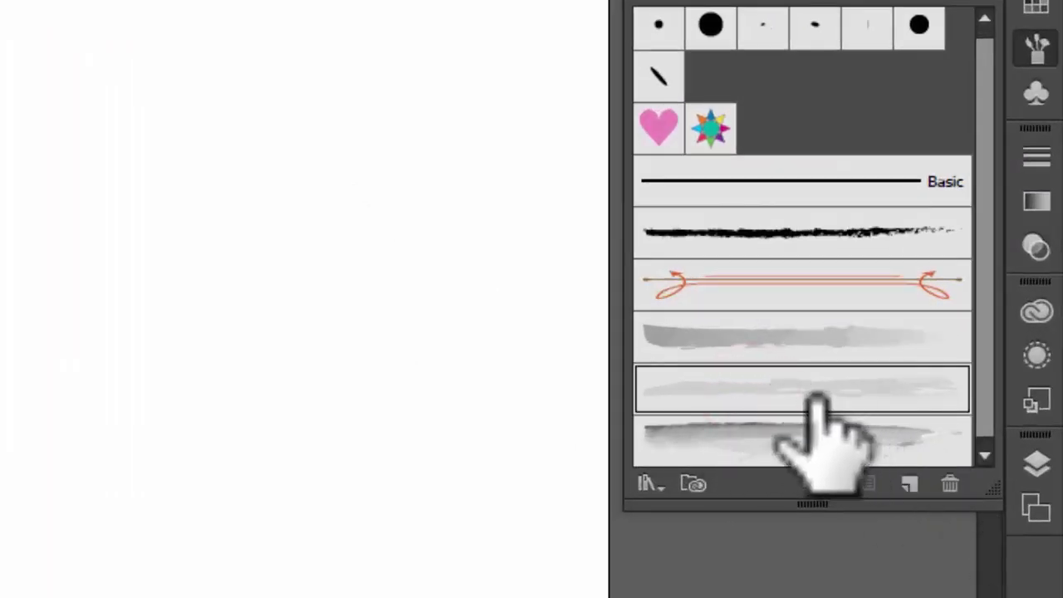
left_click(950, 483)
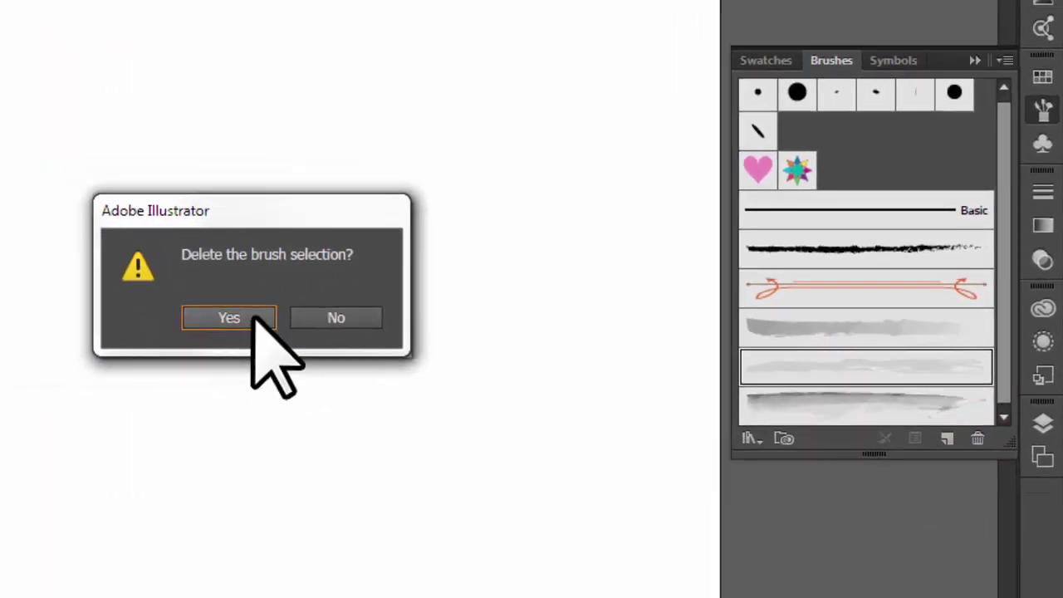
left_click(241, 317)
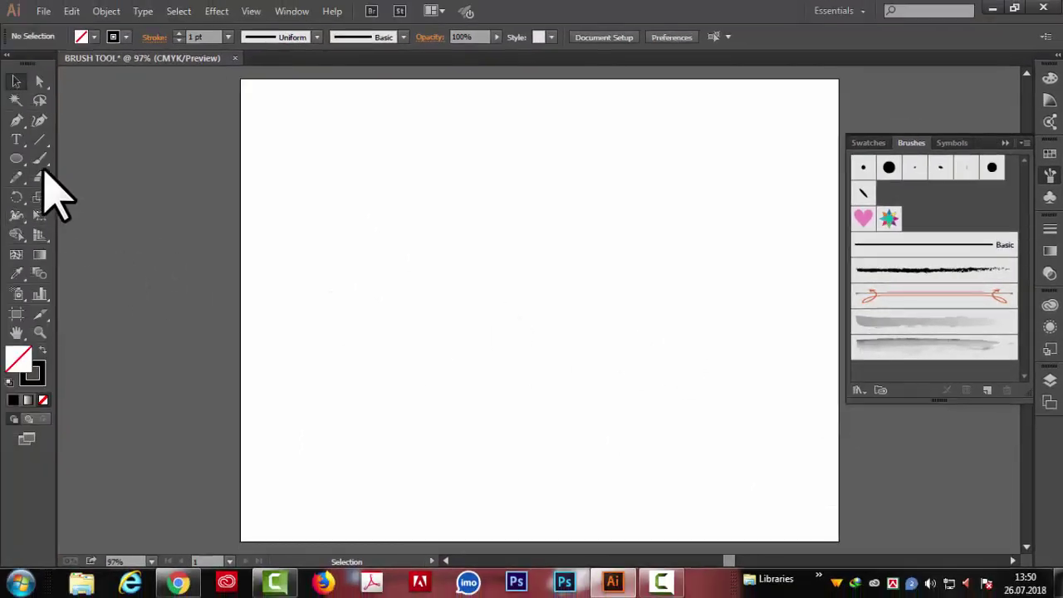
Step: Paint a wavy stroke with the Hearts brush, delete it, and switch to the Polygon tool
left_click(862, 217)
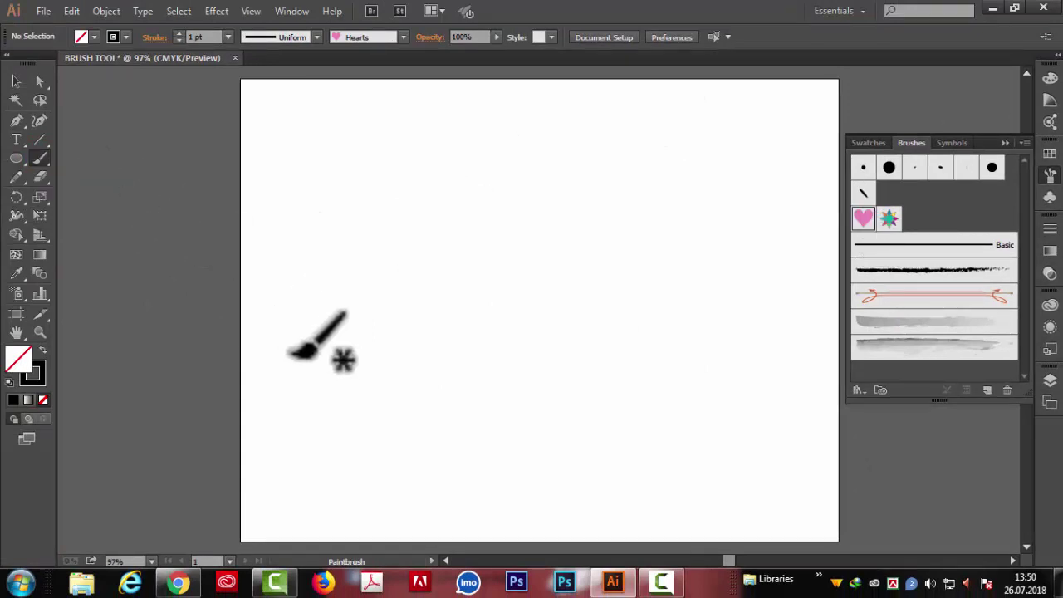
mouse_move(310, 360)
left_mouse_down()
mouse_move(471, 322)
mouse_move(639, 235)
left_mouse_up()
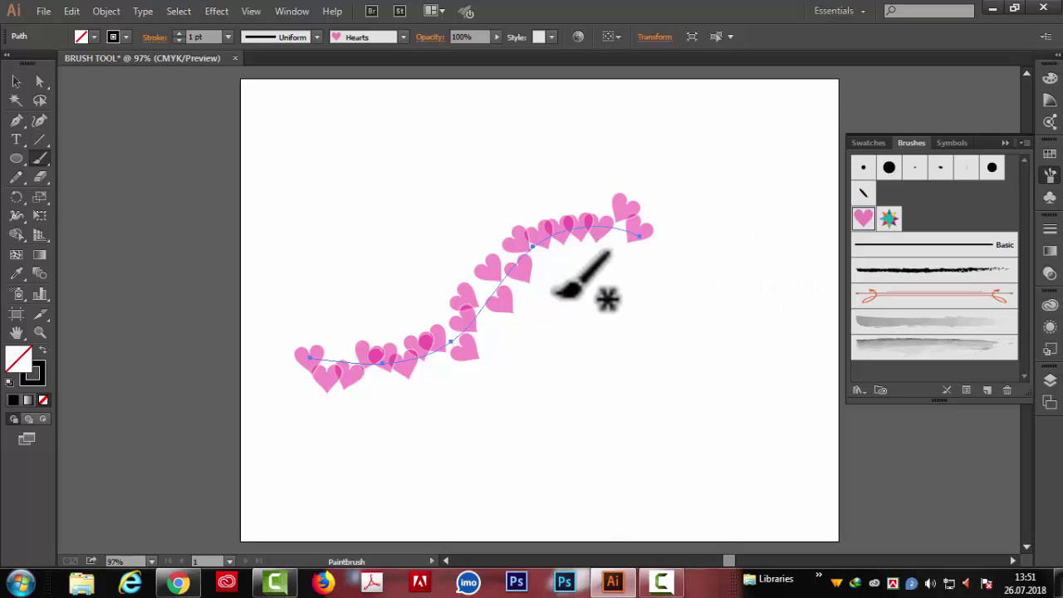
key("Delete")
left_click_drag(16, 157, 93, 213)
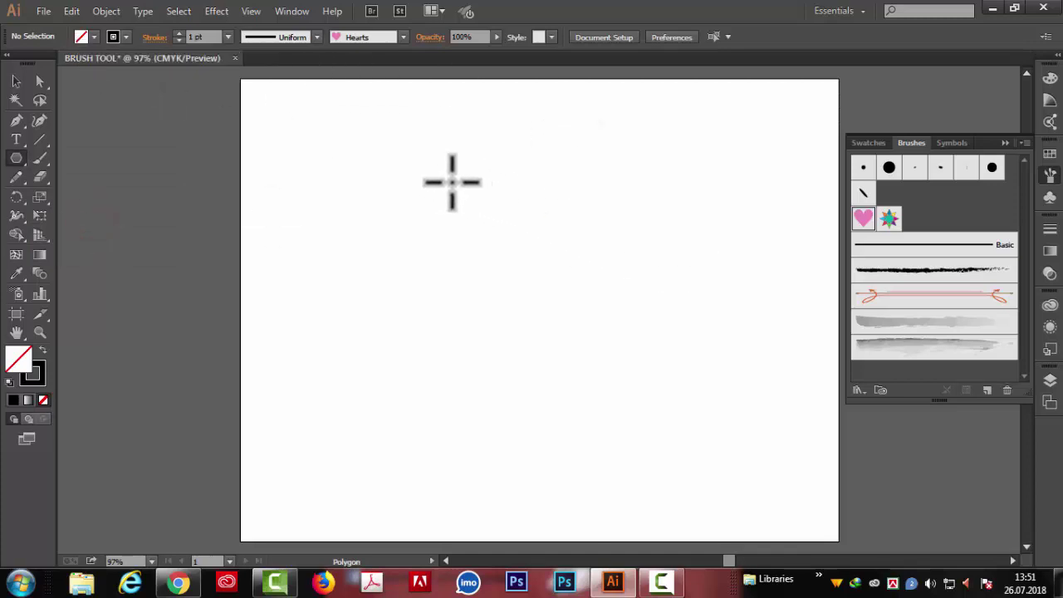
left_click_drag(453, 214, 593, 268)
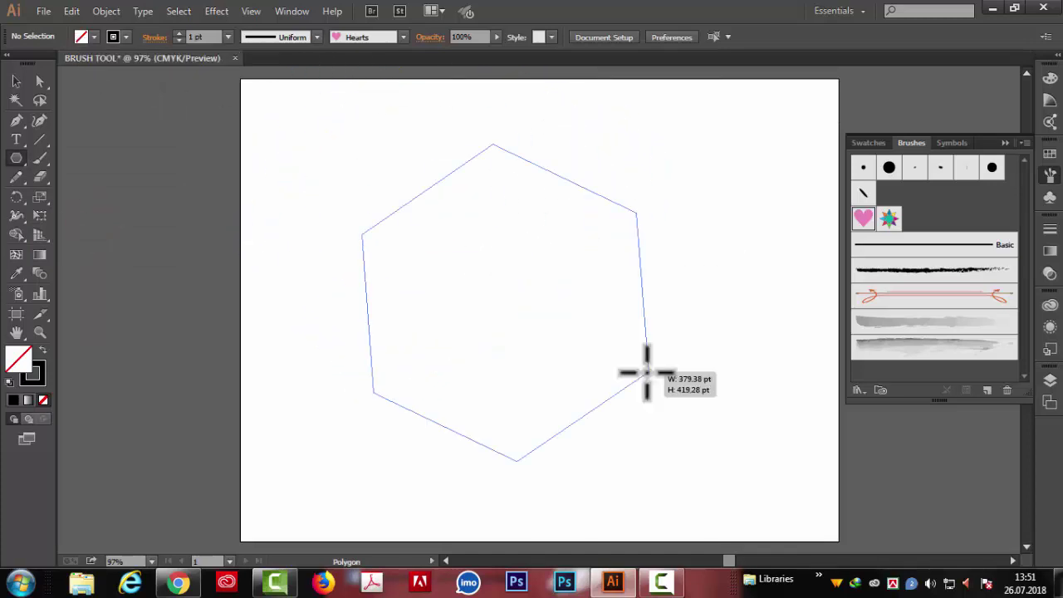
left_click_drag(592, 268, 640, 381)
left_click(888, 220)
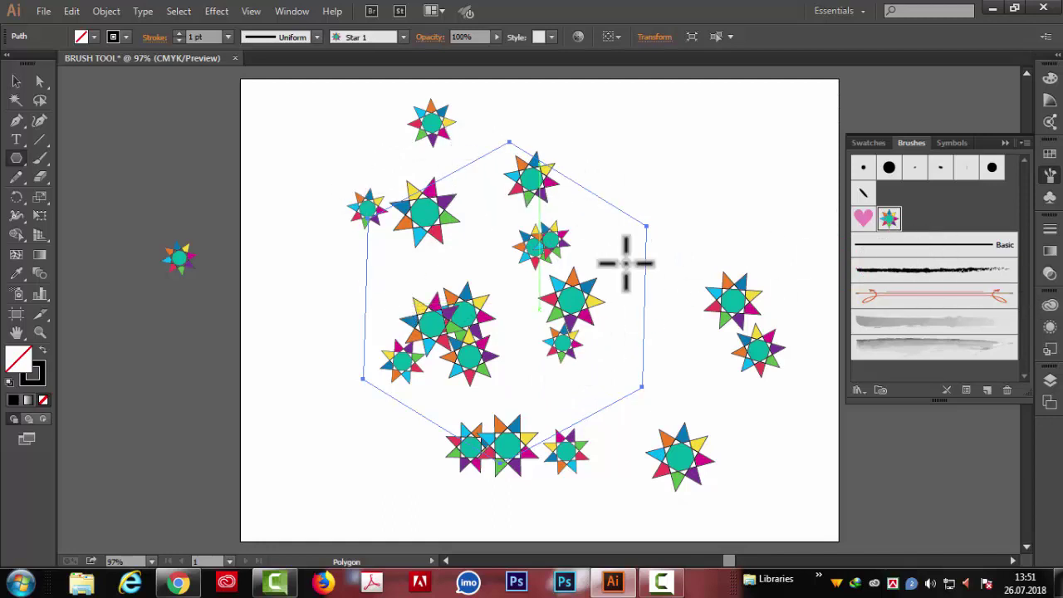
left_click(966, 390)
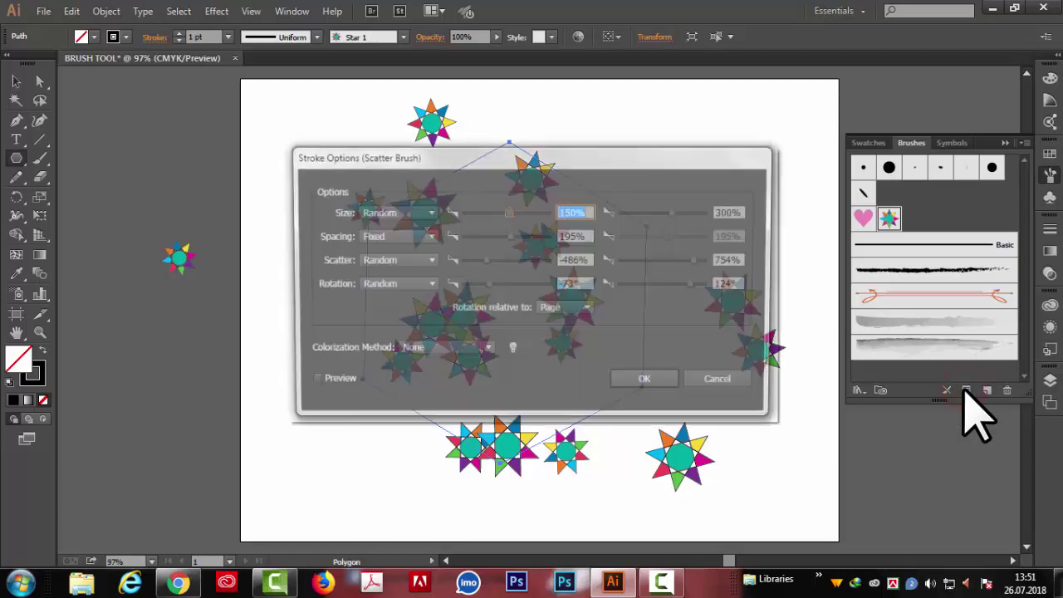
left_click(723, 383)
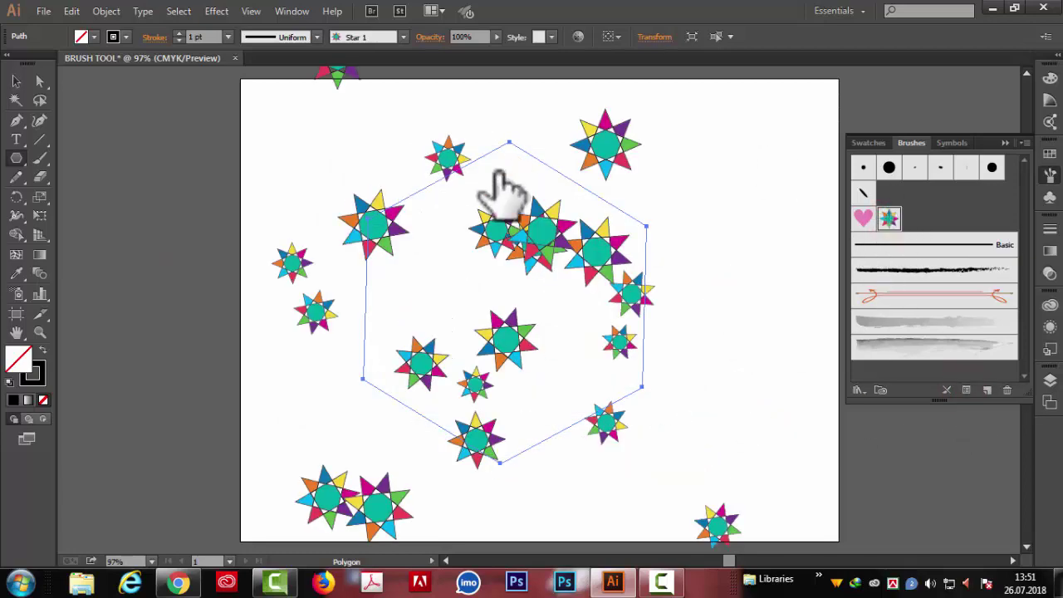
Step: In Star 1's Scatter Brush Options, lower the minimum random size to 100%, keeping Fixed spacing and Random scatter
double_click(890, 218)
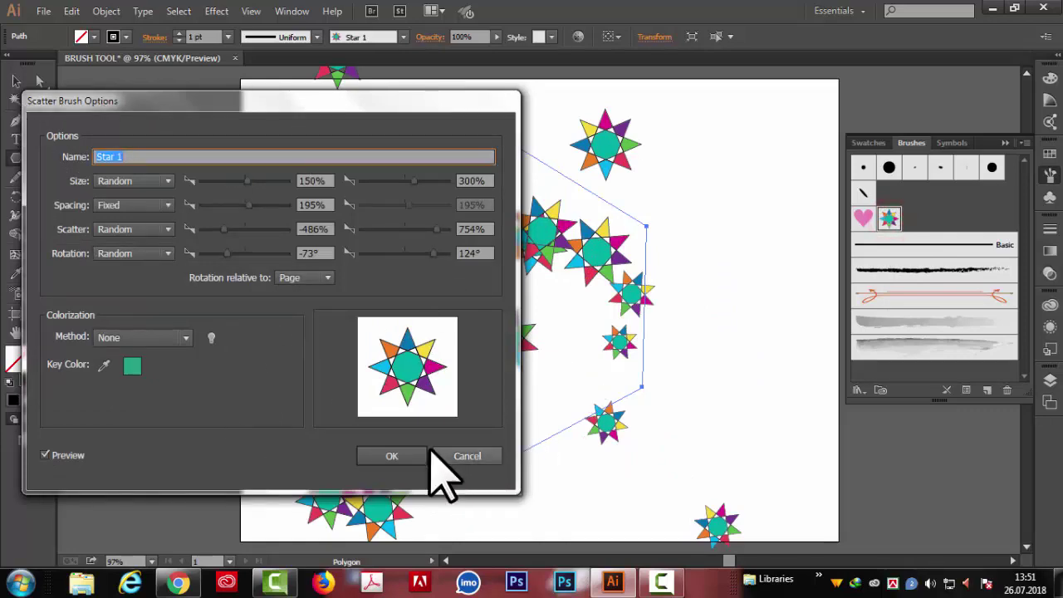
left_click_drag(276, 93, 861, 86)
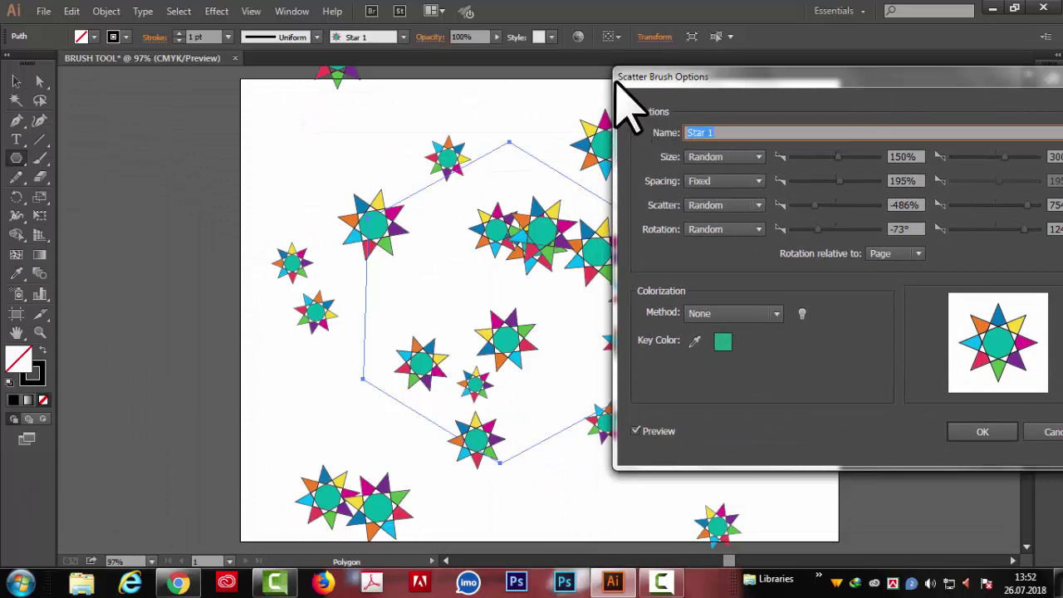
left_click_drag(790, 77, 732, 59)
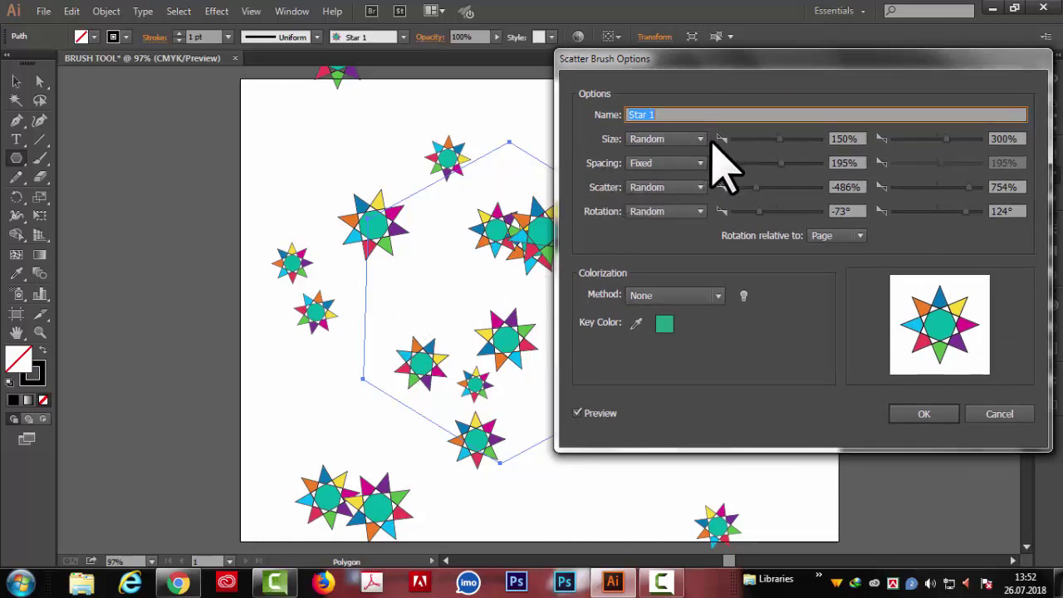
mouse_move(720, 139)
left_mouse_down()
mouse_move(828, 141)
mouse_move(702, 141)
mouse_move(841, 138)
mouse_move(777, 141)
left_mouse_up()
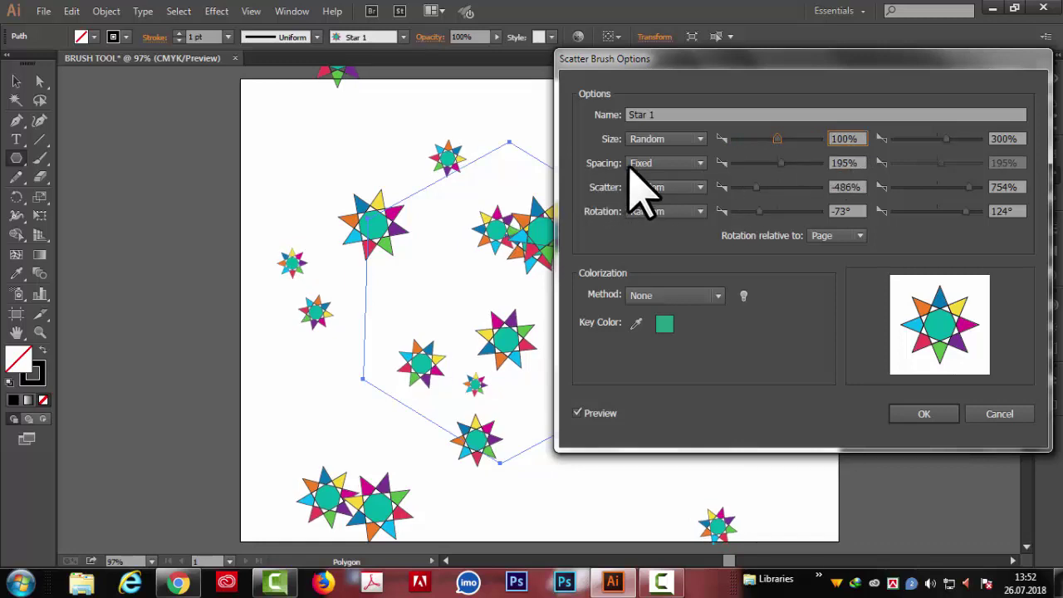
left_click(704, 164)
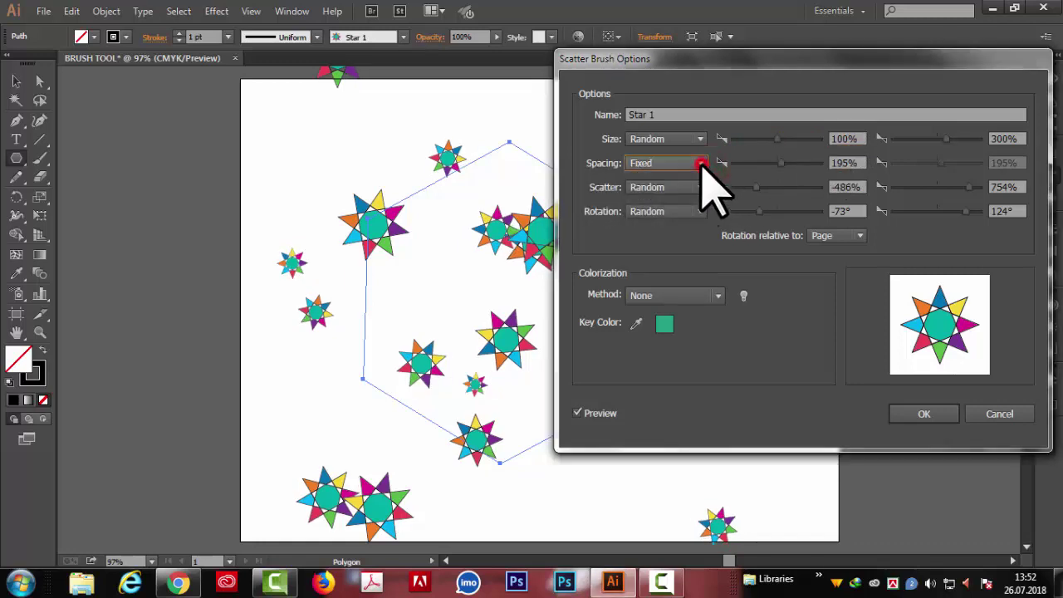
left_click(703, 190)
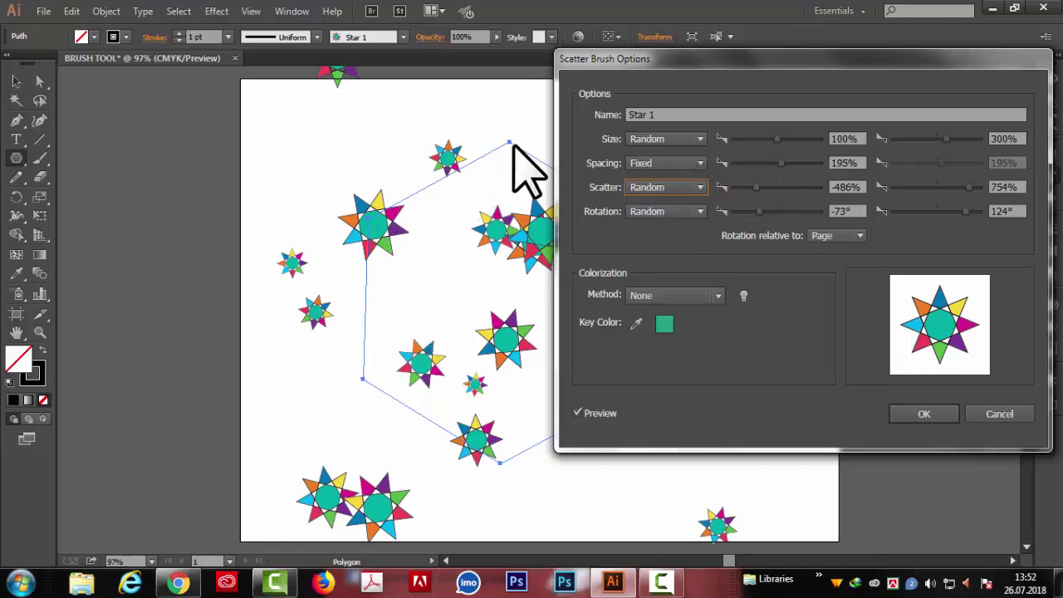
left_click_drag(715, 63, 780, 56)
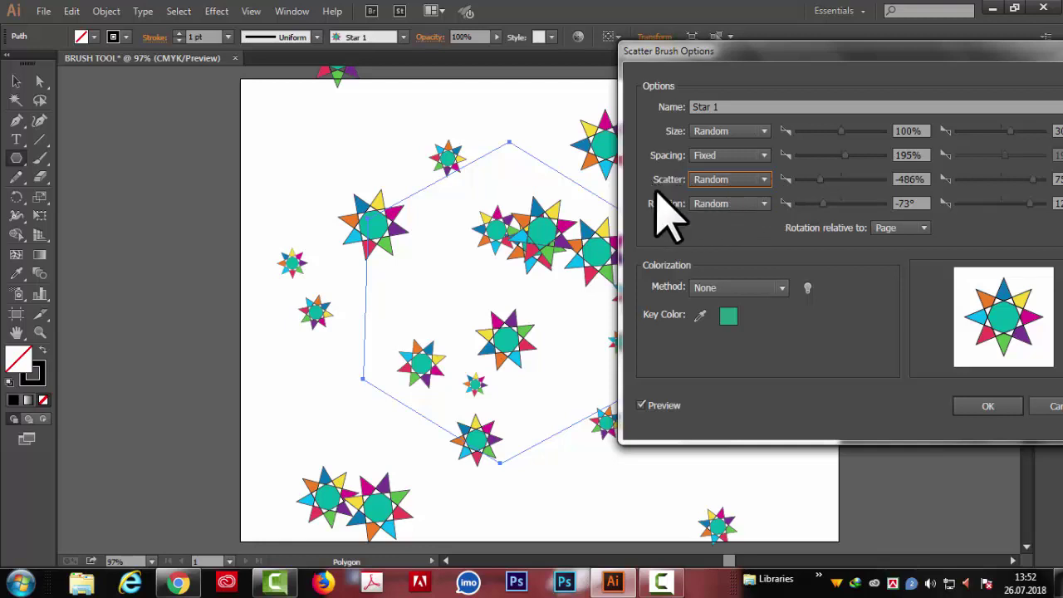
Step: Make Star 1's scatter Fixed at 27% and its size Fixed at 249%
left_click(763, 179)
left_click(715, 197)
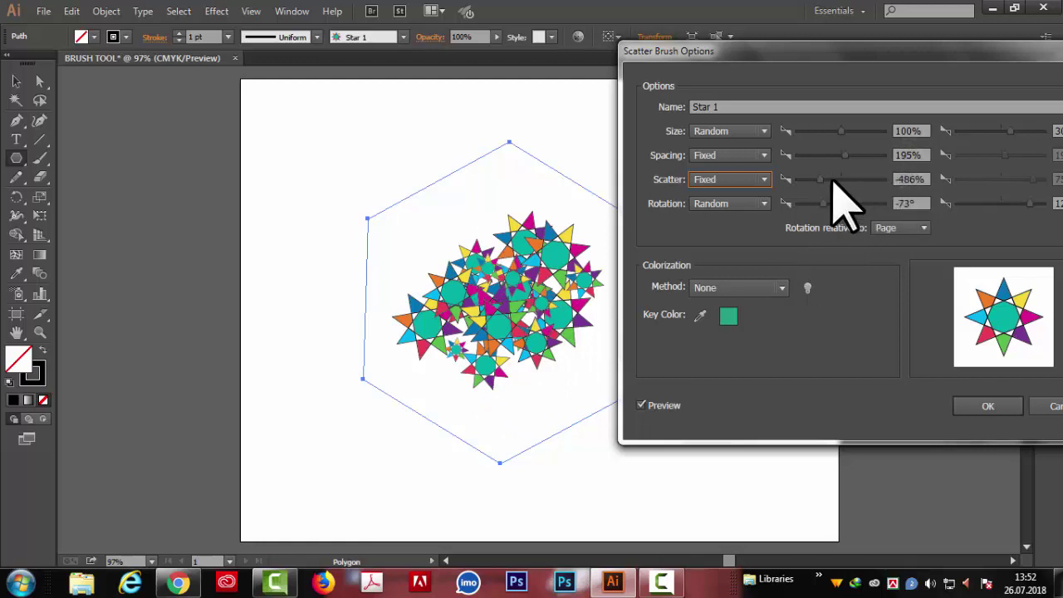
left_click_drag(825, 180, 834, 179)
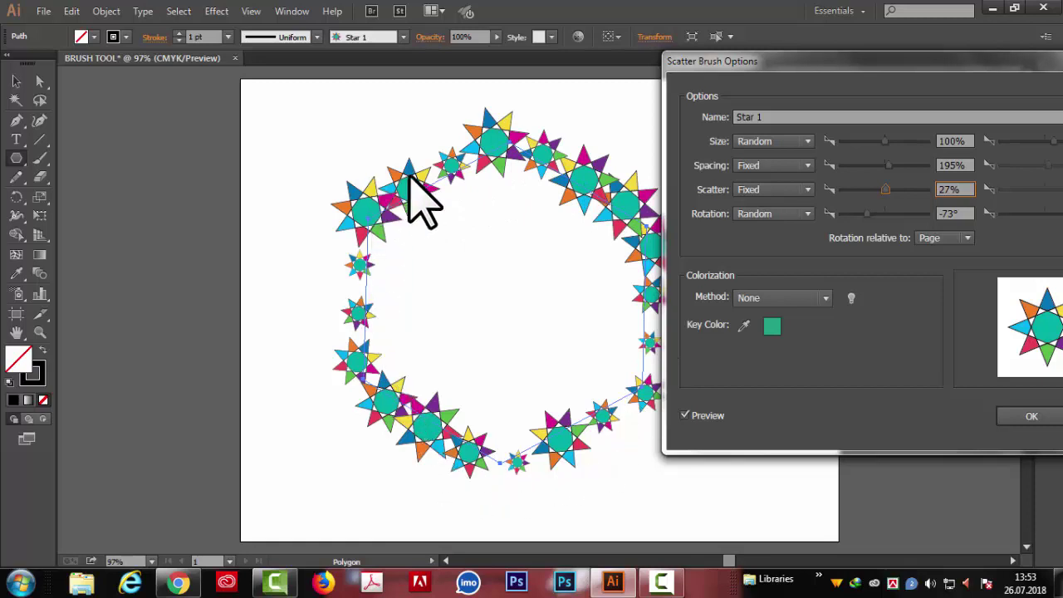
left_click(806, 140)
left_click(759, 158)
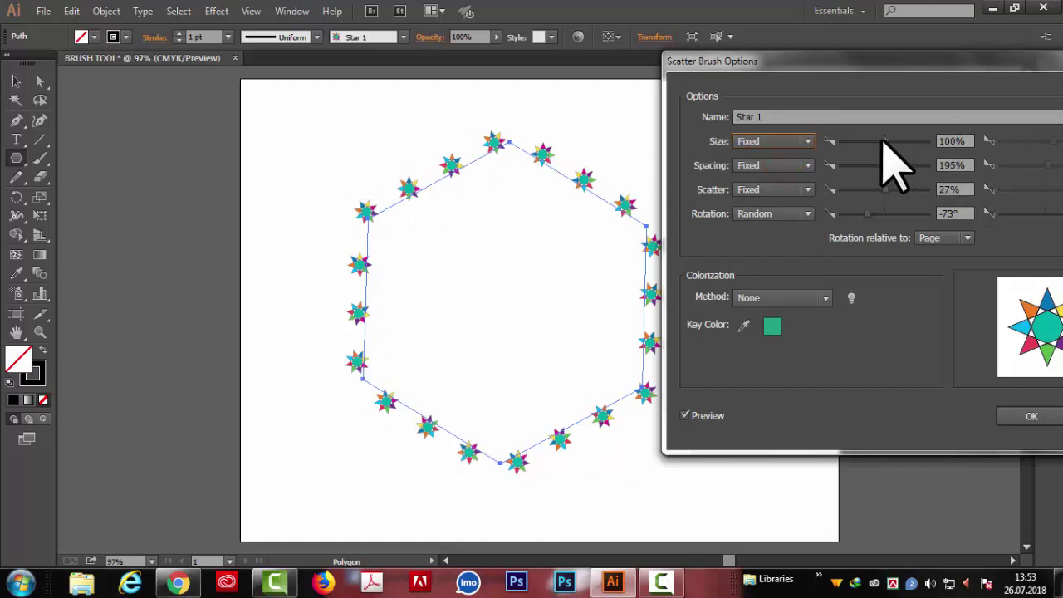
left_click_drag(887, 141, 890, 143)
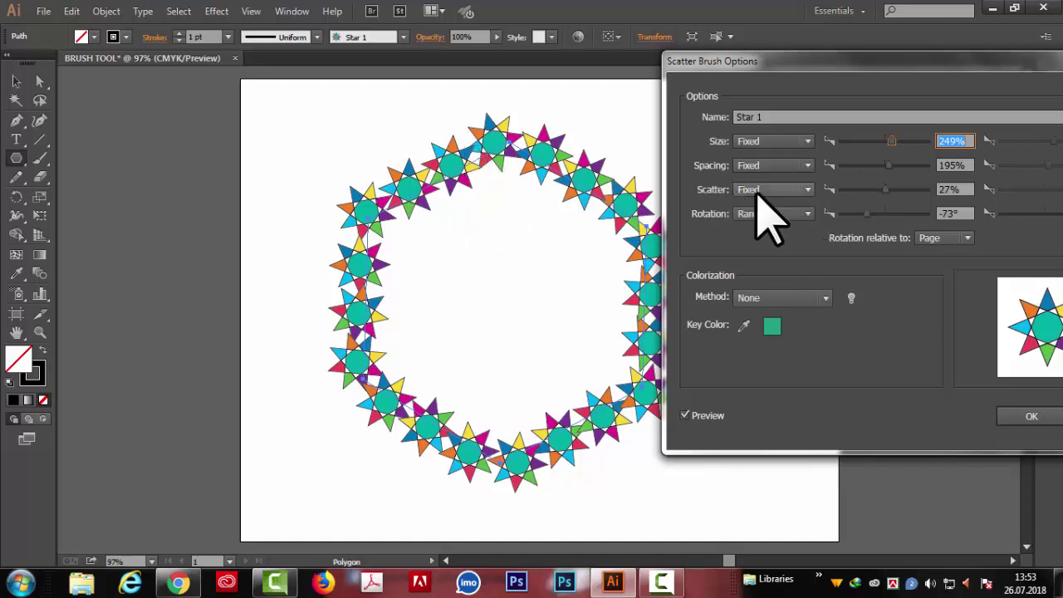
Step: Set Star 1's spacing to 166% and give it a Fixed 38° rotation
left_click(884, 165)
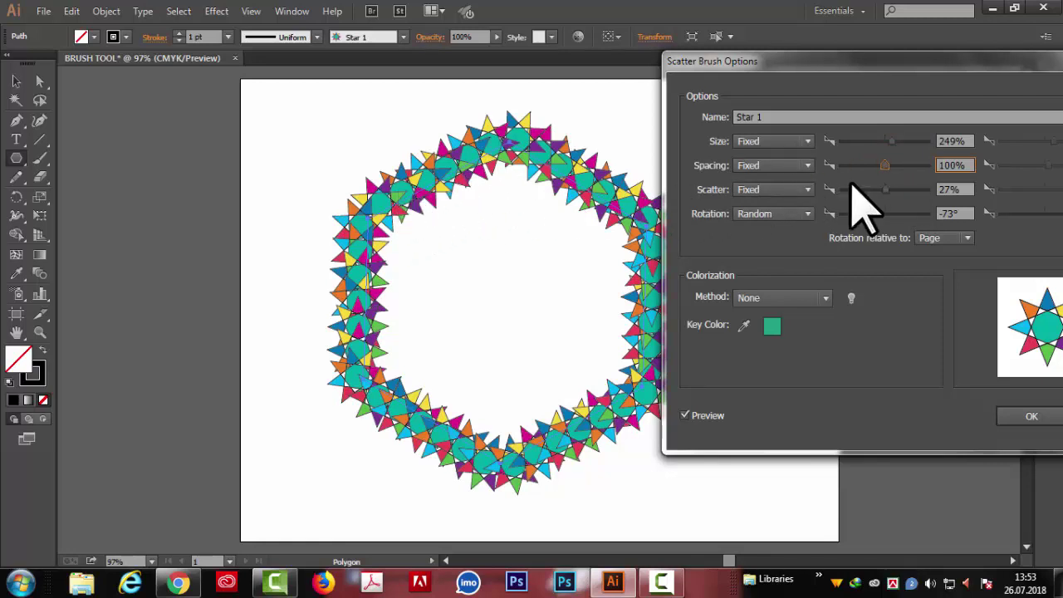
left_click(893, 165)
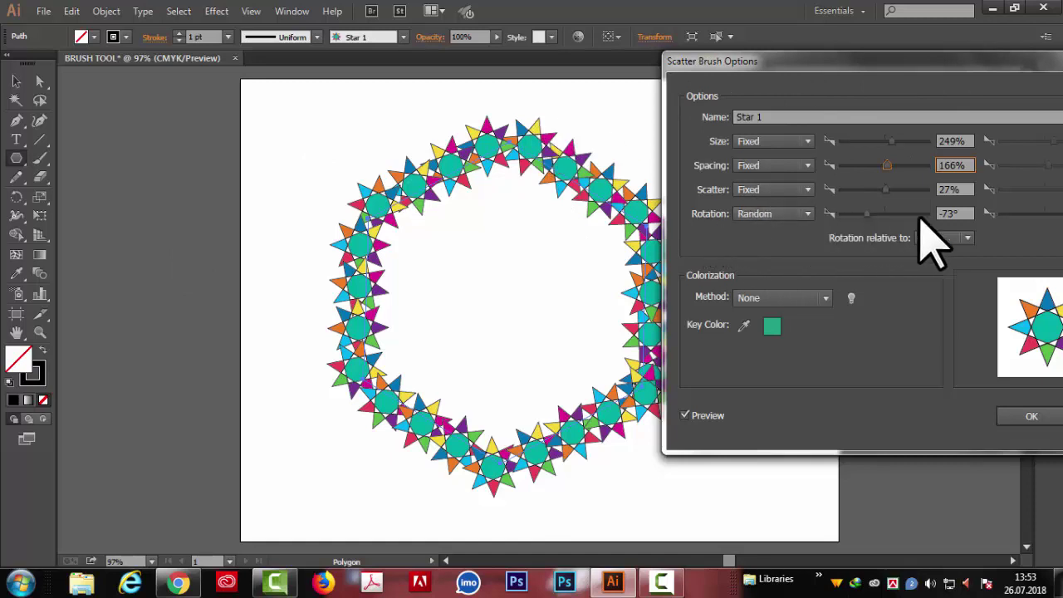
mouse_move(867, 213)
left_mouse_down()
mouse_move(928, 214)
mouse_move(907, 214)
left_mouse_up()
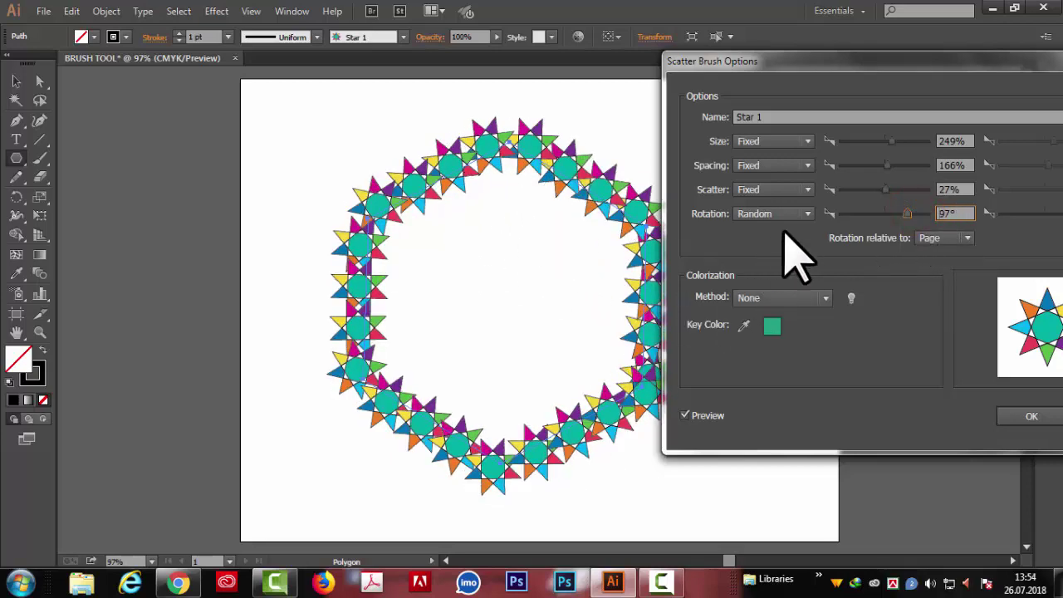
left_click(808, 214)
left_click(772, 234)
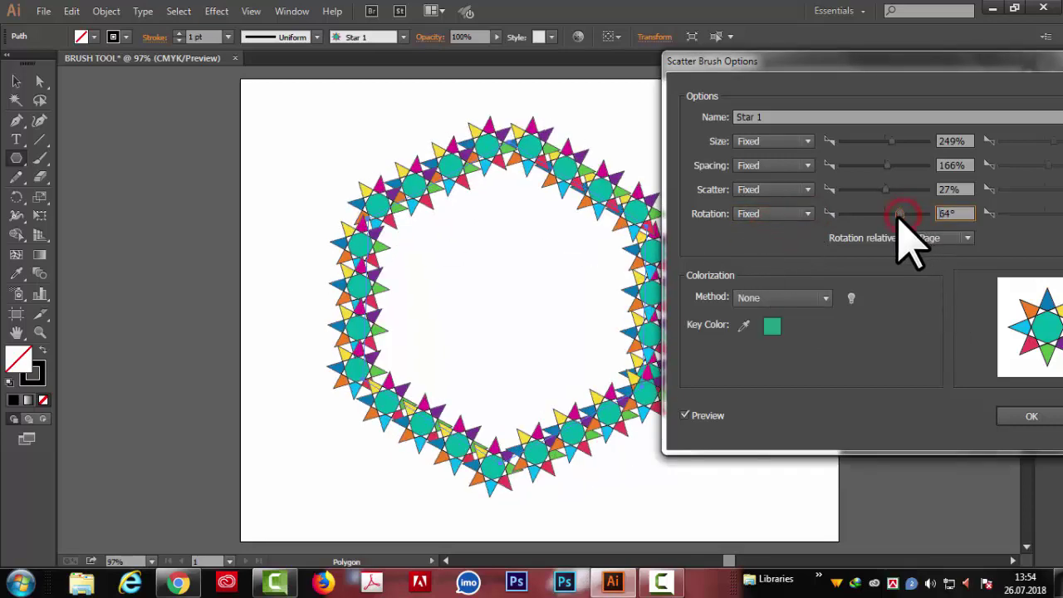
left_click_drag(902, 214, 894, 215)
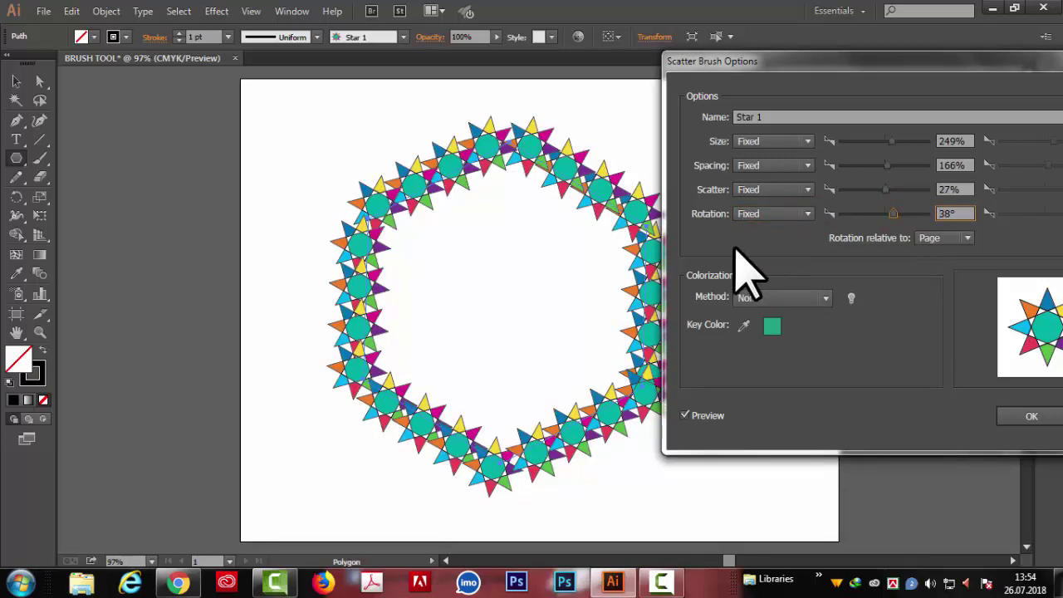
mouse_move(853, 59)
left_mouse_down()
mouse_move(764, 81)
mouse_move(760, 54)
left_mouse_up()
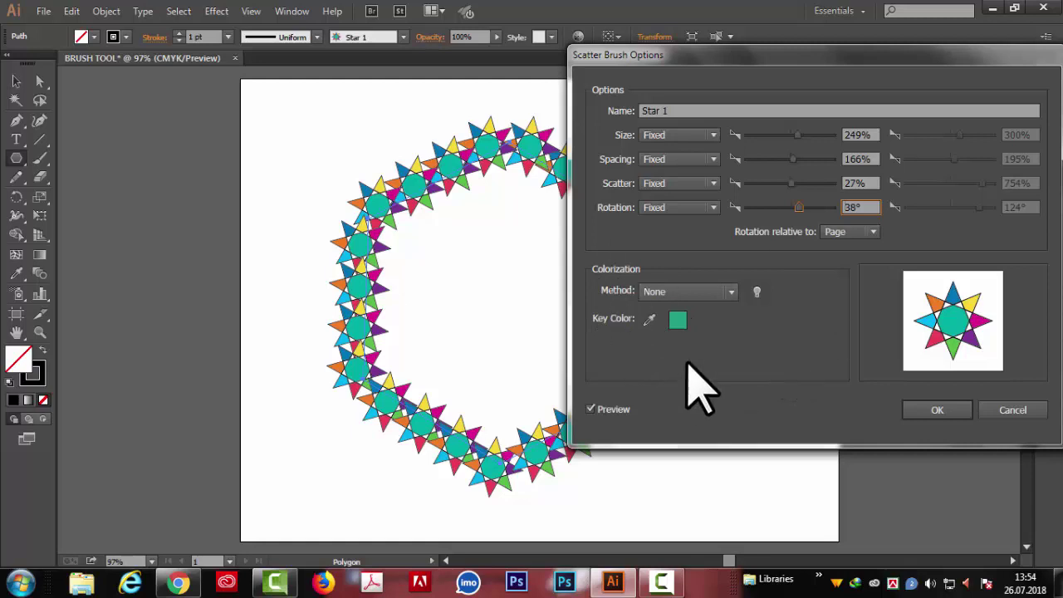
Step: After trying Tints and None, set Star 1's colorization to Hue Shift and confirm with OK
left_click(731, 292)
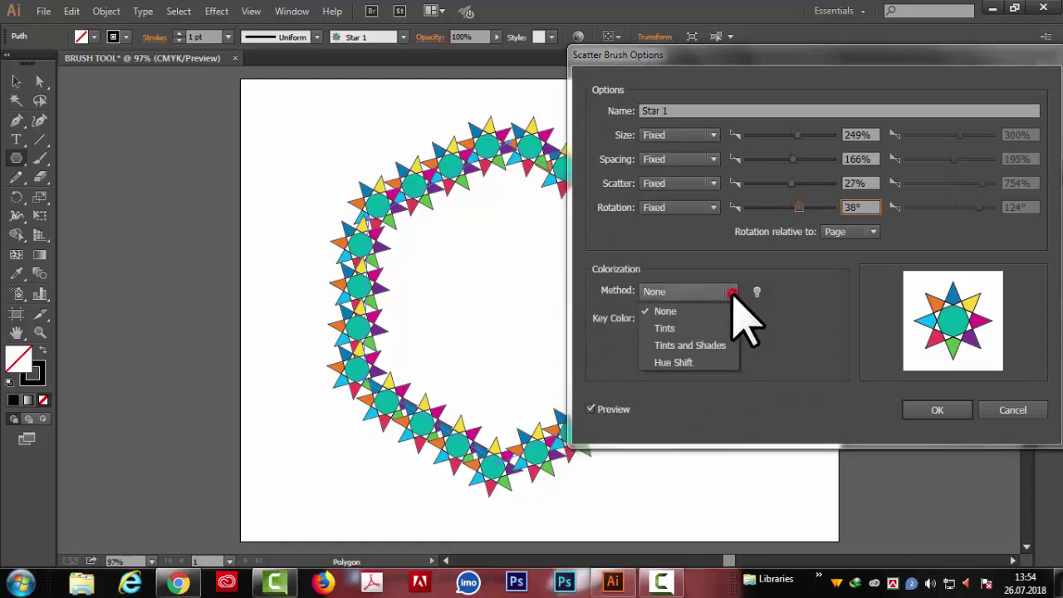
left_click(679, 326)
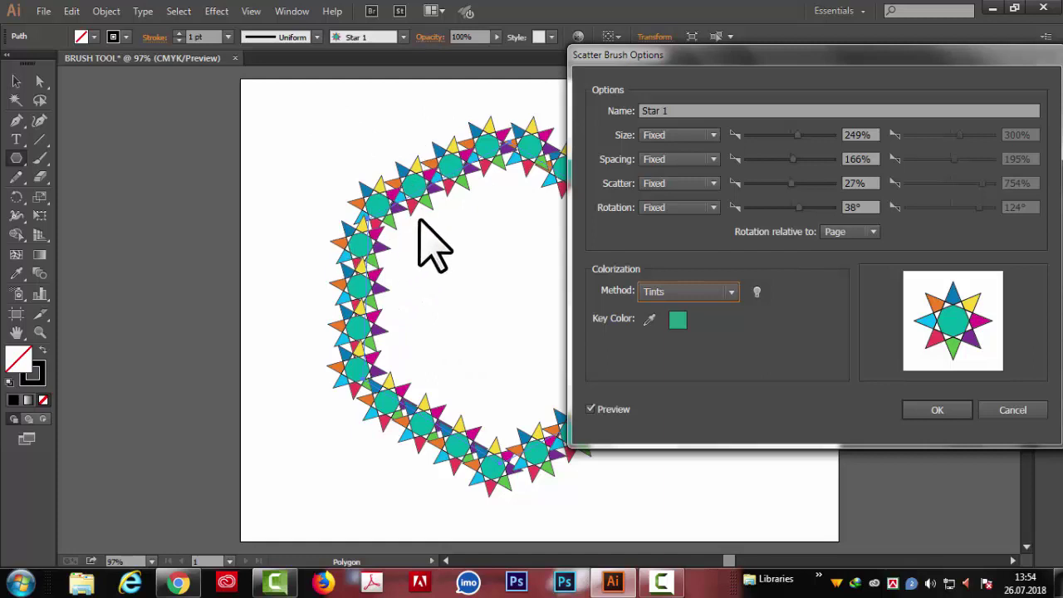
left_click(731, 291)
left_click(705, 310)
left_click(736, 292)
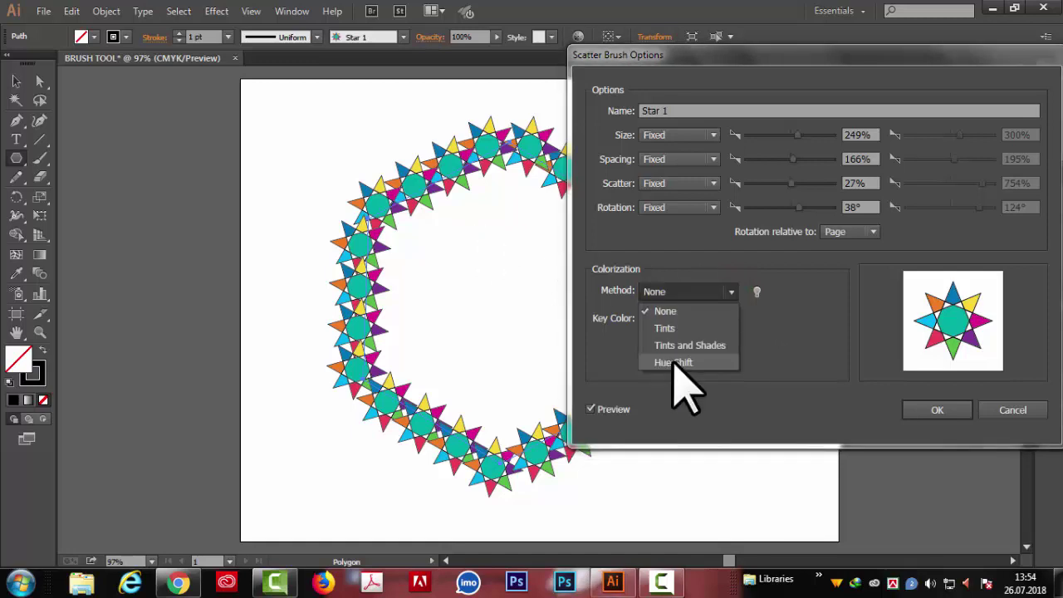
left_click(673, 361)
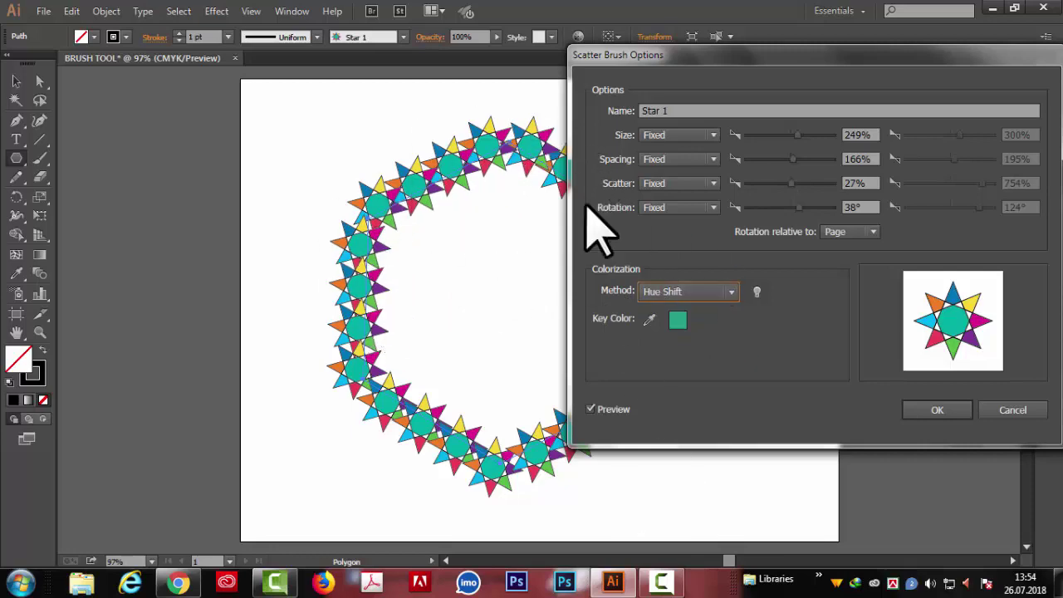
left_click(937, 409)
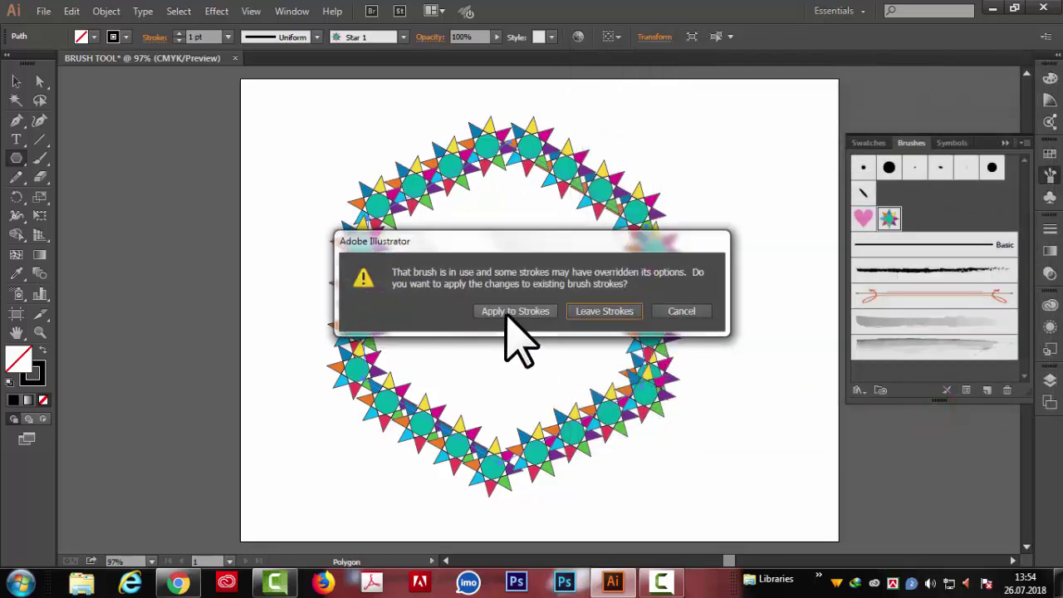
Step: Apply the edited brush to the existing wreath and try stroke swatches, settling on green
left_click(507, 314)
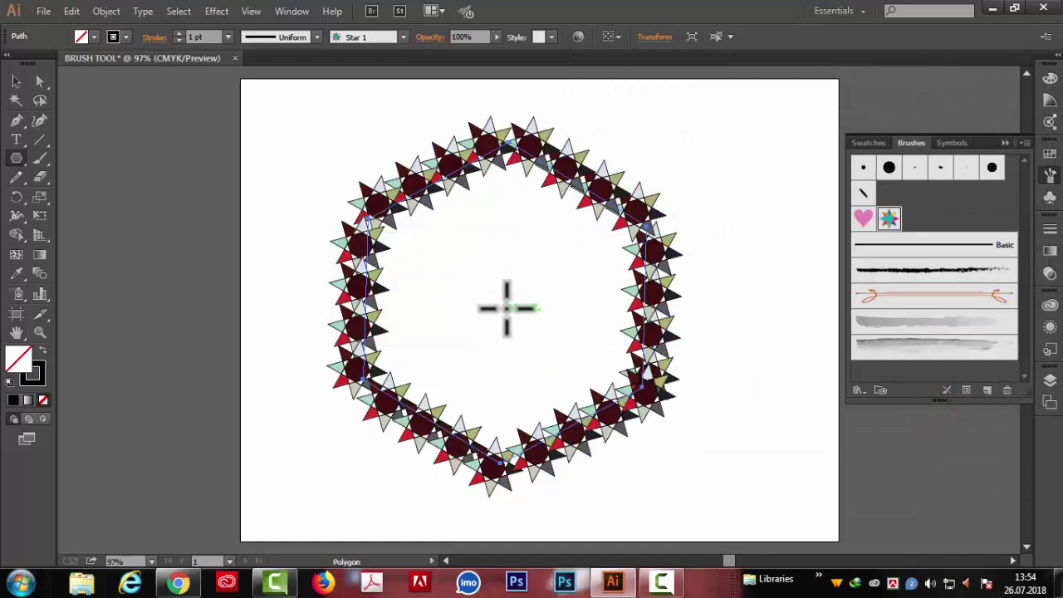
left_click(127, 38)
left_click(109, 64)
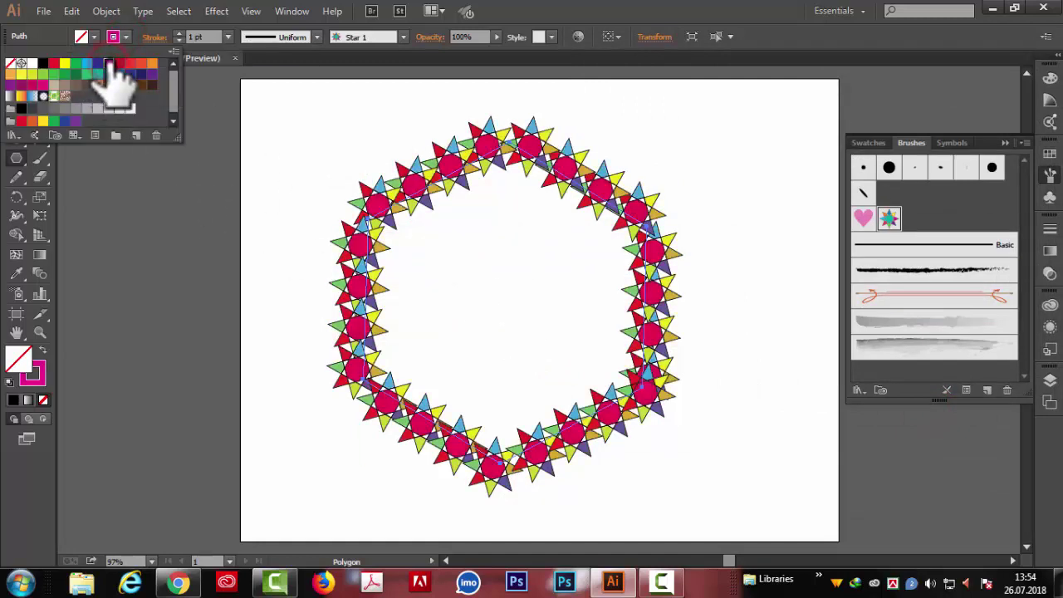
left_click(118, 64)
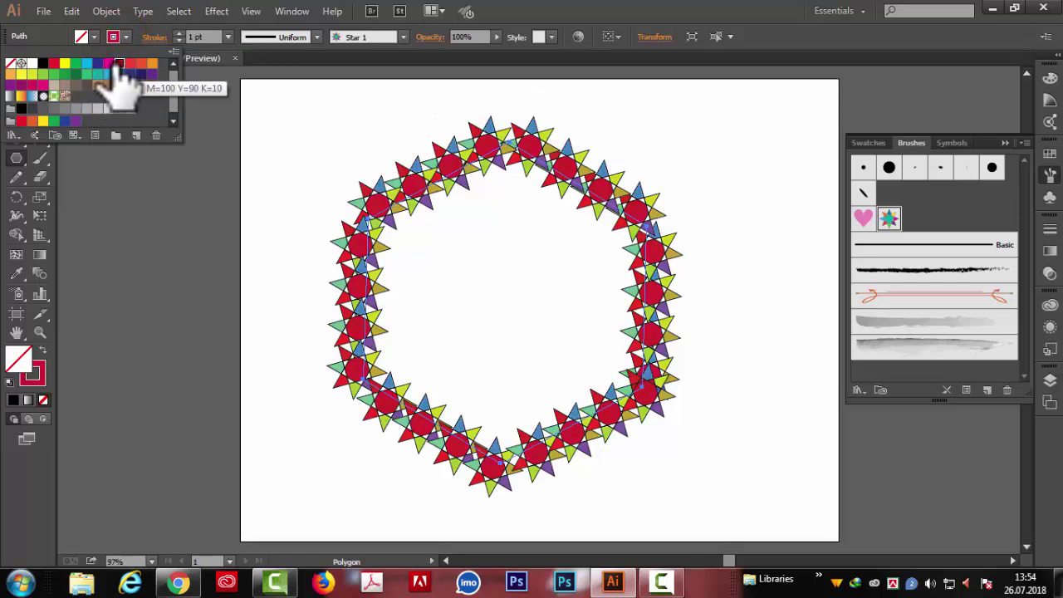
left_click(75, 64)
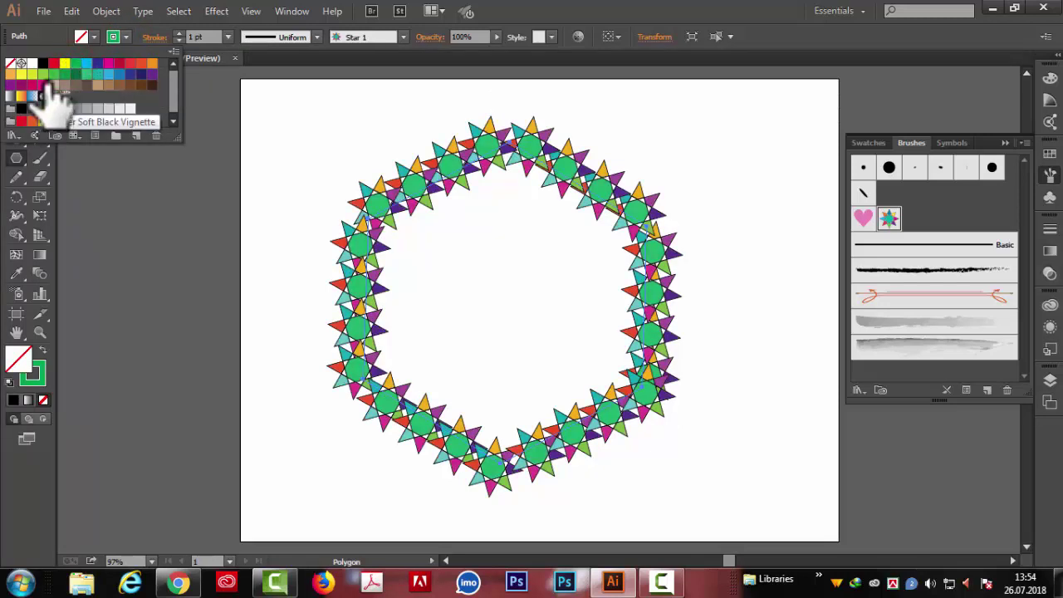
left_click(43, 85)
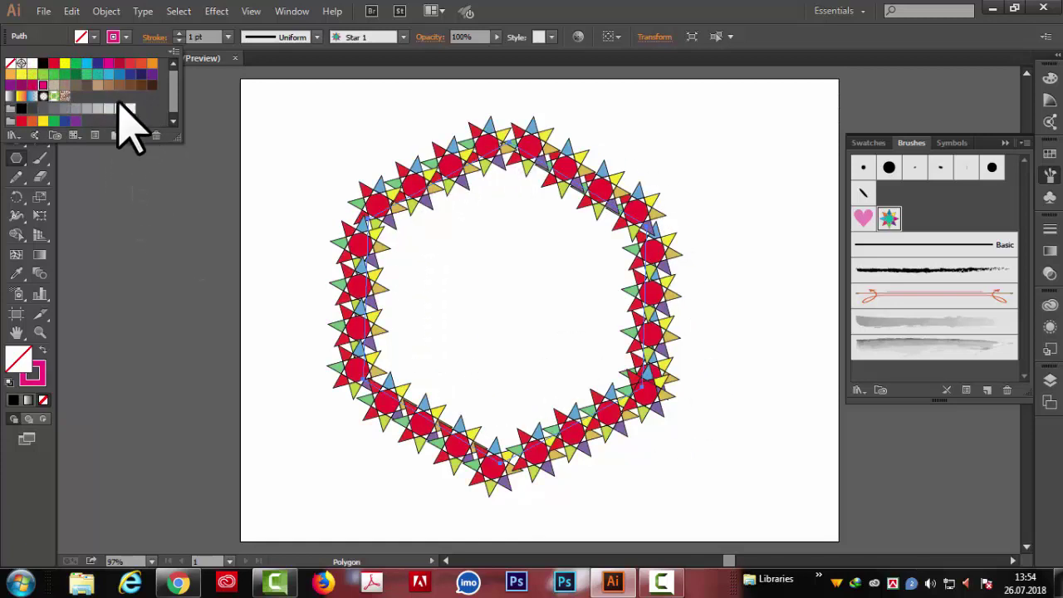
left_click(98, 74)
left_click(75, 74)
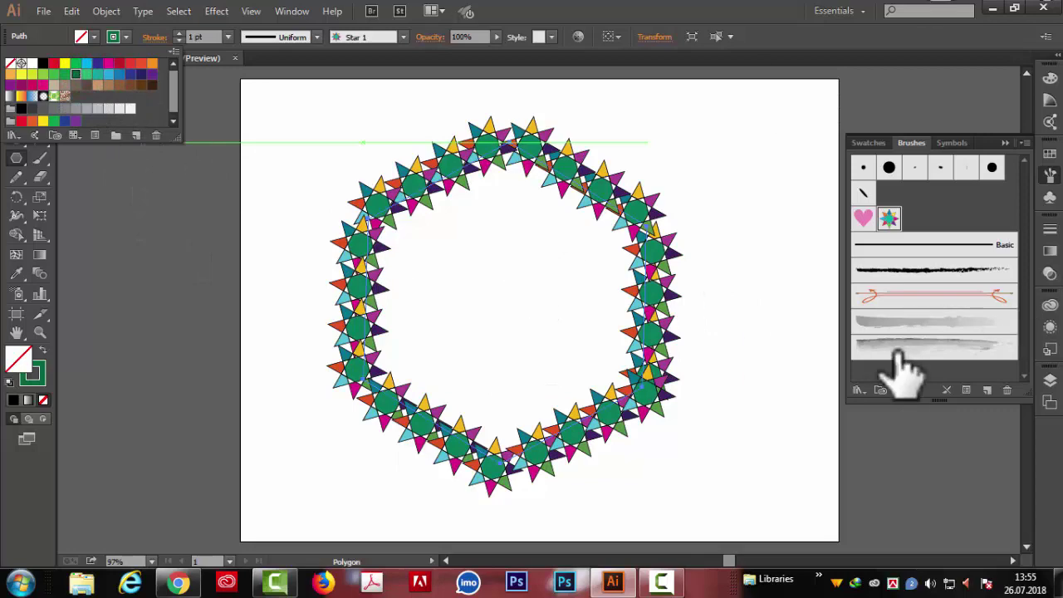
Step: Switch Star 1's colorization to Tints, apply it to the wreath, and set the stroke to magenta
left_click(889, 218)
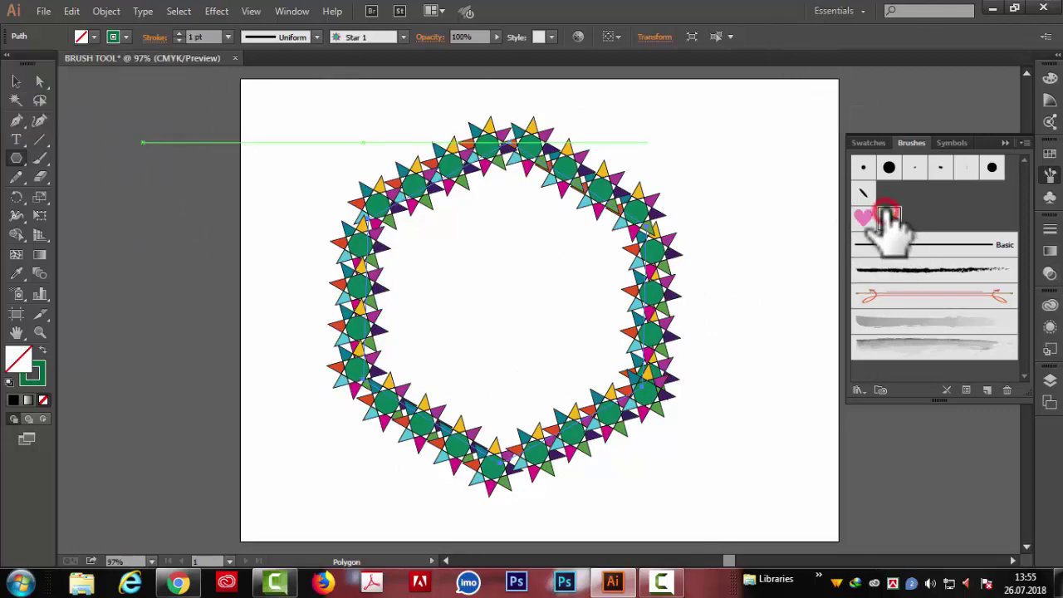
double_click(889, 218)
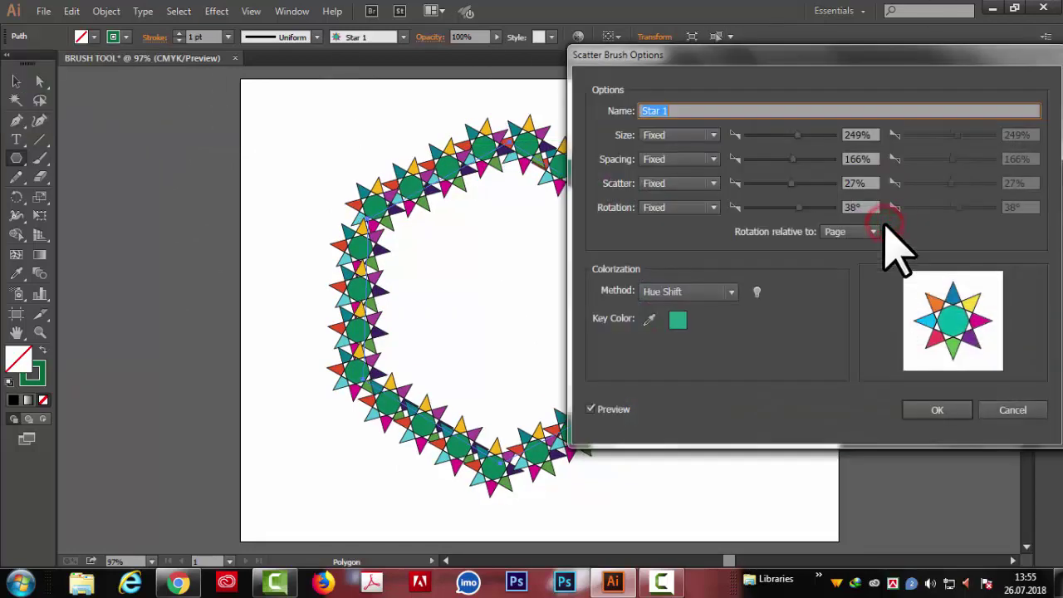
left_click(731, 292)
left_click(682, 329)
left_click(943, 409)
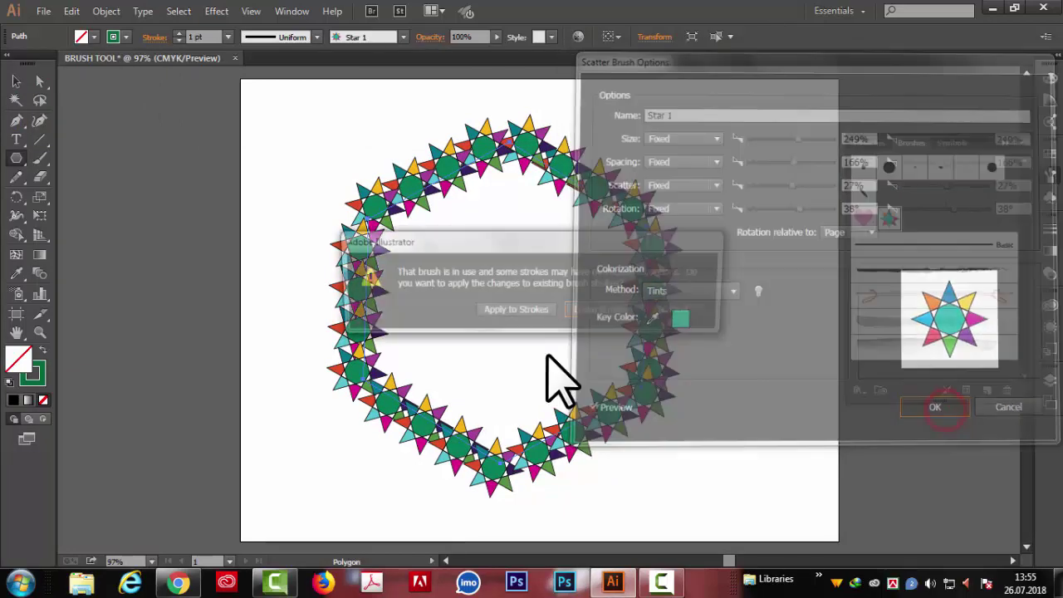
left_click(490, 310)
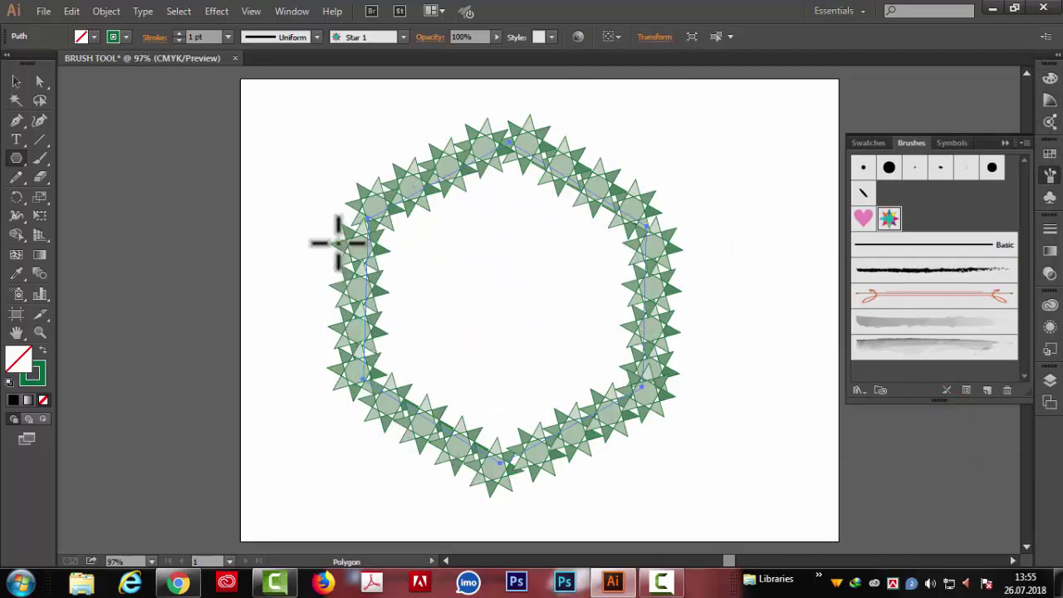
left_click(126, 37)
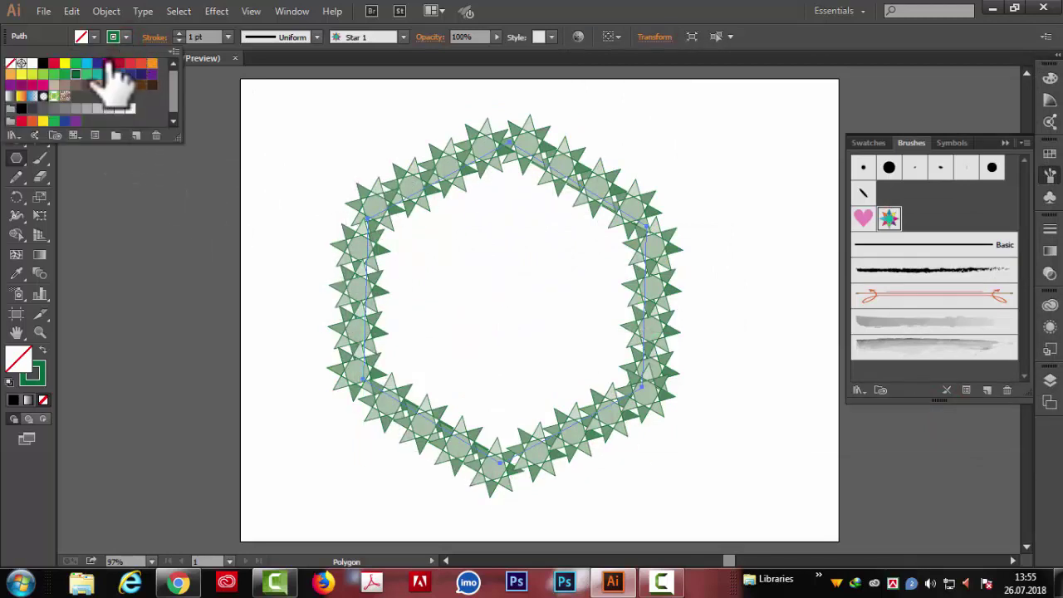
left_click(106, 75)
Step: Change Star 1's colorization to Hue Shift, update the wreath, then delete the wreath
double_click(889, 218)
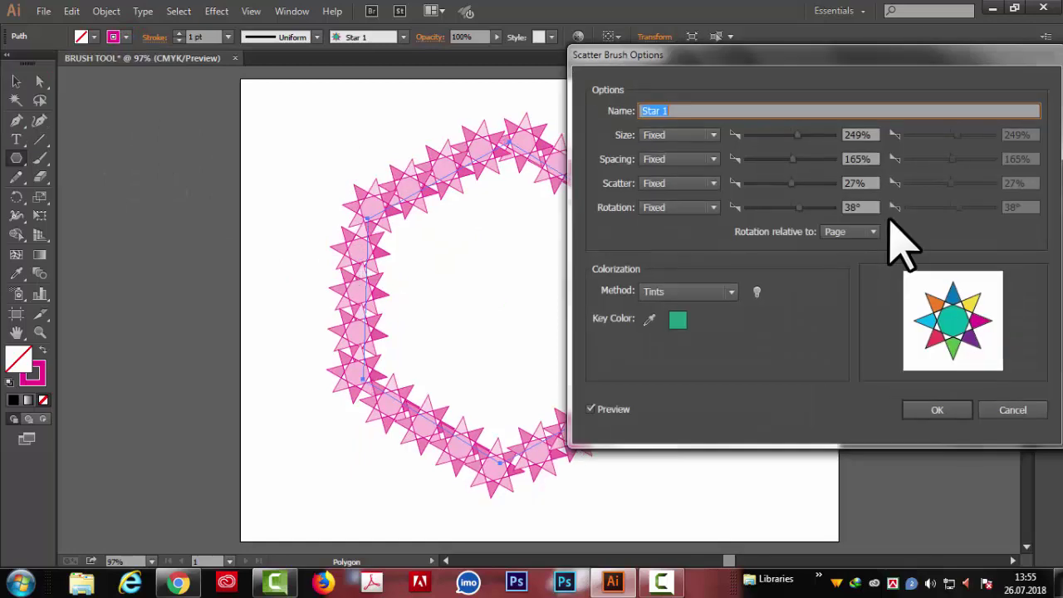
left_click(730, 291)
left_click(700, 364)
left_click(939, 411)
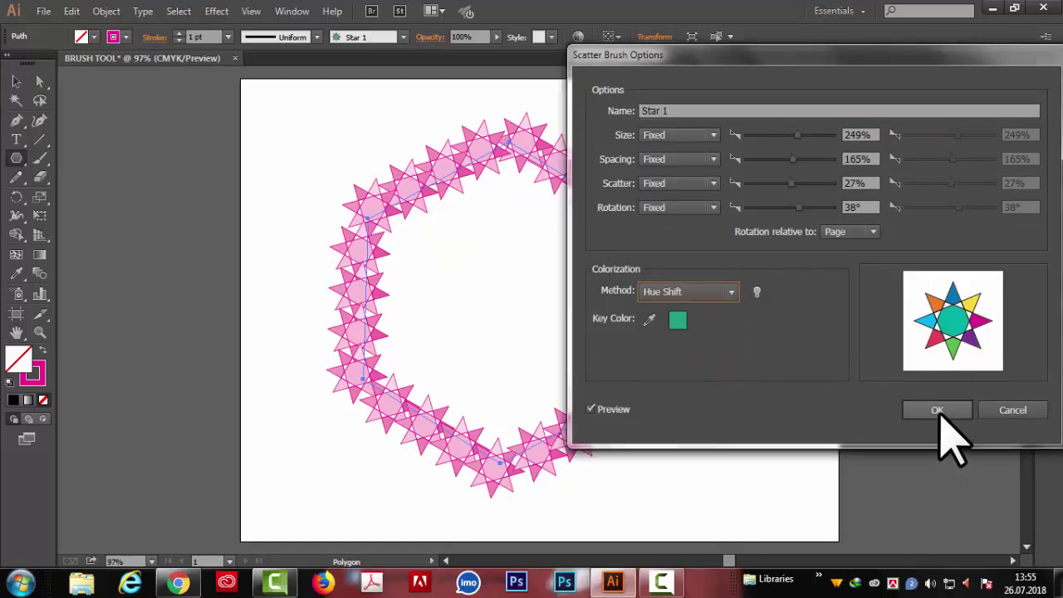
left_click(511, 311)
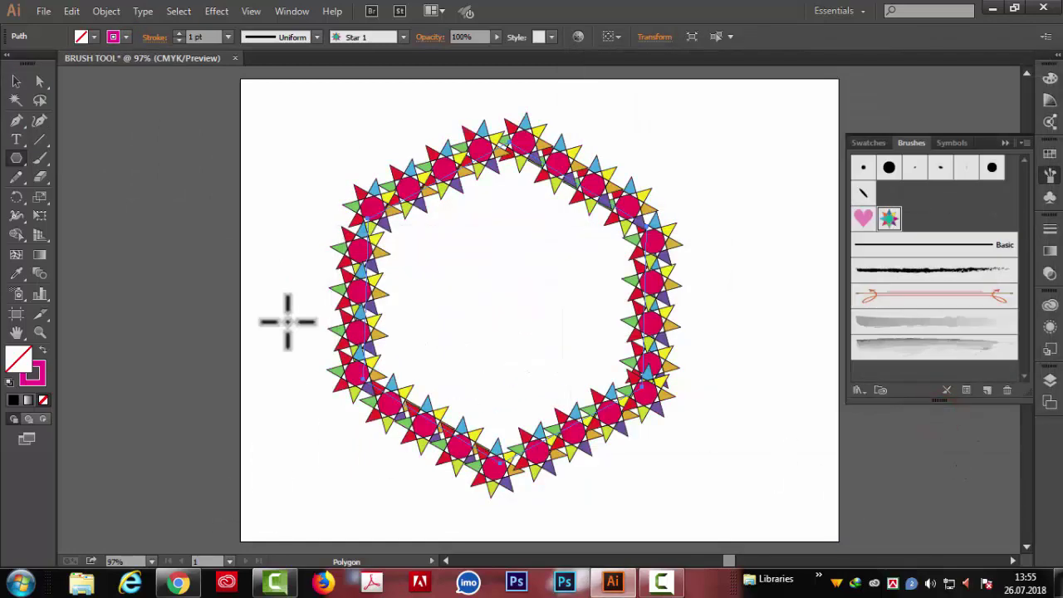
left_click(23, 81)
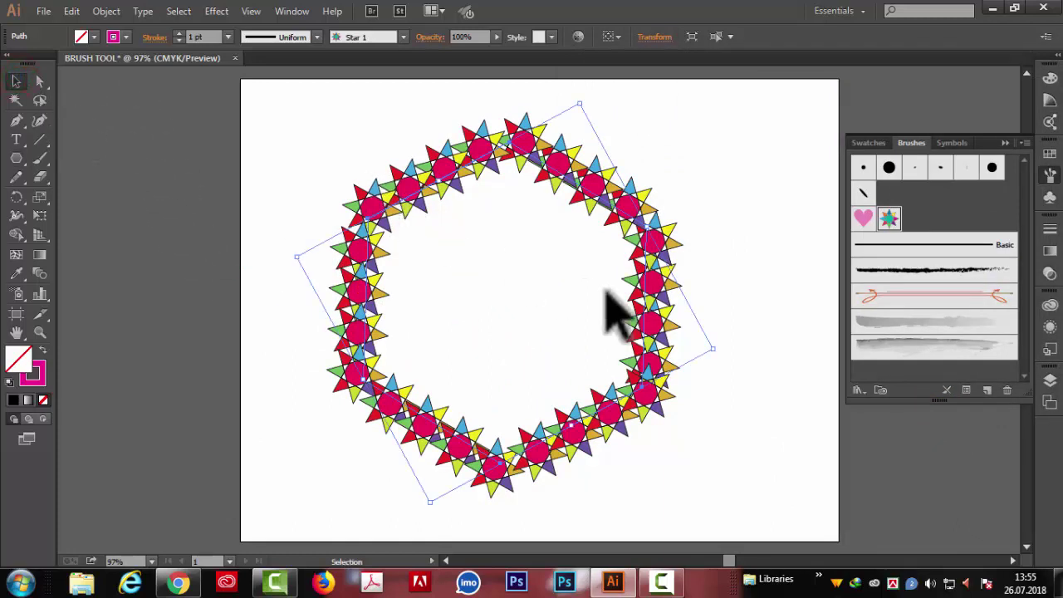
key("Delete")
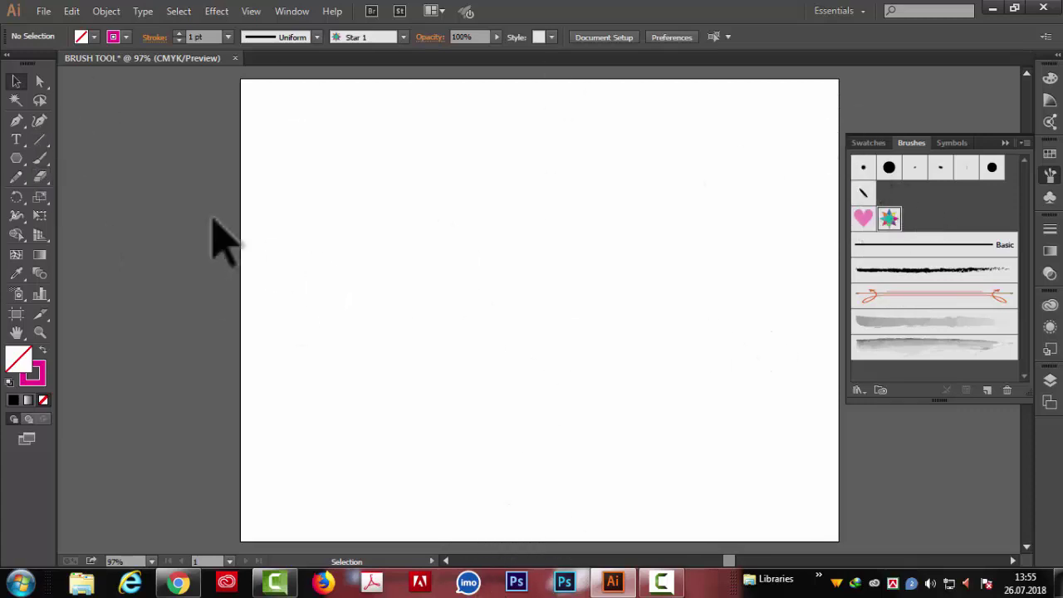
Step: Draw a tall ellipse, about 63 × 147 pt, with magenta fill and no stroke, near the upper centre
left_click_drag(16, 160, 104, 200)
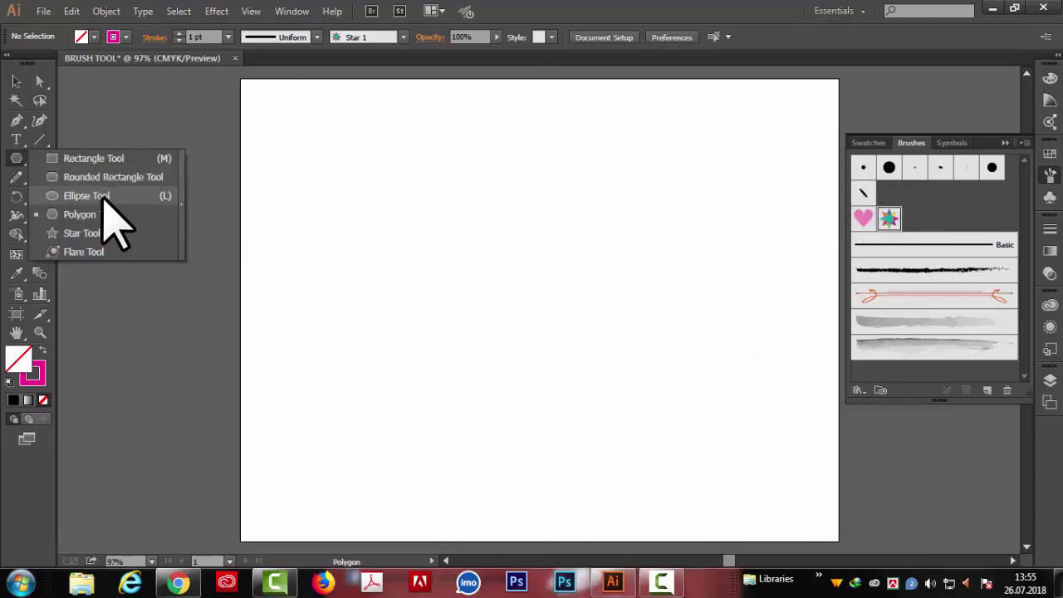
left_click(83, 196)
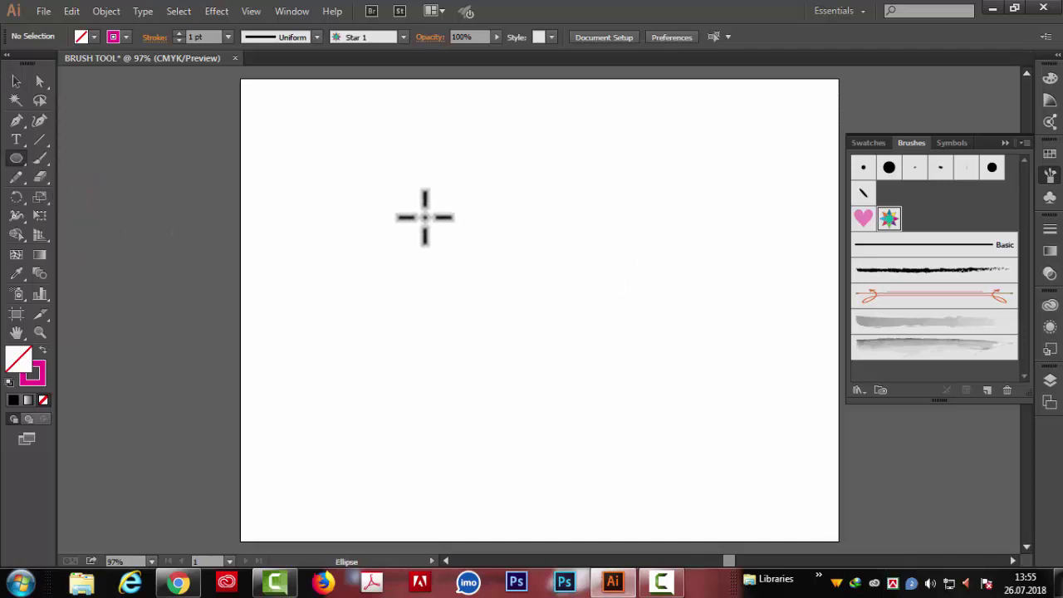
left_click(114, 37)
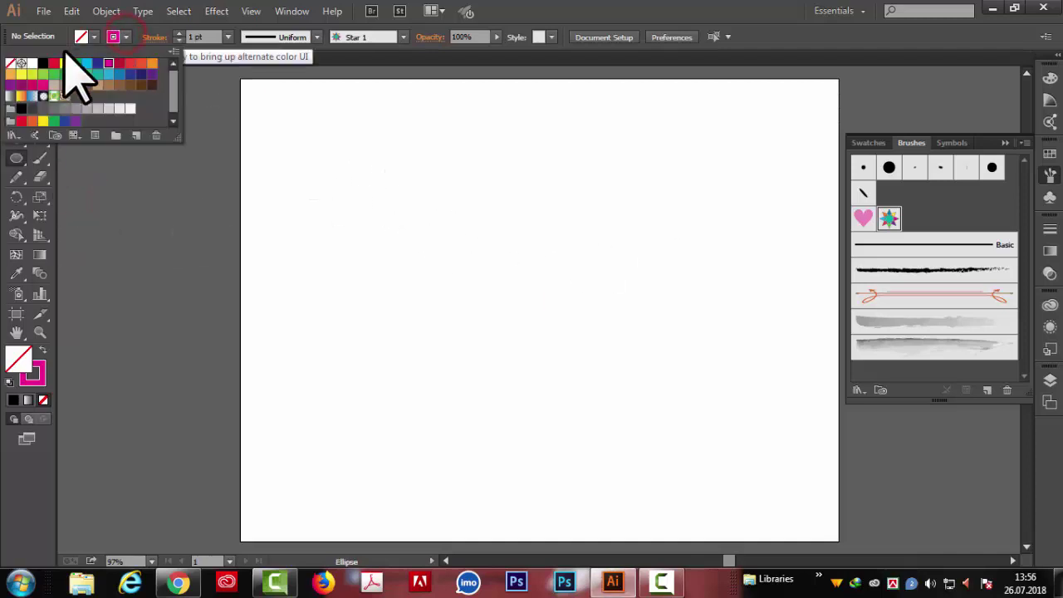
left_click(11, 64)
left_click(91, 37)
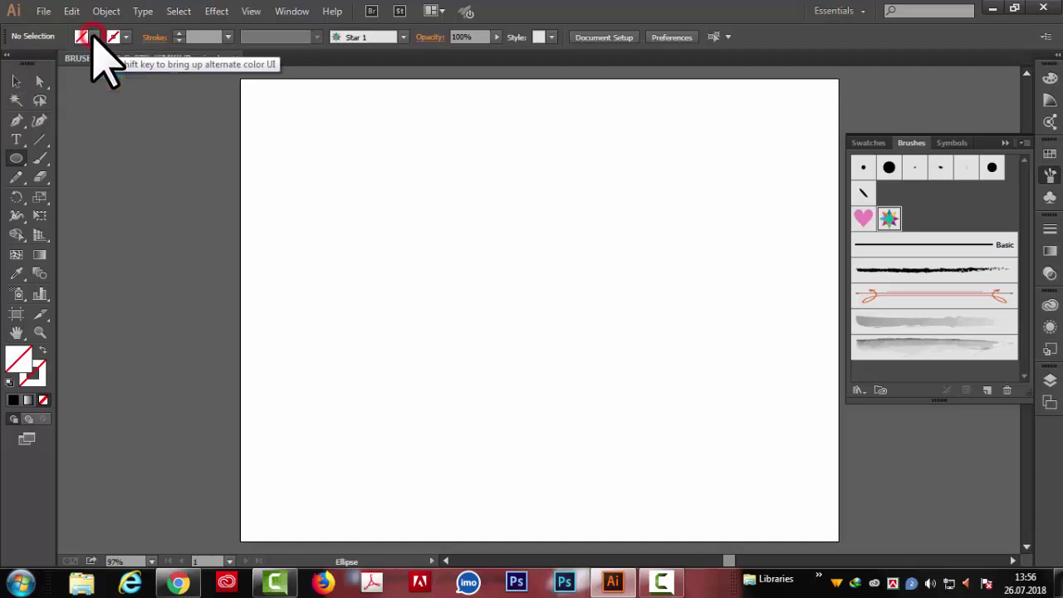
left_click(108, 63)
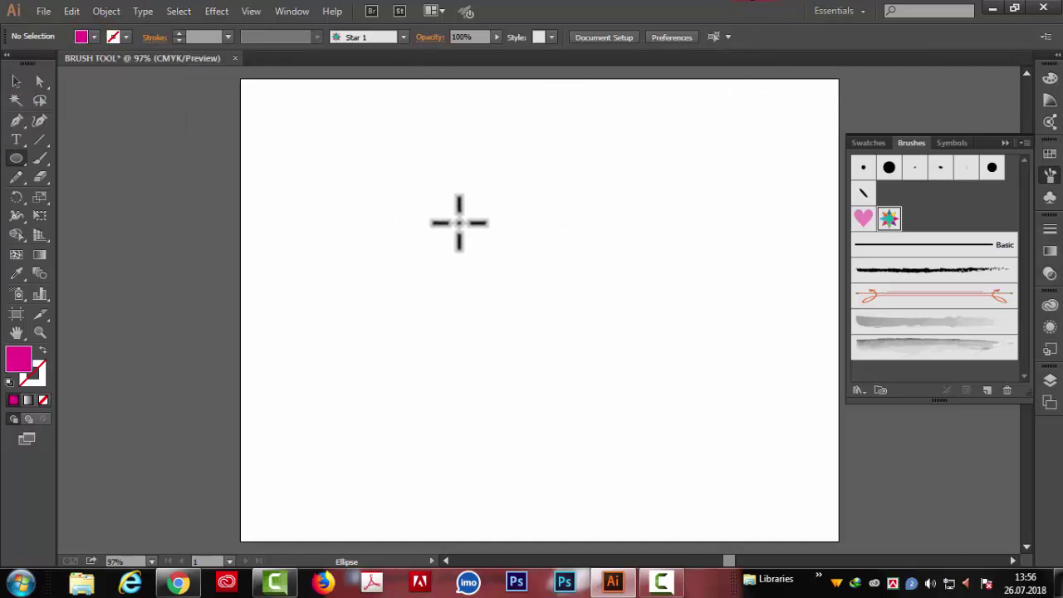
left_click_drag(503, 190, 549, 299)
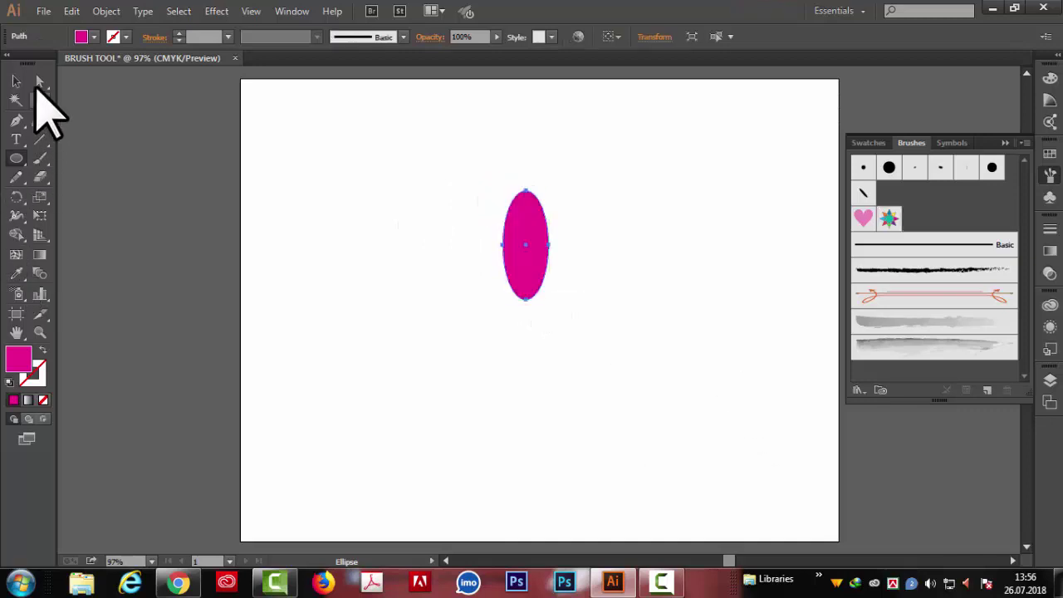
Step: Pull the ellipse's top anchor down into a notch and sharpen the bottom anchor into a point
left_click(39, 80)
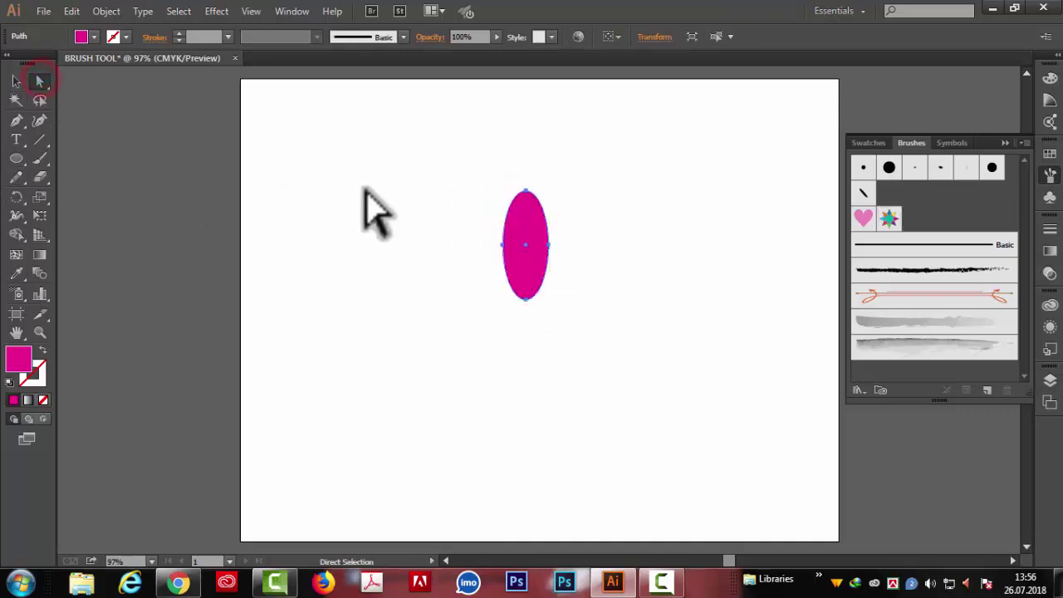
left_click(527, 190)
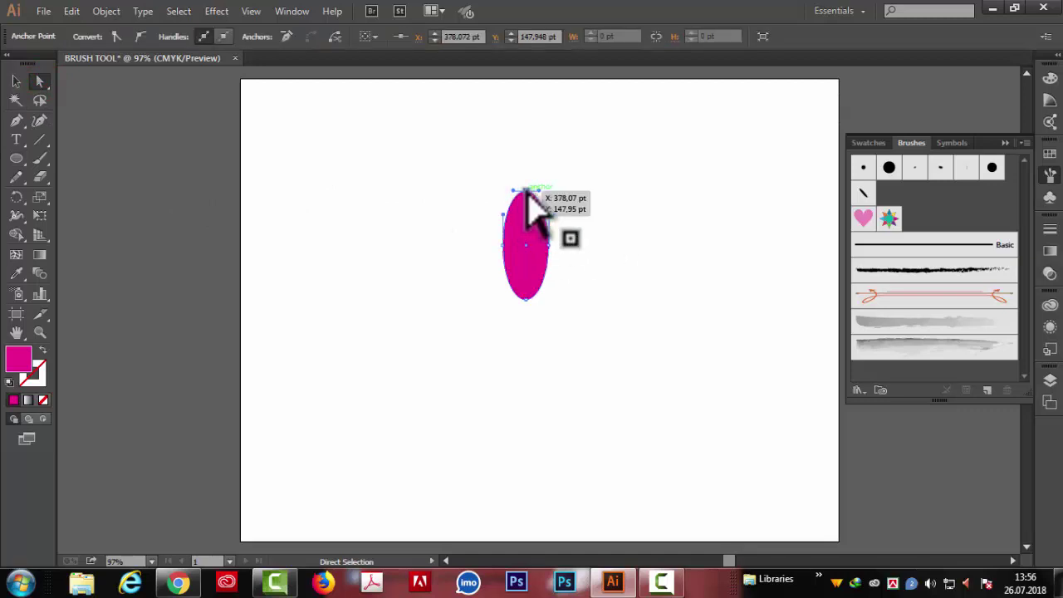
left_click_drag(527, 190, 527, 242)
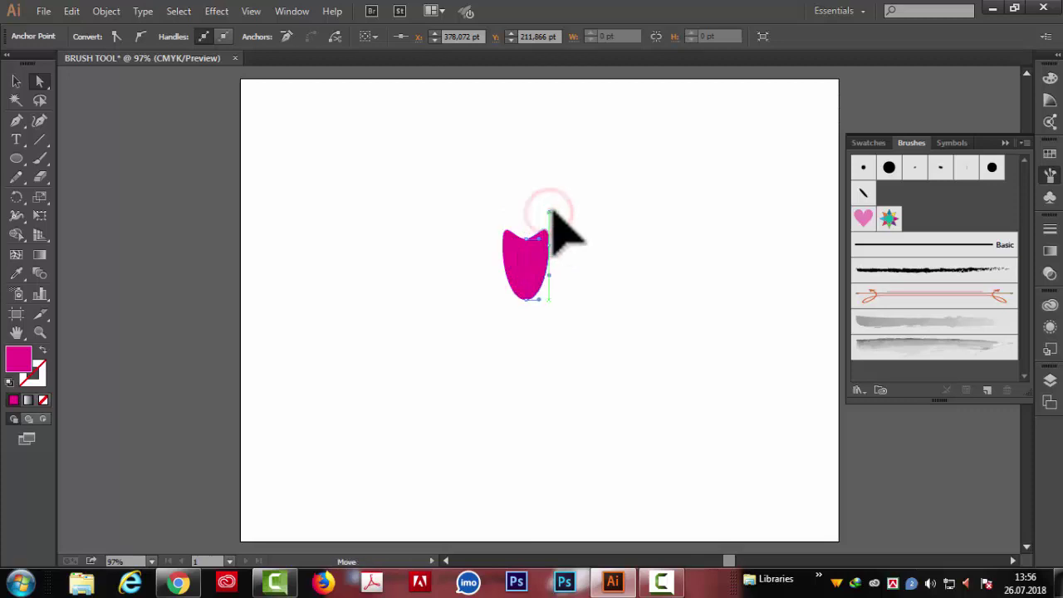
left_click_drag(555, 211, 556, 213)
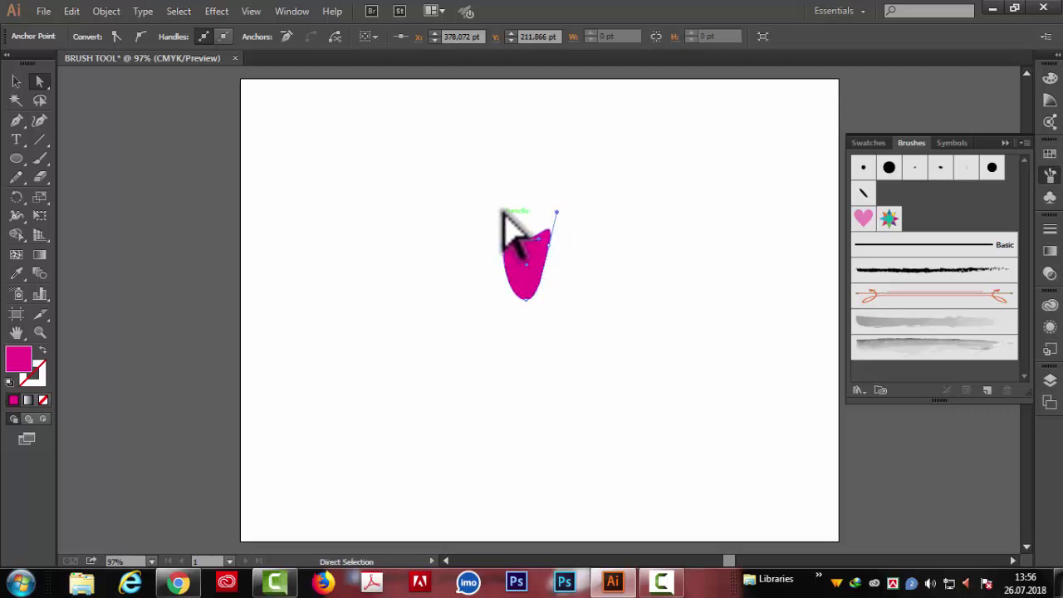
left_click(525, 299)
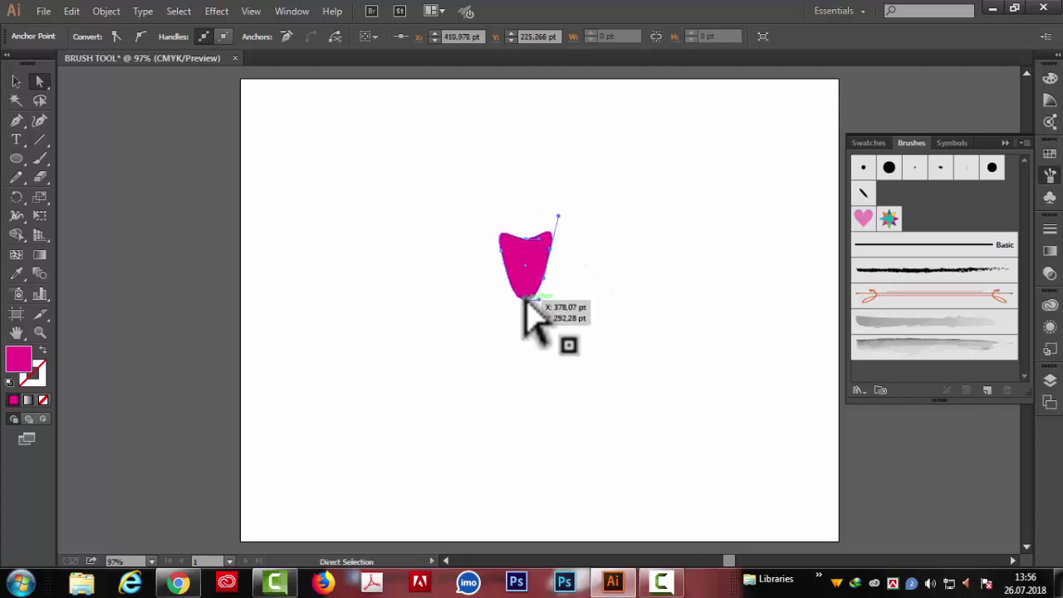
left_click_drag(524, 306, 525, 299)
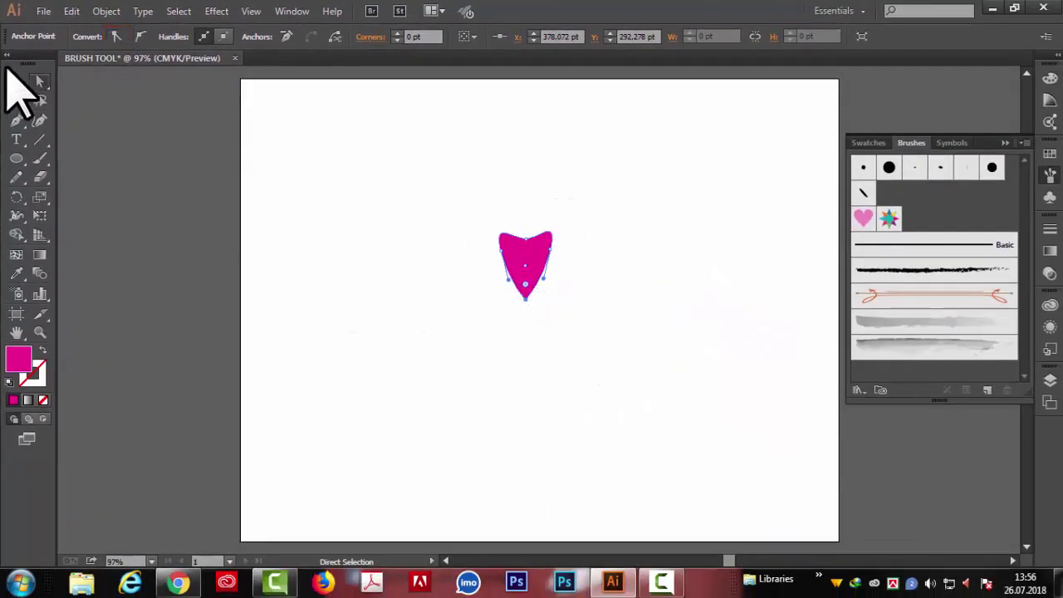
left_click(16, 81)
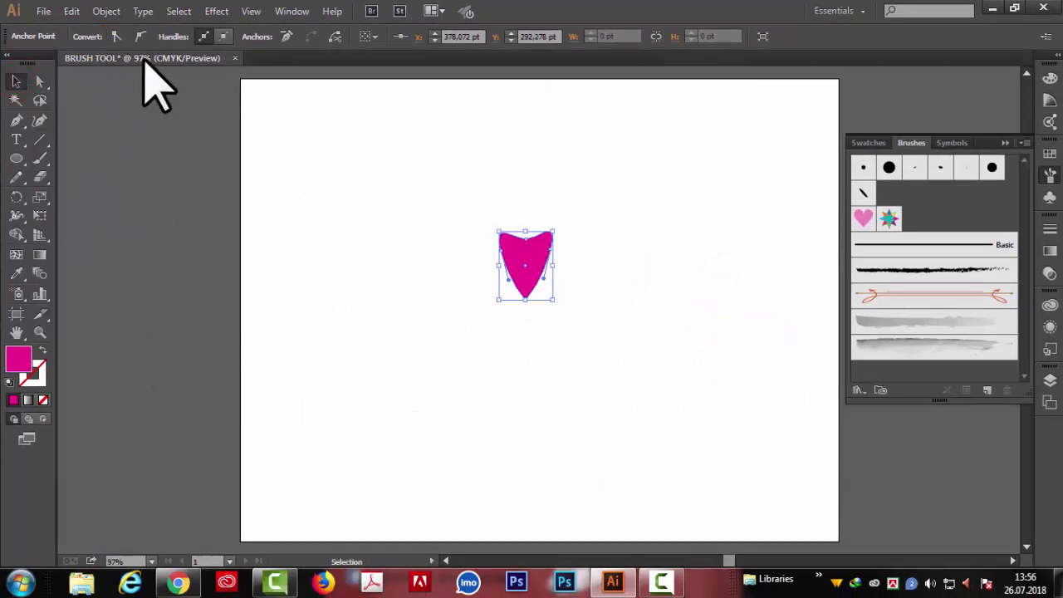
Step: Apply a Transform effect: 4 petal copies rotated 70° around the bottom-centre, strokes unscaled
left_click(216, 11)
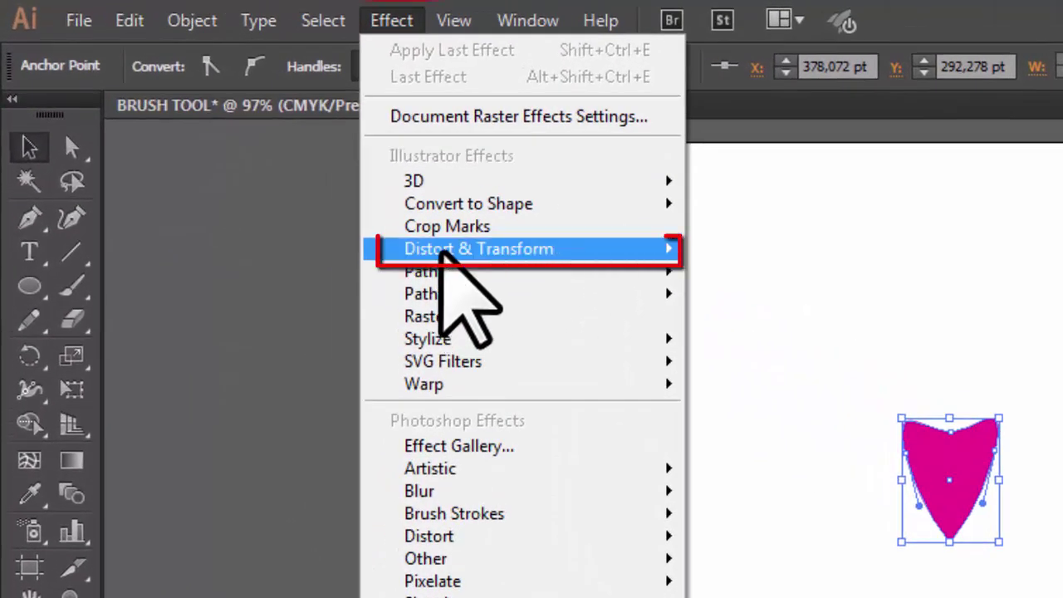
mouse_move(478, 249)
left_click(771, 346)
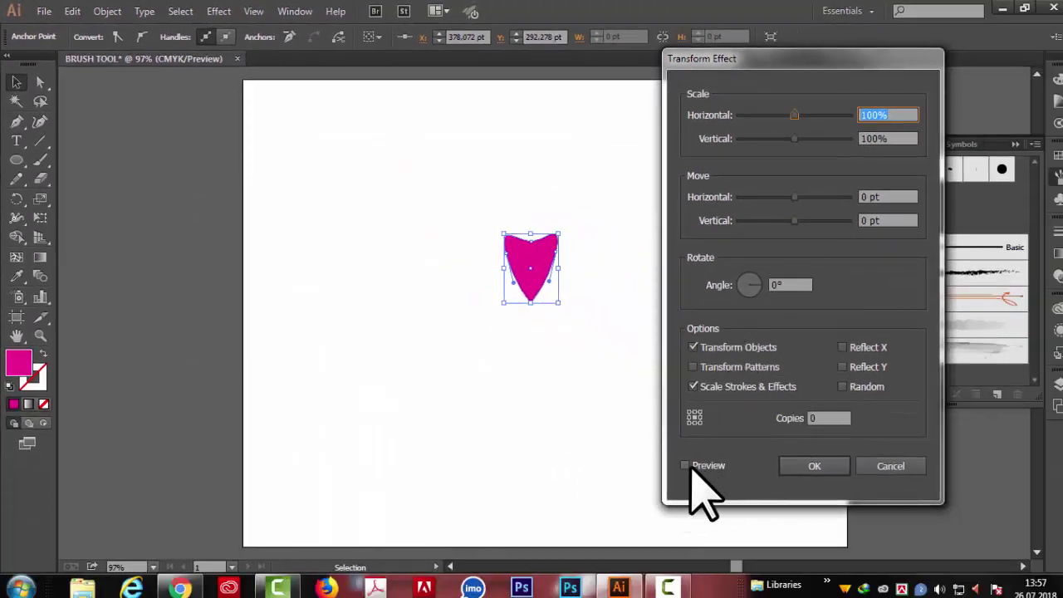
left_click(685, 466)
type("70")
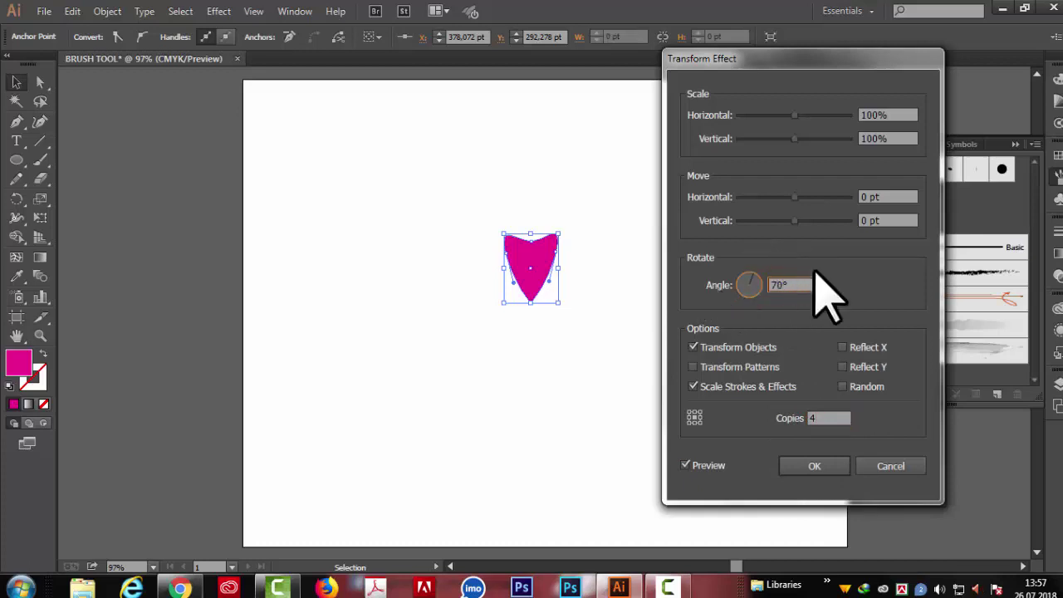
left_click(693, 386)
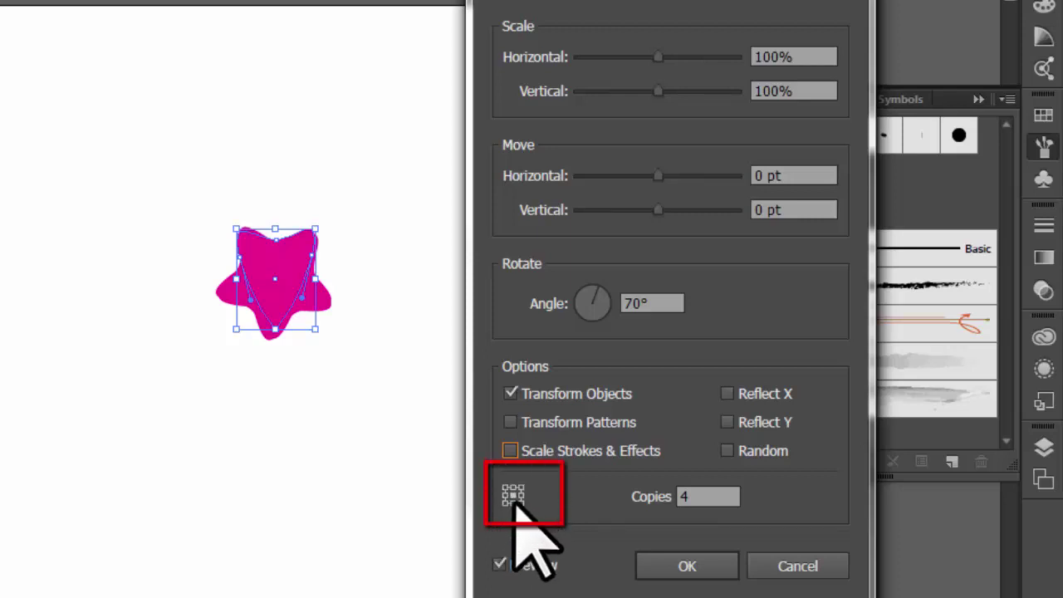
left_click(514, 502)
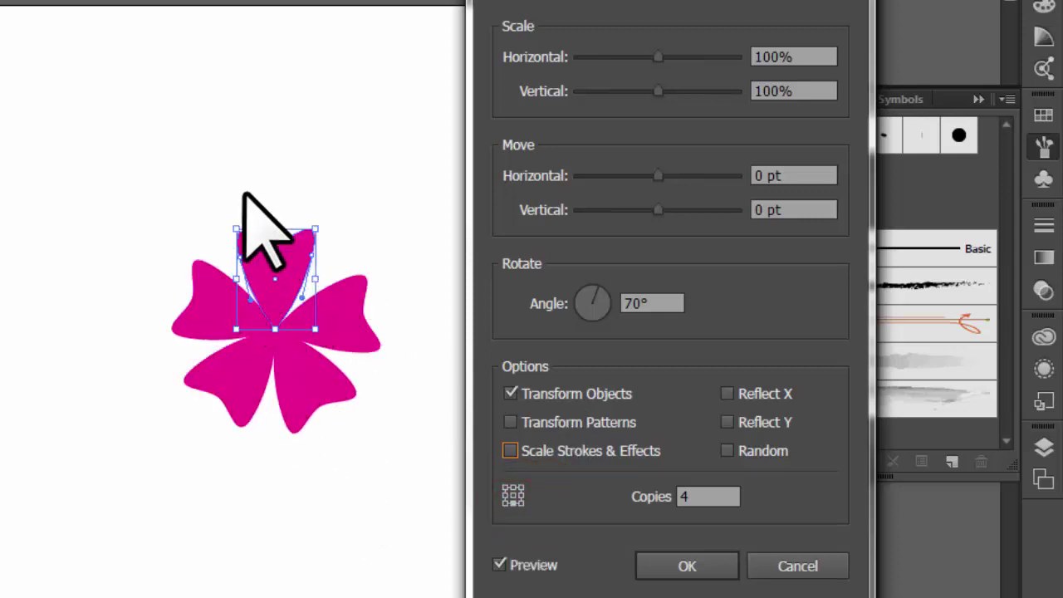
left_click(699, 572)
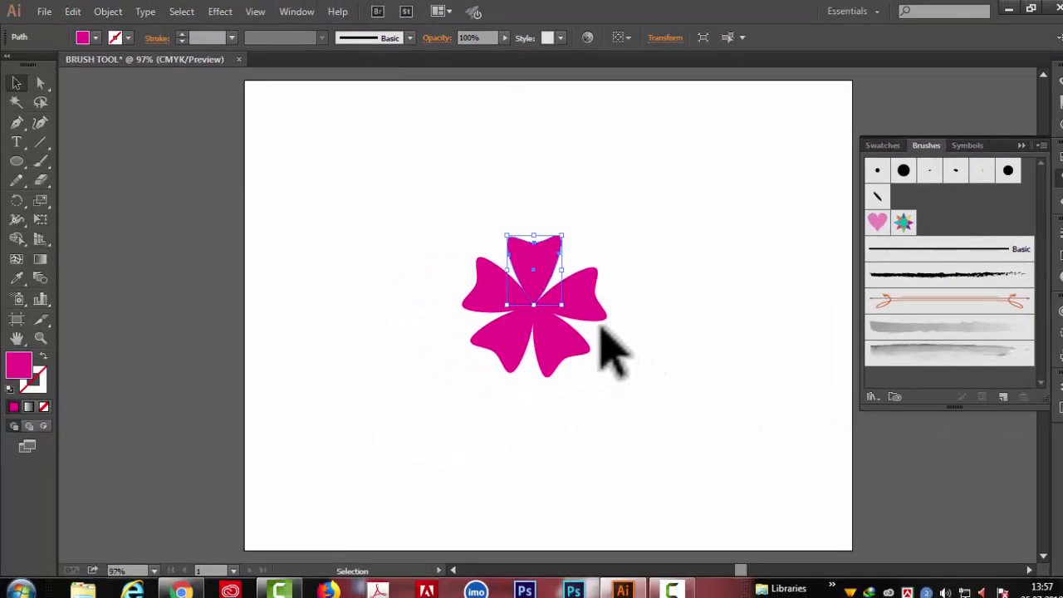
Step: Duplicate the flower to the right and expand the original into editable petal shapes
left_click_drag(581, 299, 752, 320)
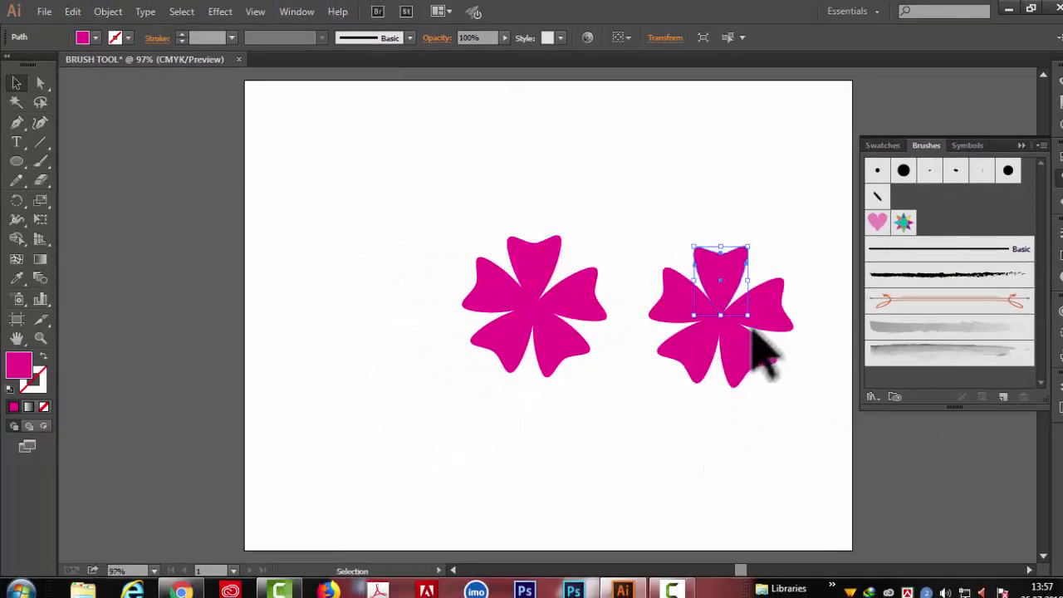
mouse_move(455, 221)
left_mouse_down()
mouse_move(602, 413)
mouse_move(562, 394)
left_mouse_up()
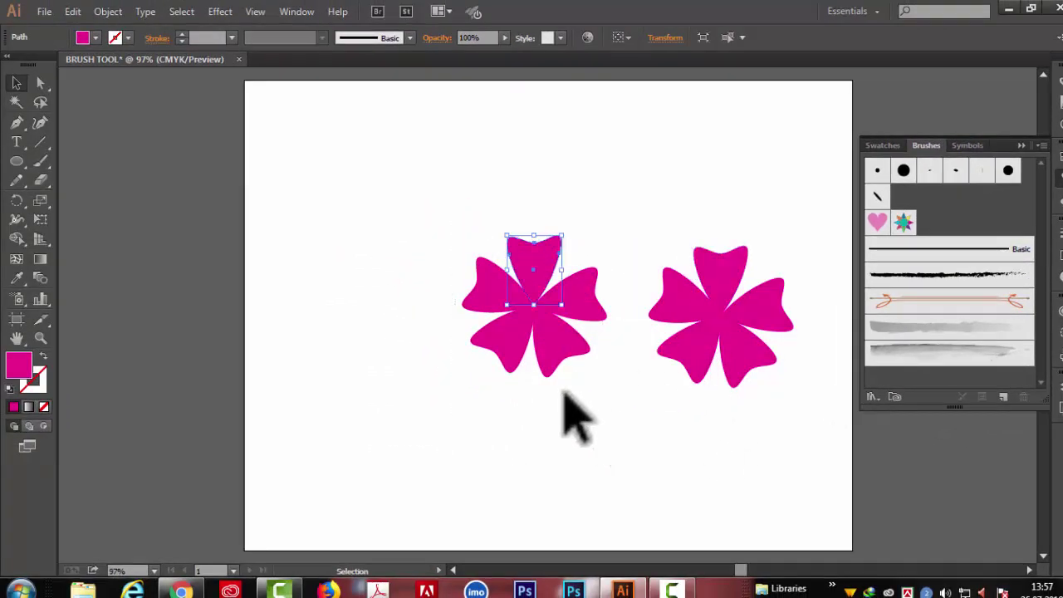
left_click(106, 11)
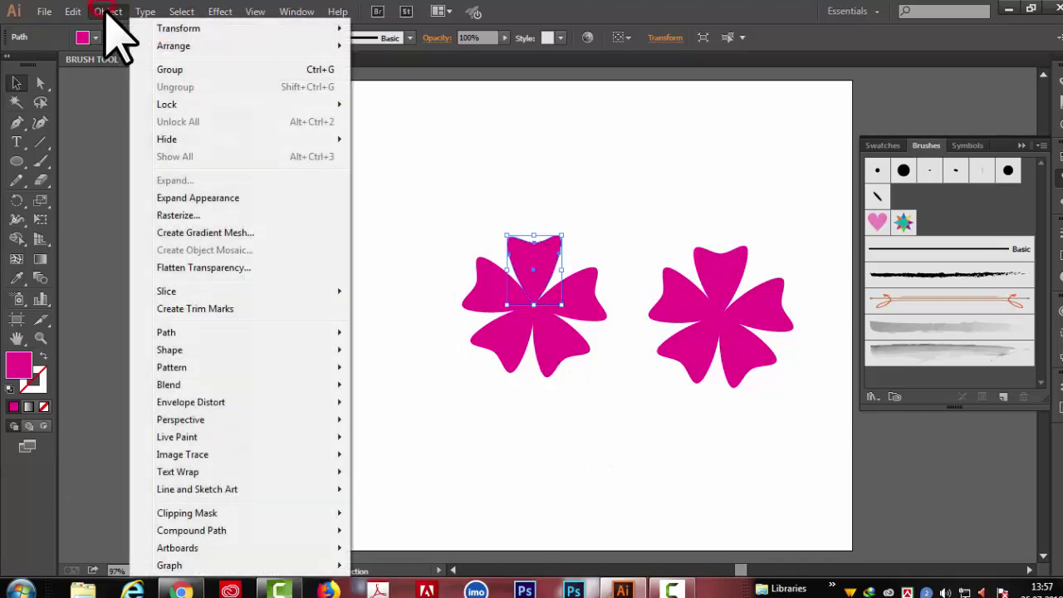
left_click(196, 198)
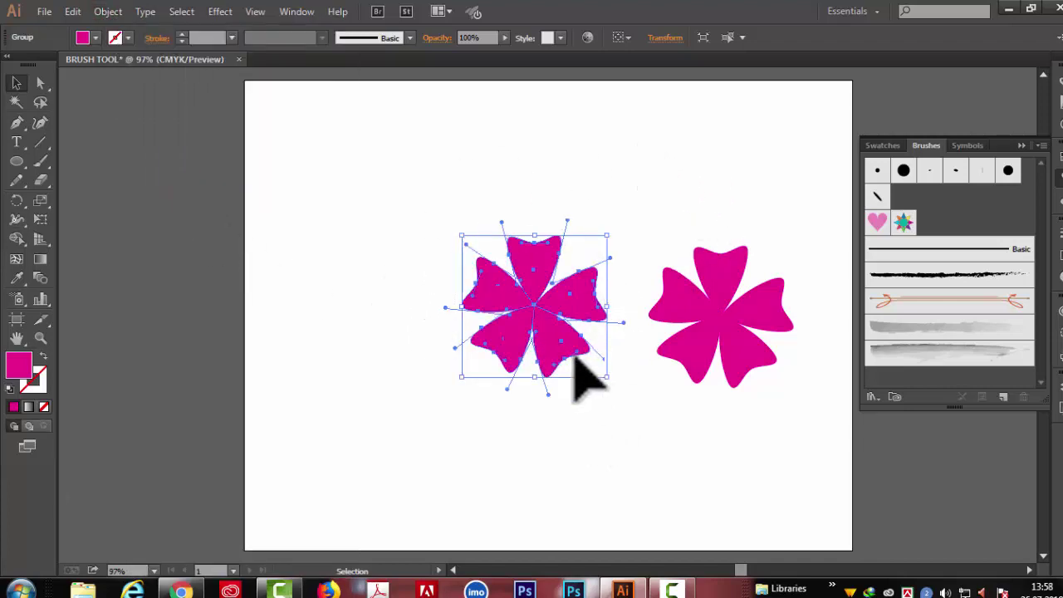
Step: Shrink the flower copy and fill it black to form the star-shaped centre
left_click(719, 274)
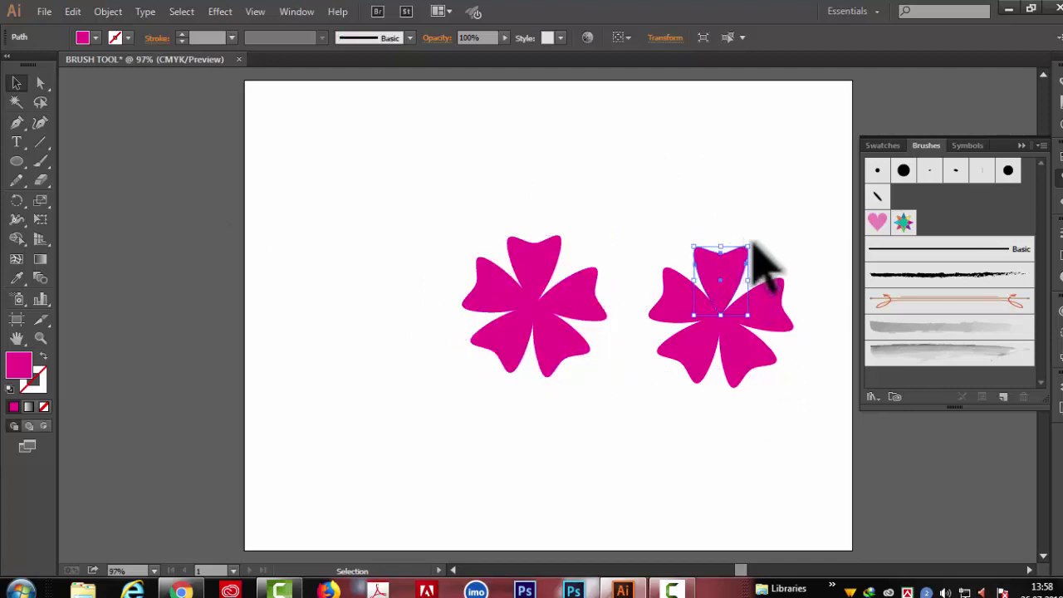
mouse_move(752, 251)
left_mouse_down()
mouse_move(726, 293)
mouse_move(534, 297)
left_mouse_up()
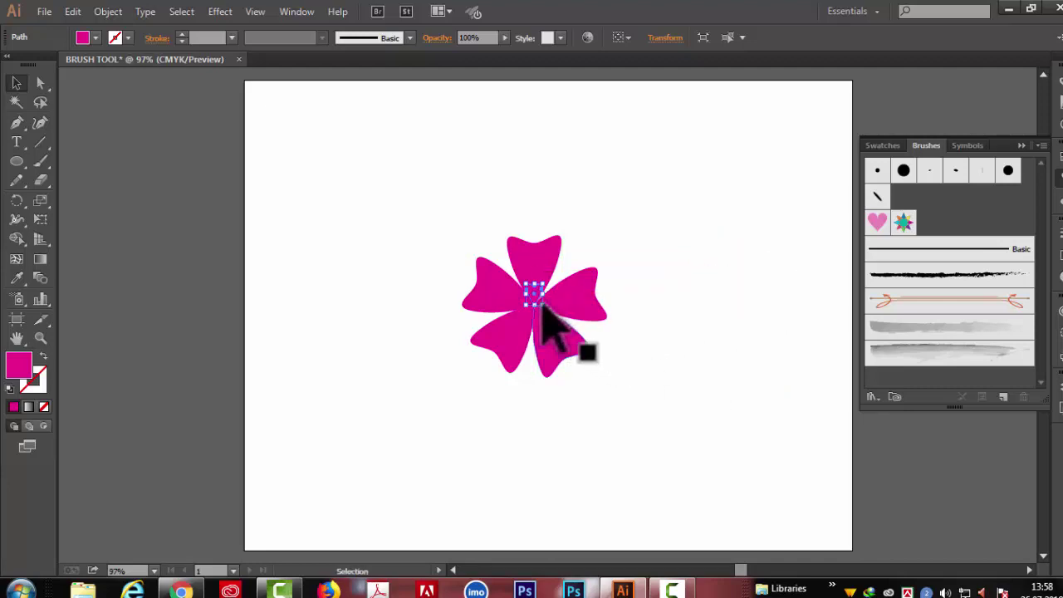
left_click(95, 38)
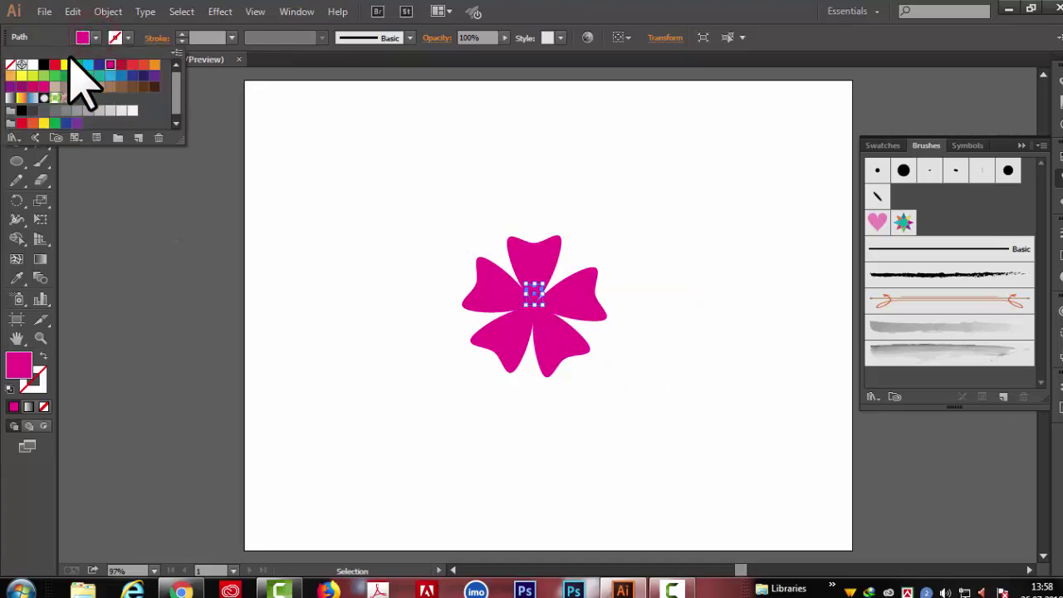
left_click(44, 65)
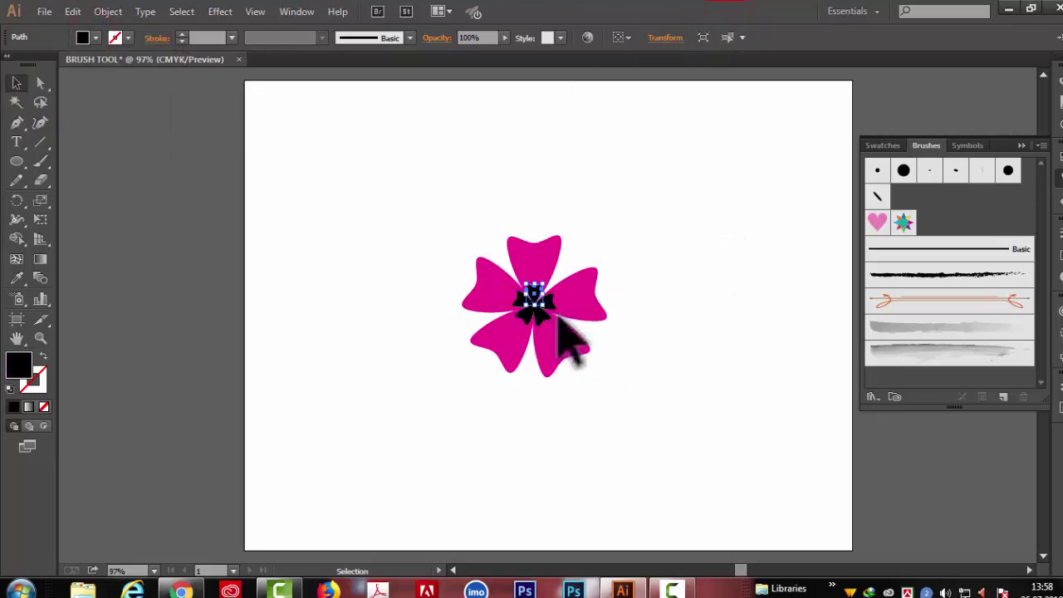
left_click(730, 195)
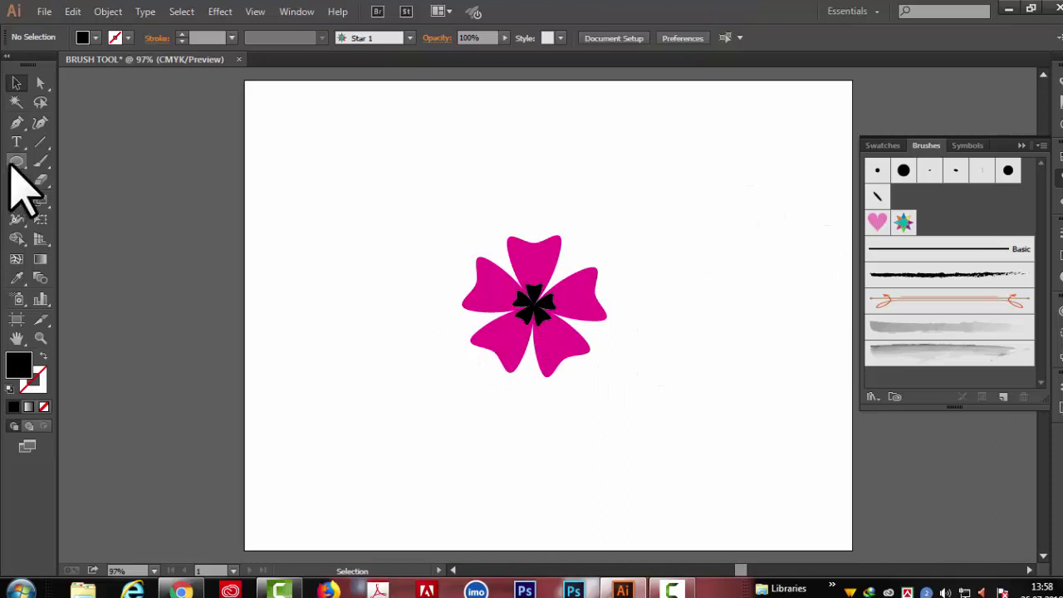
left_click(65, 197)
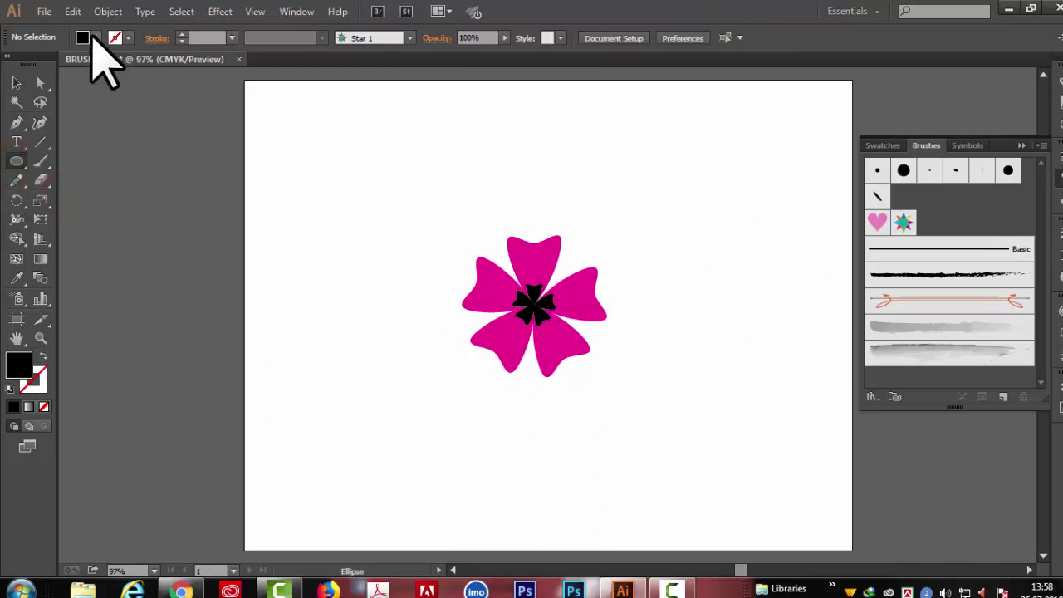
Step: Draw a white 16.49 pt circle and place it in the middle of the black centre
left_click(93, 38)
left_click(32, 65)
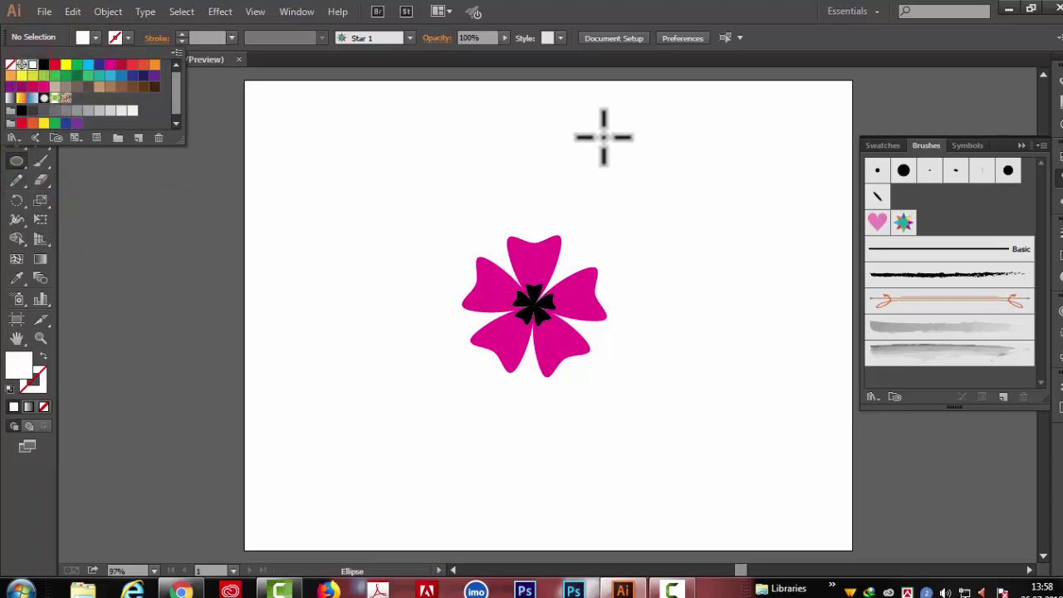
left_click(604, 137)
left_click_drag(630, 223, 635, 230)
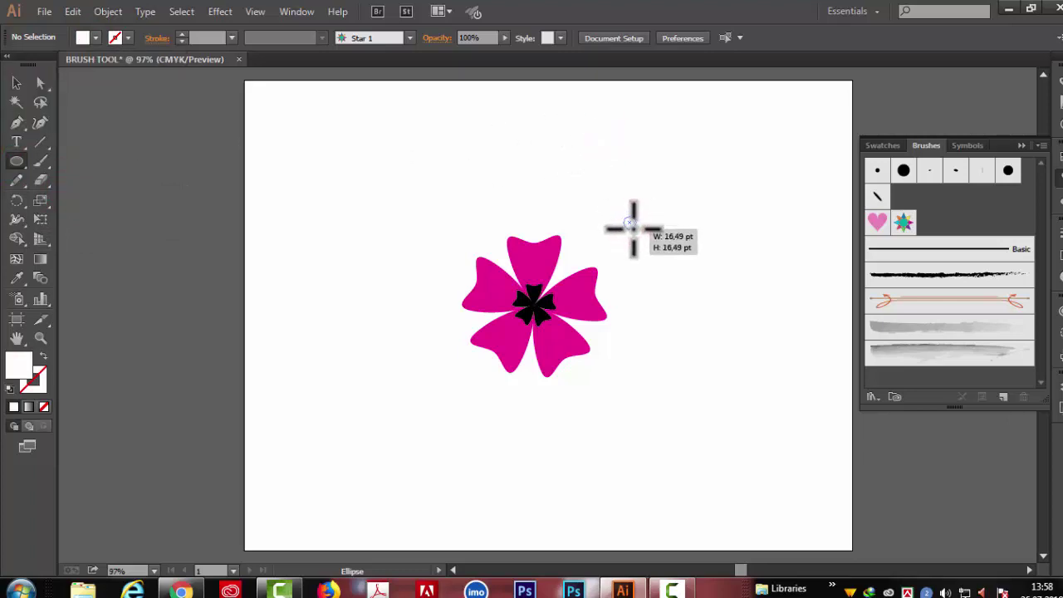
left_click_drag(633, 225, 540, 308)
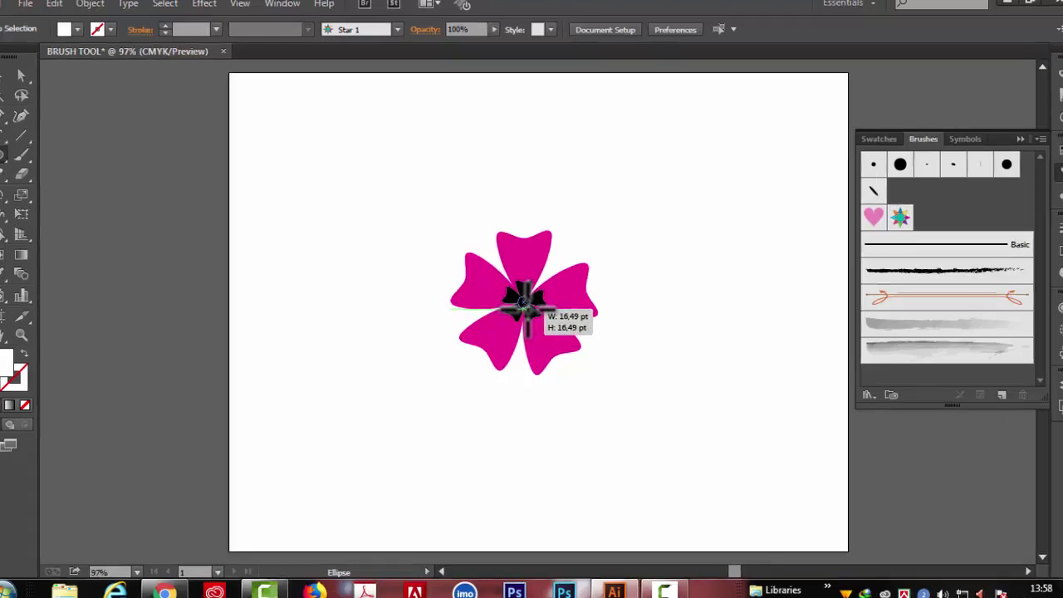
left_click_drag(536, 306, 535, 307)
Step: Expand Layer 1 and the flower group in Layers, then select all five petal shapes
left_click(1053, 325)
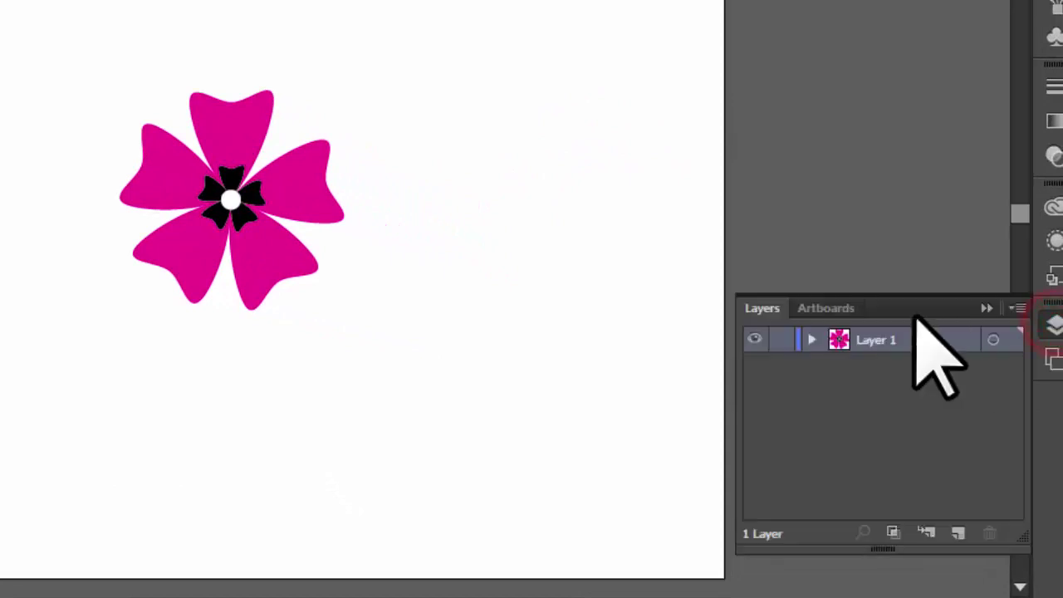
left_click(810, 339)
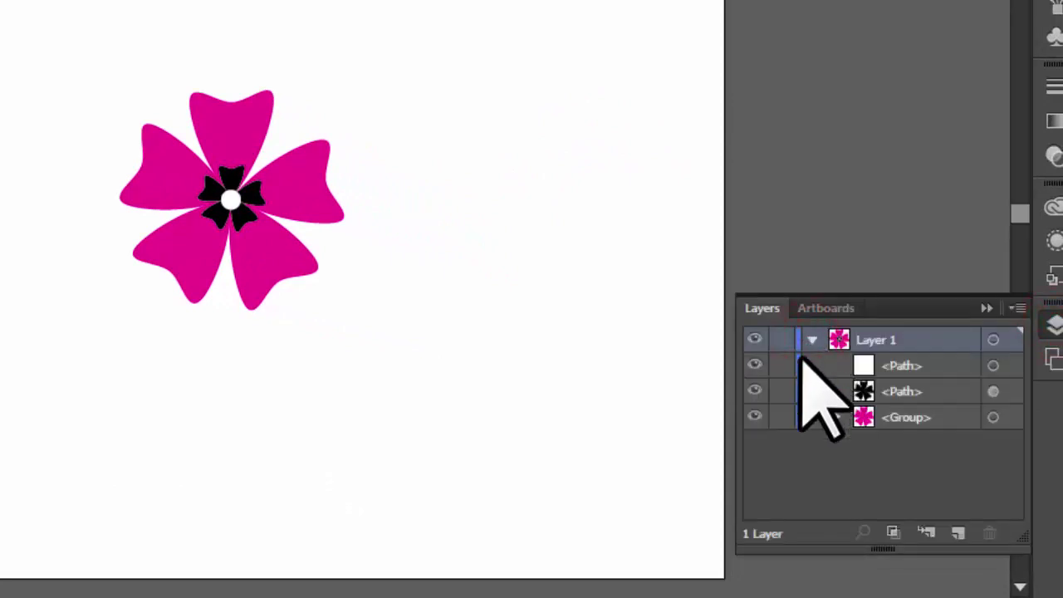
left_click(836, 415)
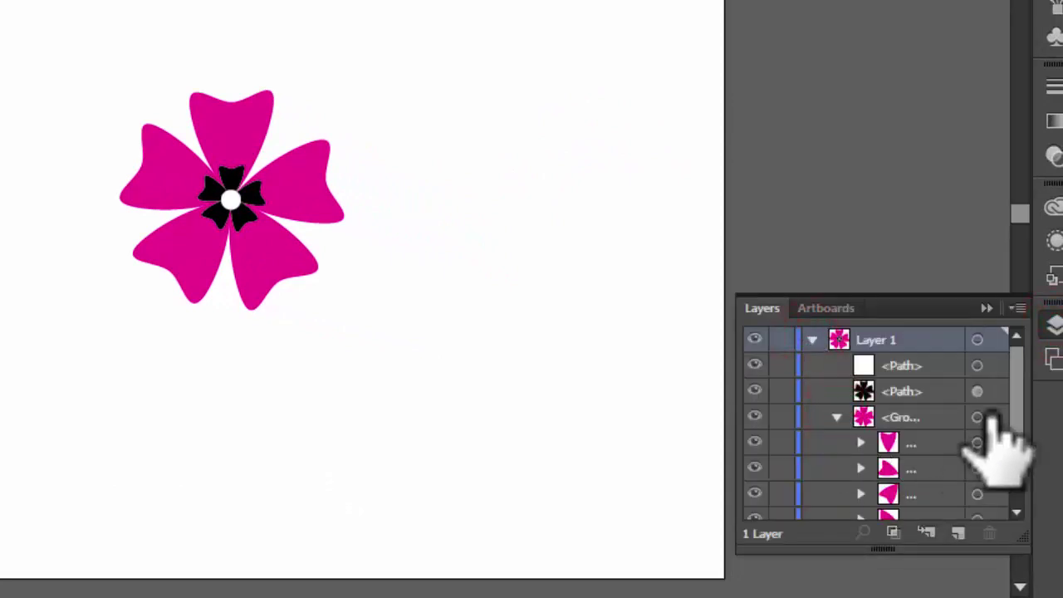
left_click_drag(1016, 396, 1016, 437)
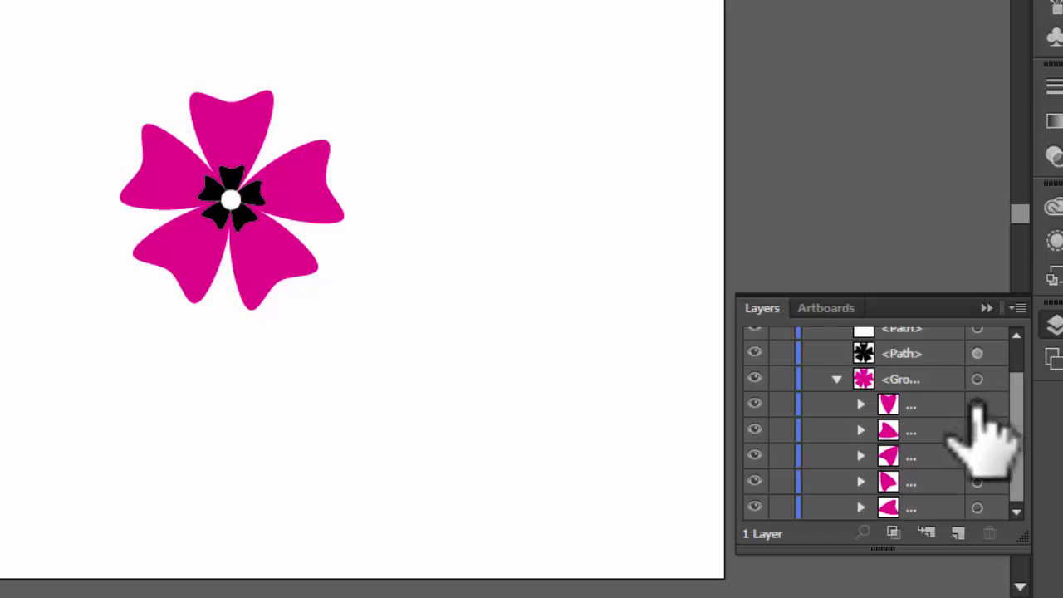
left_click(978, 404)
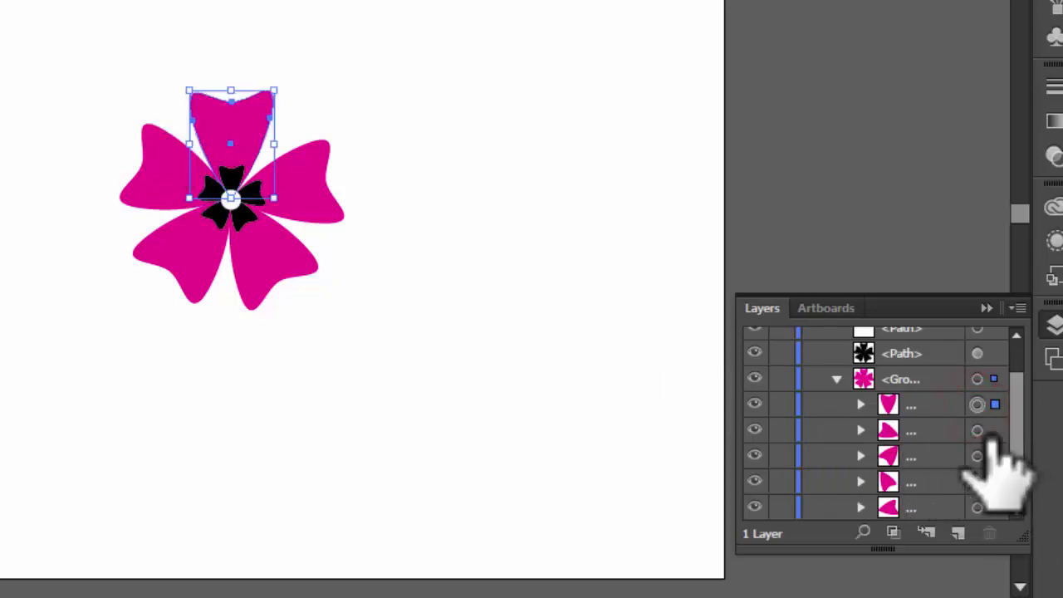
left_click(978, 429, "shift")
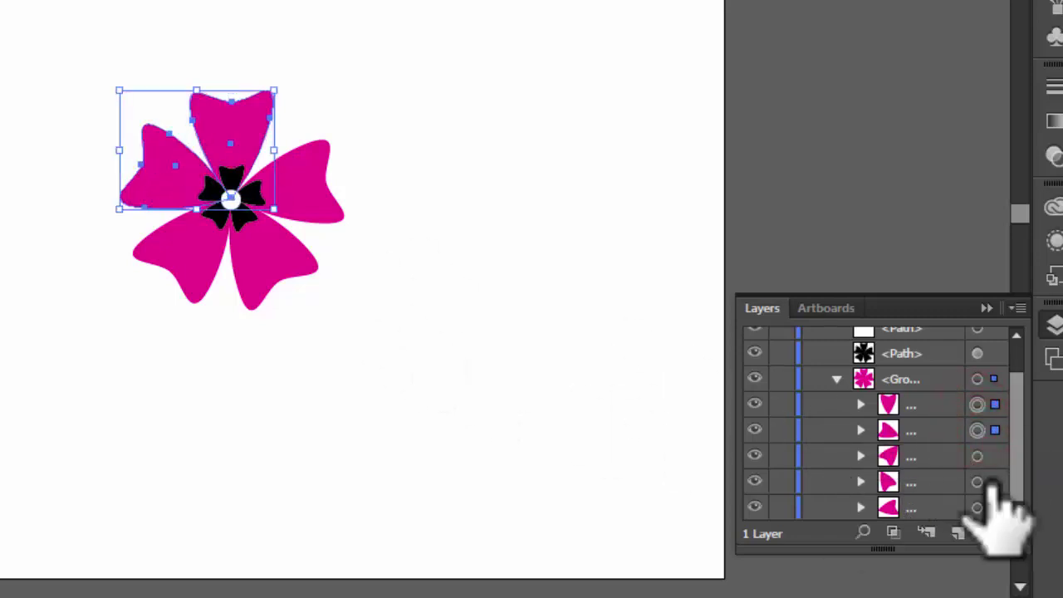
left_click(978, 455, "shift")
left_click(978, 481, "shift")
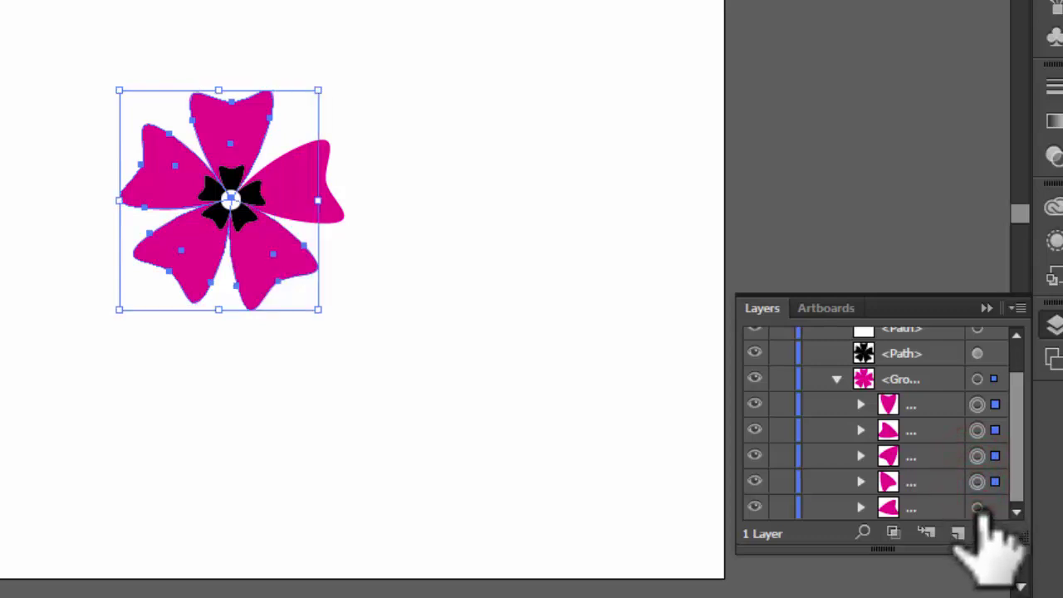
left_click(978, 507, "shift")
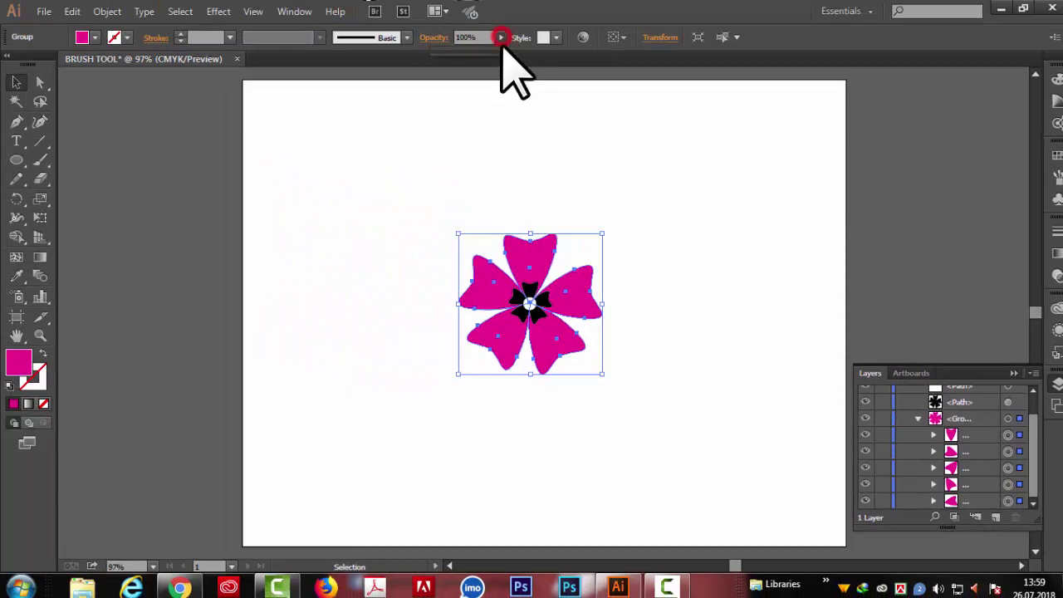
Step: Lower the petals' opacity and scale the whole flower down much smaller
left_click(478, 55)
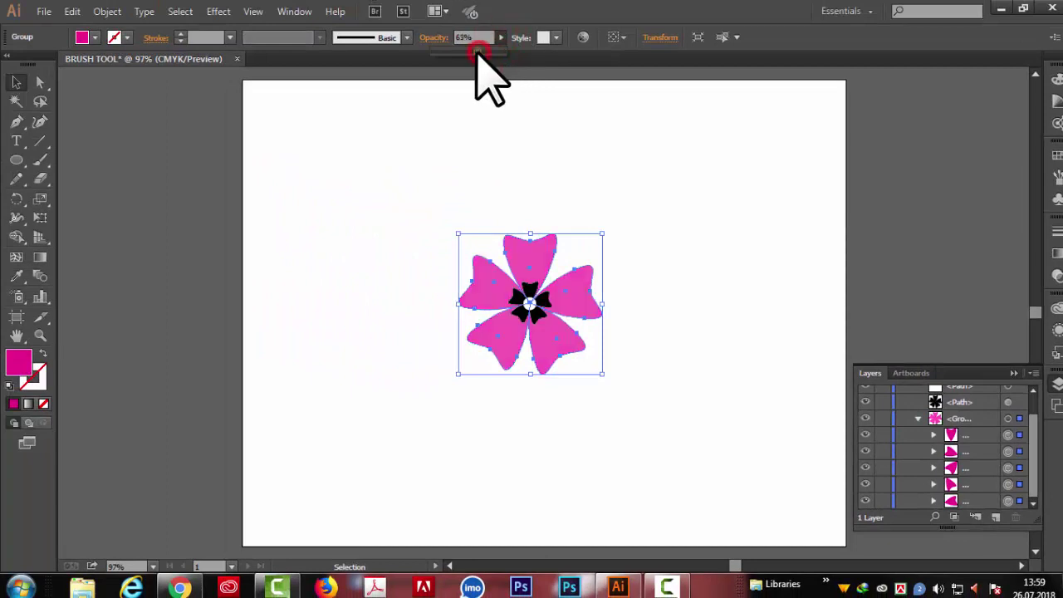
left_click_drag(476, 53, 486, 53)
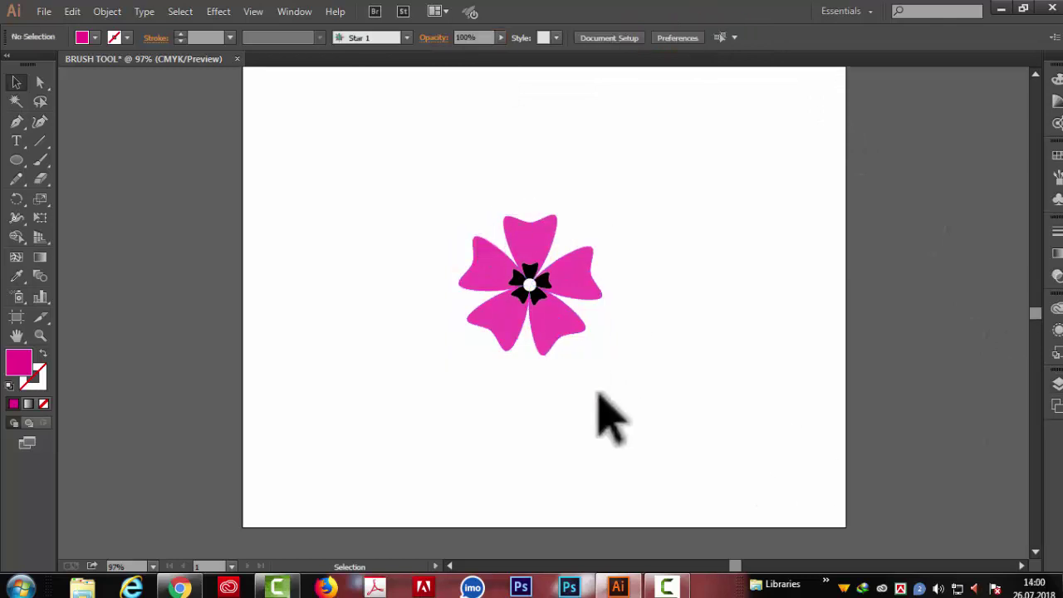
left_click_drag(412, 196, 669, 399)
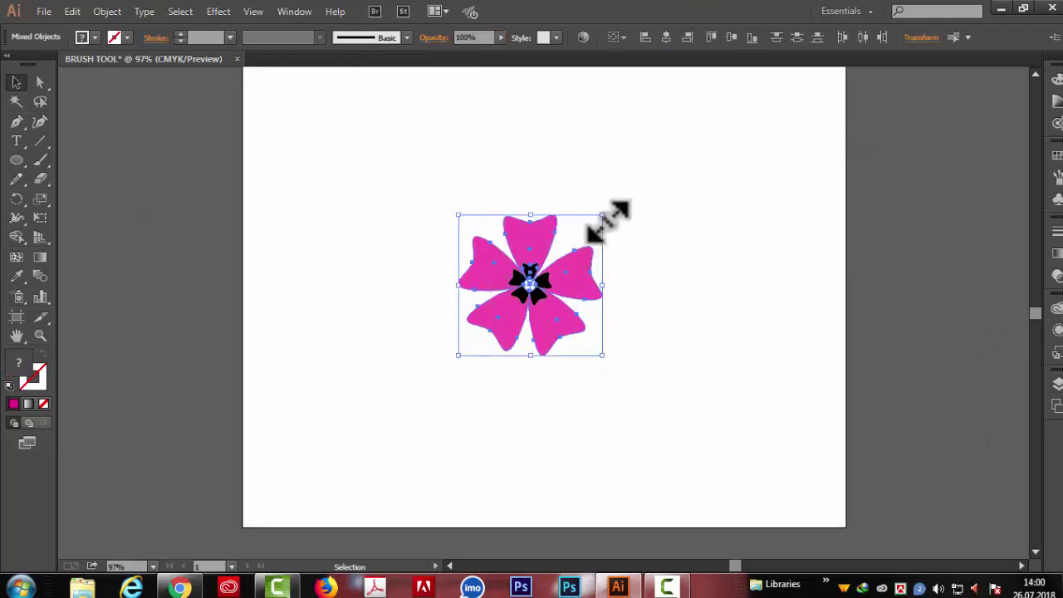
left_click_drag(609, 220, 567, 249)
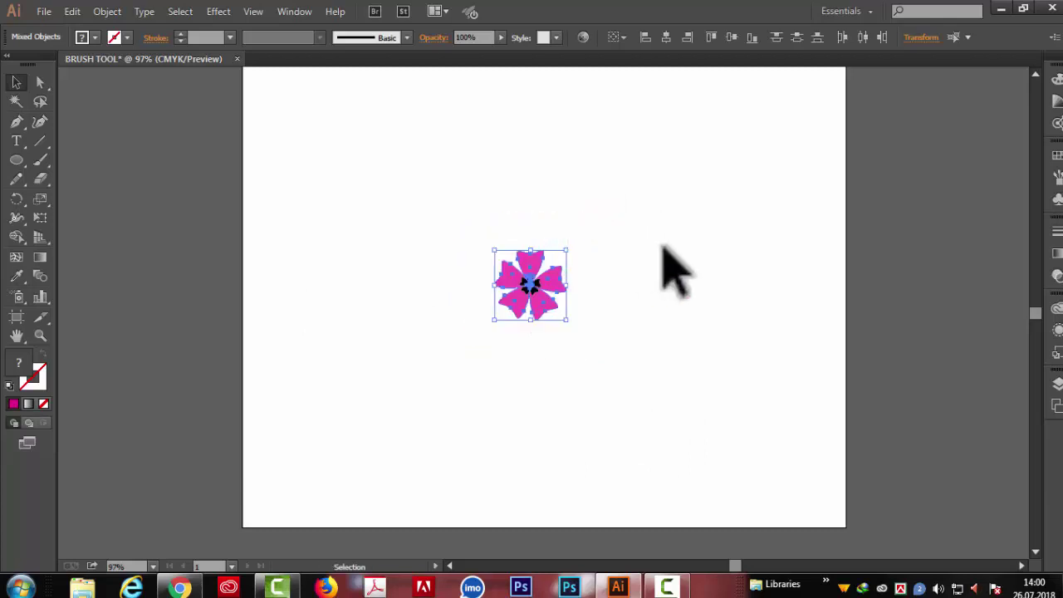
left_click(1057, 178)
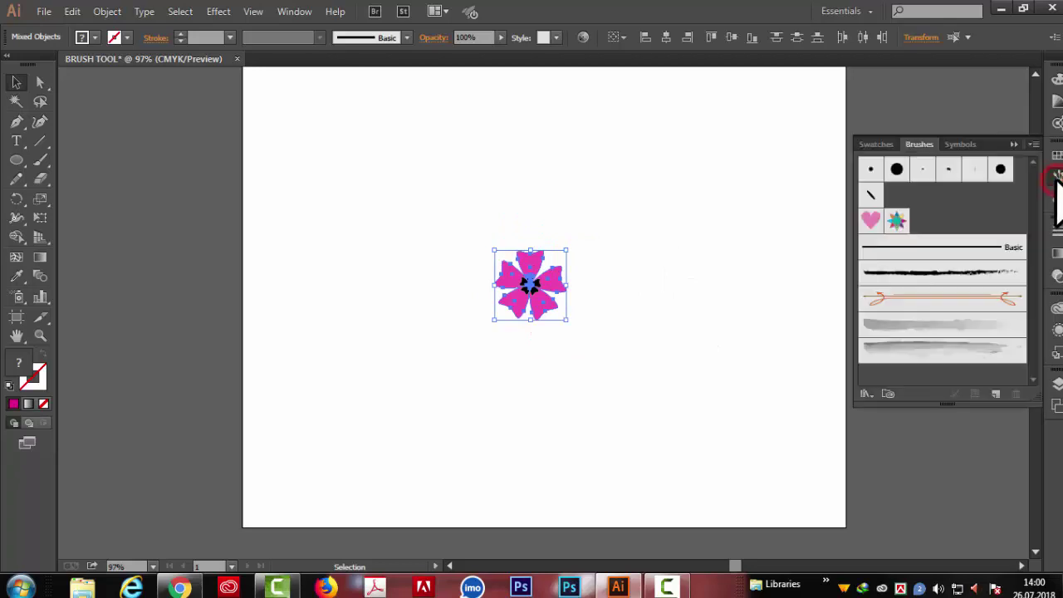
Step: Create Scatter Brush 1 from the flower with Hue Shift colorization
left_click(996, 394)
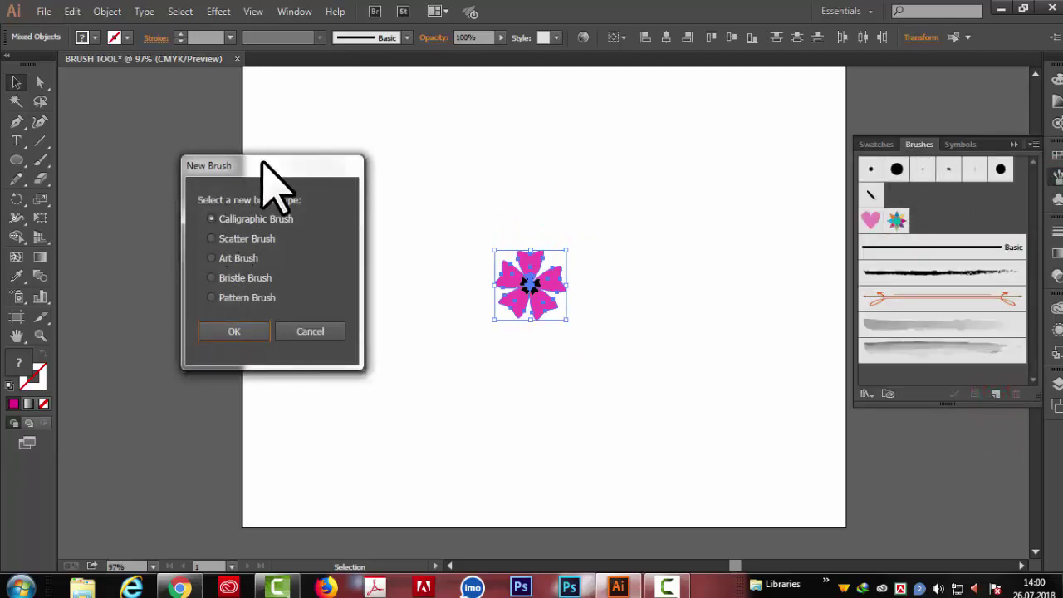
mouse_move(266, 163)
left_mouse_down()
mouse_move(742, 162)
mouse_move(758, 148)
left_mouse_up()
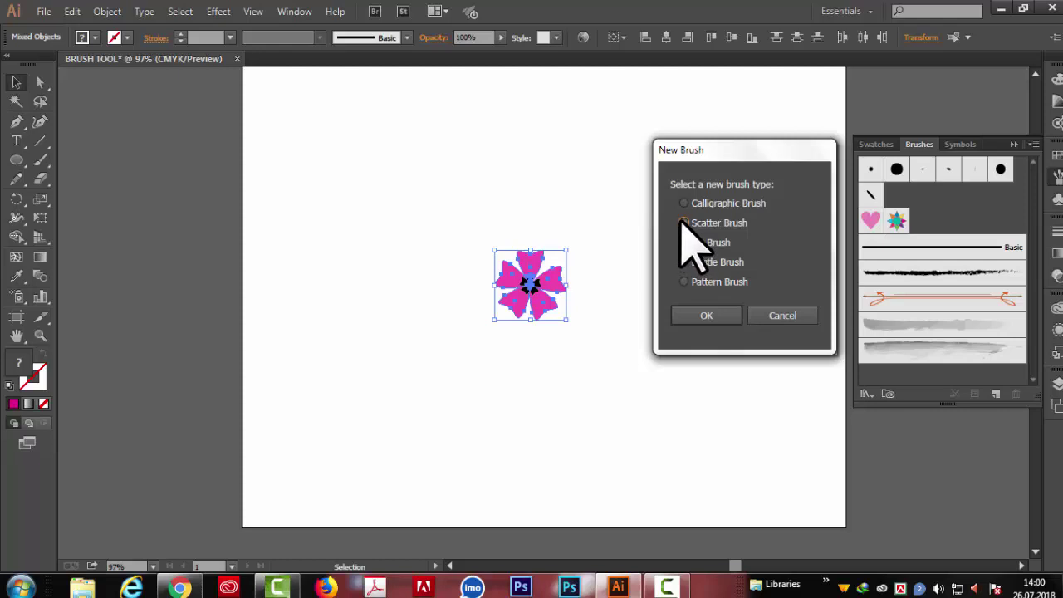
left_click(719, 317)
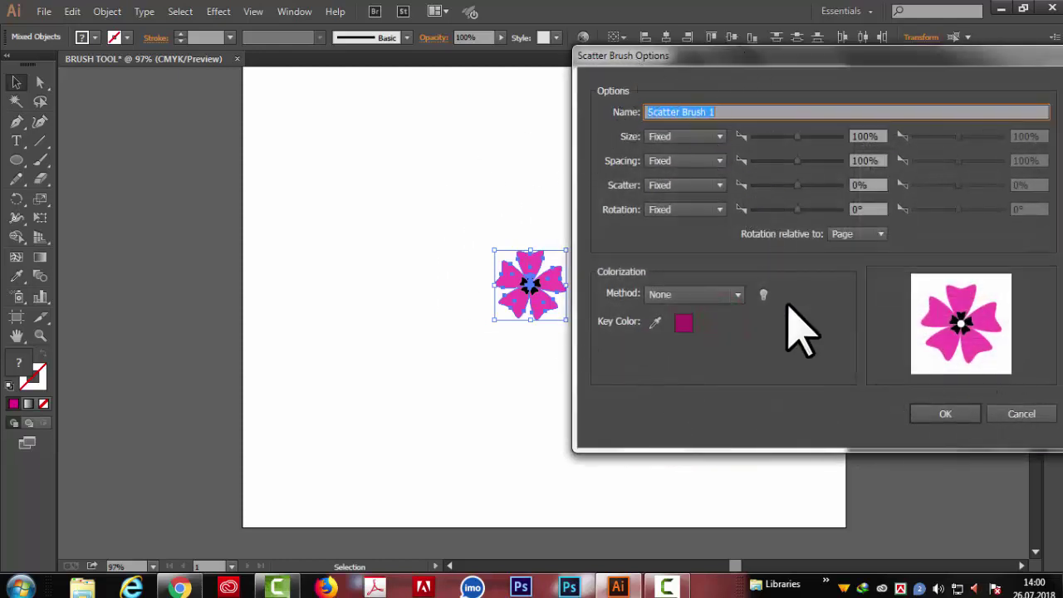
left_click(738, 295)
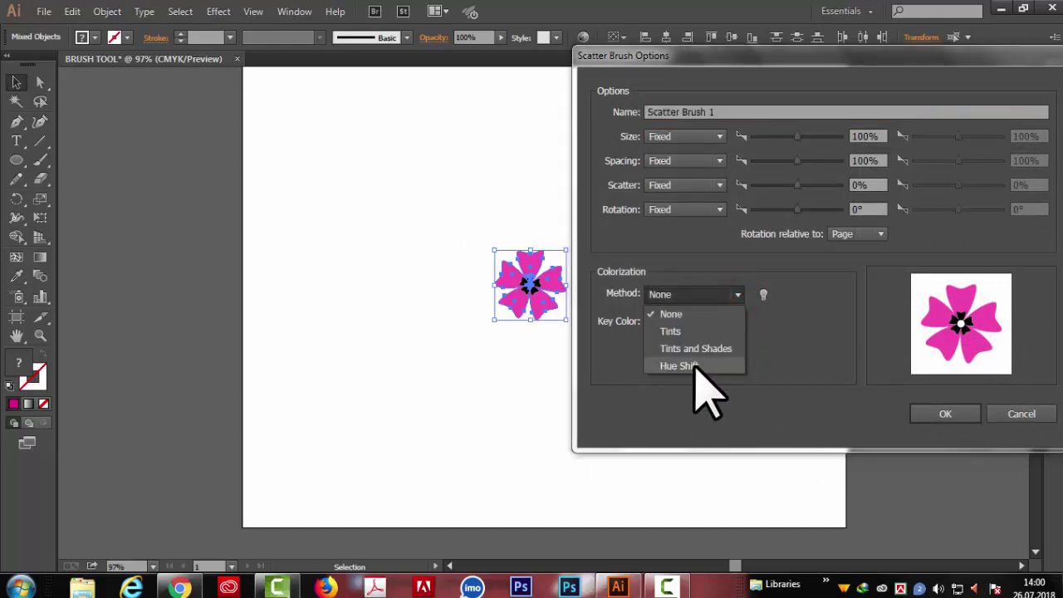
left_click(678, 365)
left_click(946, 414)
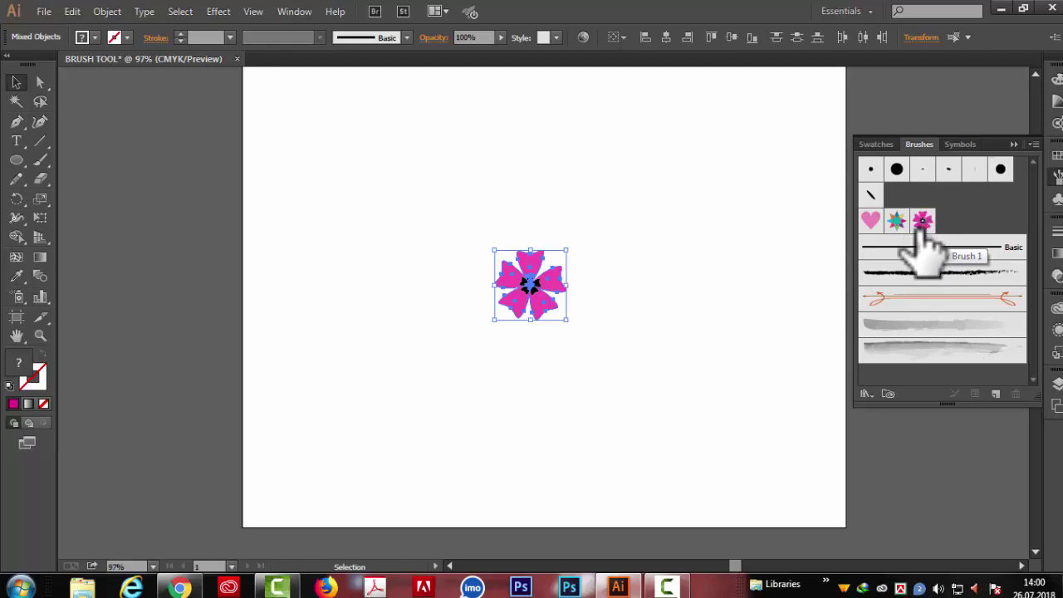
Step: Move the flower off the artboard and paint a circular wreath with the flower brush
left_click_drag(538, 284, 186, 160)
left_click(83, 254)
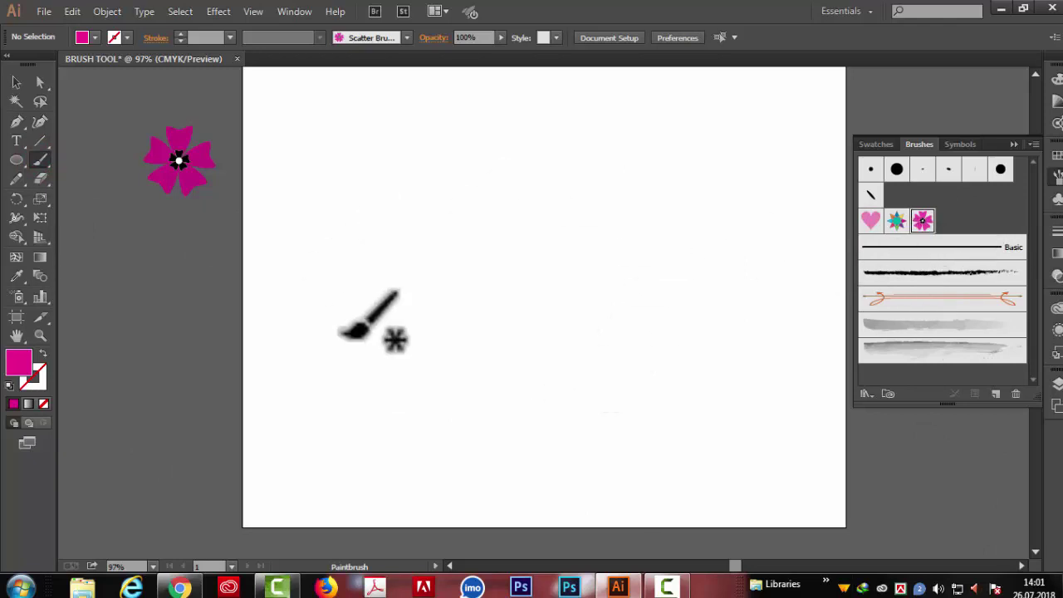
left_click_drag(309, 341, 695, 178)
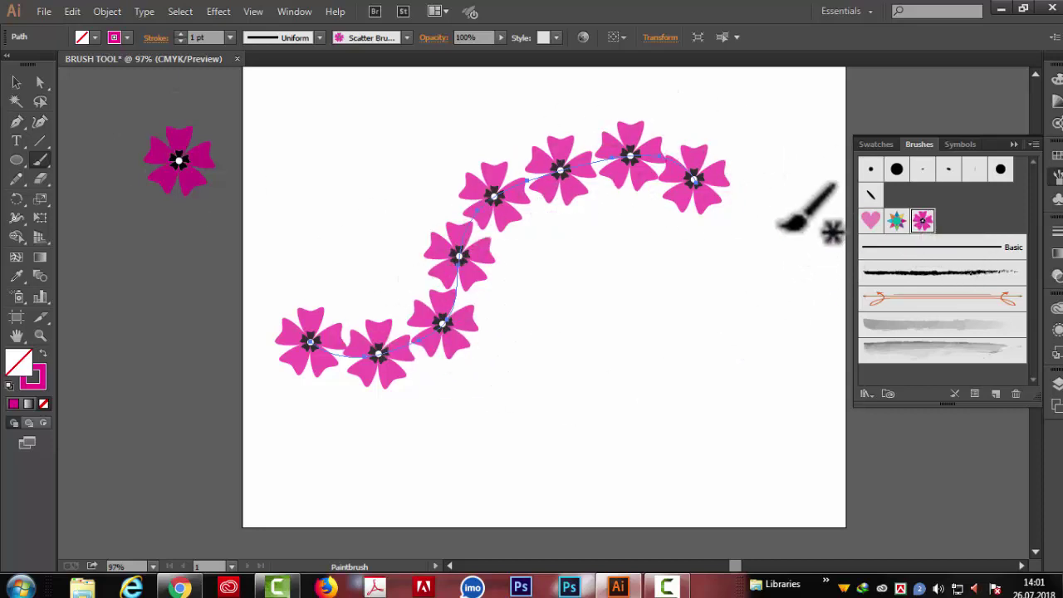
key("ctrl+z")
mouse_move(511, 124)
left_mouse_down()
mouse_move(443, 155)
mouse_move(449, 148)
left_mouse_up()
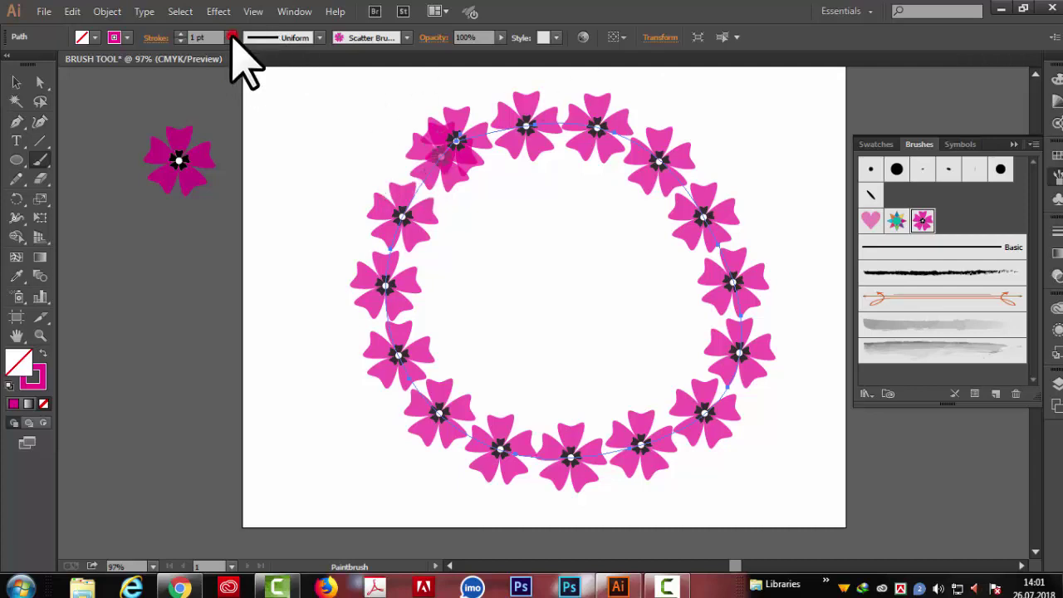
Step: Try different stroke weights on the wreath, from 0,25 pt up to 1 pt
left_click(231, 37)
left_click(249, 89)
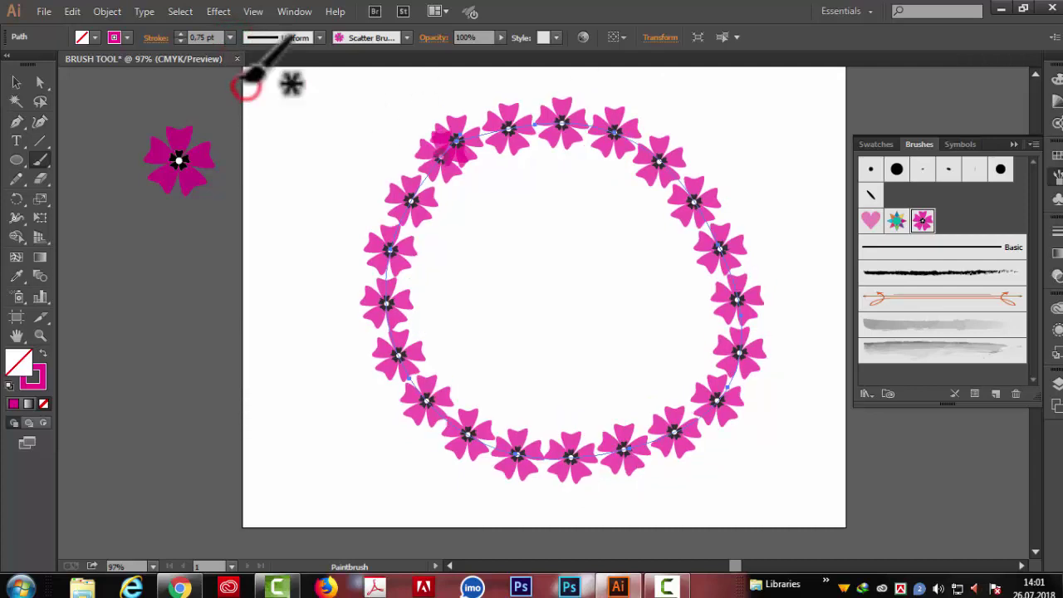
left_click(230, 37)
left_click(249, 55)
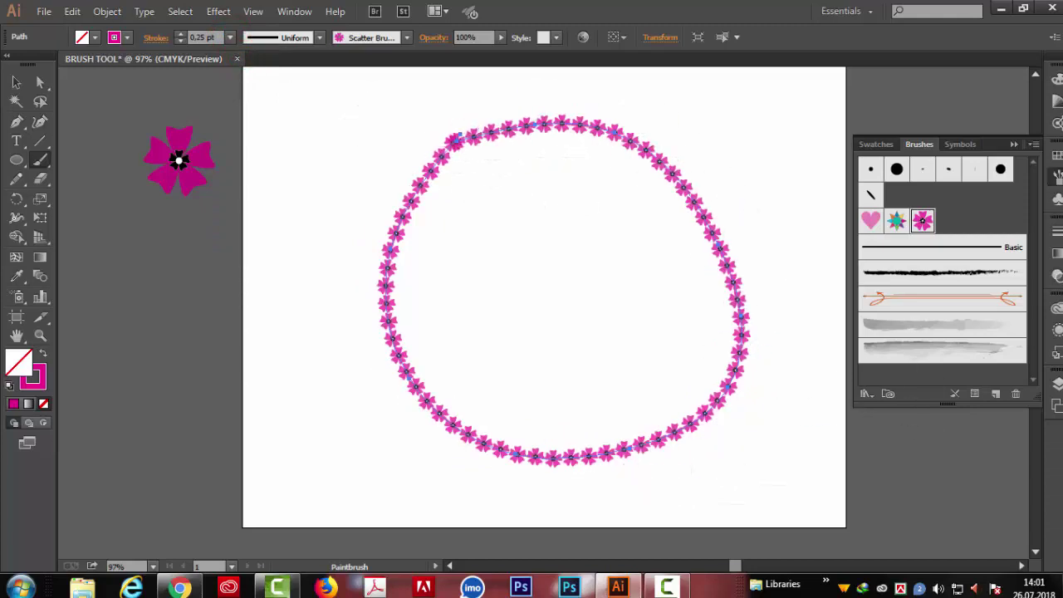
left_click(230, 38)
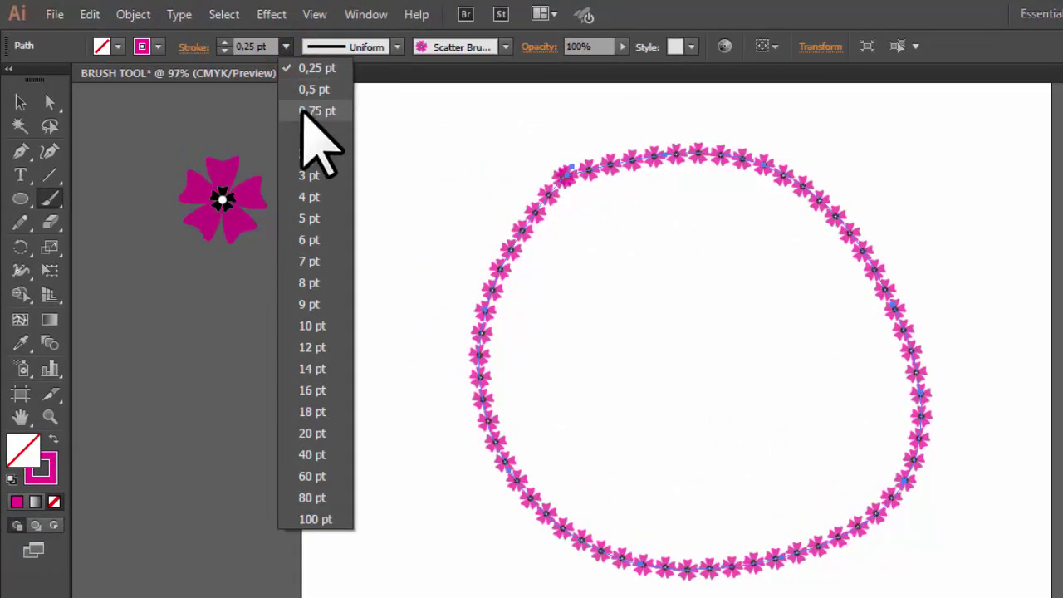
left_click(304, 132)
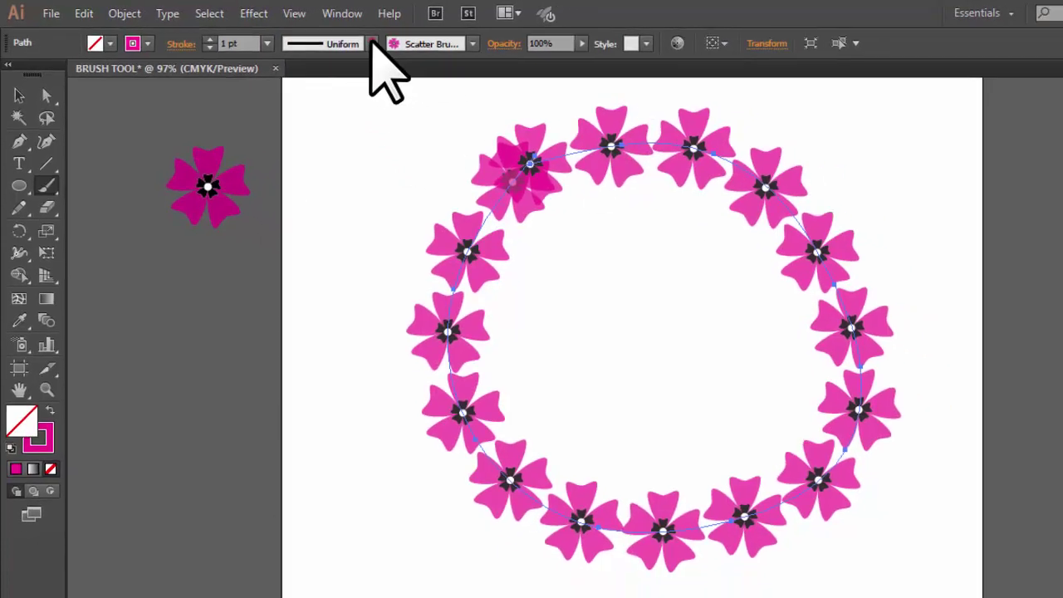
Step: Check the width profile options, then delete the wreath
left_click(371, 43)
left_click(331, 111)
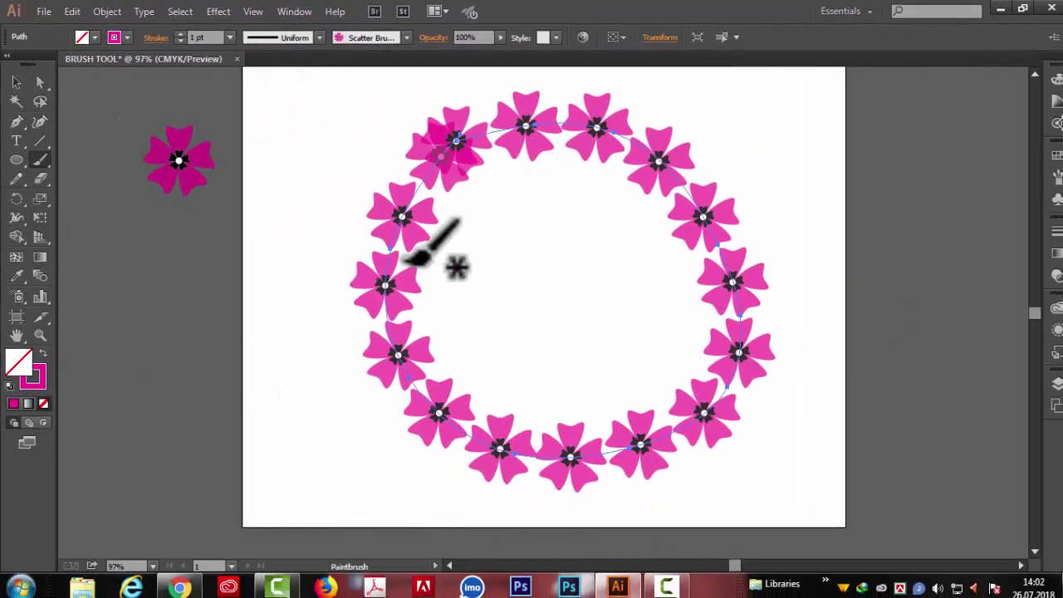
key("Delete")
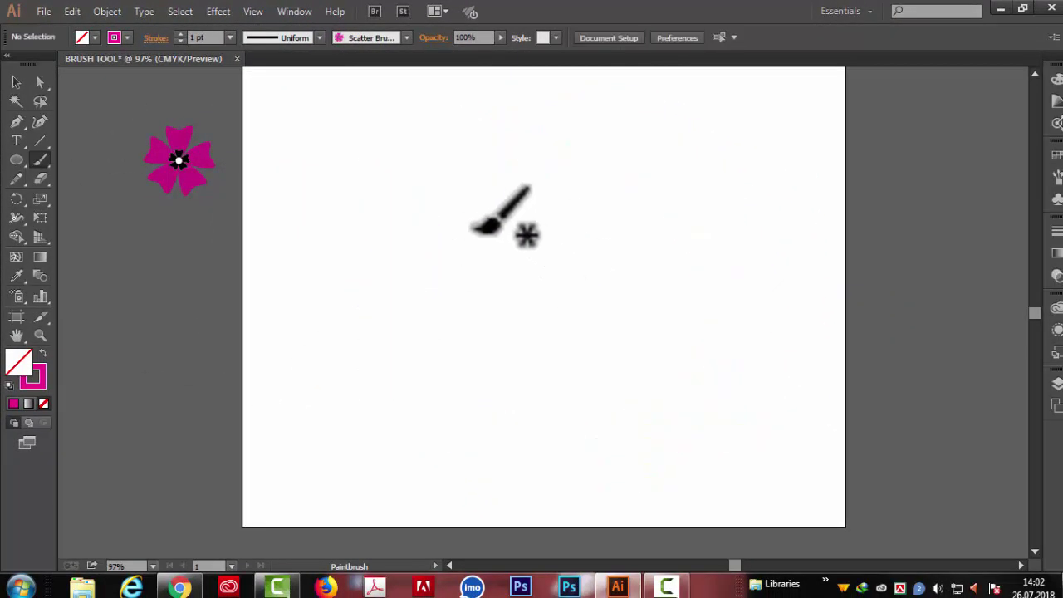
Step: Paint a flower chain diagonally from the artboard's upper left to lower right
left_click_drag(352, 133, 723, 465)
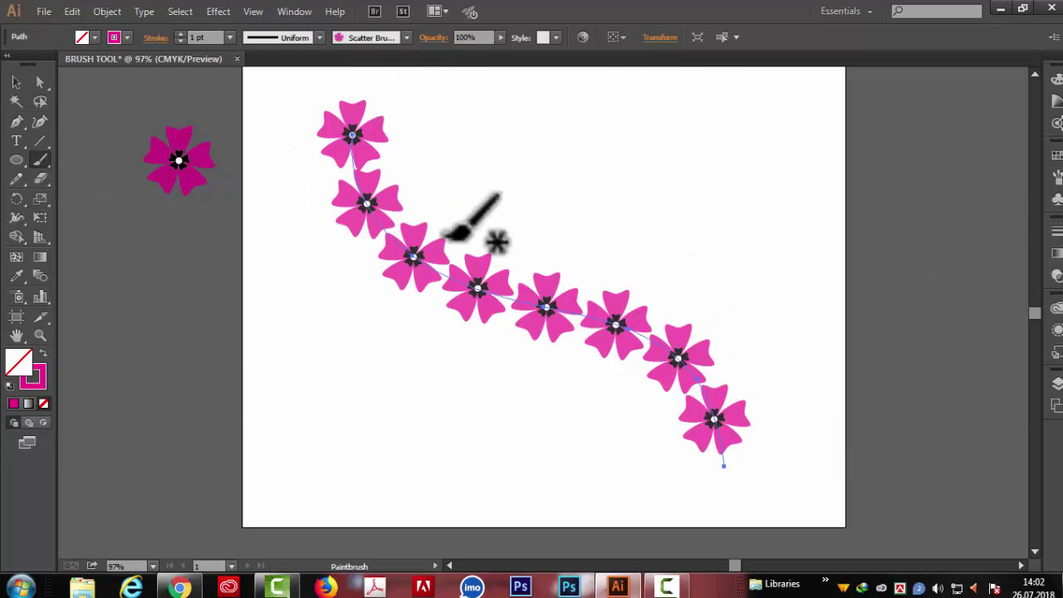
left_click(1055, 175)
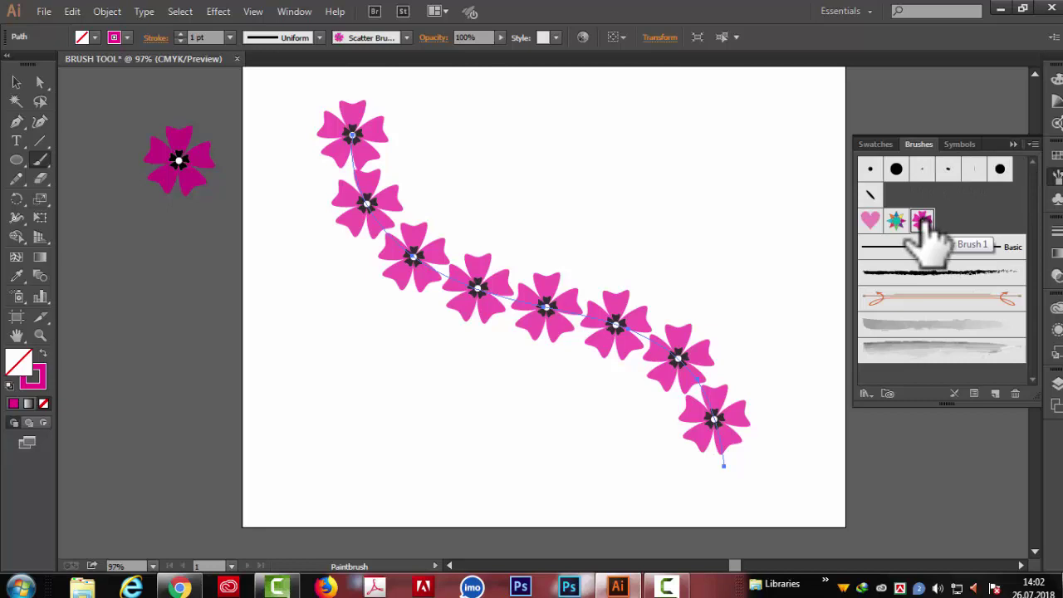
Step: Set the flower chain's brush scatter to Random, -313% to 0%, with preview on
left_click(974, 393)
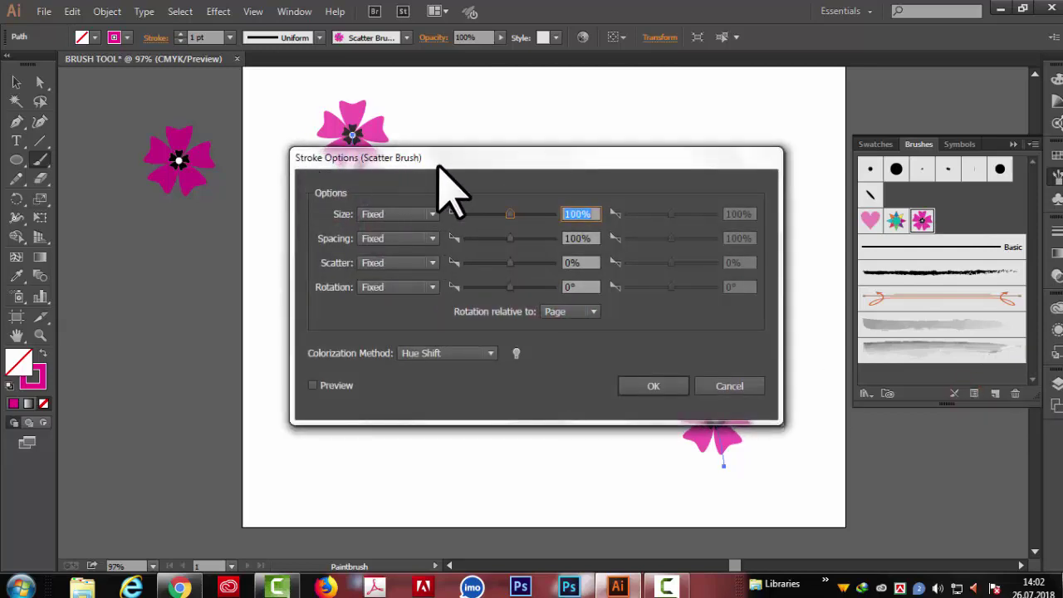
mouse_move(515, 158)
left_mouse_down()
mouse_move(787, 77)
mouse_move(777, 13)
left_mouse_up()
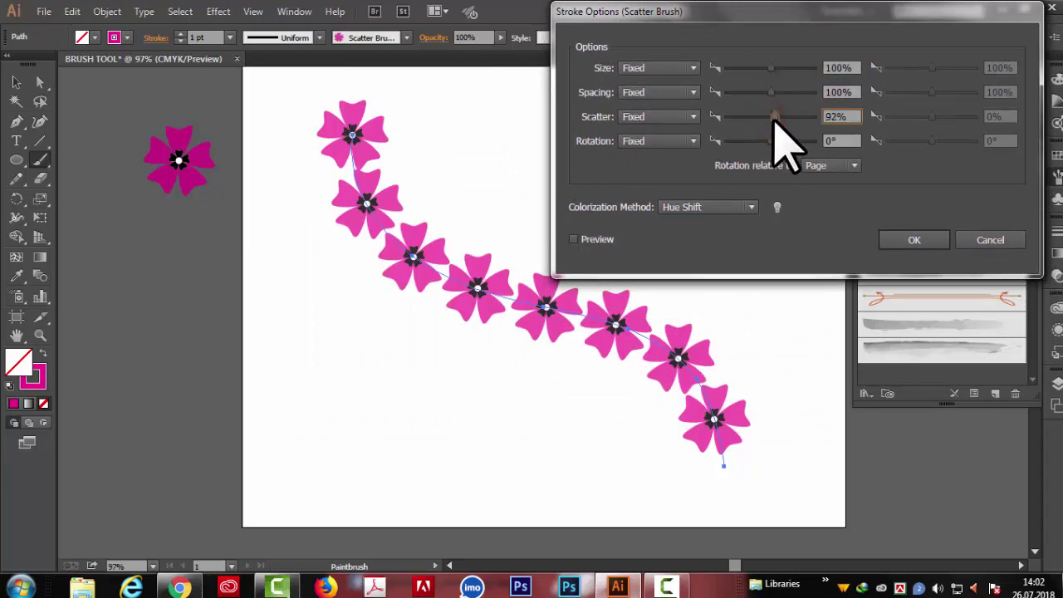
left_click(694, 117)
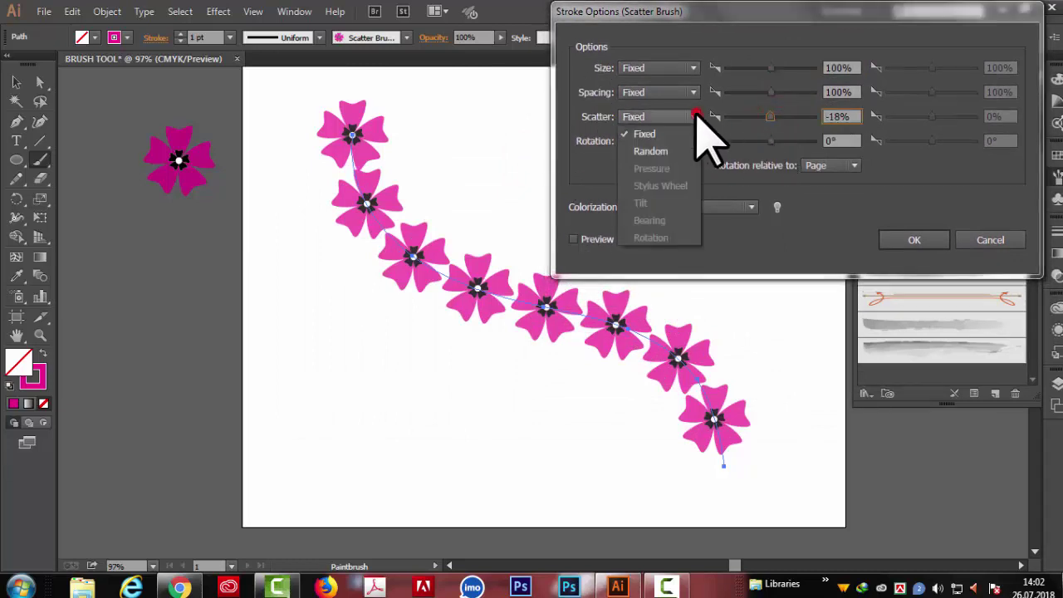
left_click(649, 155)
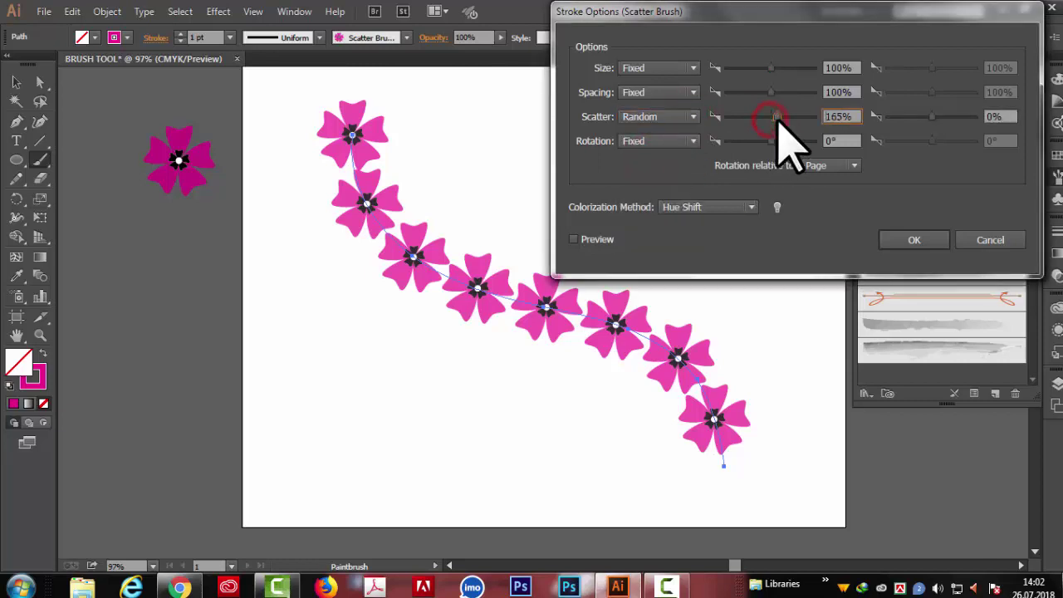
left_click(574, 239)
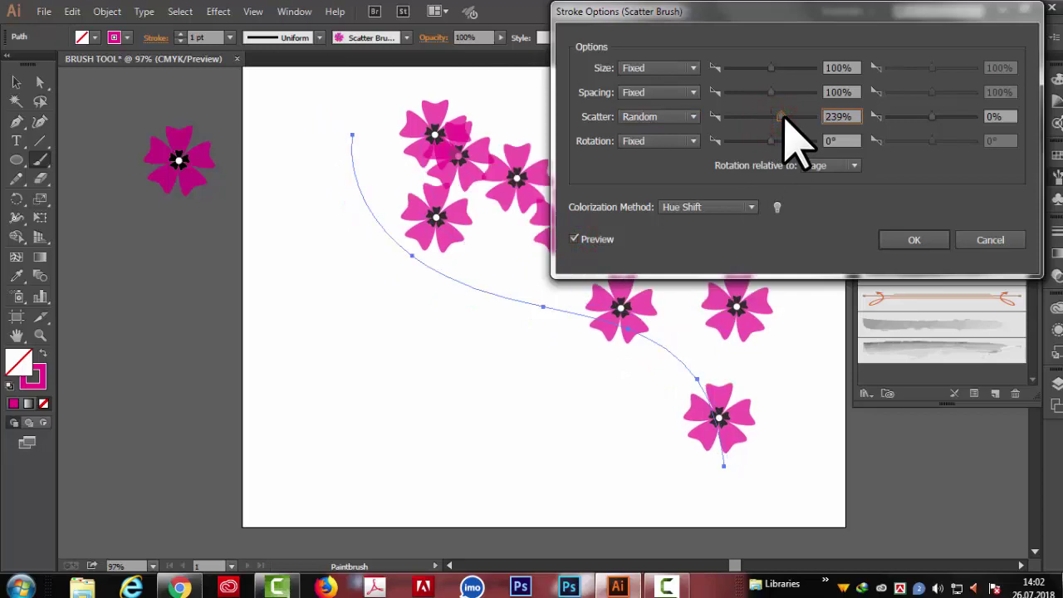
left_click_drag(783, 116, 780, 117)
left_click_drag(736, 42, 565, 382)
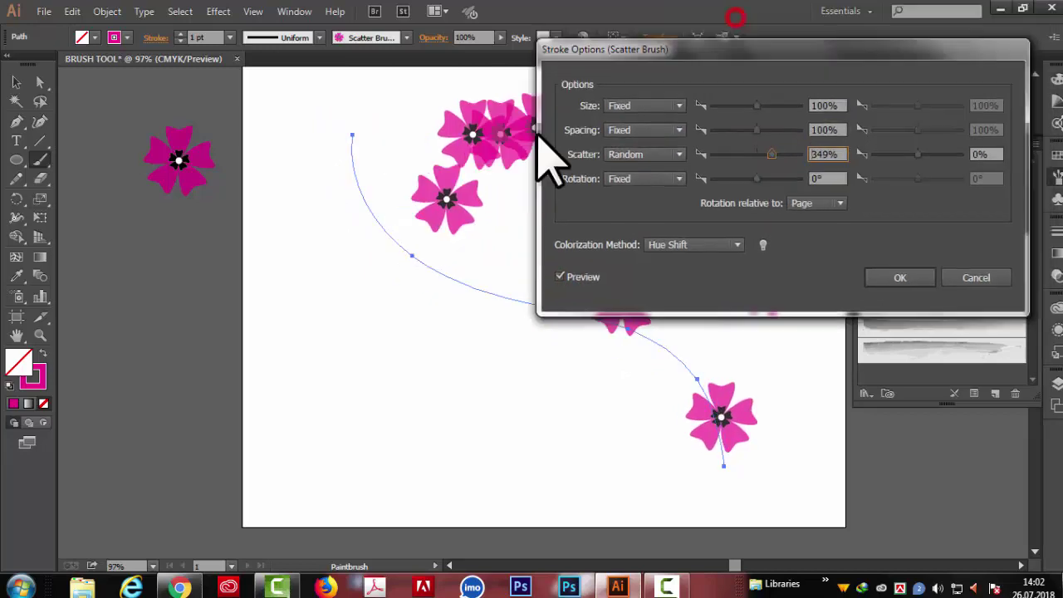
left_click_drag(606, 338, 608, 337)
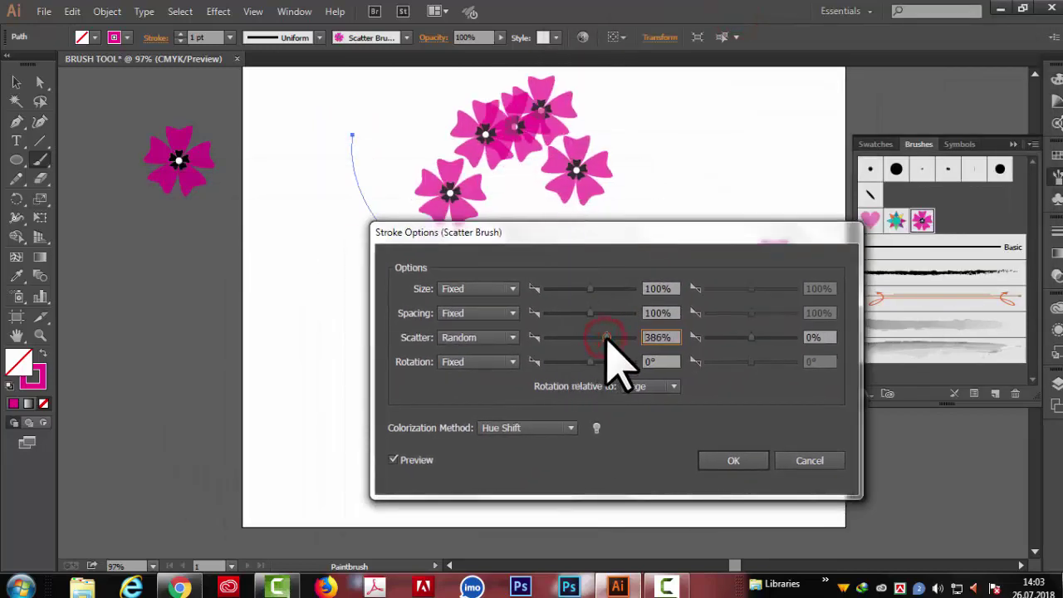
left_click_drag(607, 235, 762, 249)
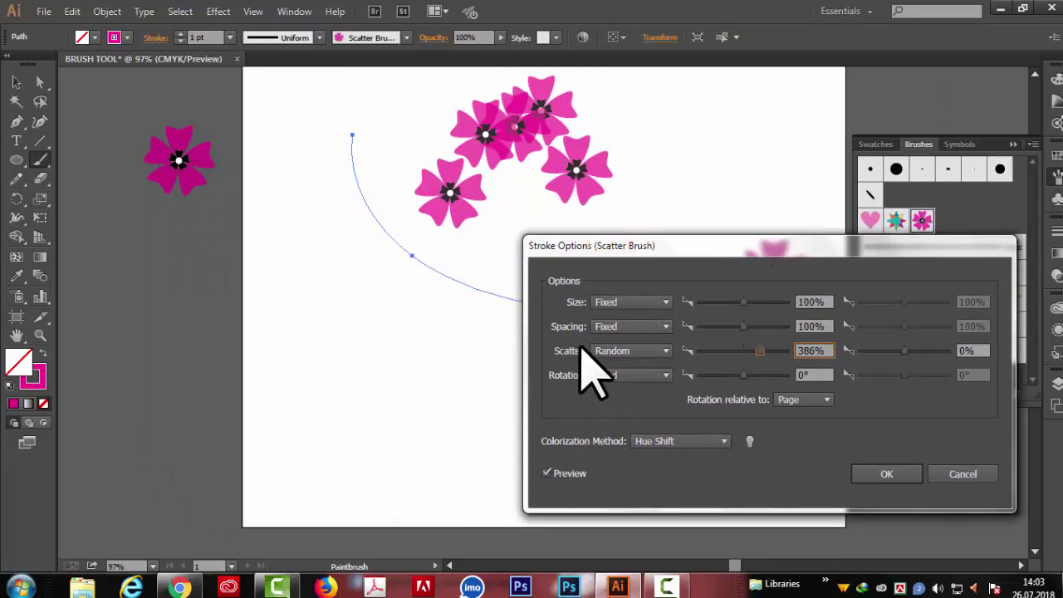
left_click_drag(740, 355, 727, 353)
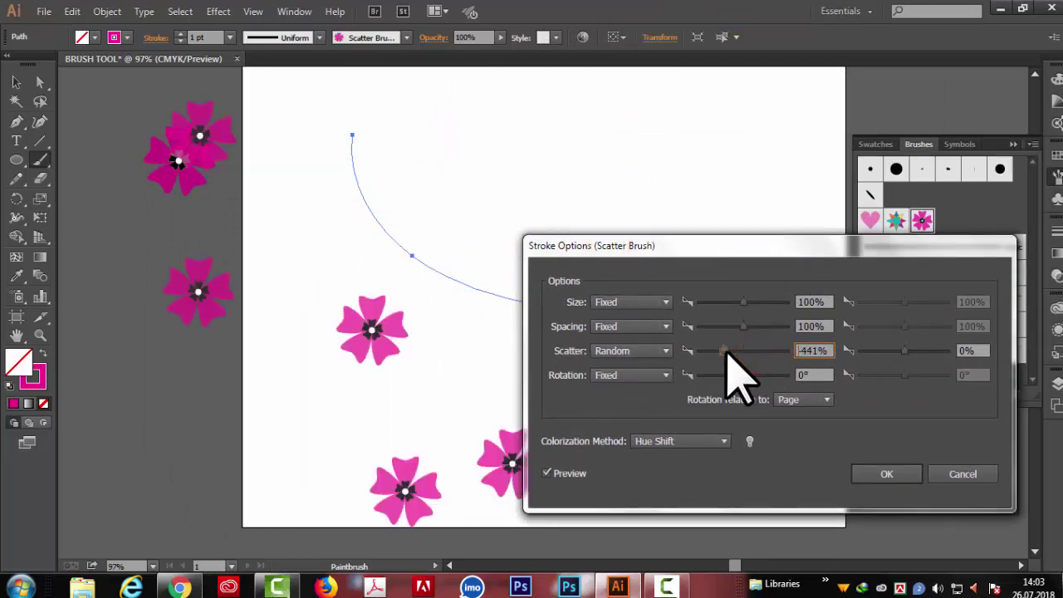
mouse_move(712, 246)
left_mouse_down()
mouse_move(795, 161)
mouse_move(747, 91)
left_mouse_up()
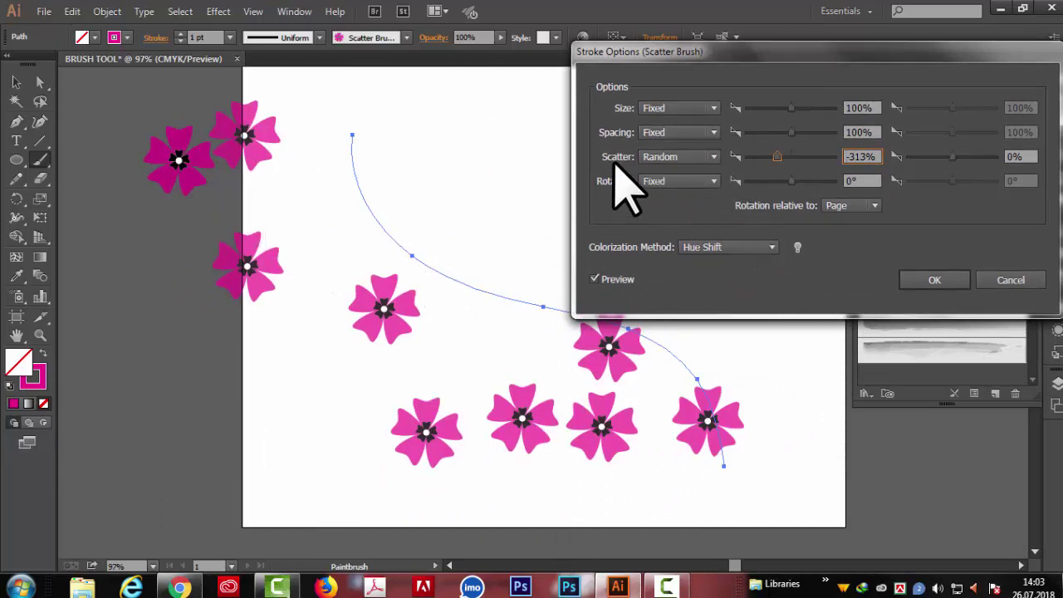
Step: Set the flower spacing variation to Random with a 90% minimum
left_click(713, 132)
left_click(673, 167)
left_click_drag(791, 132, 785, 133)
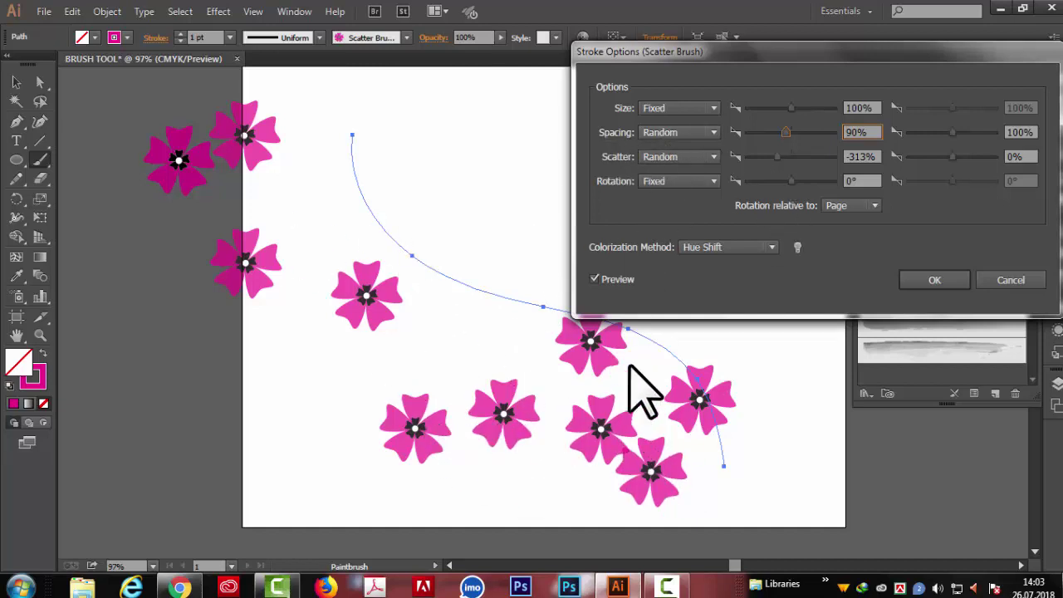
left_click(714, 132)
left_click(702, 149)
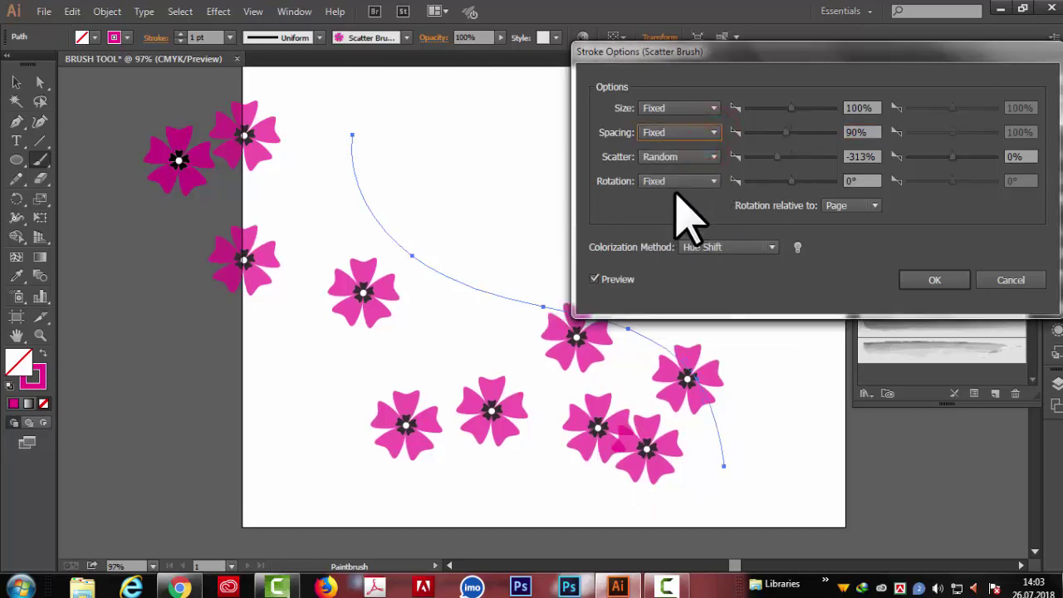
left_click(714, 132)
left_click(695, 165)
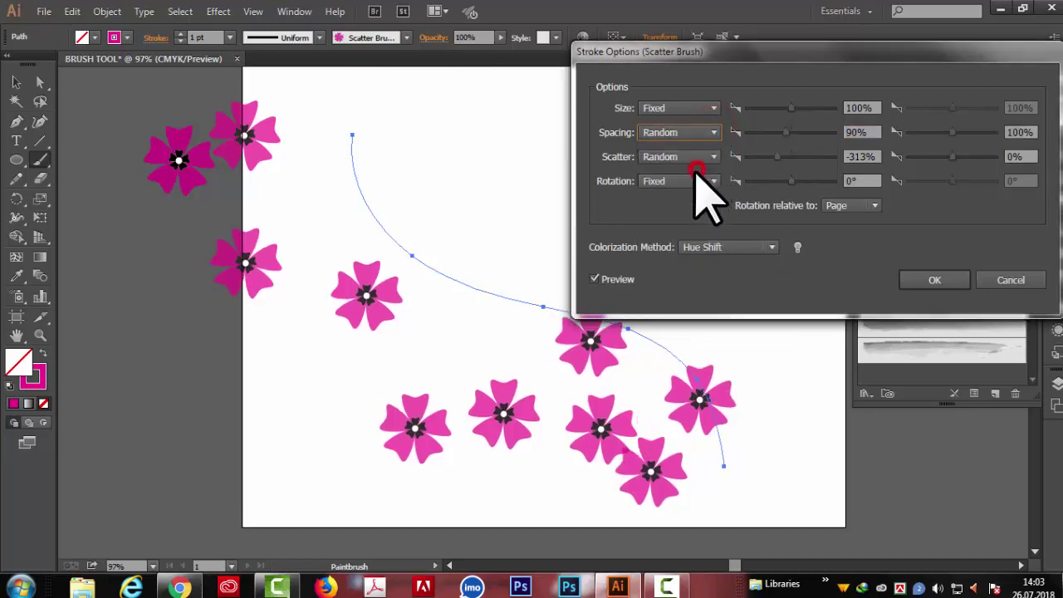
Step: Randomise size 215%–63%, set maximum spacing 51%, randomise rotation, and apply
left_click(714, 108)
left_click(696, 140)
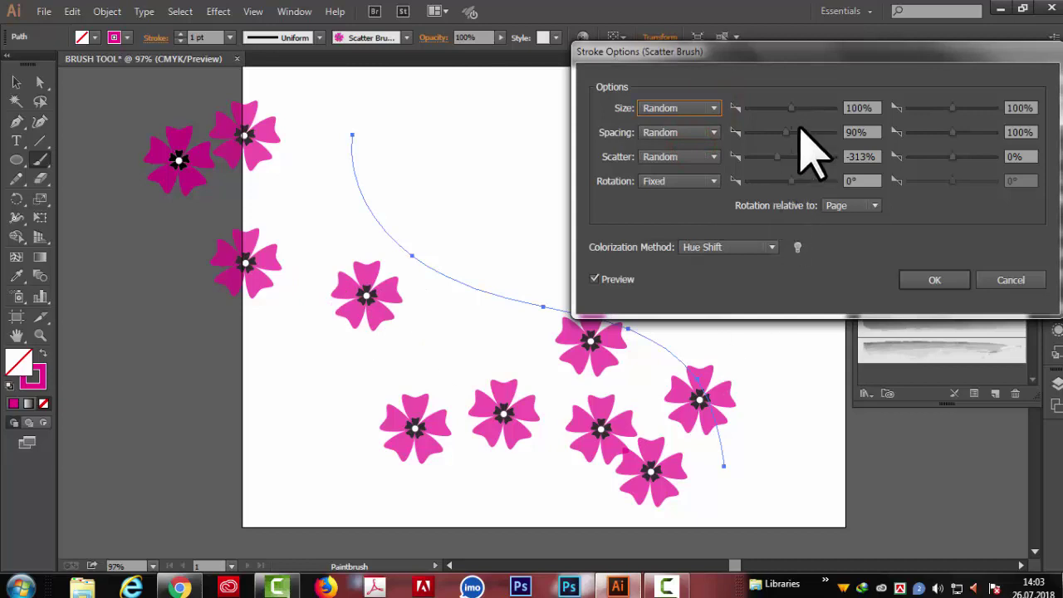
left_click_drag(797, 108, 801, 108)
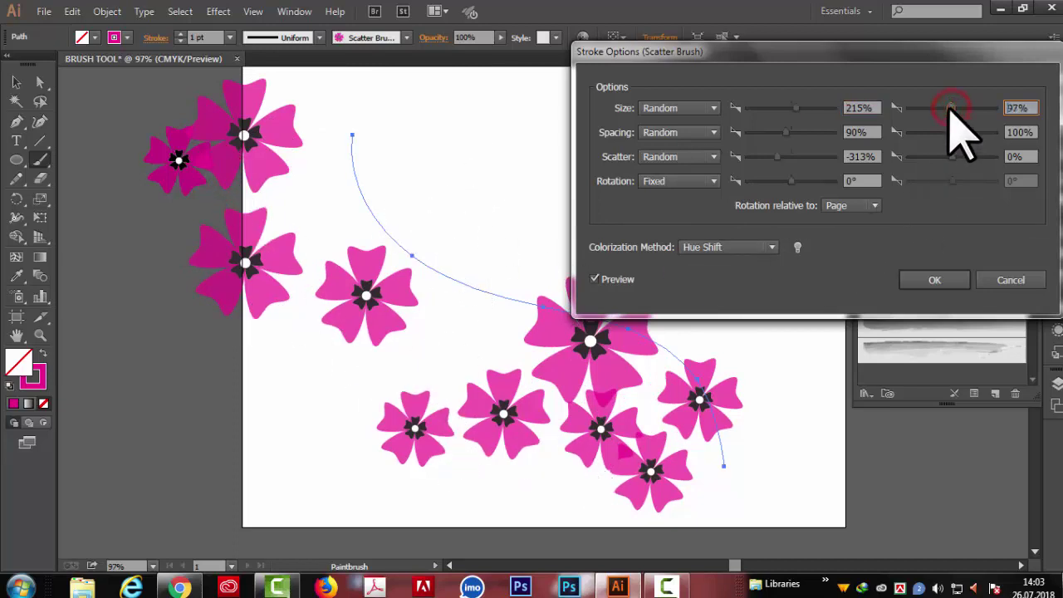
left_click_drag(944, 108, 939, 108)
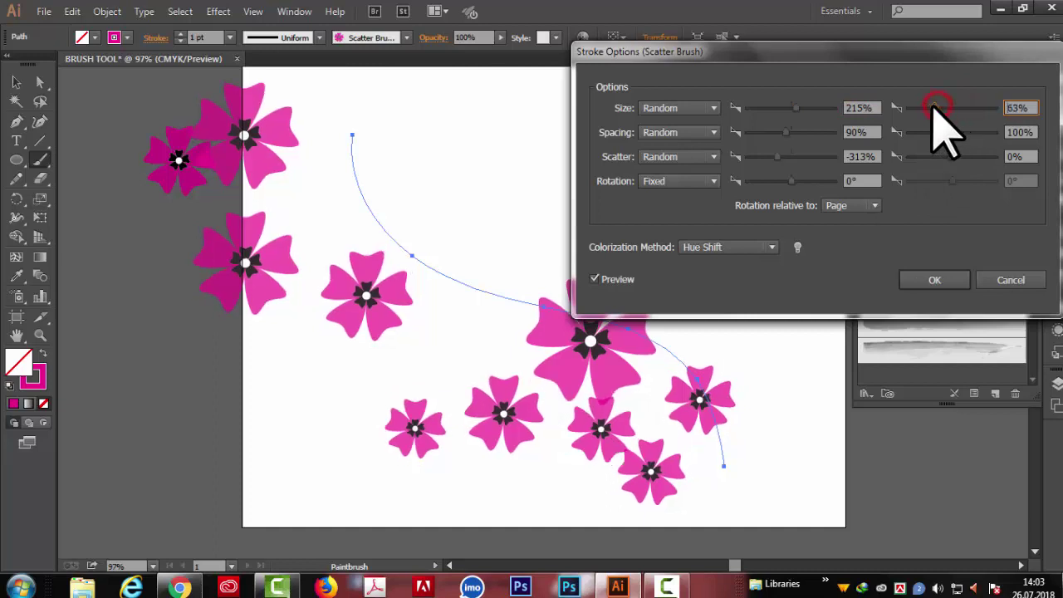
left_click(945, 133)
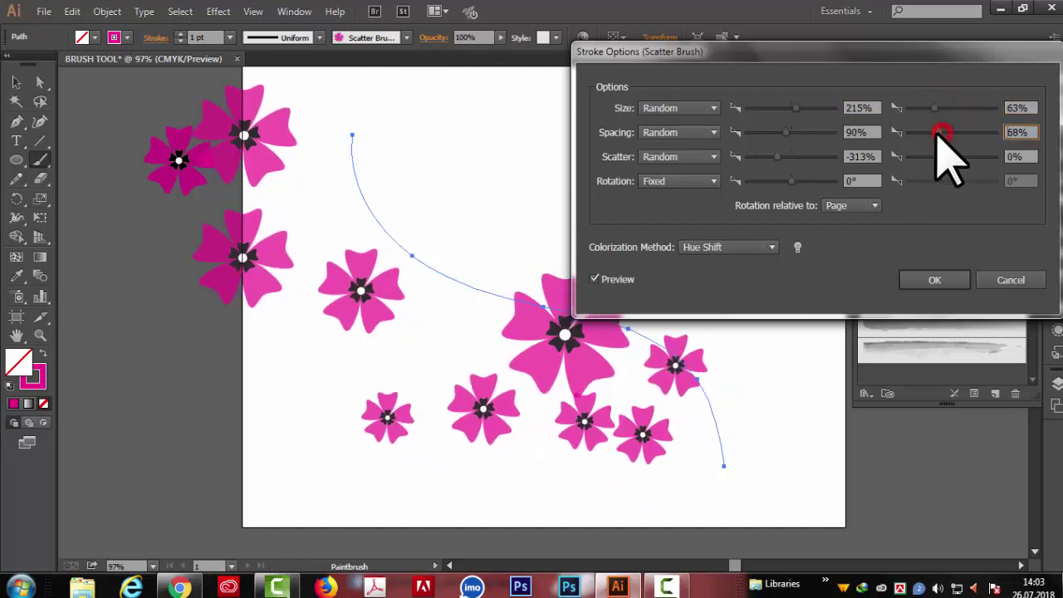
mouse_move(937, 133)
left_mouse_down()
mouse_move(945, 157)
mouse_move(957, 157)
left_mouse_up()
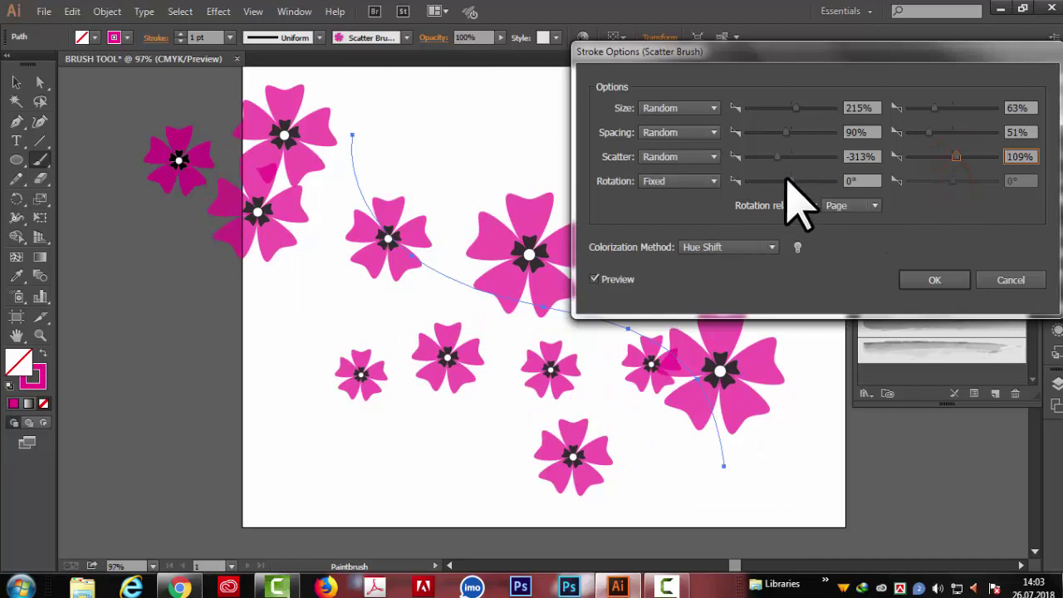
left_click(678, 181)
left_click(696, 215)
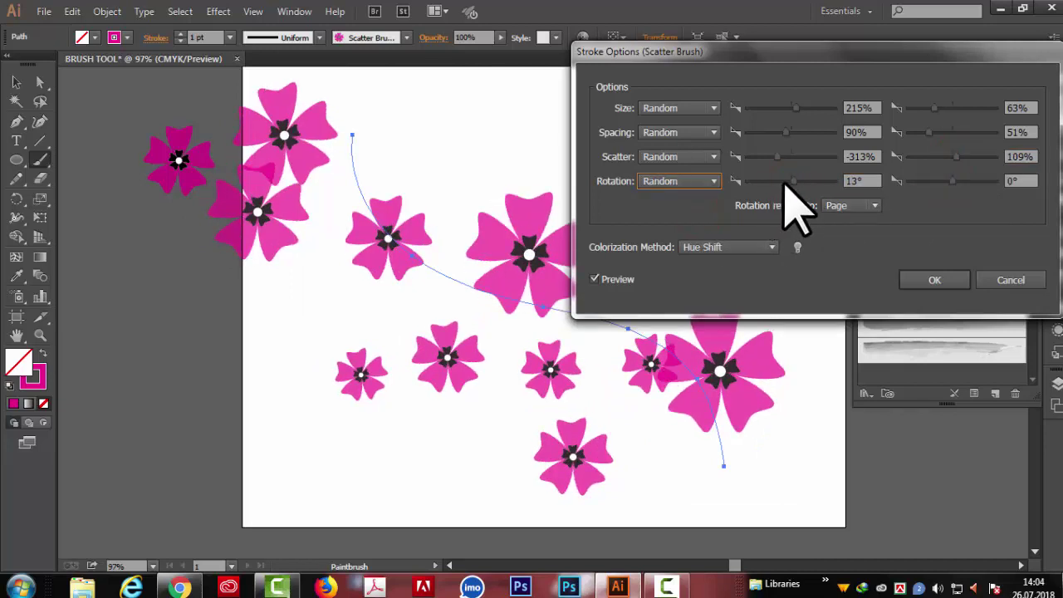
key("Return")
Step: Shrink the scattered flower spray's bounding box, then box-select the spray path
key("v")
left_click_drag(725, 135, 669, 187)
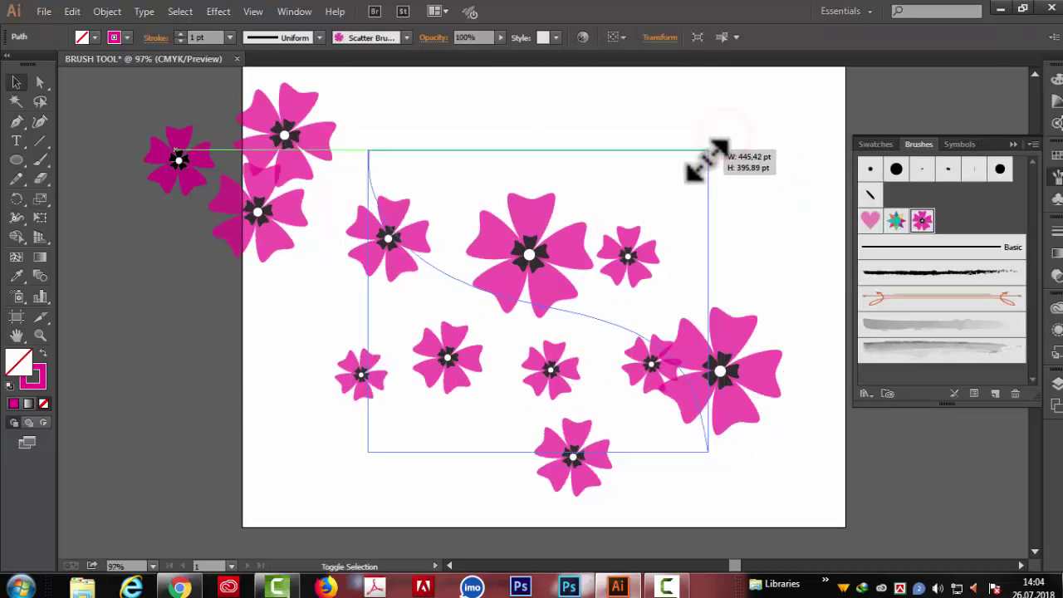
left_click(719, 159)
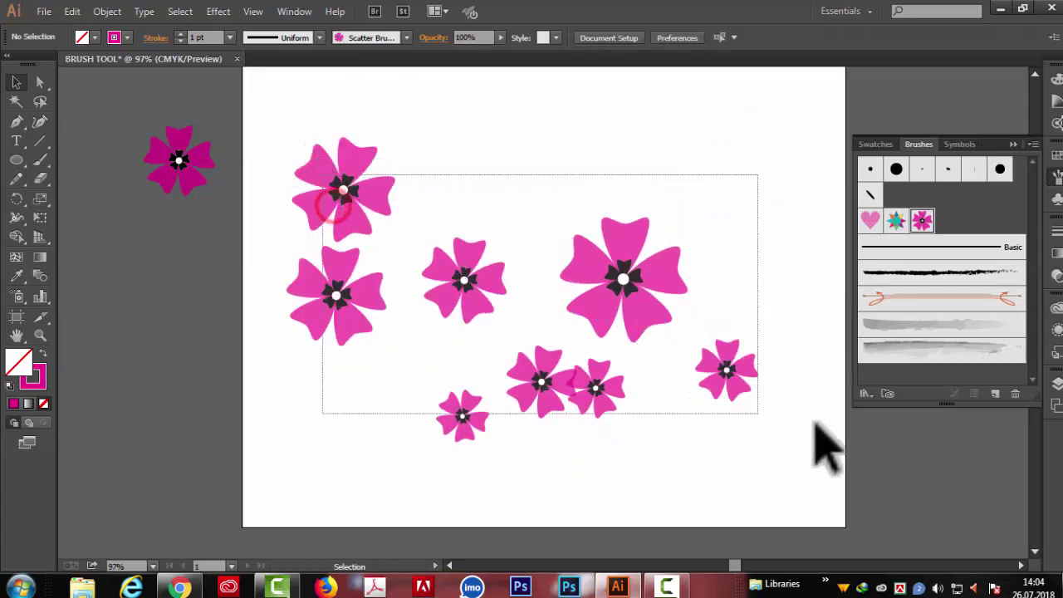
left_click_drag(321, 174, 759, 410)
Step: Cancel the New Brush dialog, remove the spray, and select the original flower
left_click(756, 424)
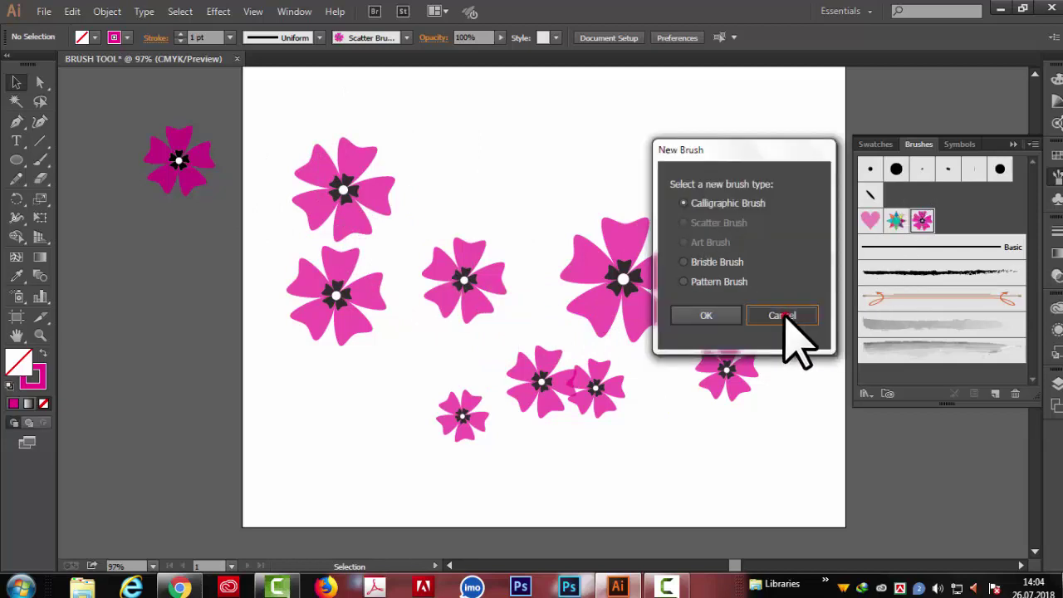
left_click(784, 316)
key("ctrl+z")
left_click(200, 179)
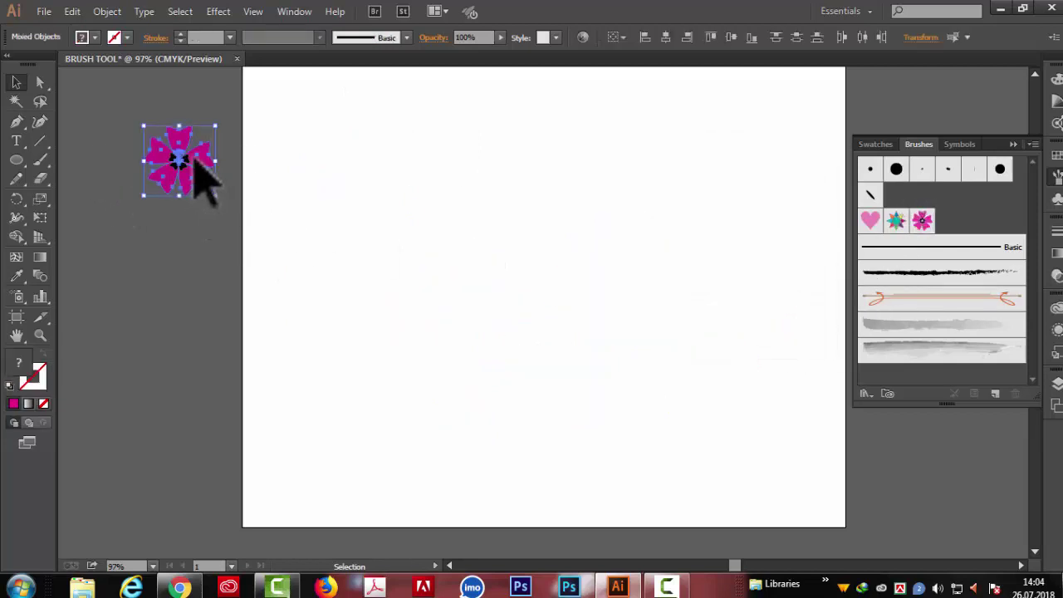
Step: Move the flower to the artboard centre and start a new Art Brush from it, named Art Brush 1
left_click_drag(199, 137, 582, 212)
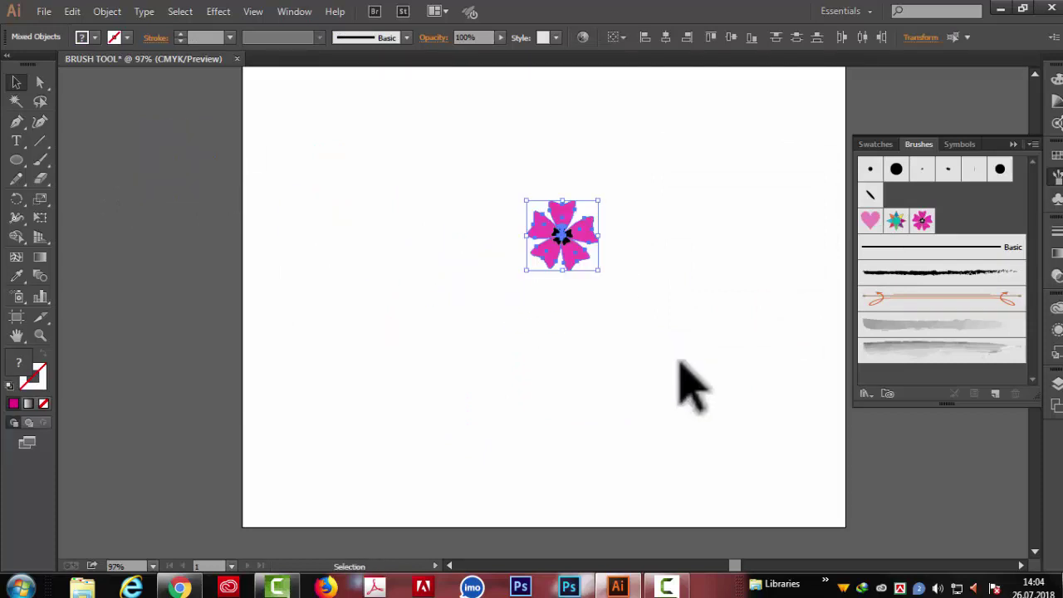
left_click(996, 394)
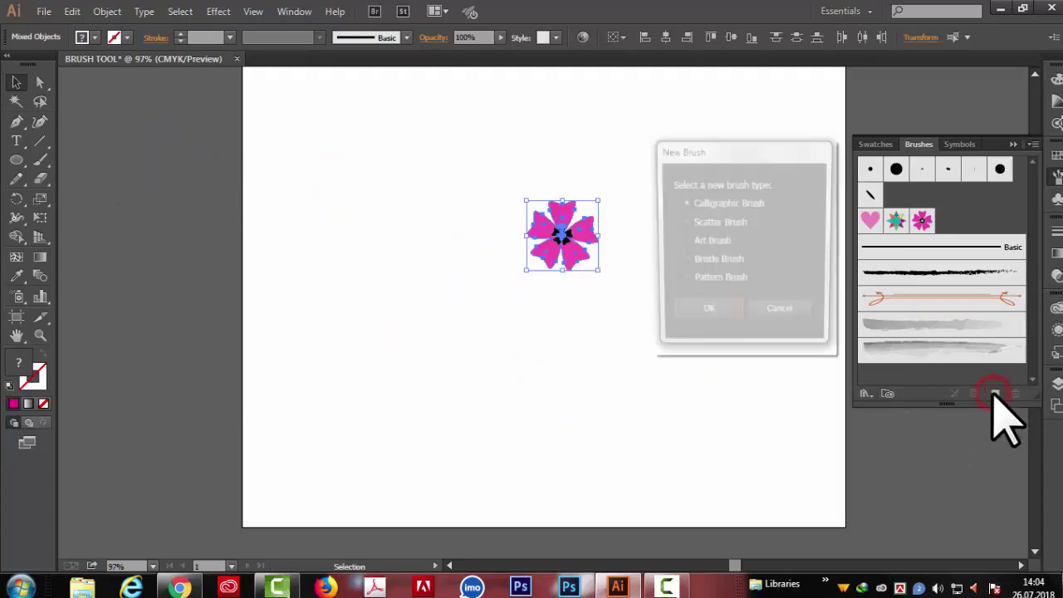
left_click(683, 242)
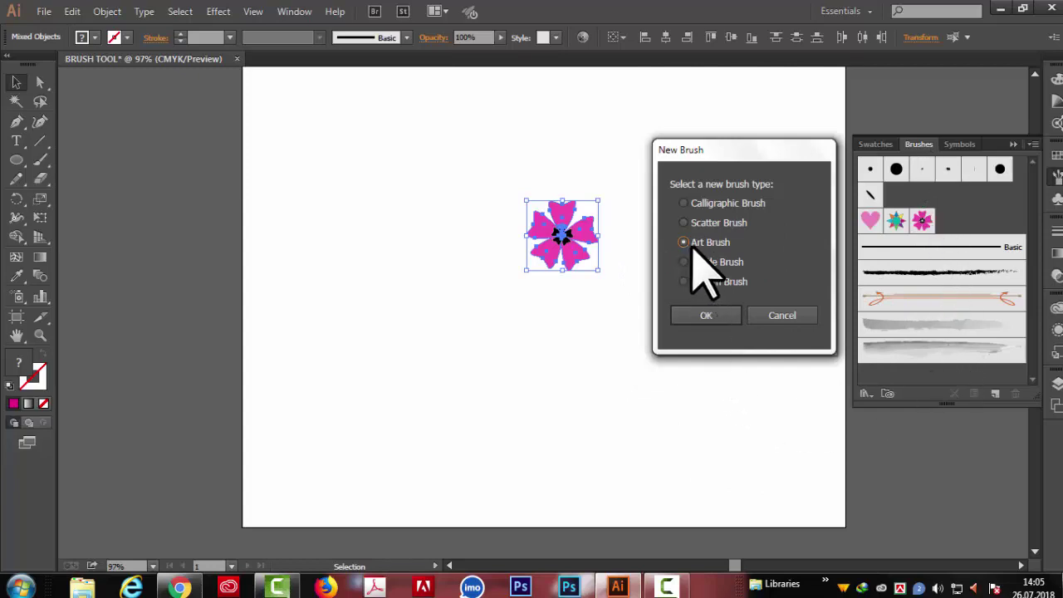
left_click(706, 315)
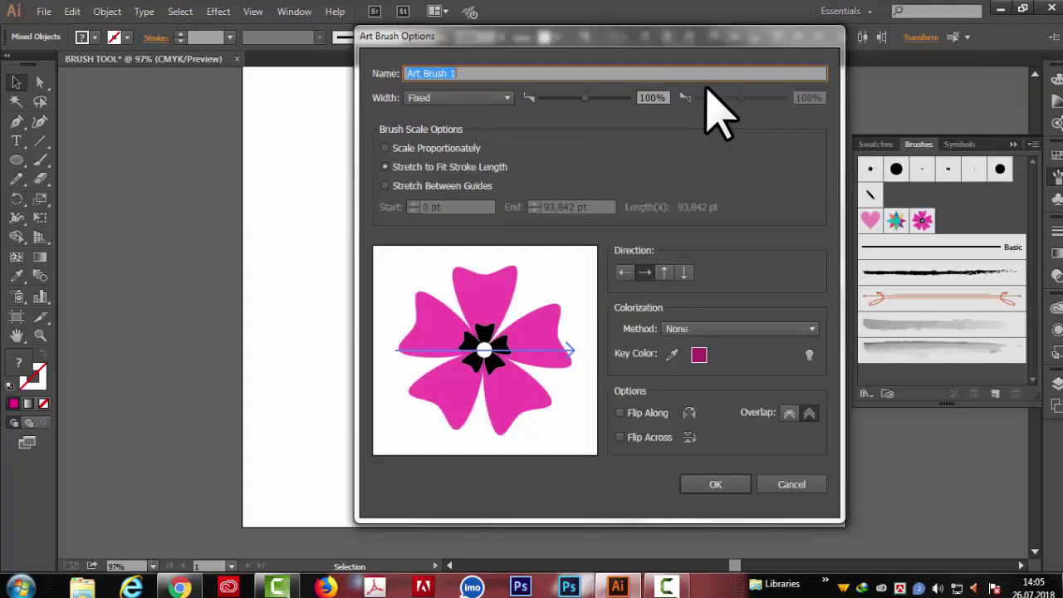
left_click_drag(667, 36, 565, 24)
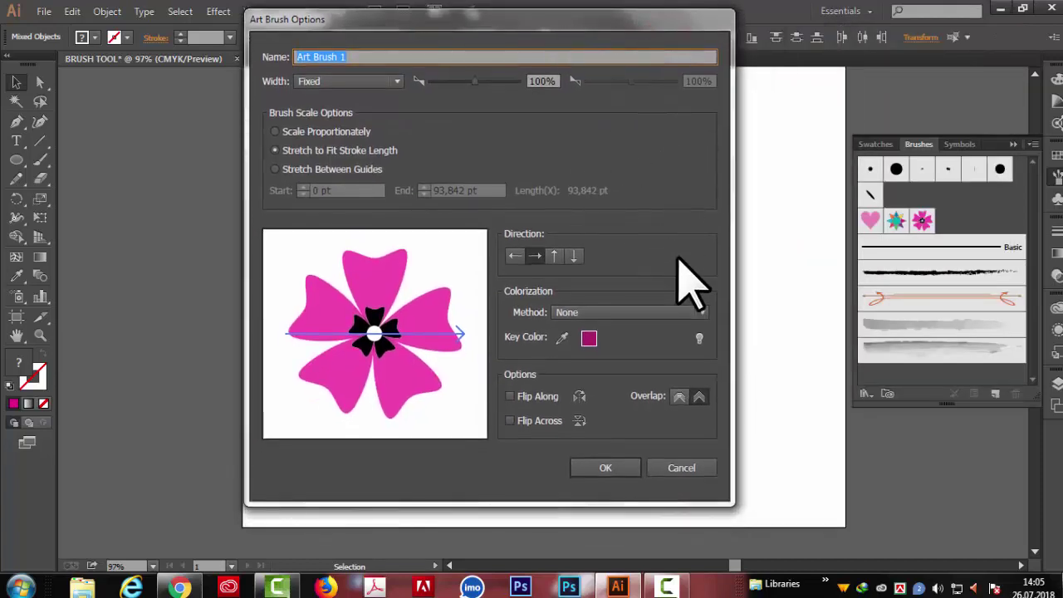
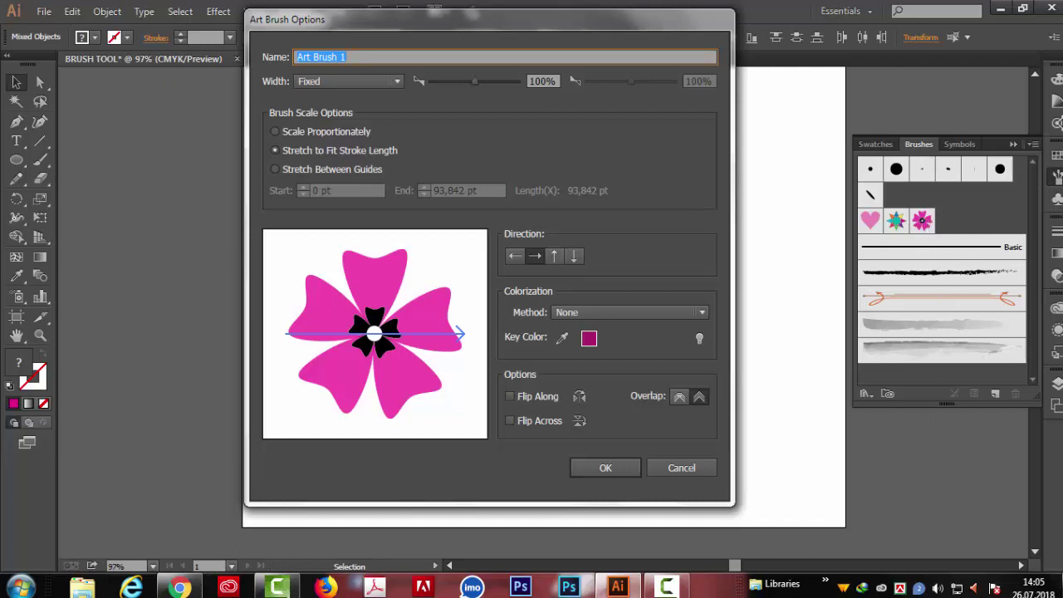
Step: Create 'Art Brush 1' from the pink flower with Fixed width and Hue Shift colorization
left_click(393, 81)
left_click(396, 81)
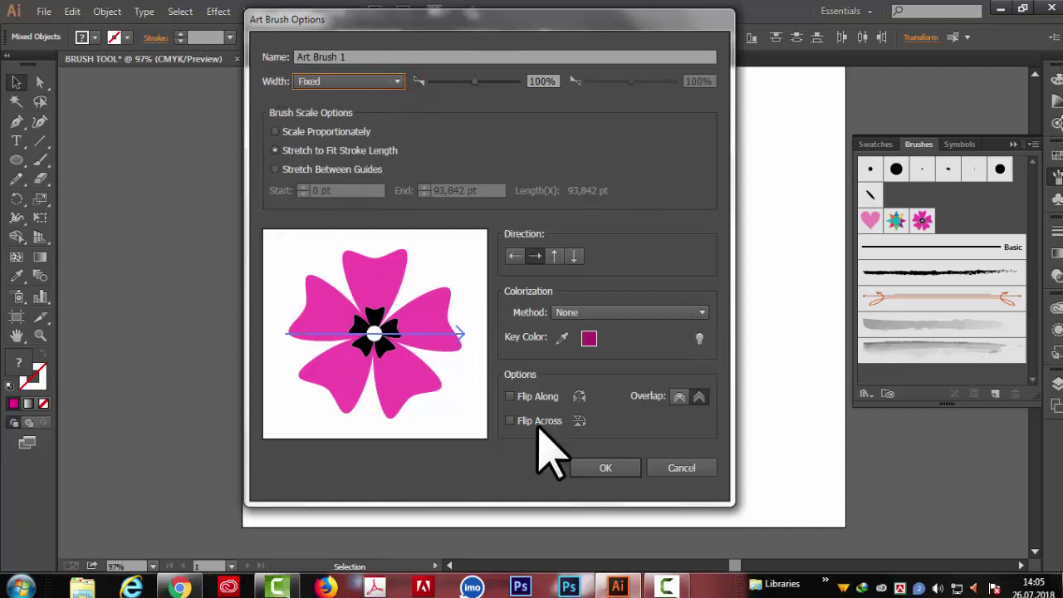
left_click(702, 313)
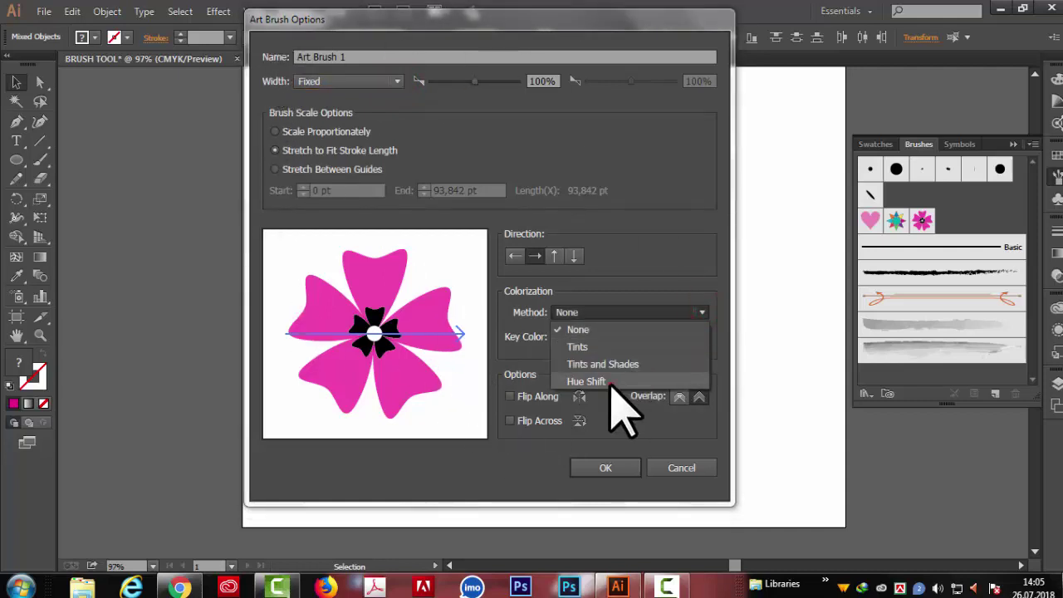
left_click(612, 375)
left_click(621, 468)
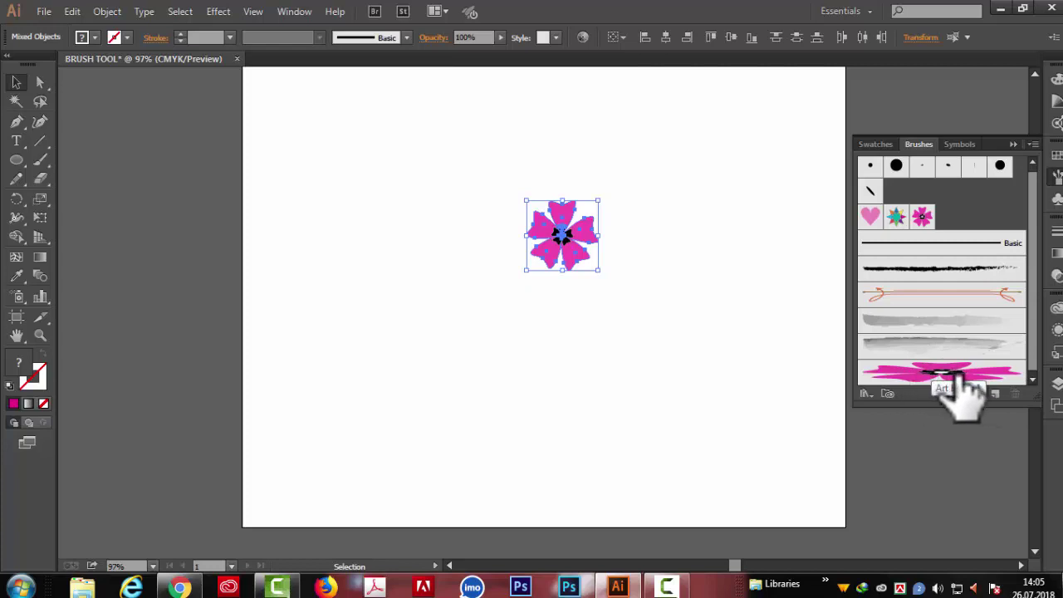
Step: Move the flower left off the artboard and paint three test strokes with the new brush
left_click_drag(557, 217, 187, 149)
left_click(385, 295)
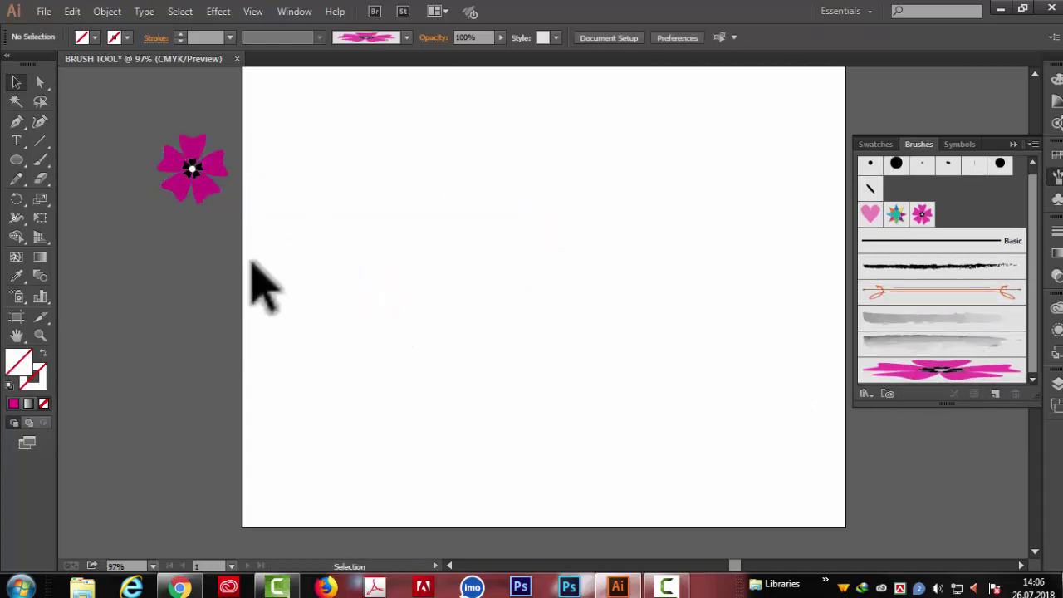
left_click(42, 160)
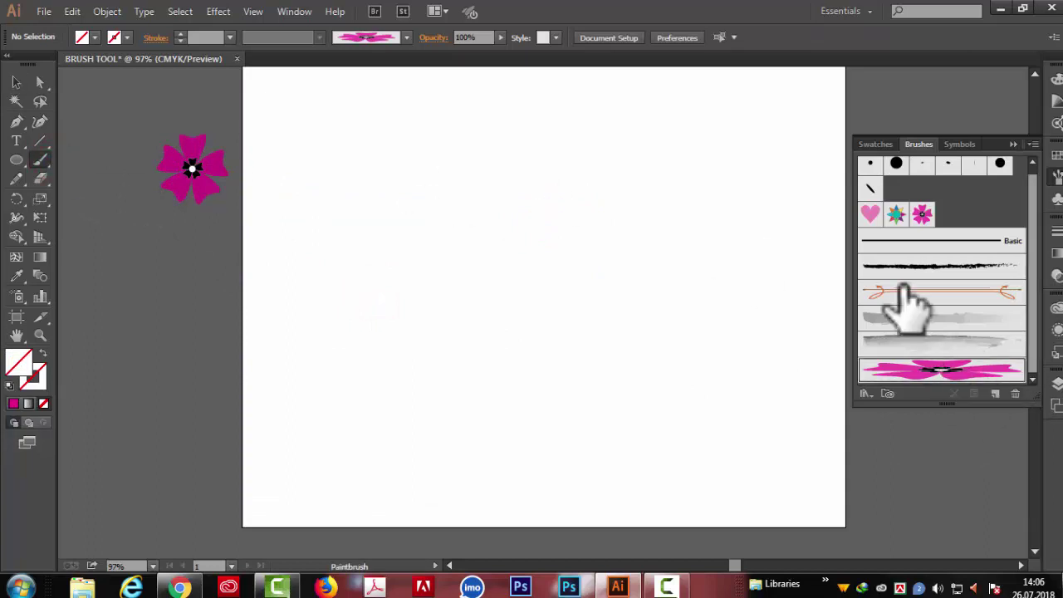
left_click_drag(486, 225, 544, 262)
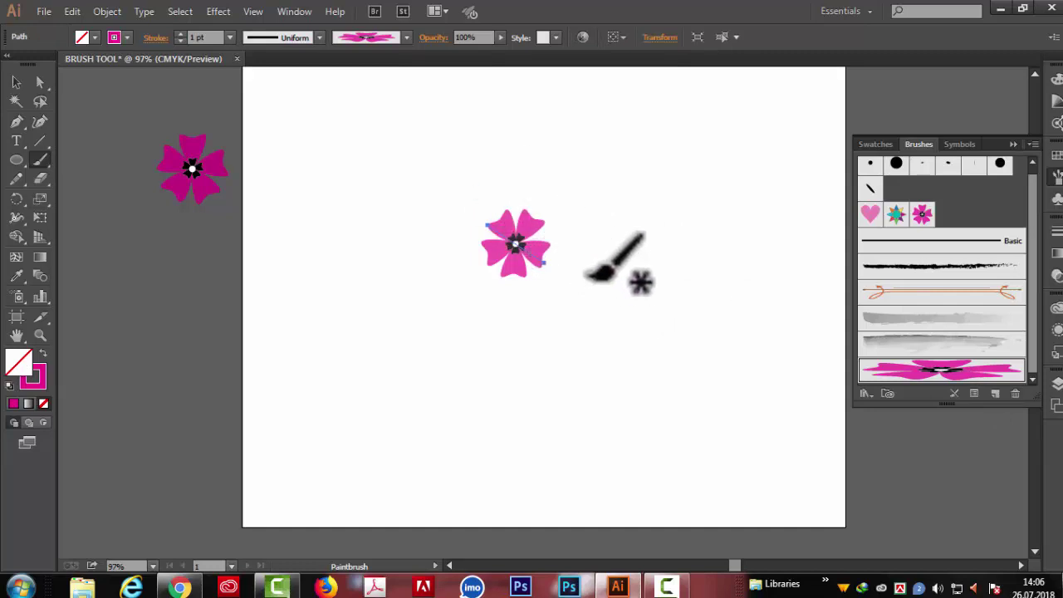
left_click_drag(347, 127, 482, 129)
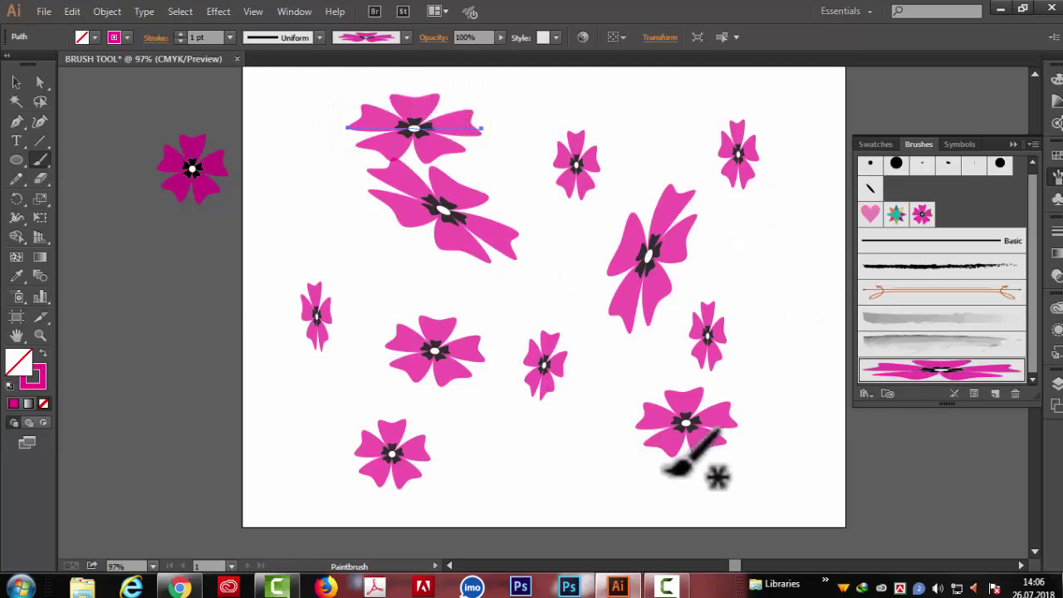
left_click_drag(713, 251, 764, 293)
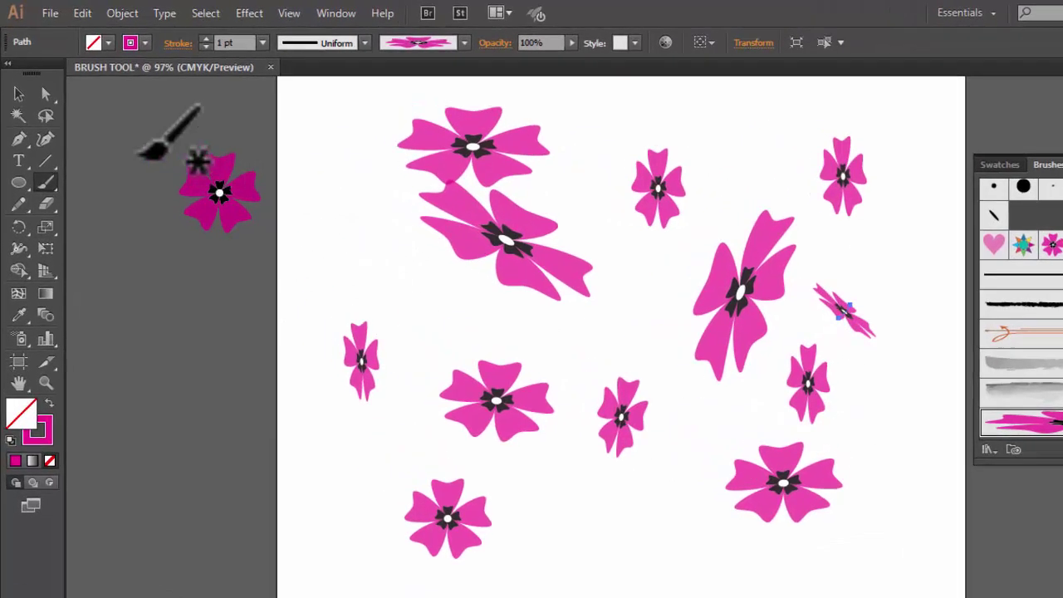
Step: Marquee-select all the painted test flower strokes
left_click_drag(437, 133, 968, 410)
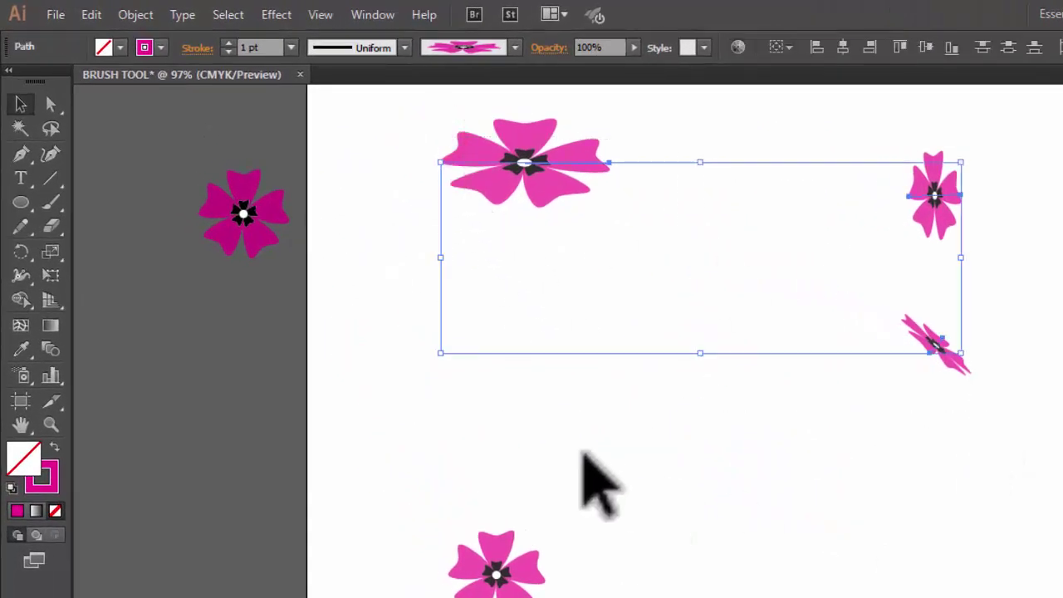
left_click(611, 403)
left_click_drag(458, 136, 968, 369)
Step: Delete the test strokes, then try a green flower and undo it
key("Delete")
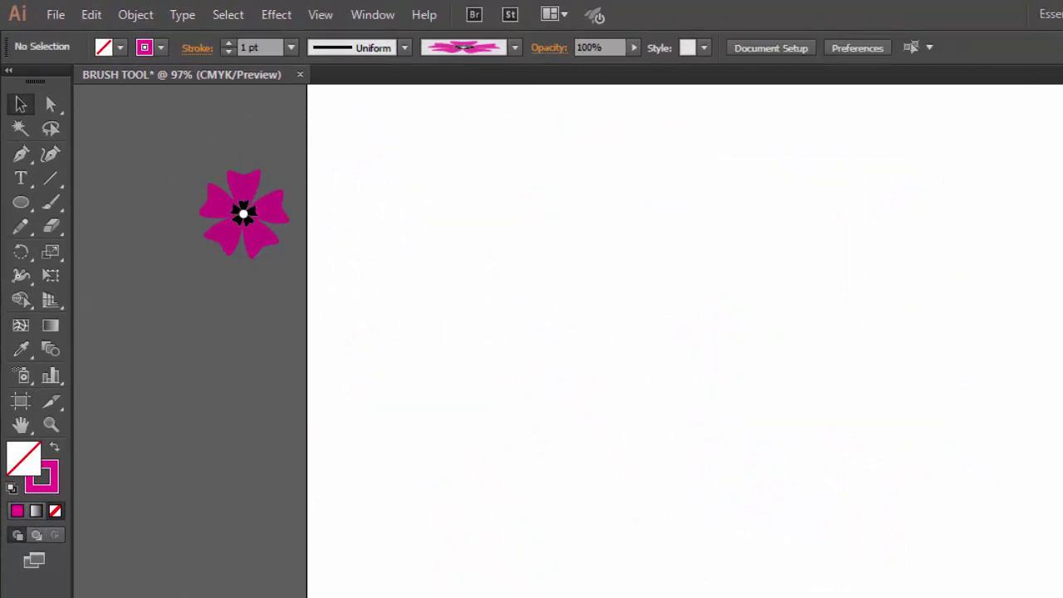
left_click(94, 37)
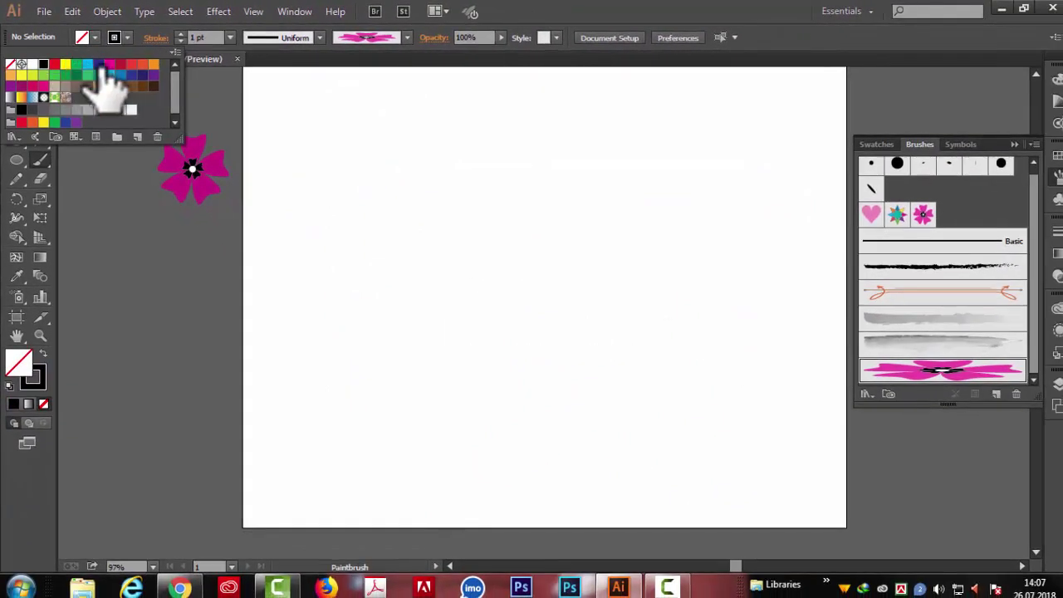
left_click(76, 64)
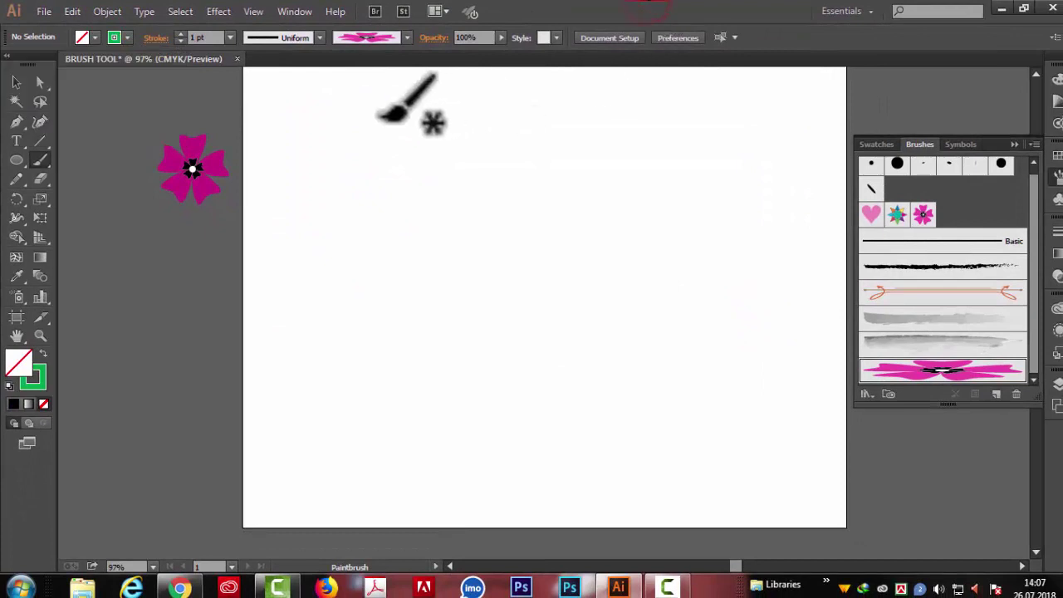
mouse_move(379, 131)
left_mouse_down()
mouse_move(470, 202)
mouse_move(460, 200)
left_mouse_up()
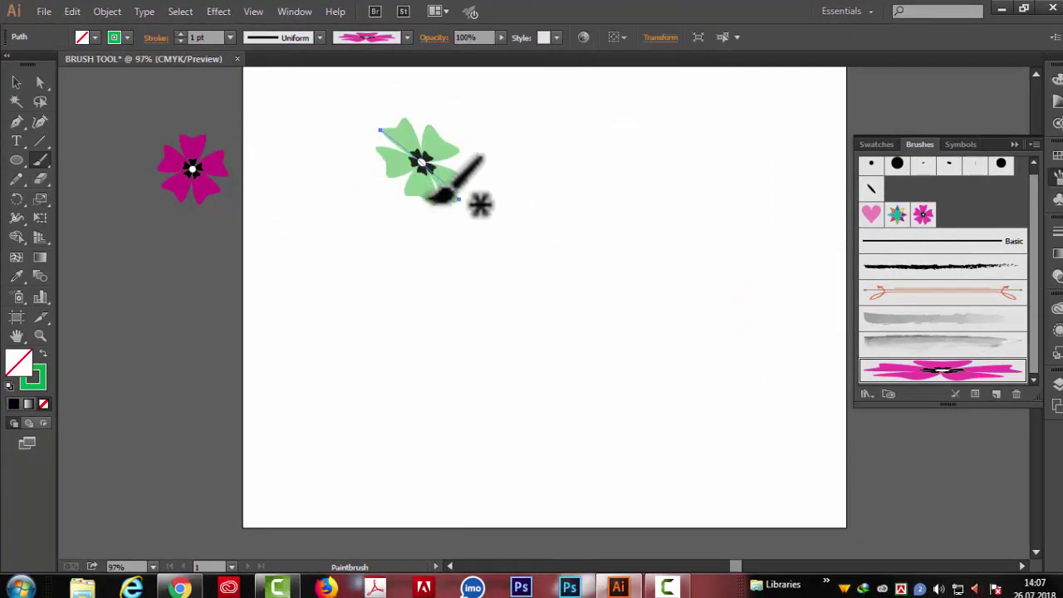
key("ctrl+z")
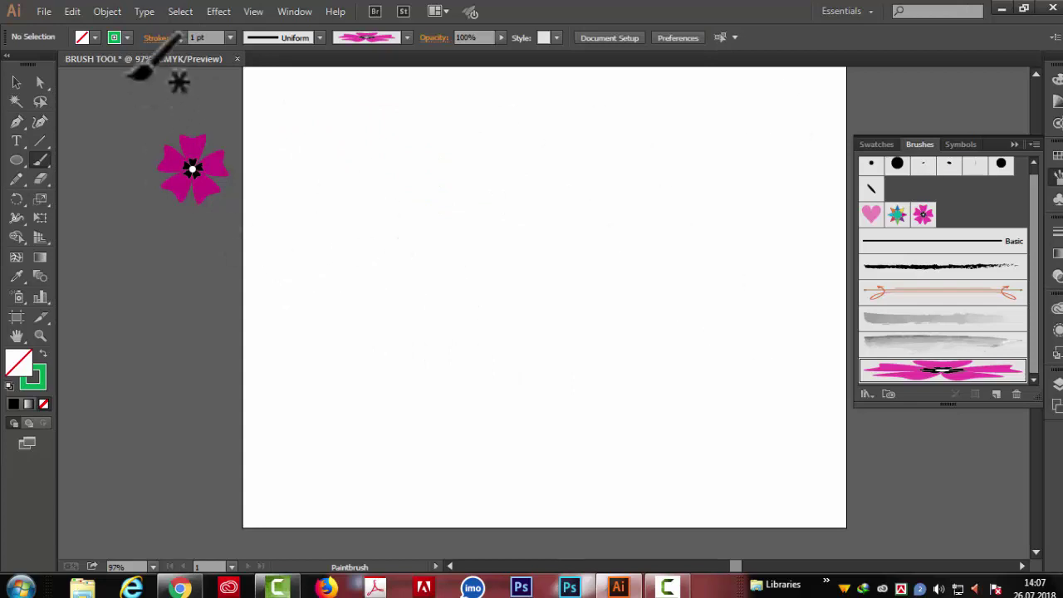
Step: Paint a red flower at the artboard's upper left
left_click(128, 37)
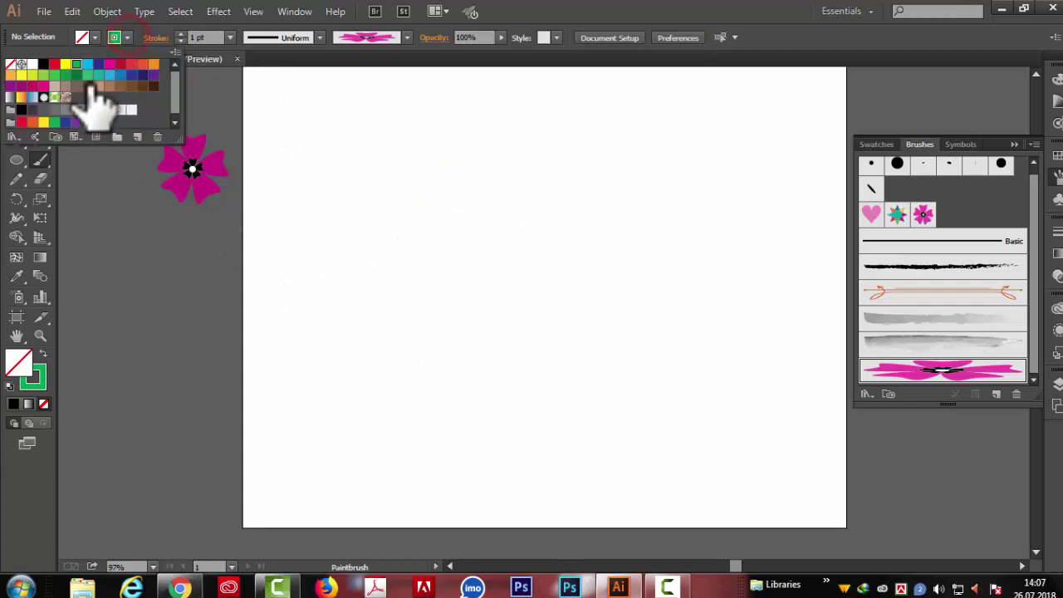
left_click(26, 75)
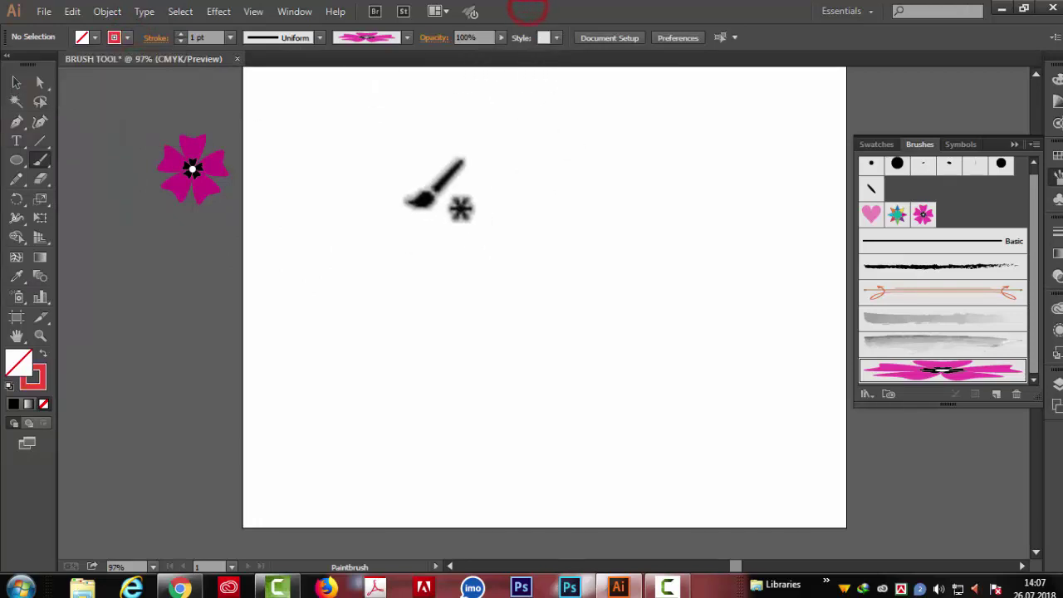
left_click_drag(391, 178, 449, 222)
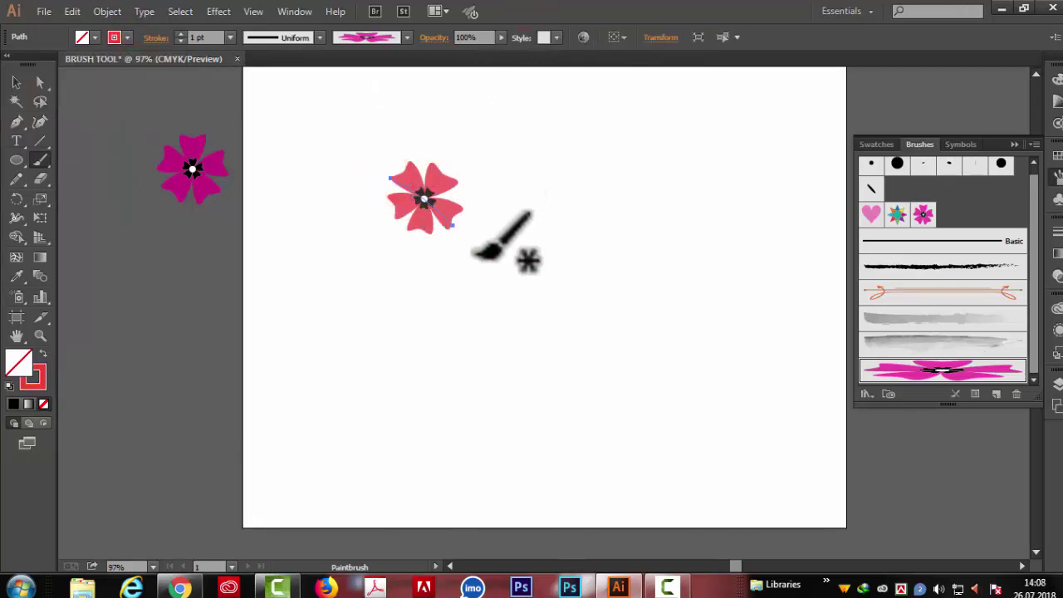
key("v")
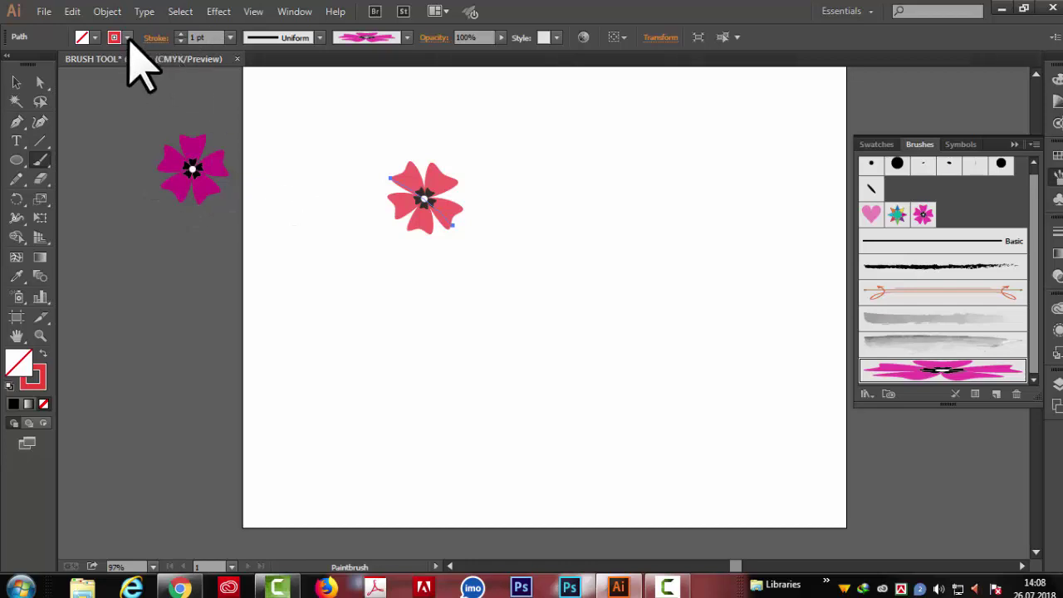
Step: Paint a light-blue flower below the red one
left_click(94, 99)
left_click(127, 37)
left_click(108, 65)
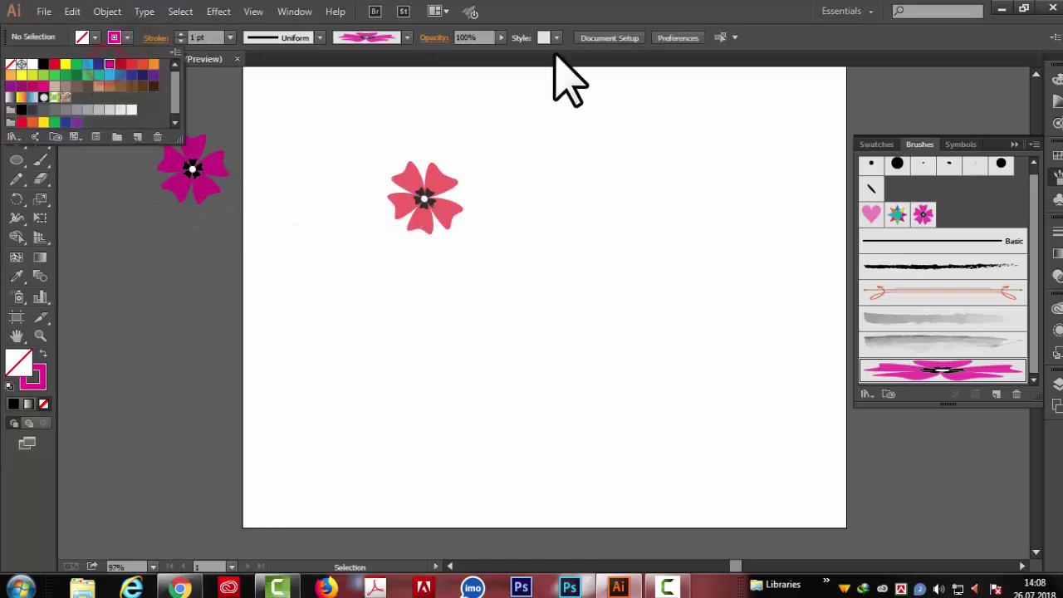
left_click(571, 10)
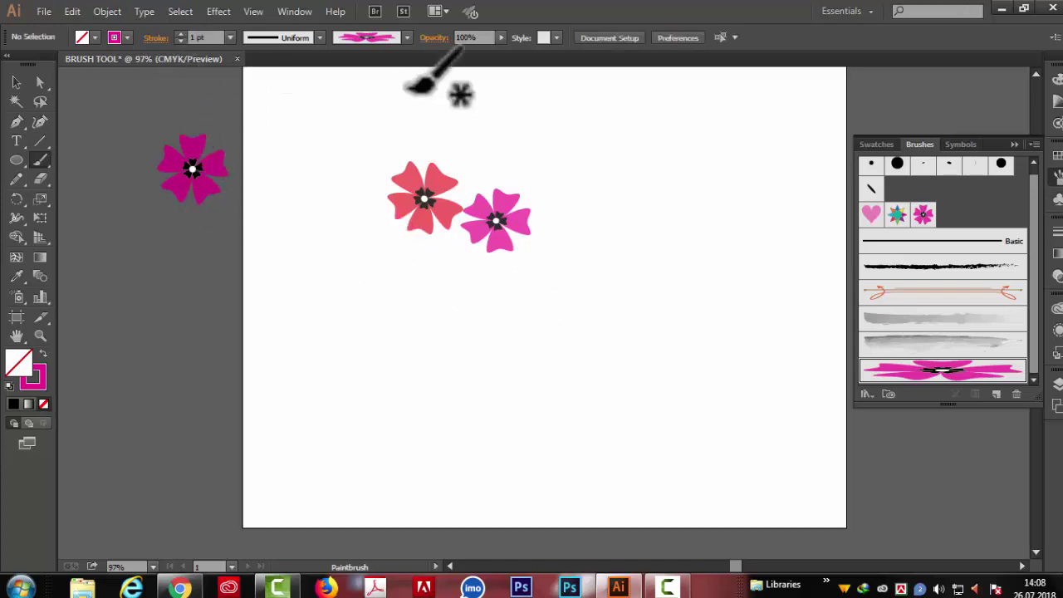
left_click(128, 37)
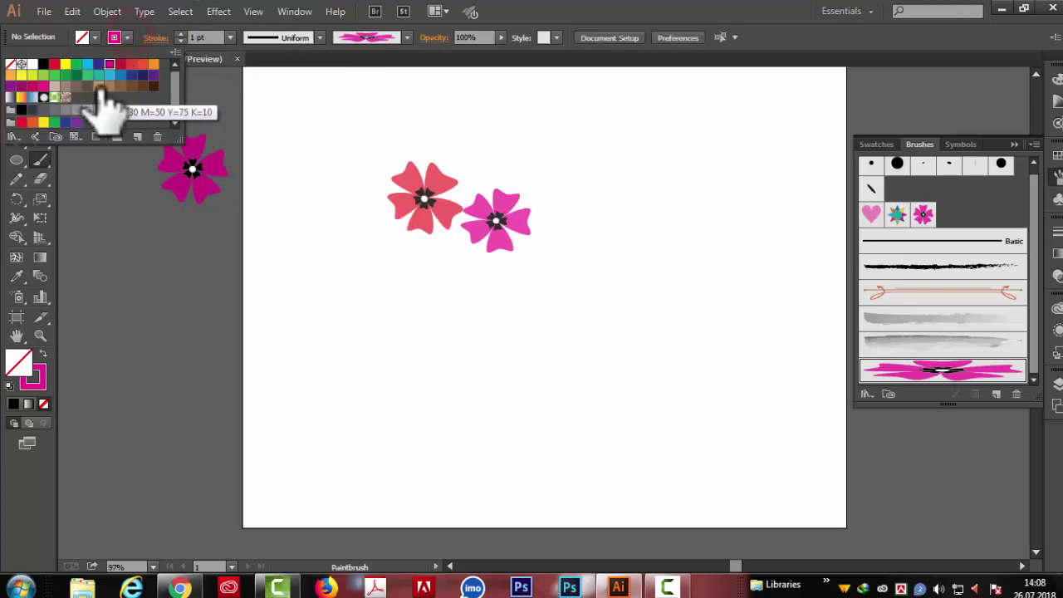
left_click(98, 79)
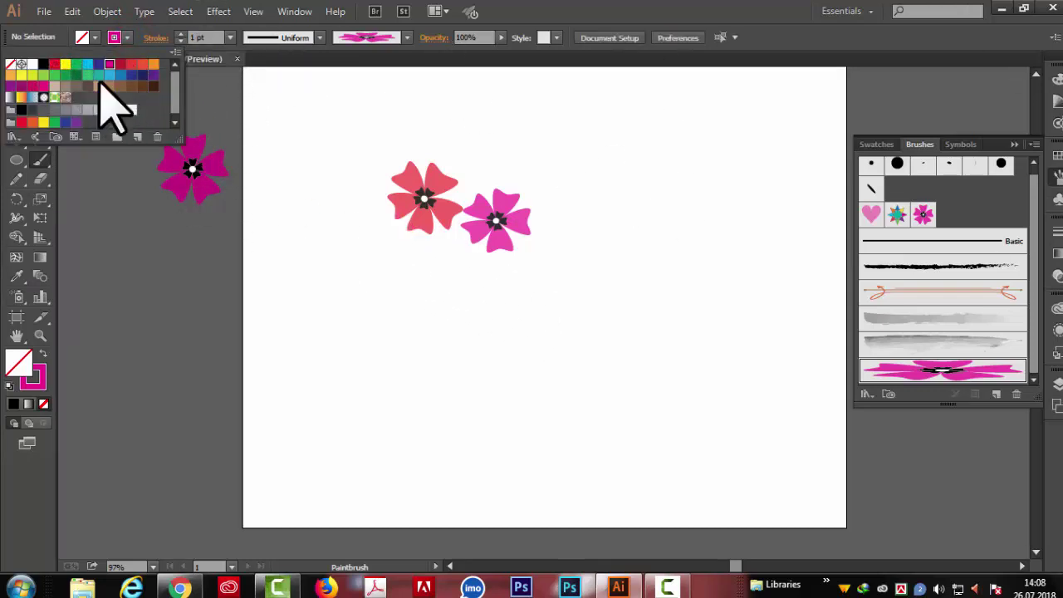
left_click(565, 21)
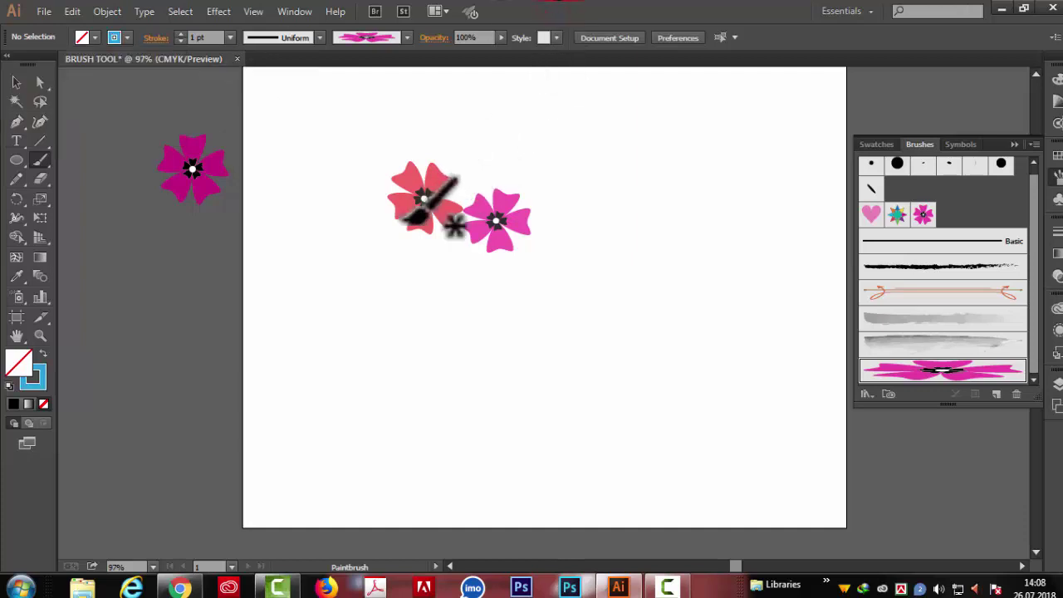
left_click(397, 265)
key("v")
Step: At 0.75 pt stroke, paint a small crimson flower above the red one
left_click(230, 37)
left_click(253, 89)
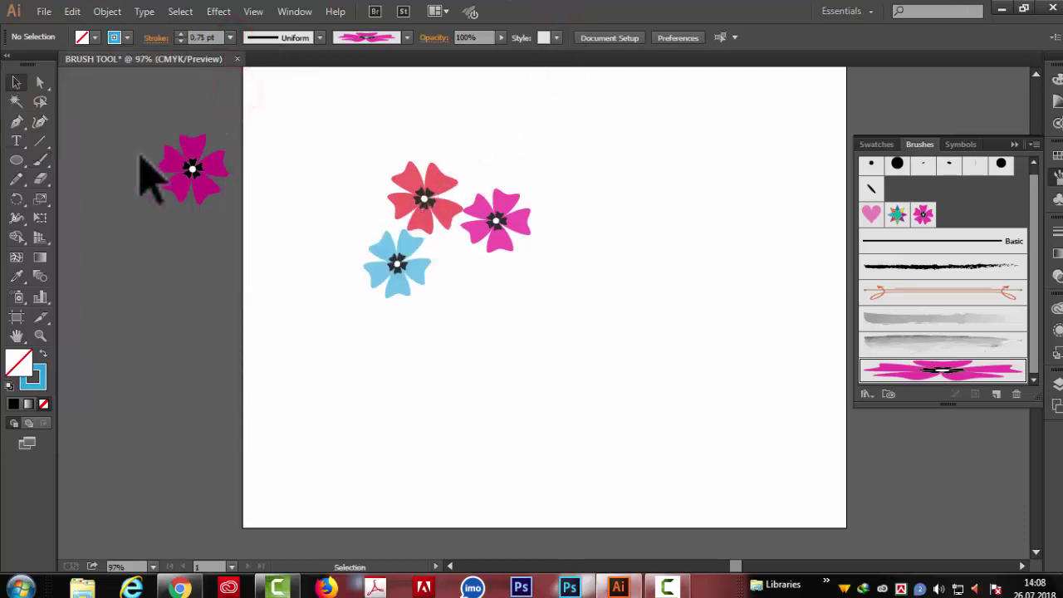
left_click(40, 159)
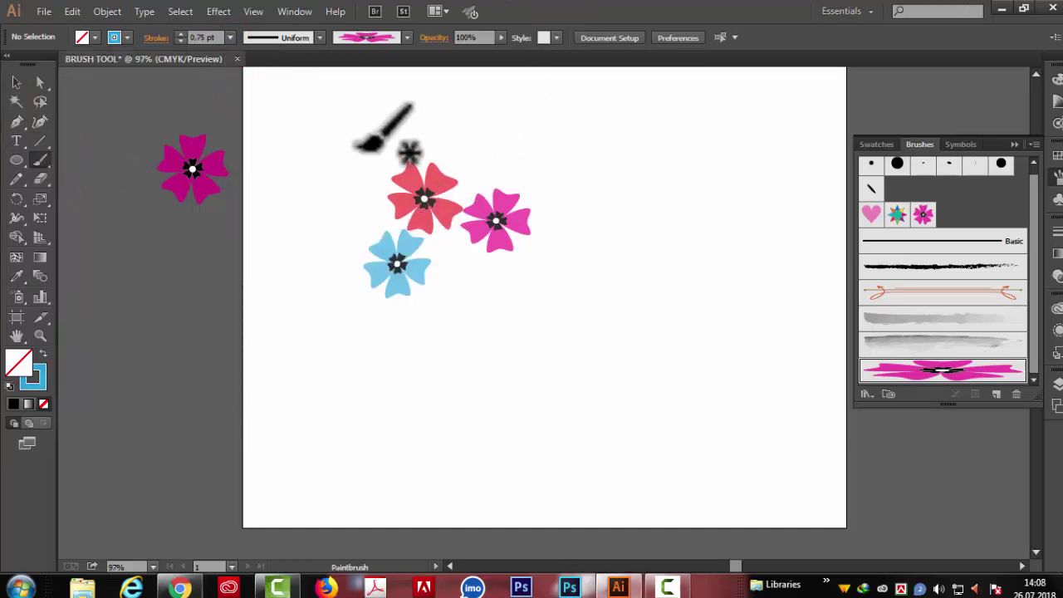
left_click(126, 37)
left_click(120, 65)
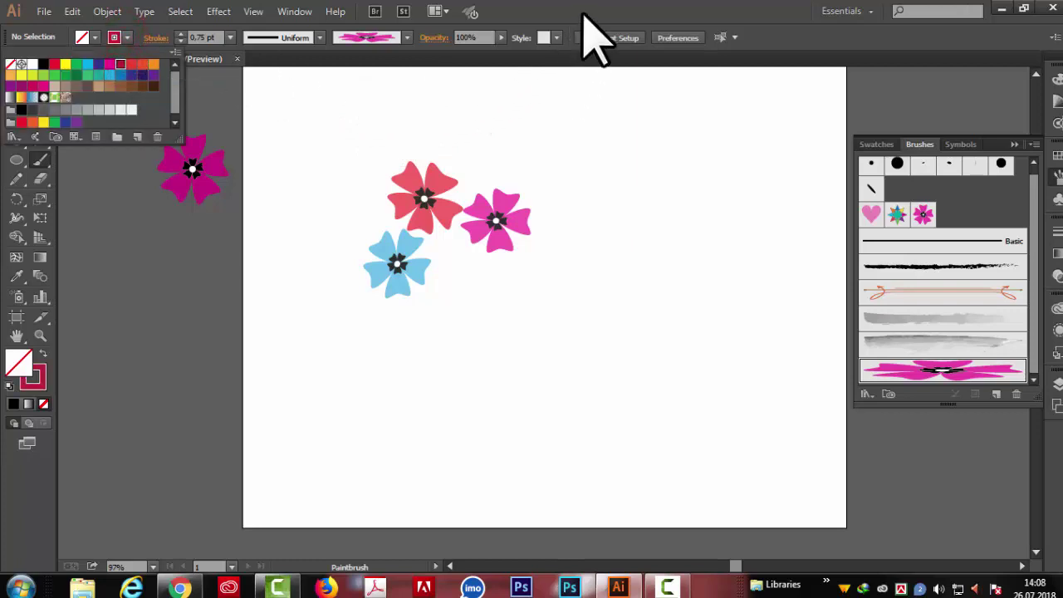
left_click_drag(410, 131, 439, 150)
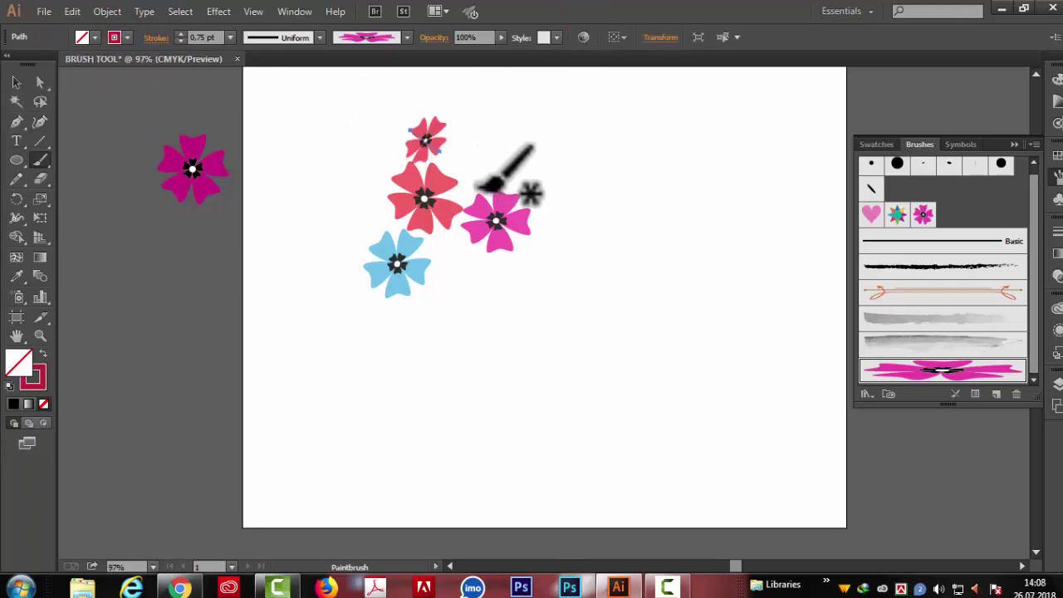
left_click_drag(435, 239, 461, 262)
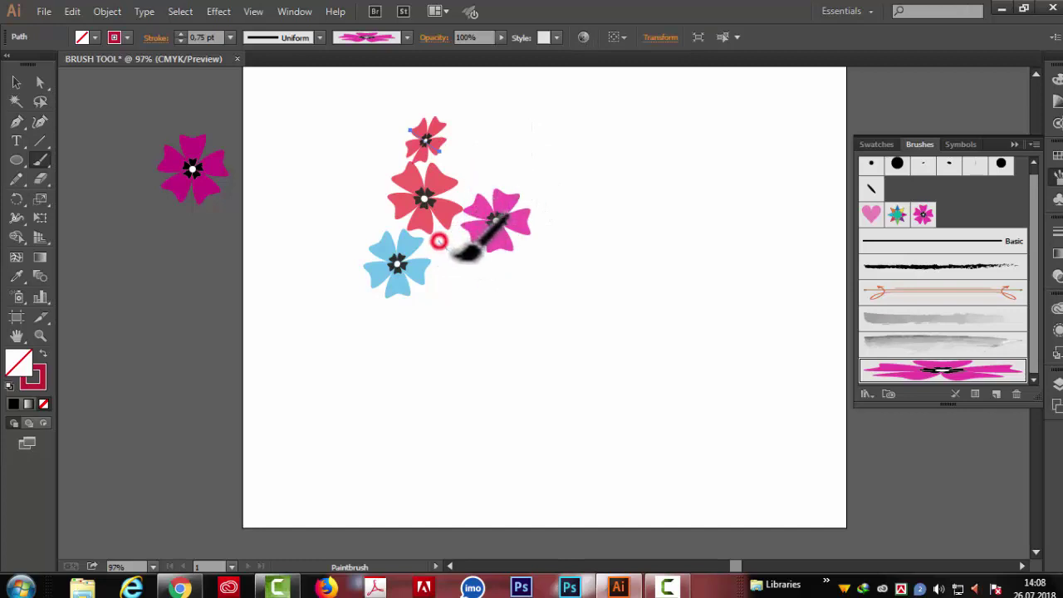
key("Delete")
Step: Paint a small dark blue flower above the magenta flower
left_click(127, 38)
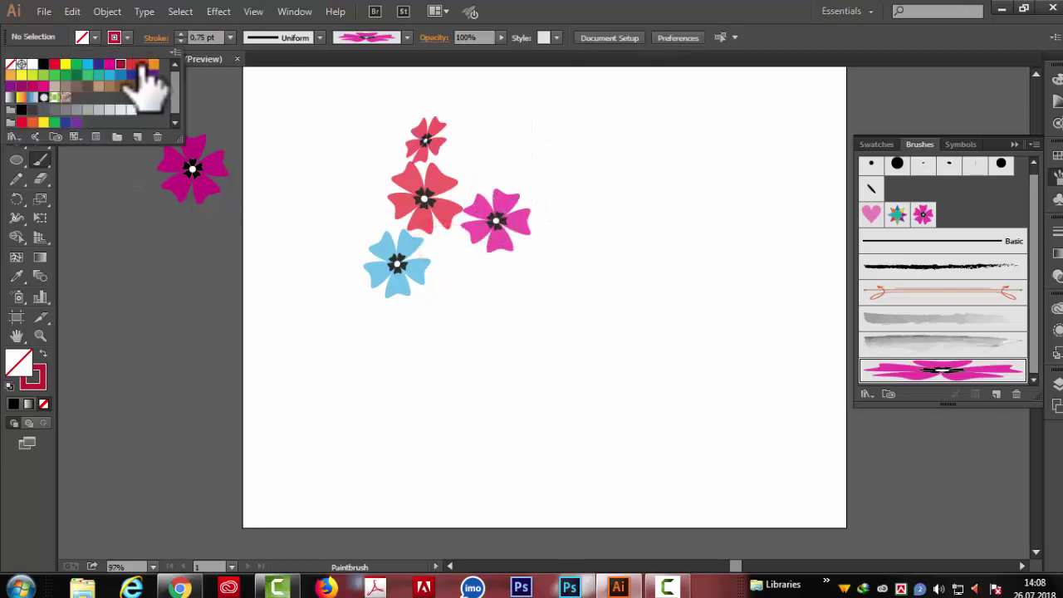
left_click(132, 76)
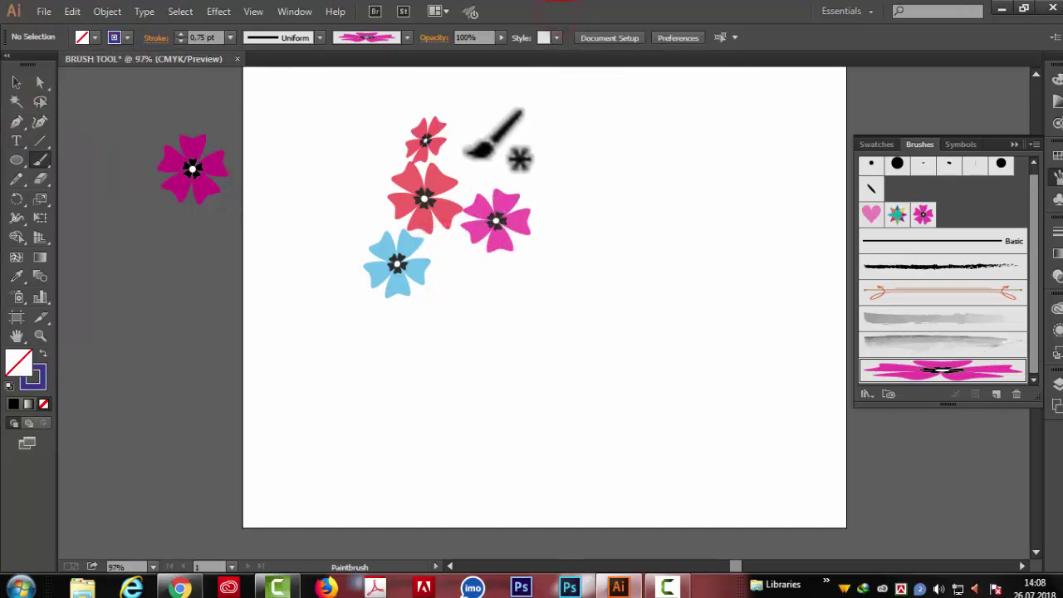
left_click_drag(501, 186, 502, 187)
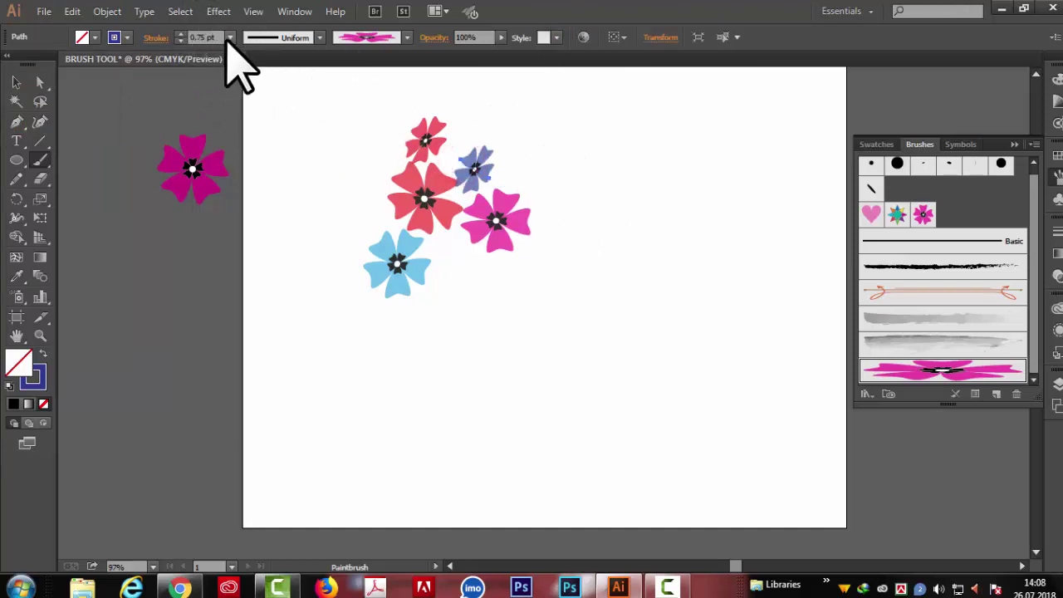
Step: Recolour the blue-purple flower magenta and set stroke weight to 0.5 pt
left_click(127, 38)
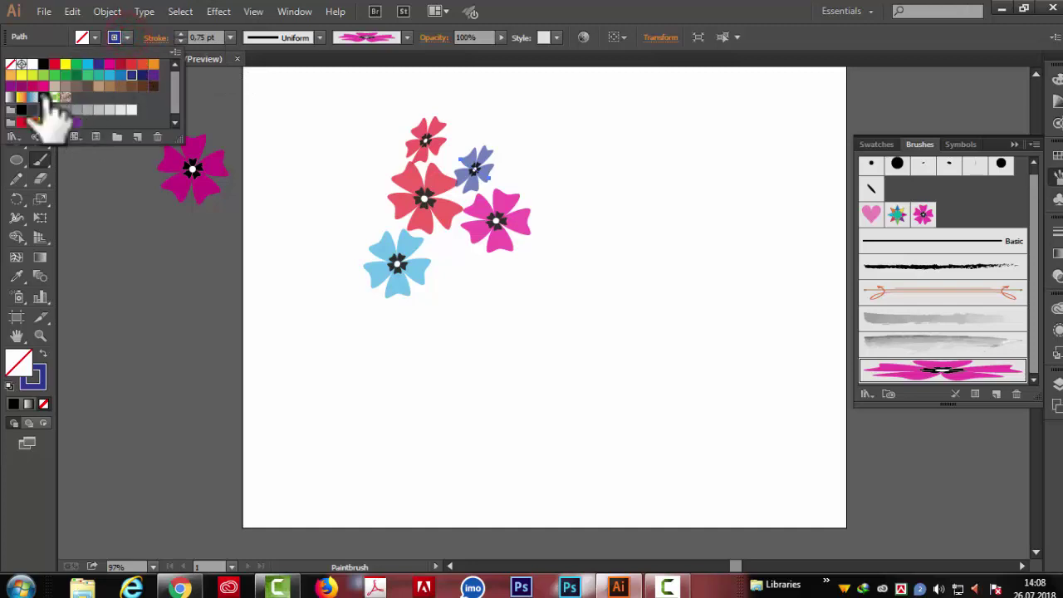
left_click(23, 85)
left_click(230, 37)
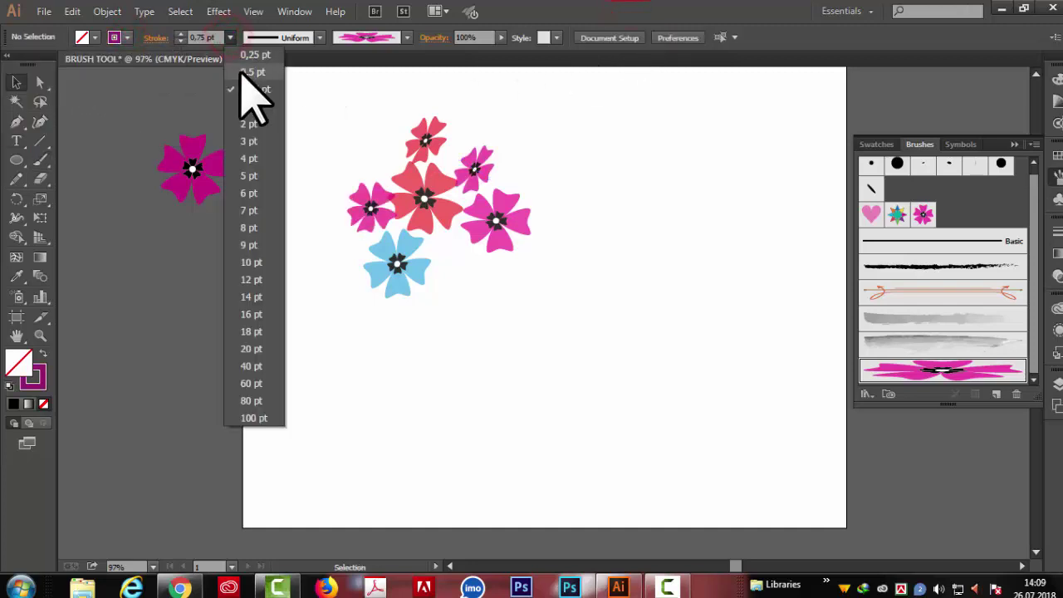
left_click(249, 72)
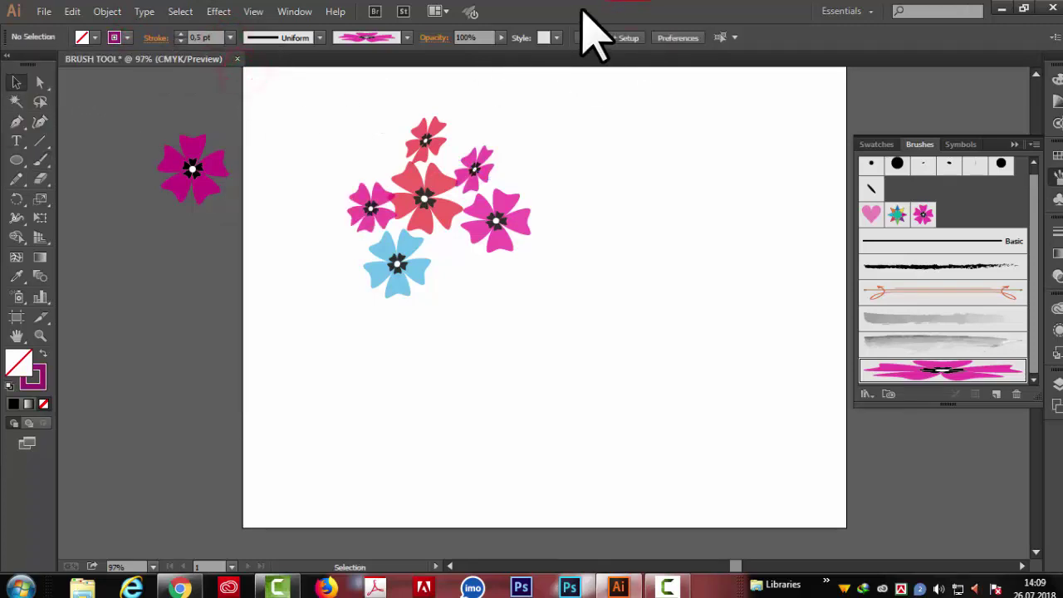
Step: Stamp seven small green flowers around the bouquet's edges
left_click(126, 37)
left_click(87, 75)
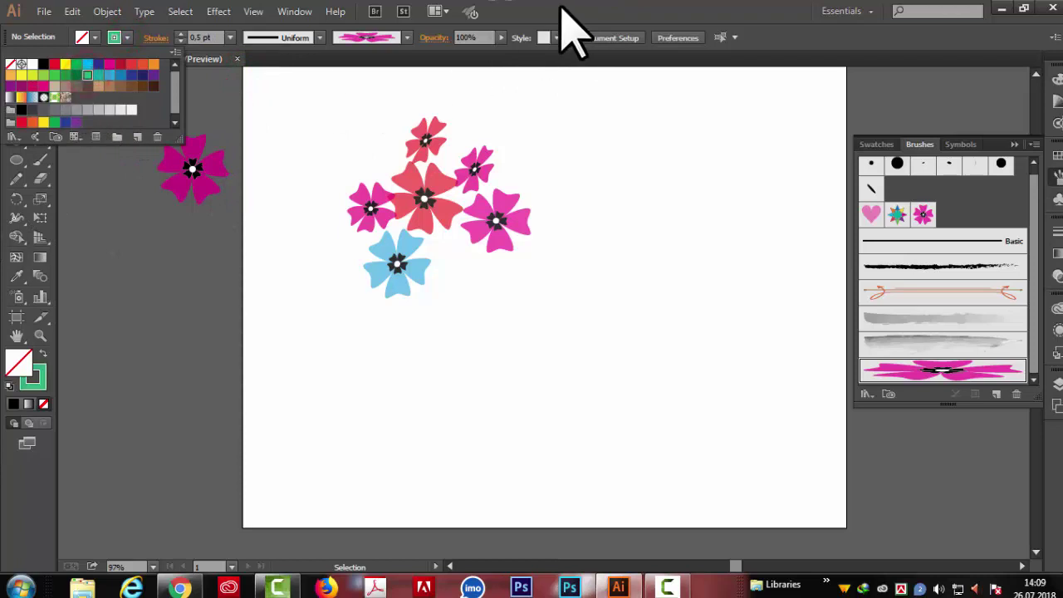
left_click(570, 11)
left_click(40, 160)
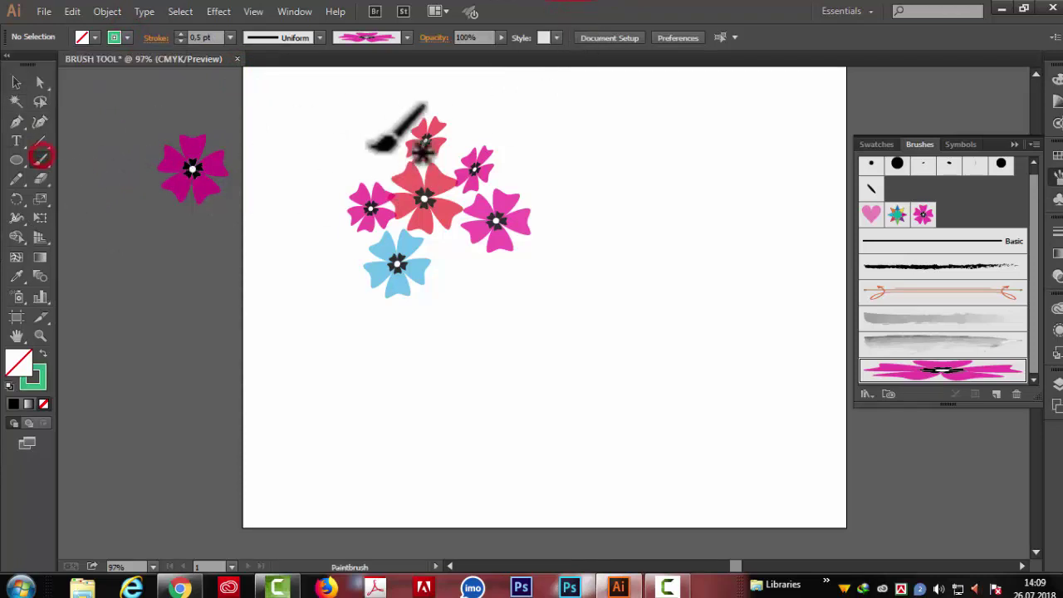
left_click(373, 145)
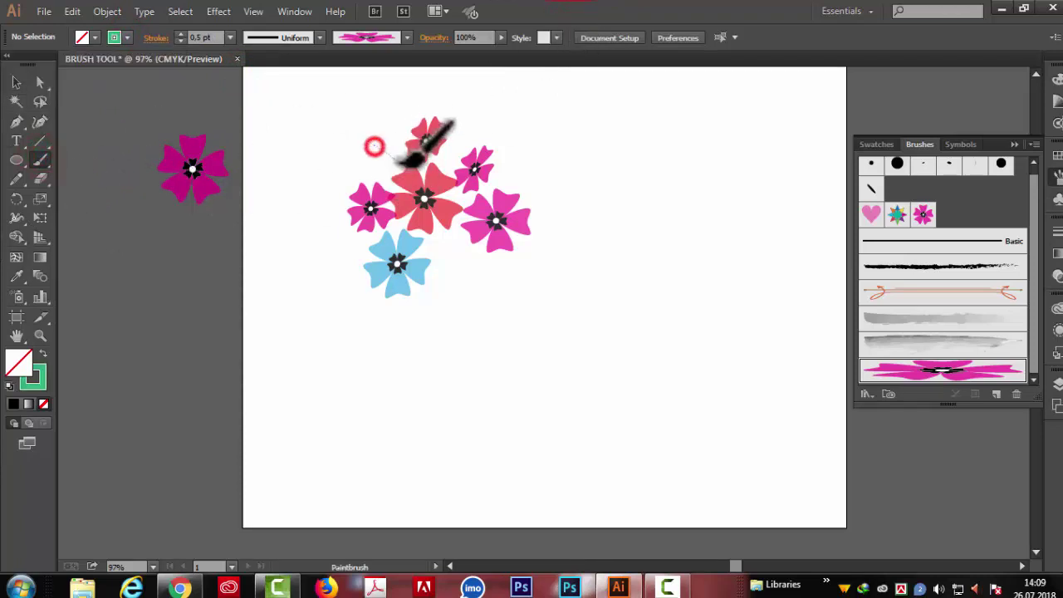
left_click(449, 152)
left_click(444, 250)
left_click(495, 272)
left_click(510, 180)
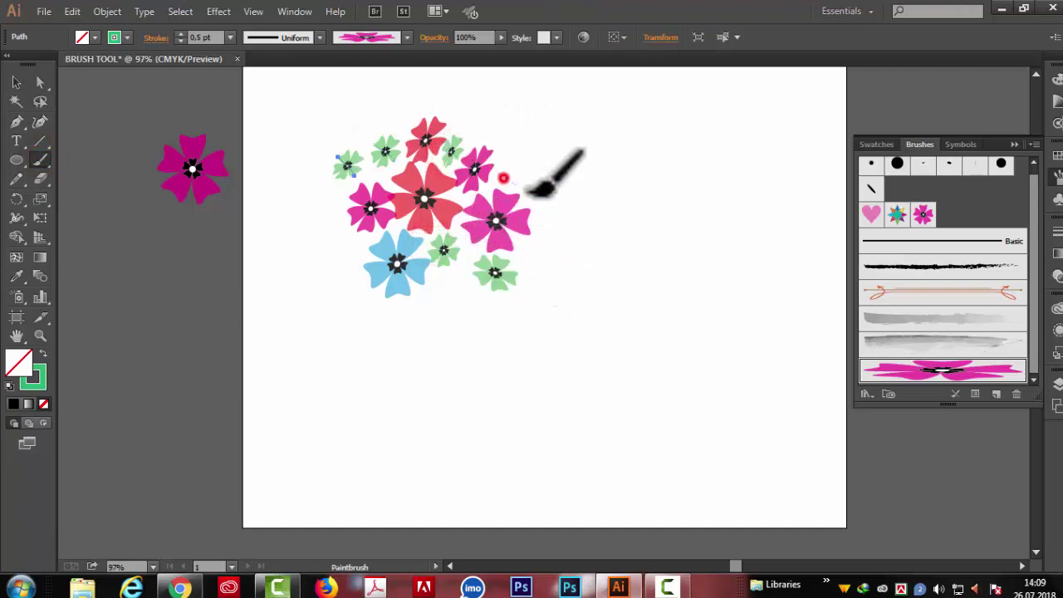
left_click(348, 164)
left_click(350, 241)
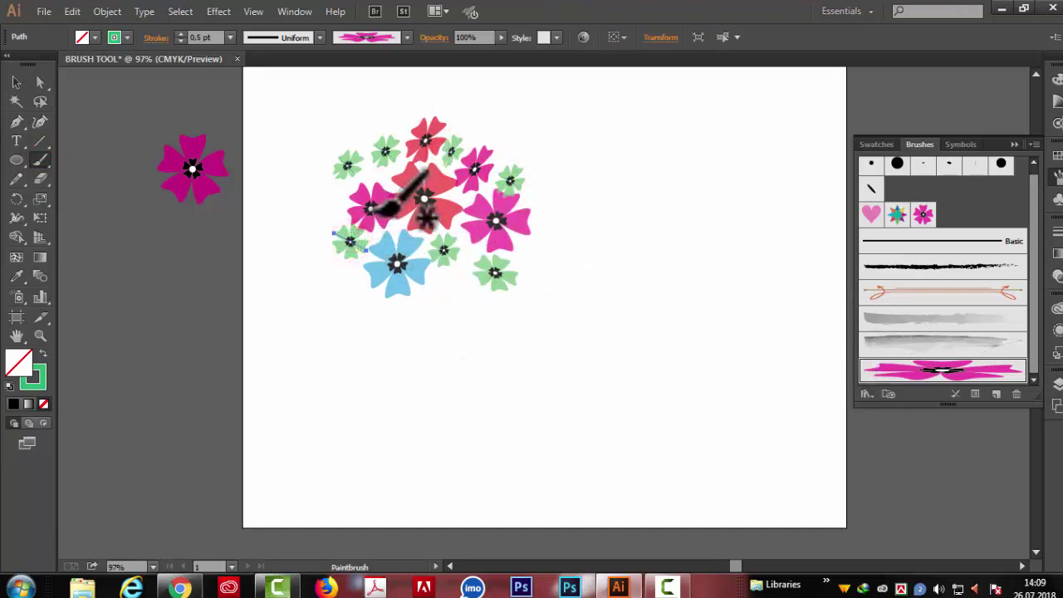
left_click(16, 82)
left_click(547, 150)
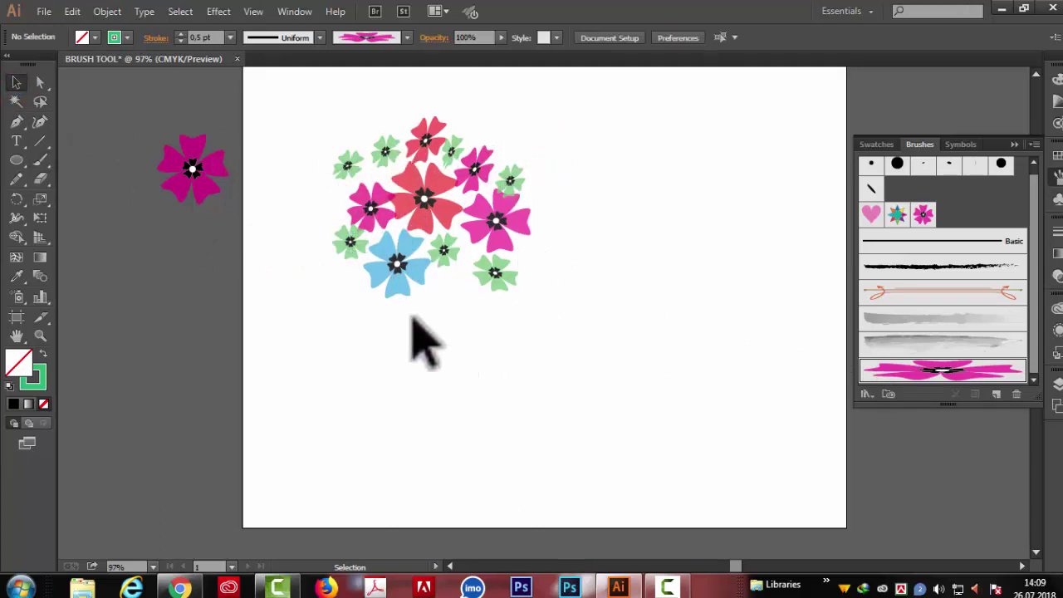
Step: Set the stroke to orange at 2 pt
left_click(128, 37)
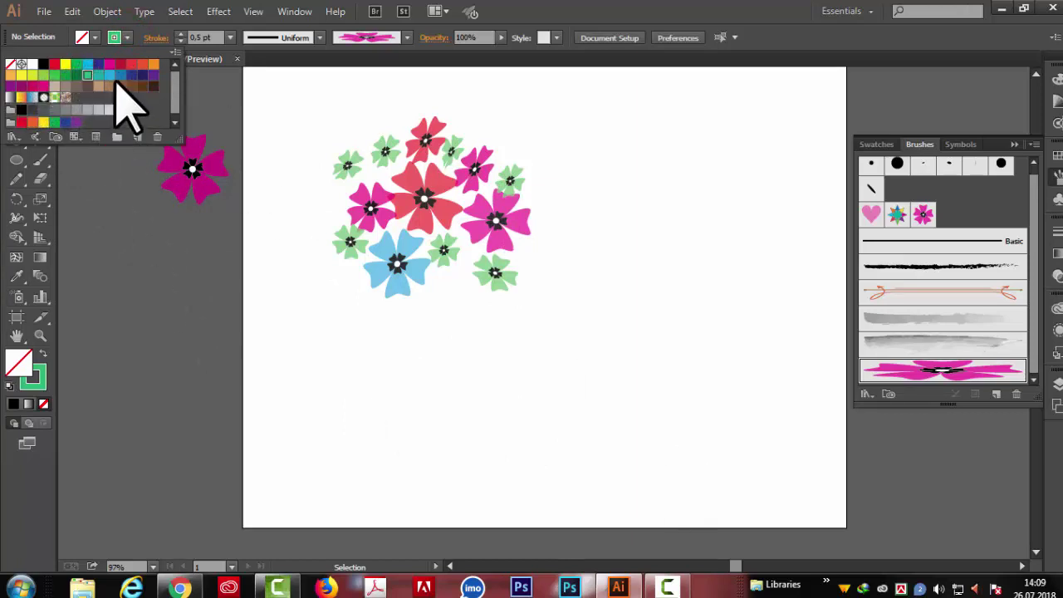
left_click(154, 64)
key("Escape")
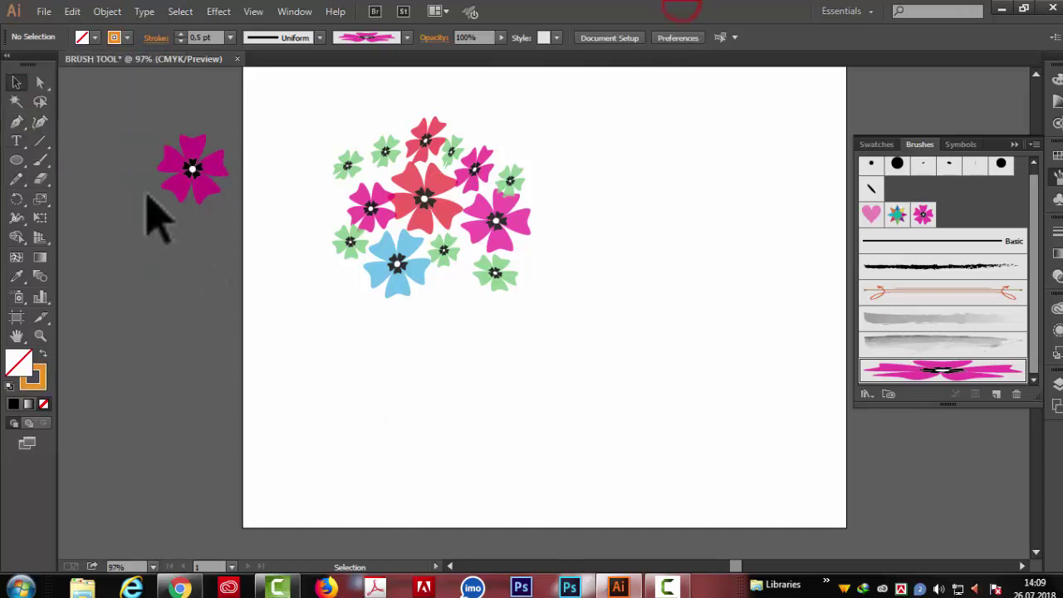
left_click(230, 37)
left_click(247, 119)
Step: Paint small orange flowers along the bouquet's lower and left edges, undoing oversized ones
key("b")
left_click_drag(446, 281, 523, 325)
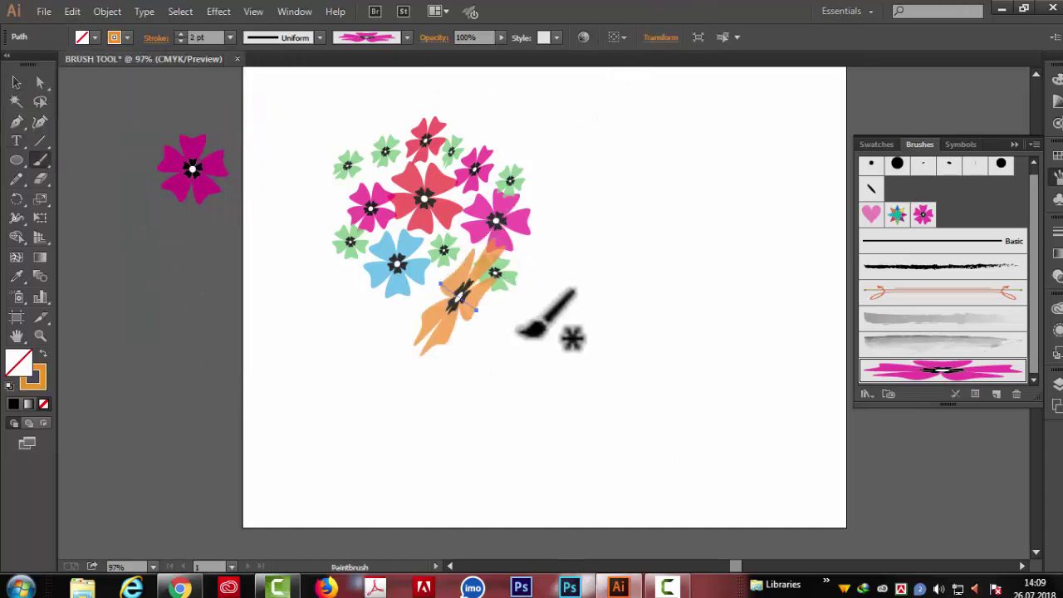
key("ctrl+z")
left_click_drag(412, 318, 484, 320)
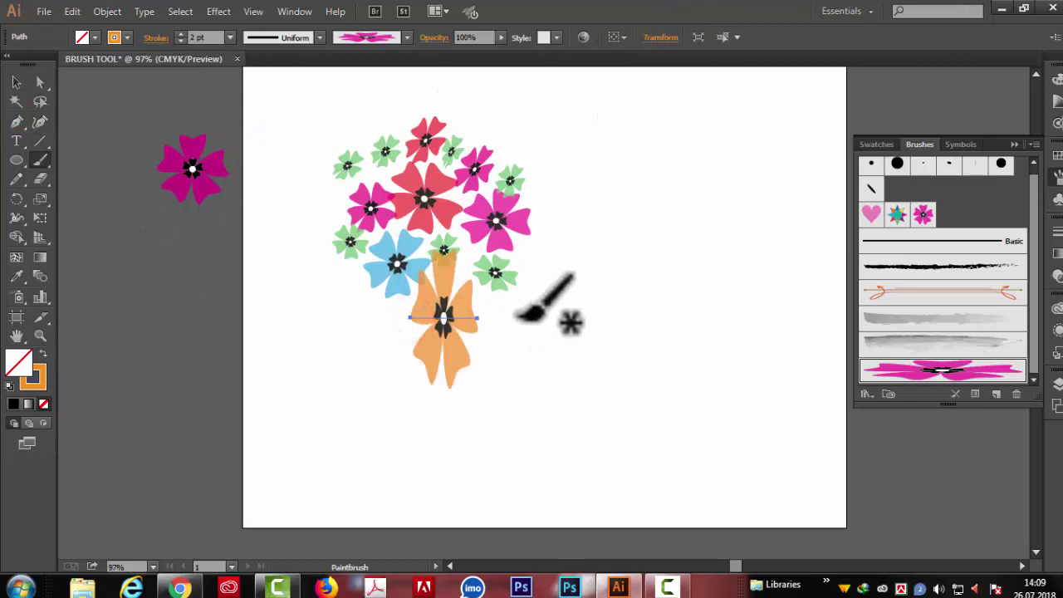
key("ctrl+z")
left_click_drag(425, 300, 332, 200)
left_click(365, 299)
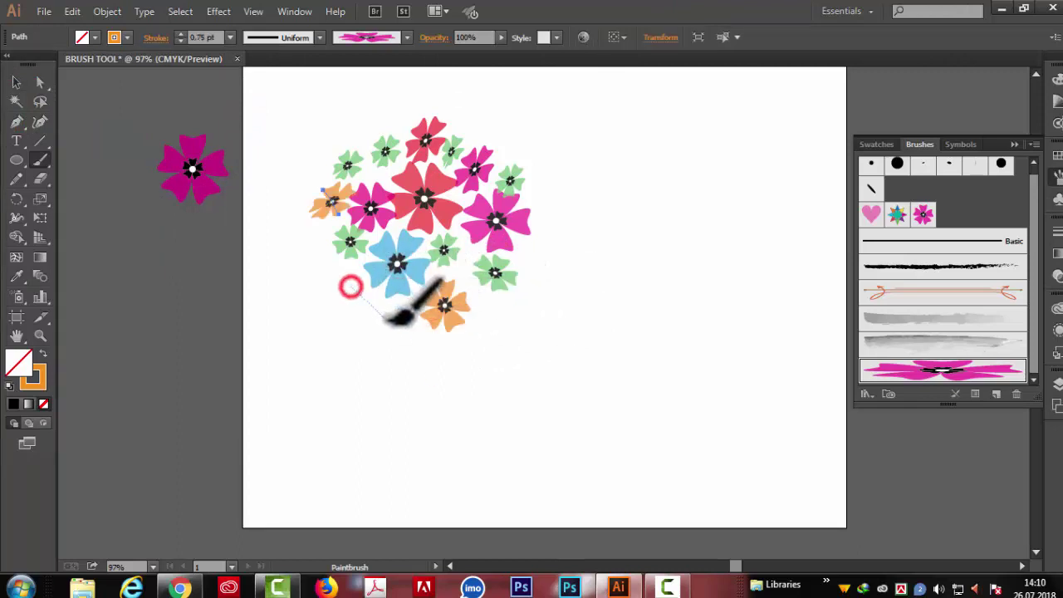
left_click(536, 258)
key("v")
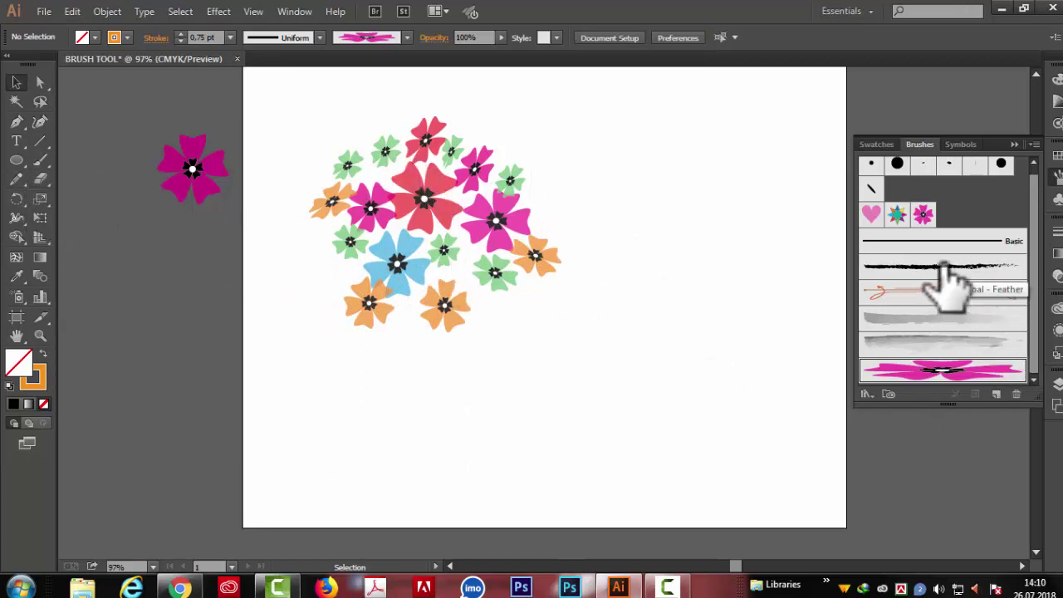
Step: Add the Charcoal brush from the Artistic_ChalkCharcoalPencil library, then close the library
left_click(866, 394)
mouse_move(901, 230)
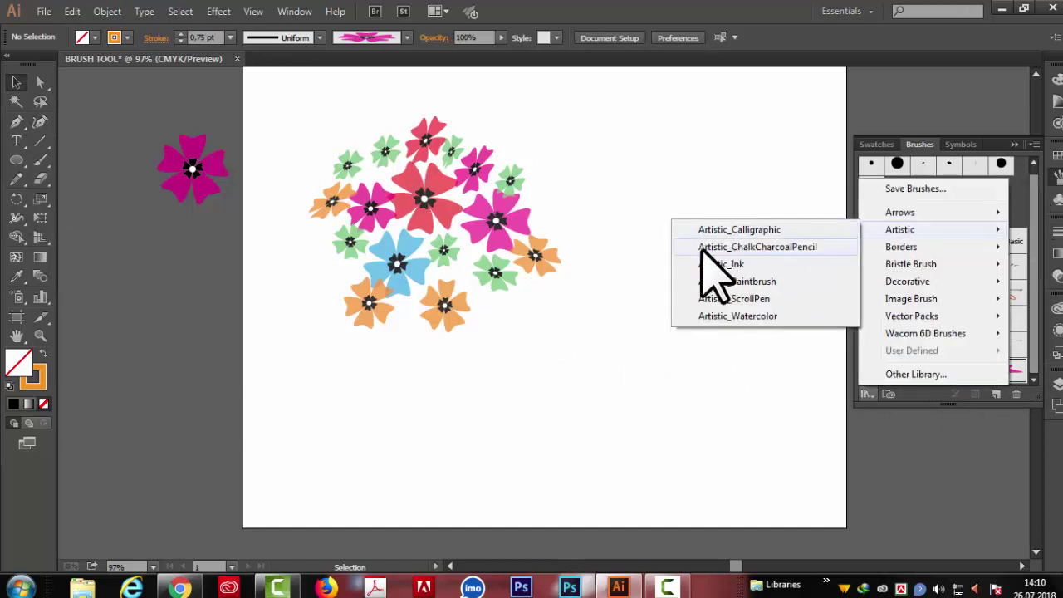
left_click(785, 247)
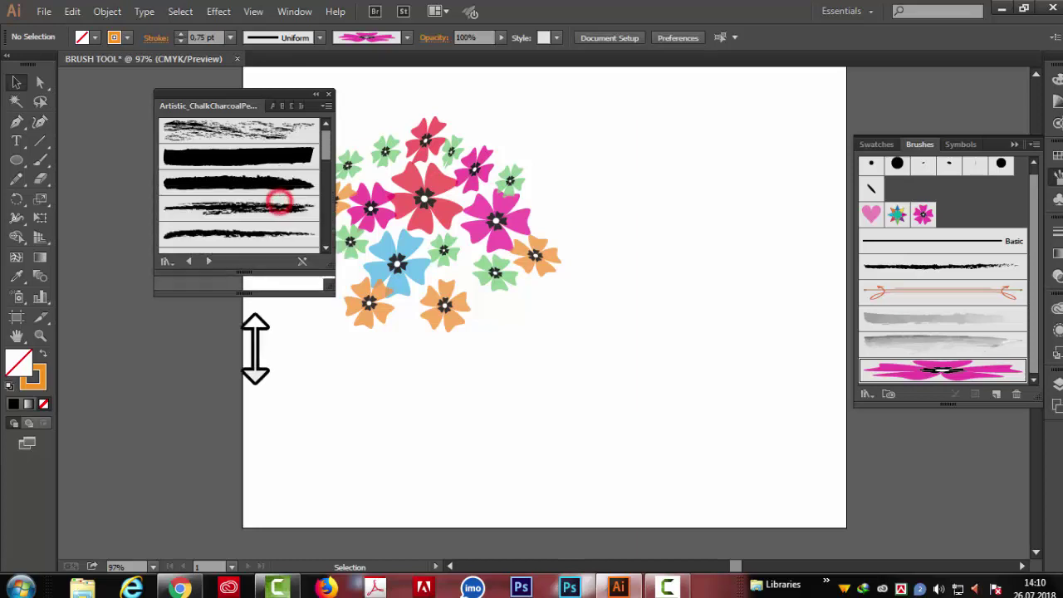
left_click_drag(280, 204, 249, 475)
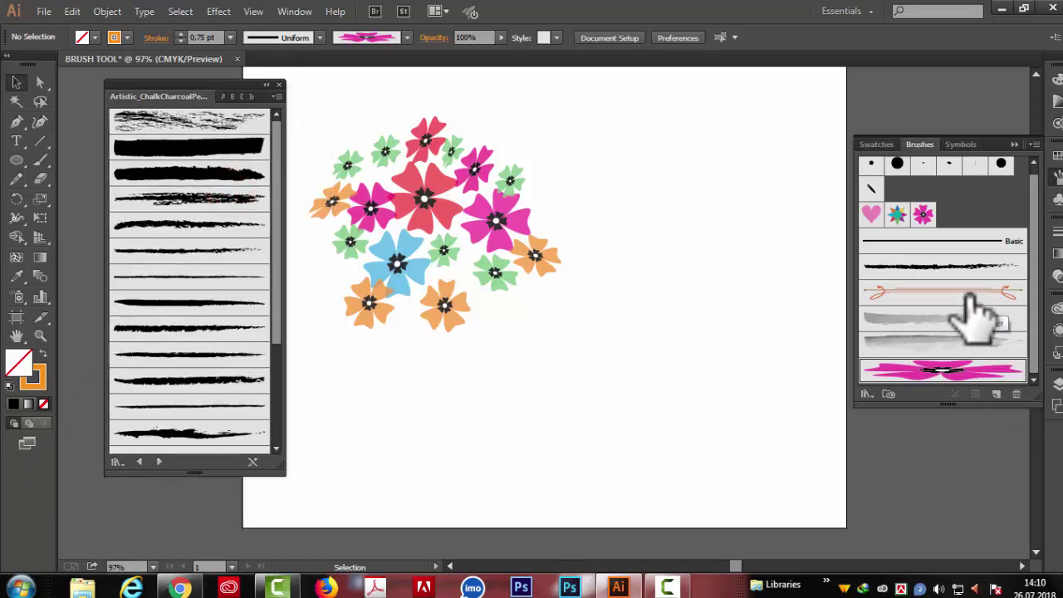
left_click(202, 306)
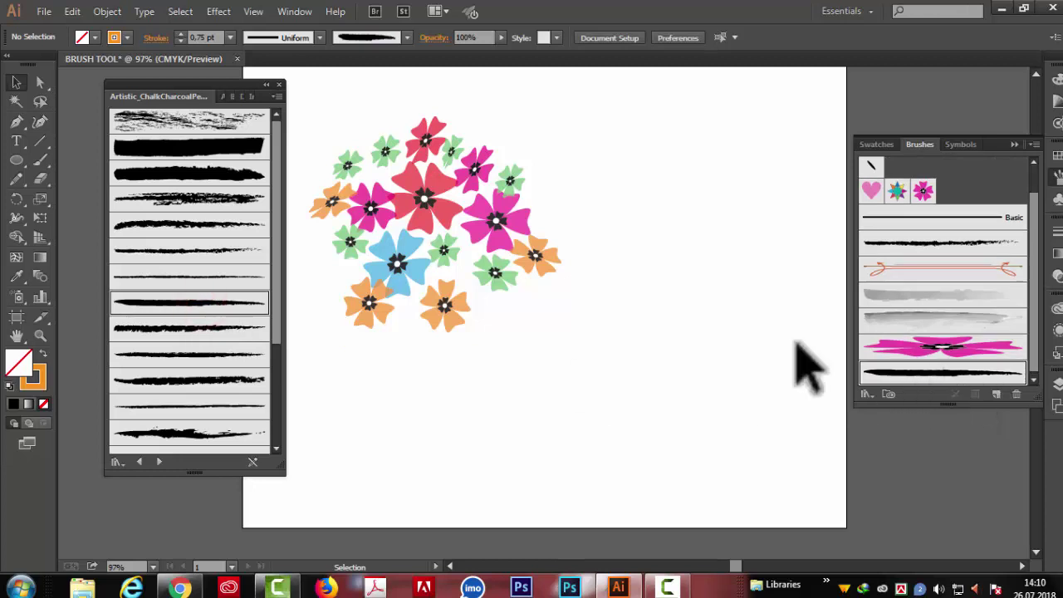
left_click(279, 84)
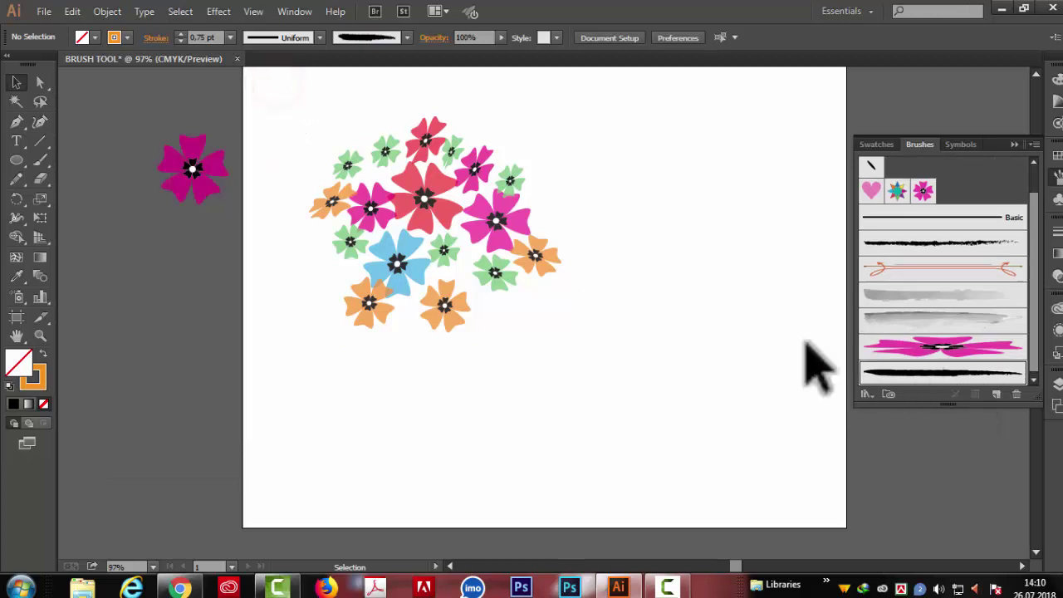
Step: Draw three green charcoal-brush stems down from the bouquet
left_click(129, 37)
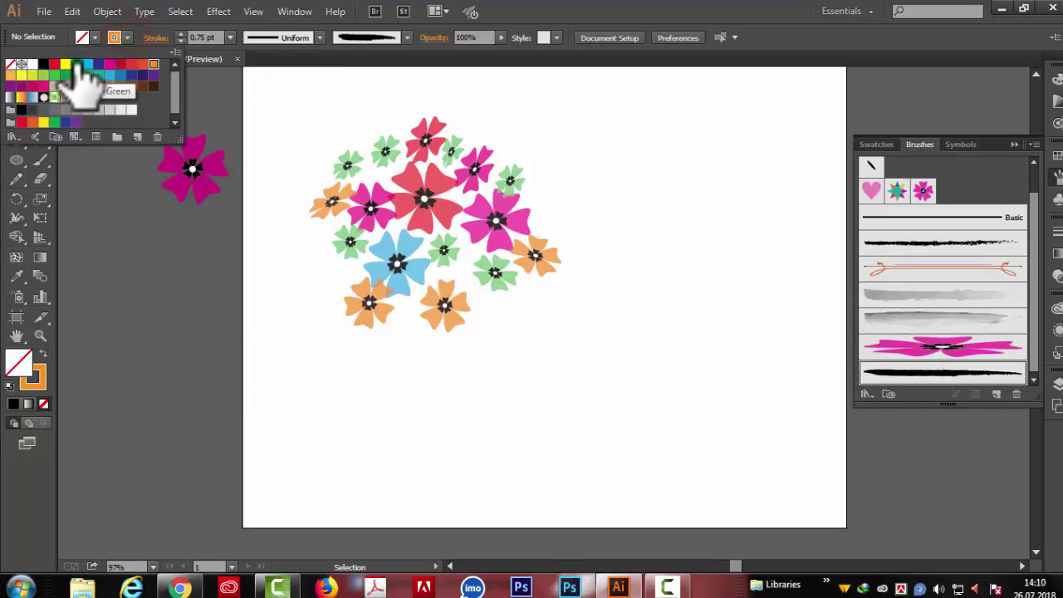
left_click(73, 68)
left_click(641, 5)
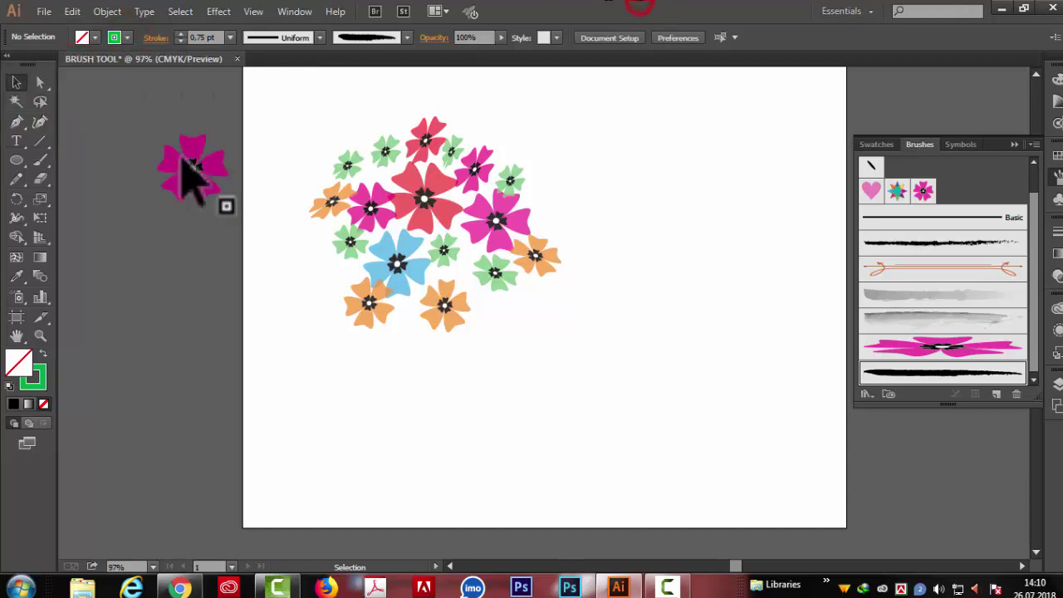
left_click(41, 160)
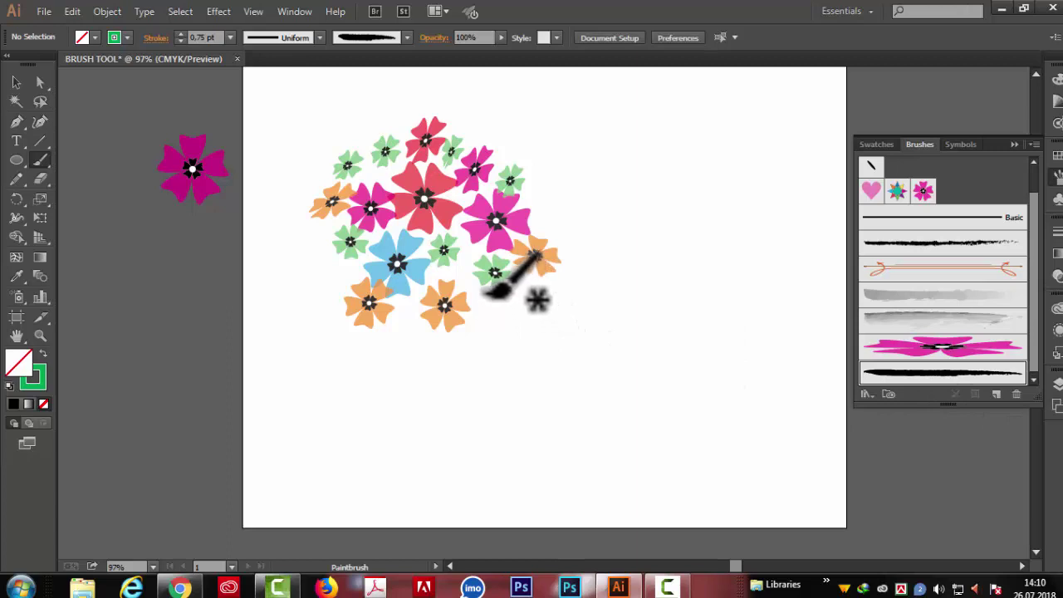
left_click_drag(494, 292, 603, 474)
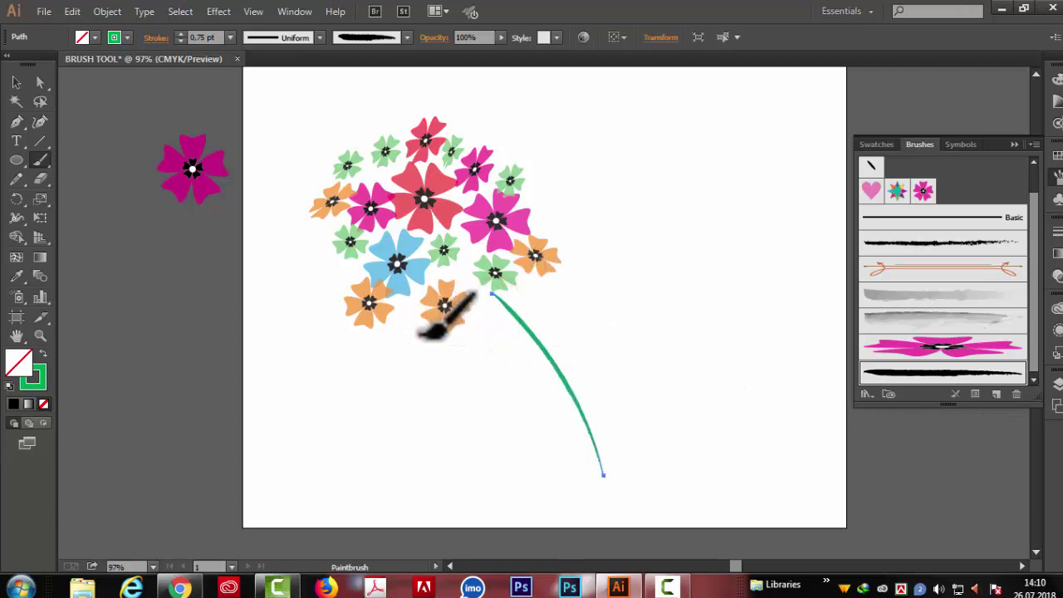
left_click_drag(401, 324, 580, 499)
left_click_drag(478, 323, 583, 490)
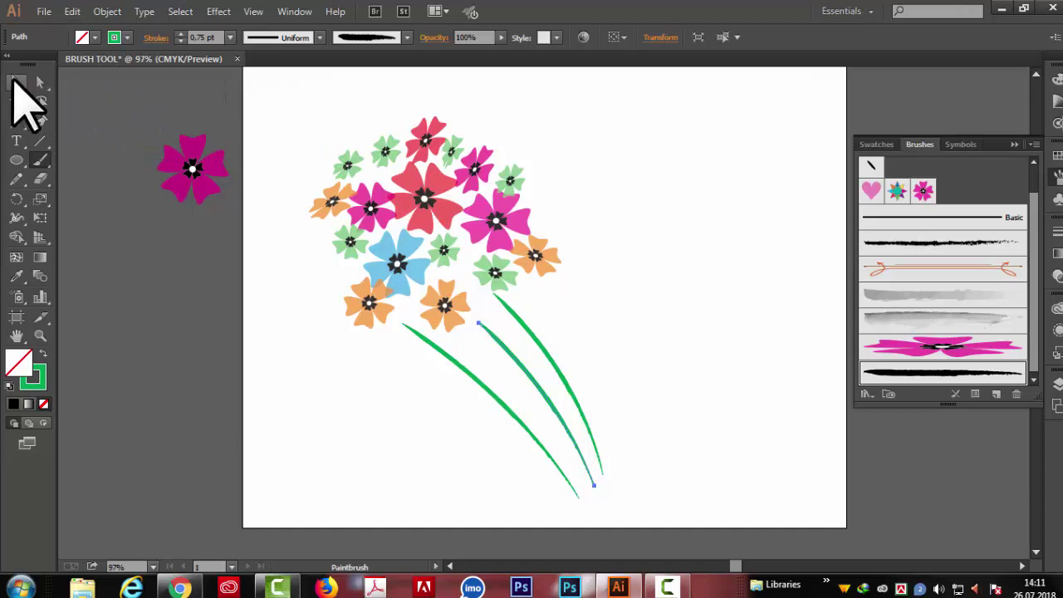
Step: Deselect everything and set the stroke weight to 2 pt
left_click(14, 81)
left_click(108, 128)
left_click(229, 37)
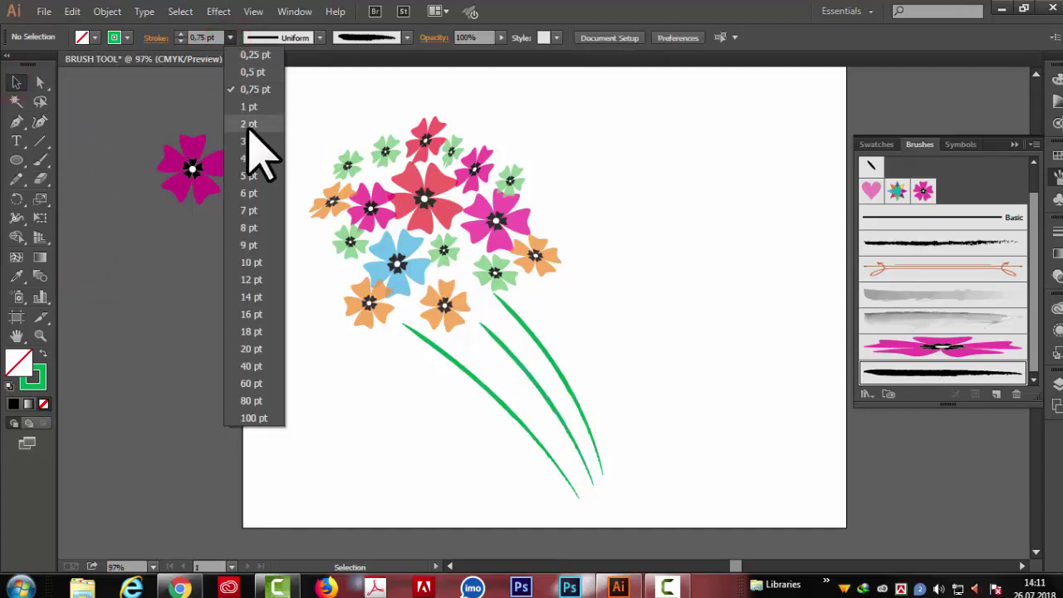
left_click(249, 123)
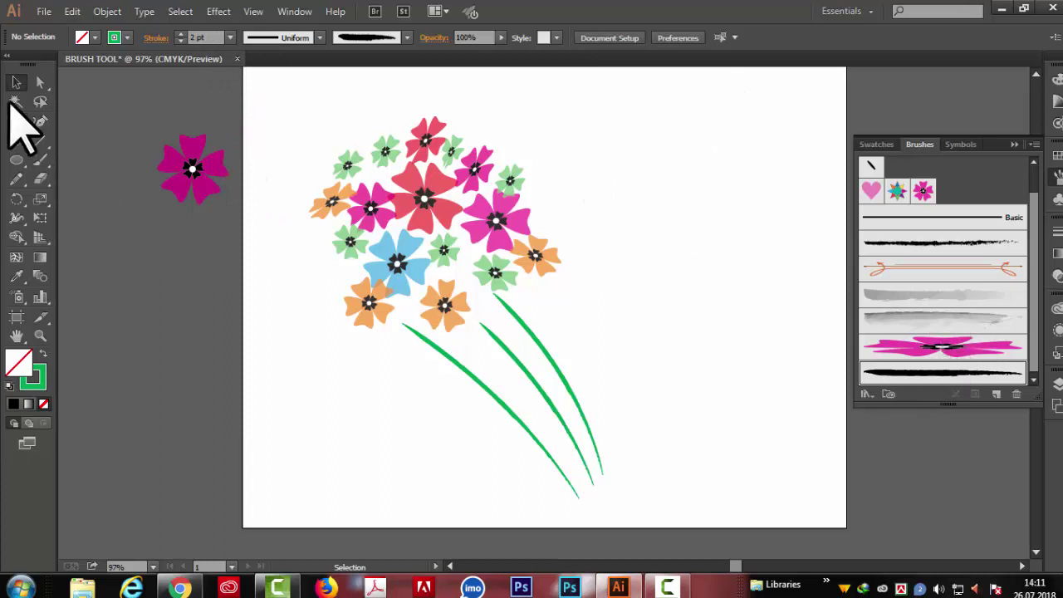
Step: Draw a short leaf beside the right stem with a tapered width profile
left_click(42, 161)
left_click_drag(560, 359, 572, 317)
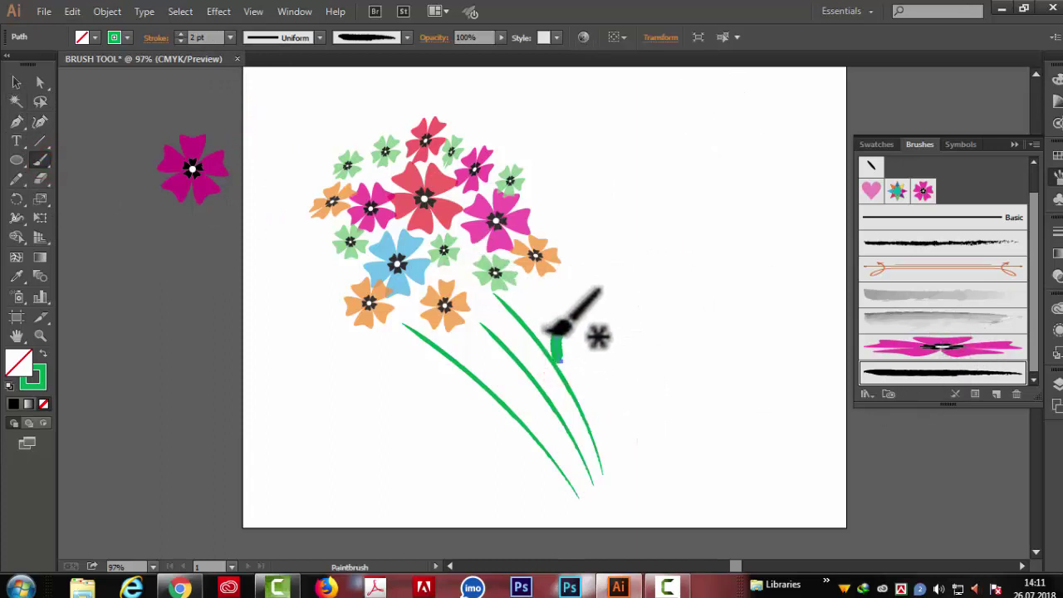
left_click(319, 37)
left_click(275, 86)
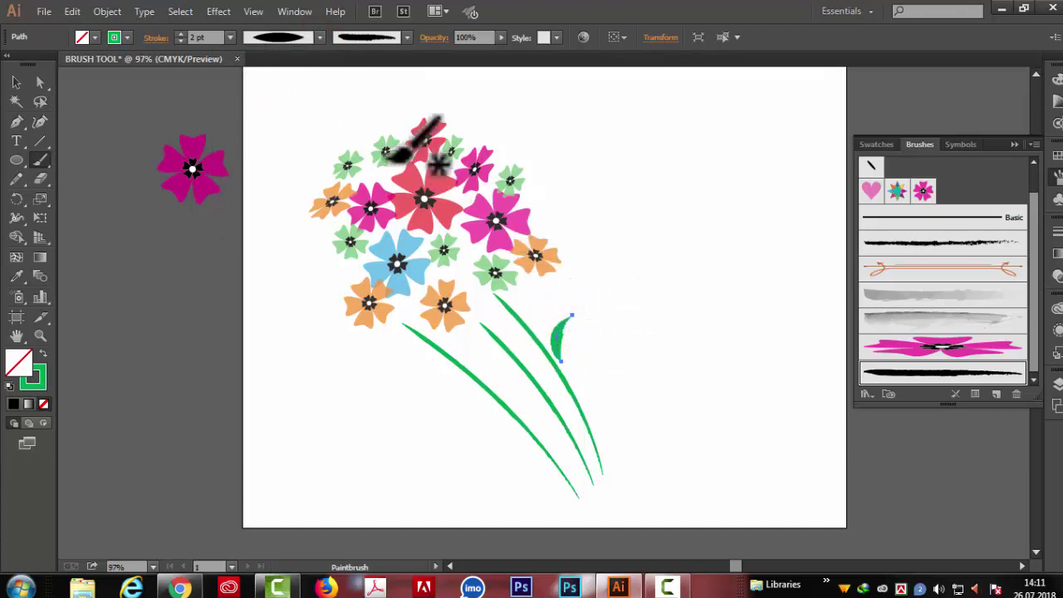
key("ctrl+shift+a")
key("v")
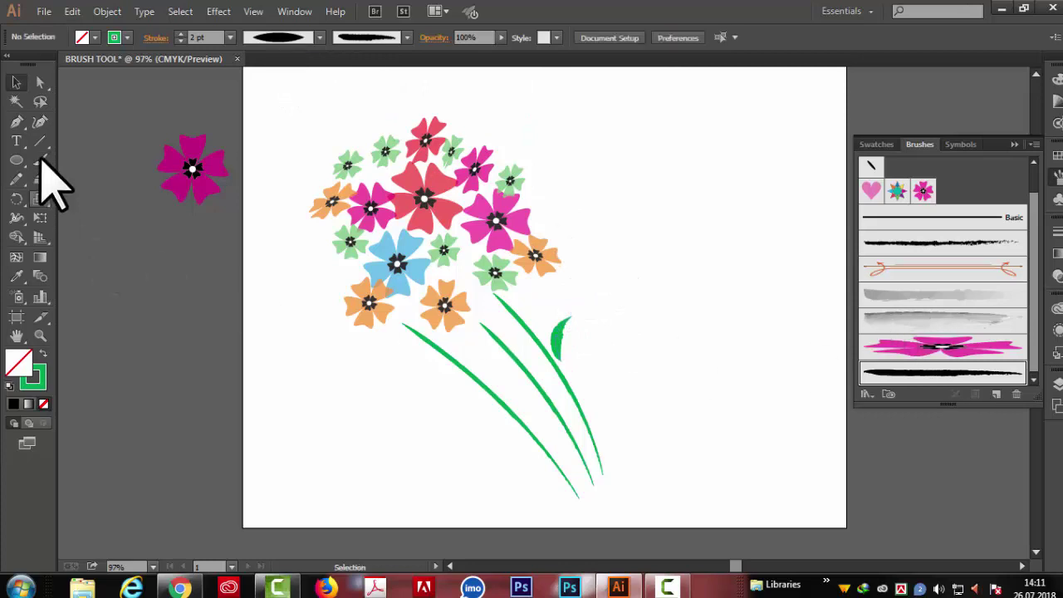
Step: Draw a second right-stem leaf with a dome-shaped width profile
left_click(39, 160)
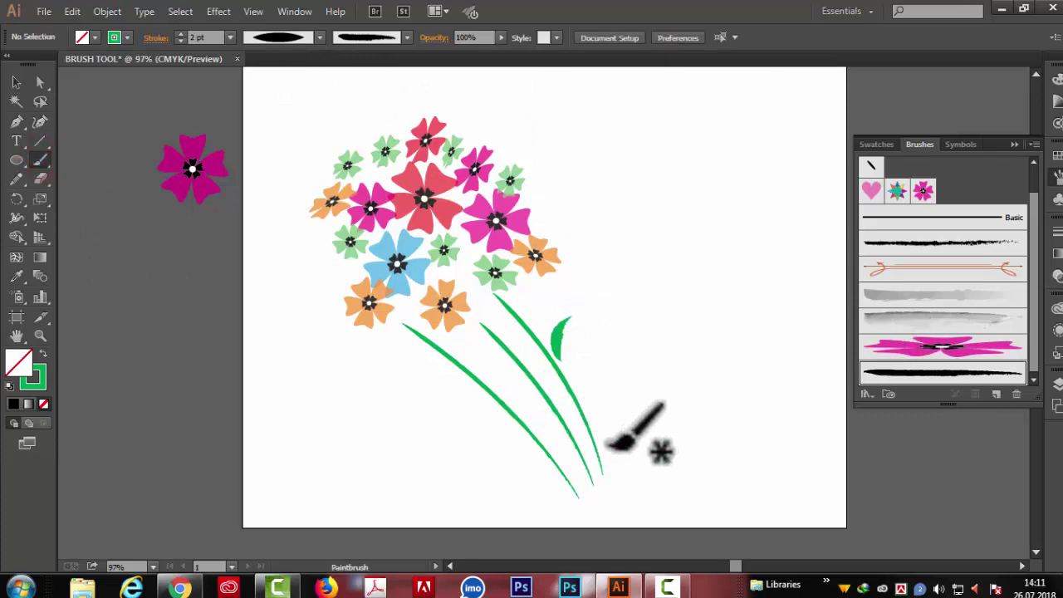
mouse_move(605, 452)
left_mouse_down()
mouse_move(610, 397)
mouse_move(623, 383)
left_mouse_up()
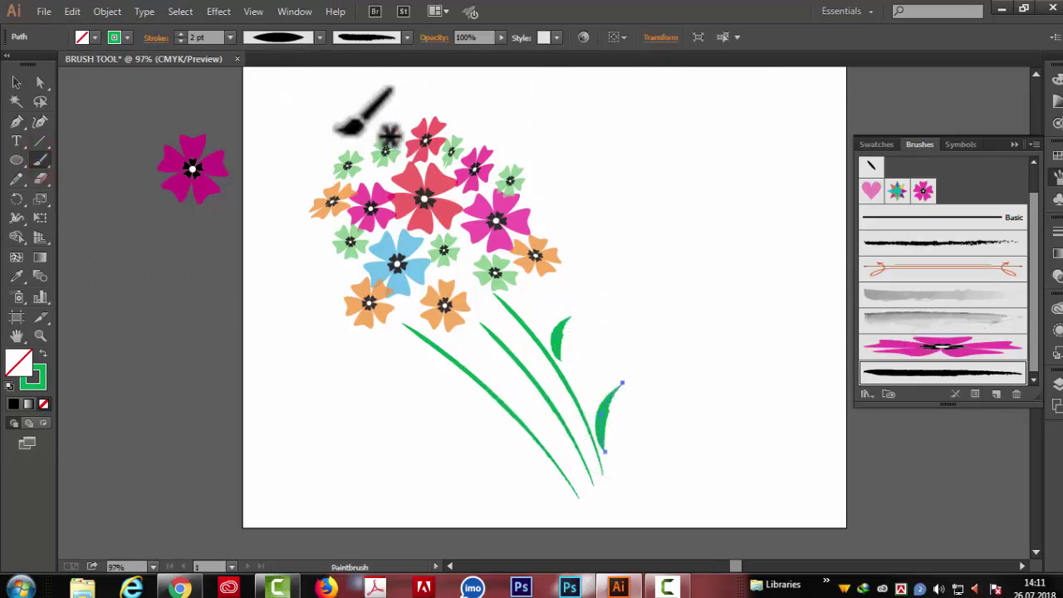
left_click(320, 37)
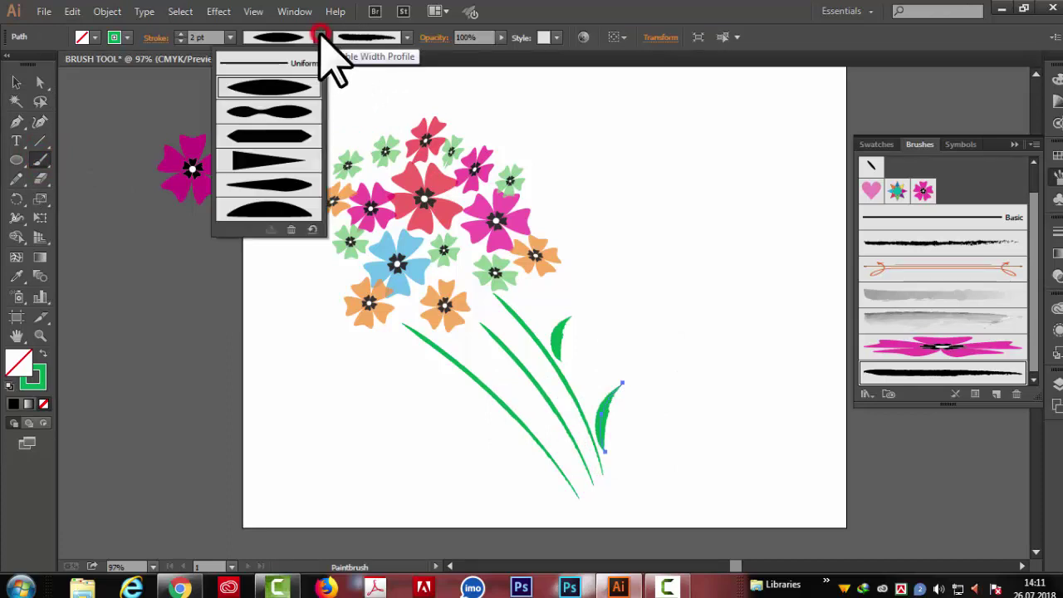
left_click(276, 140)
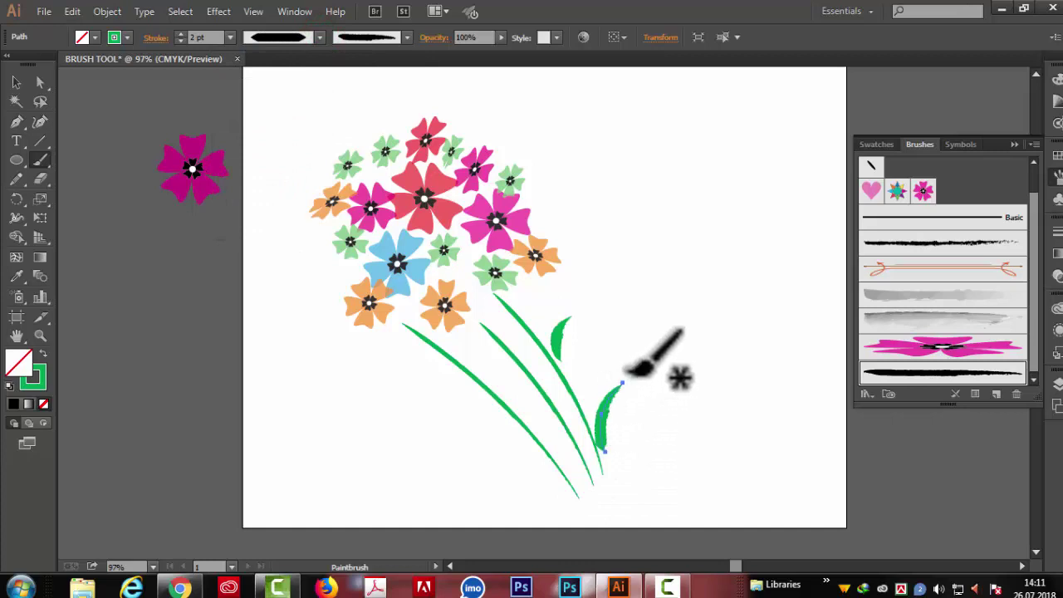
left_click(320, 38)
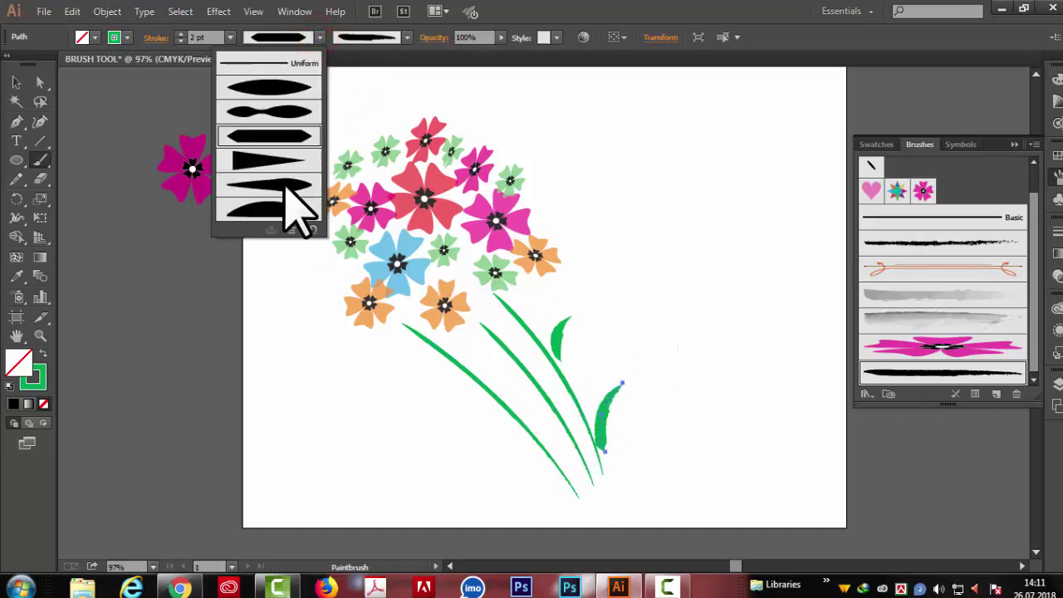
left_click(284, 204)
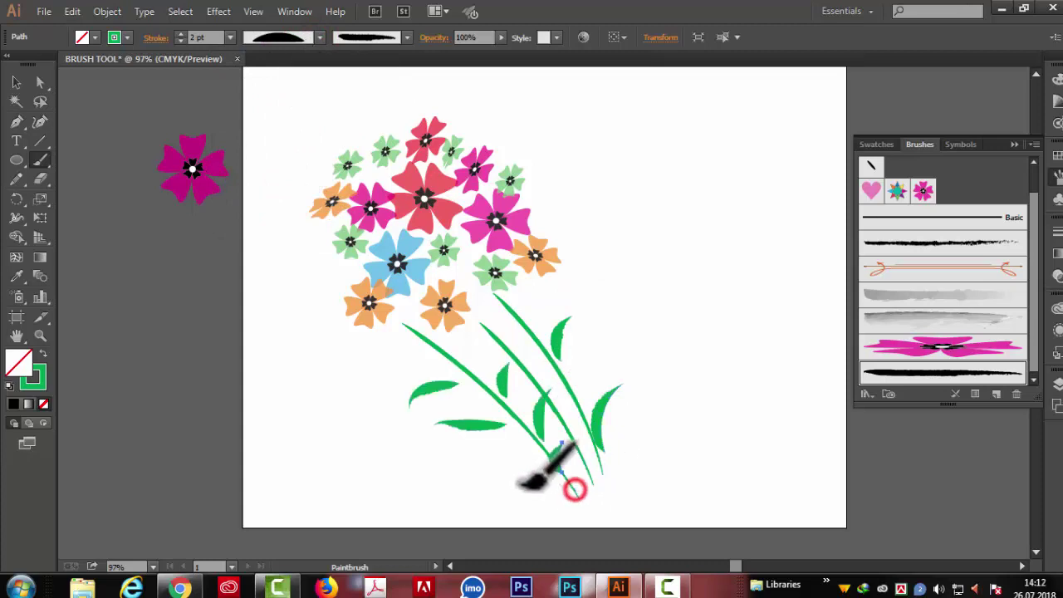
Step: Add more leaves along all three stems and move the bouquet left toward the pasteboard
left_click_drag(574, 491, 522, 481)
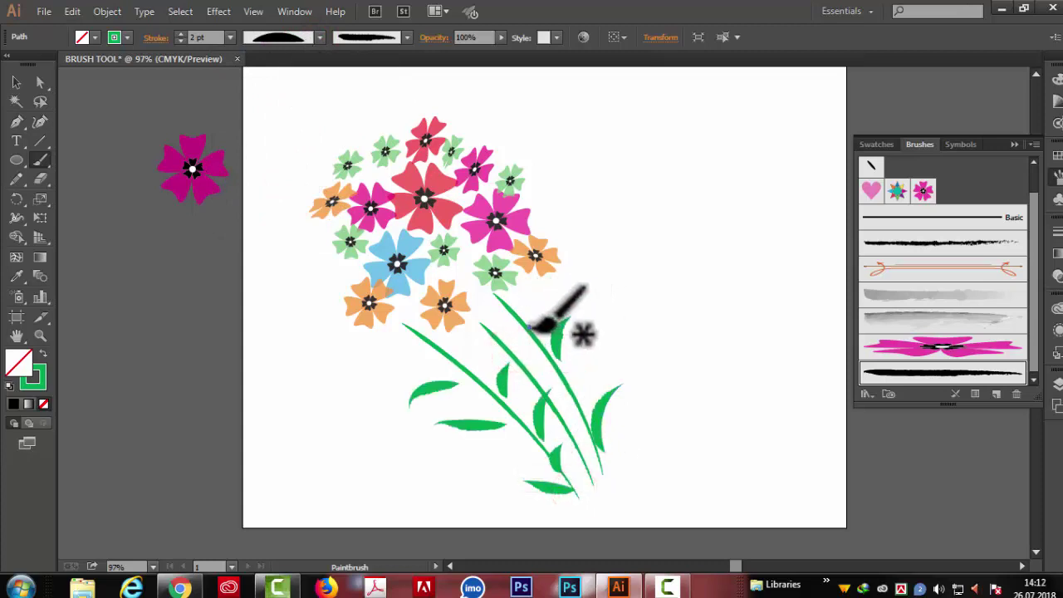
left_click_drag(523, 320, 553, 288)
mouse_move(508, 348)
left_mouse_down()
mouse_move(458, 337)
mouse_move(397, 358)
left_mouse_up()
left_click_drag(579, 397, 598, 342)
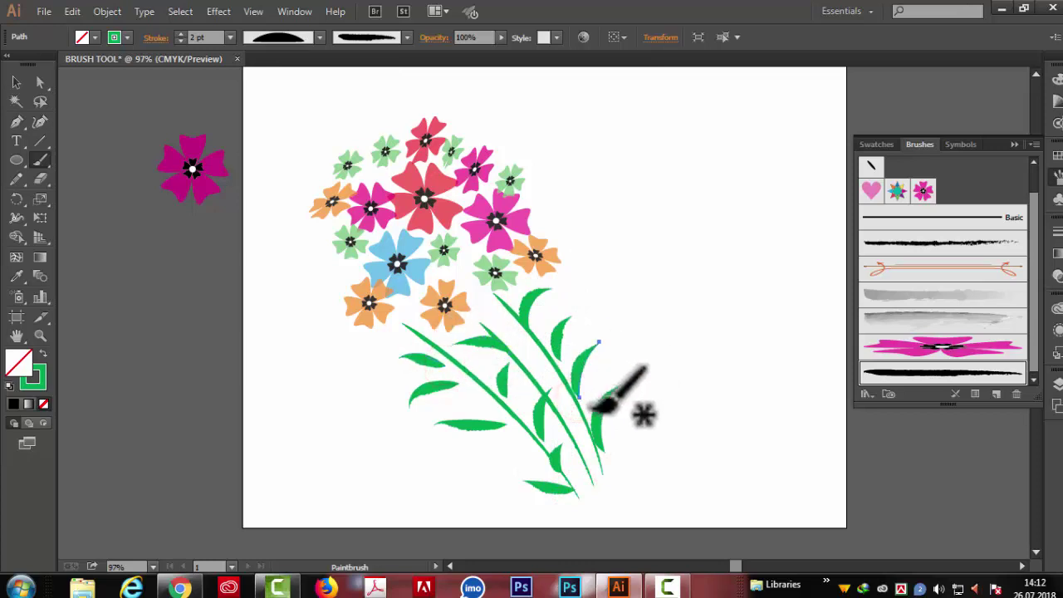
left_click_drag(529, 455, 451, 476)
left_click_drag(602, 480, 674, 414)
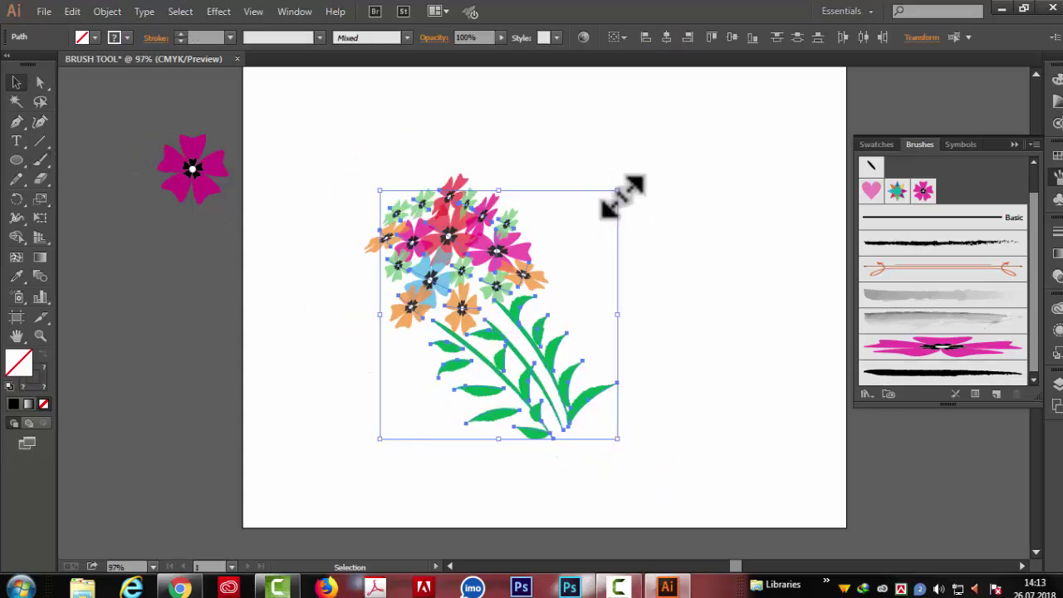
left_click_drag(577, 439, 280, 487)
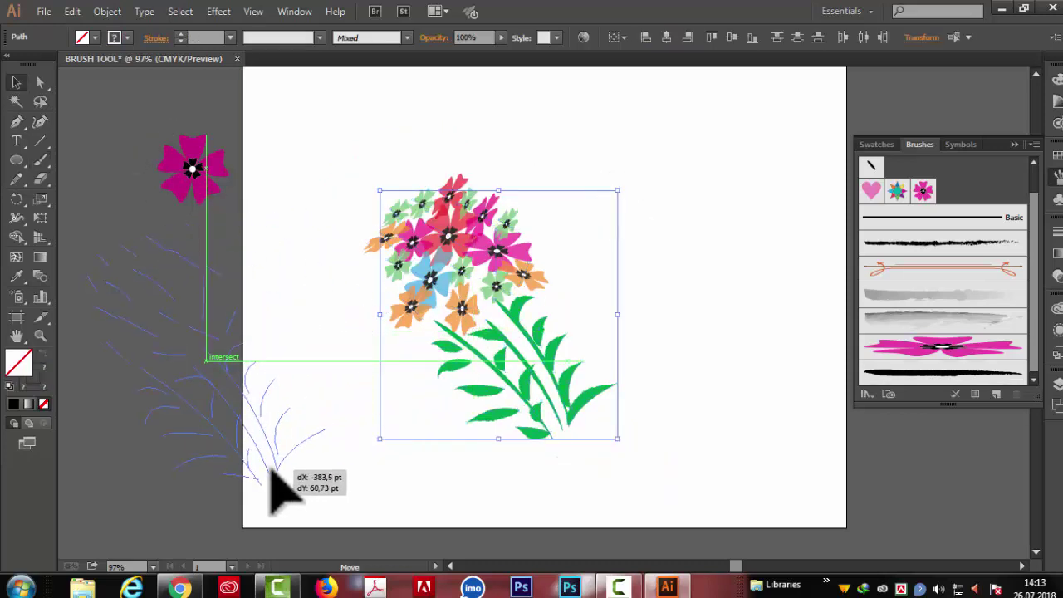
Step: Draw a small black-filled, no-stroke rectangle near the top of the artboard
left_click(581, 405)
left_click(996, 394)
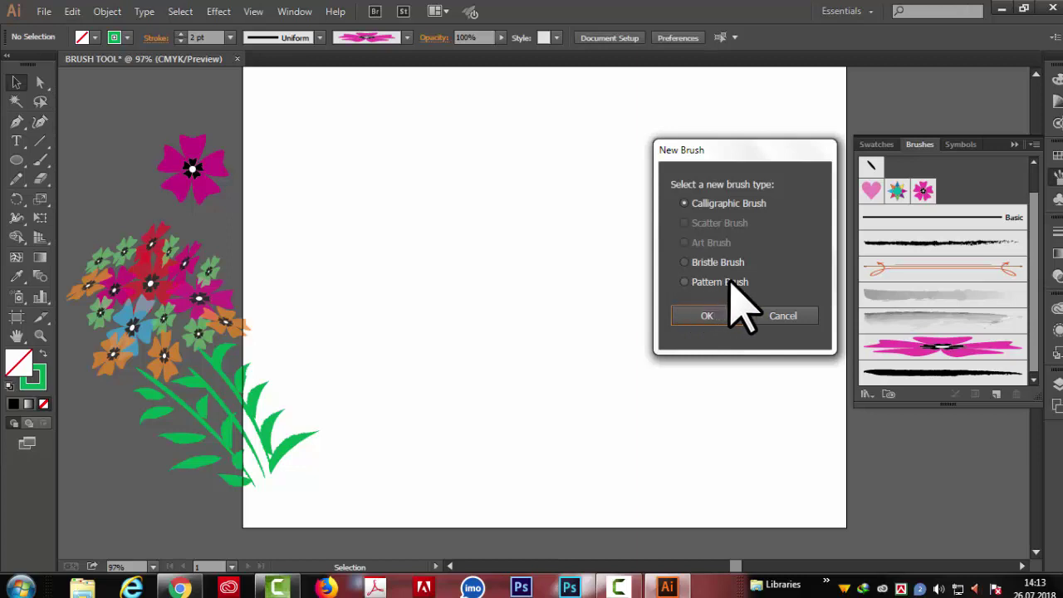
key("Escape")
left_click_drag(17, 159, 76, 163)
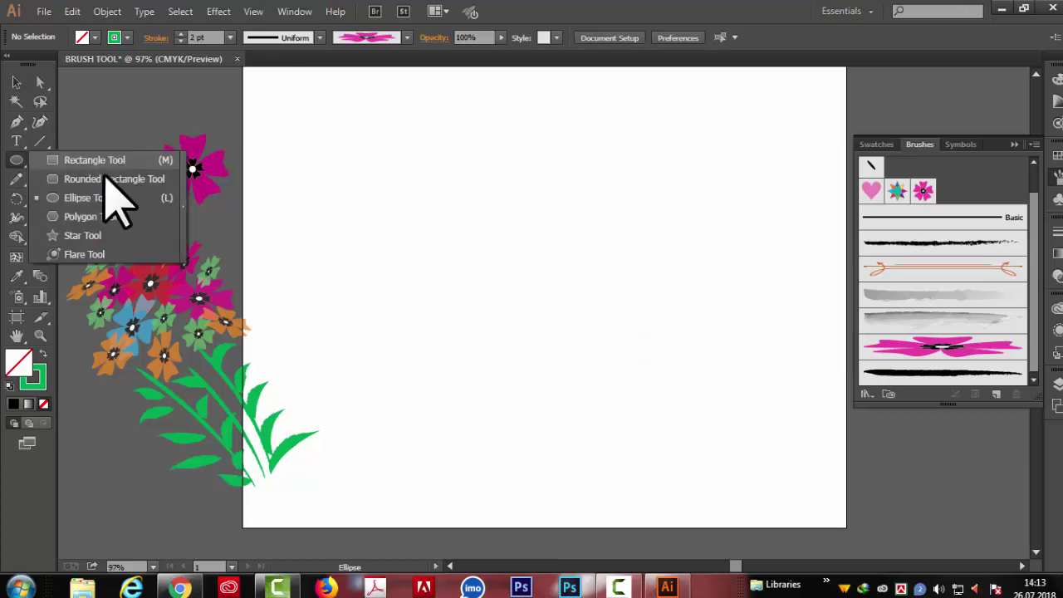
left_click(92, 159)
left_click(127, 38)
left_click(10, 64)
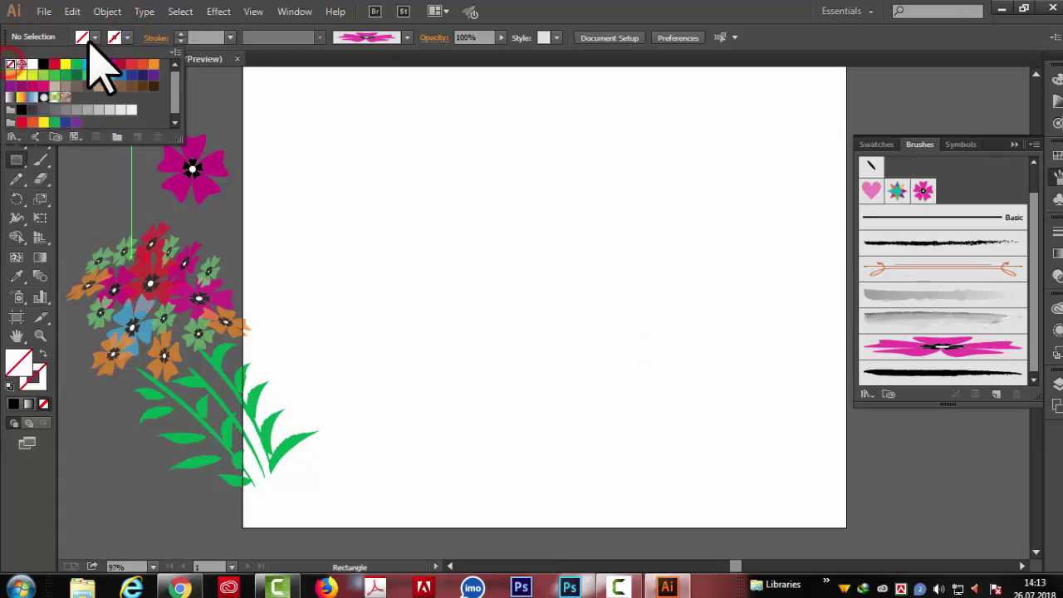
left_click(96, 38)
left_click(44, 63)
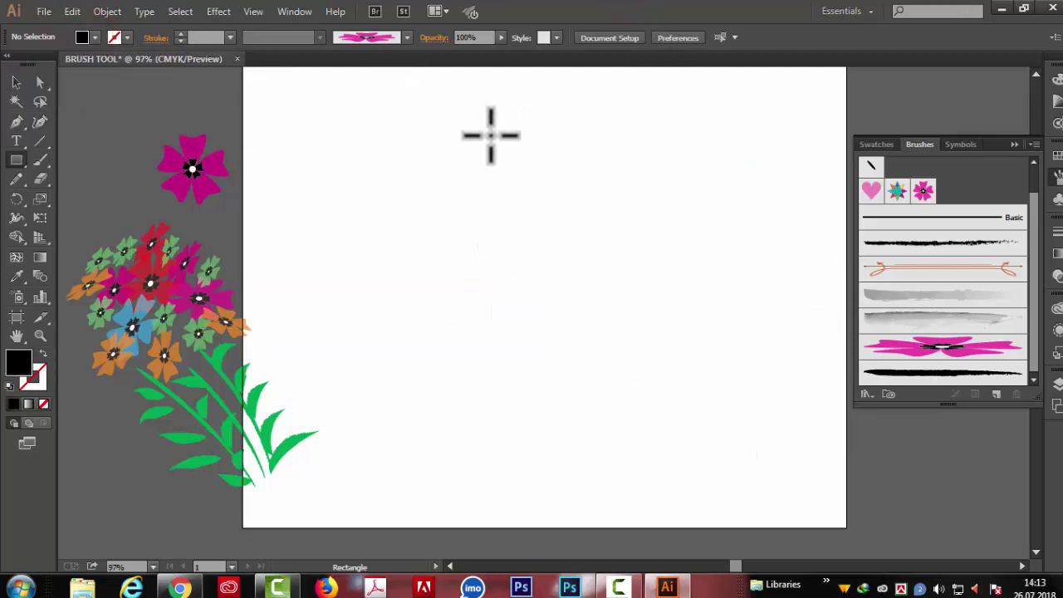
left_click_drag(486, 169, 514, 213)
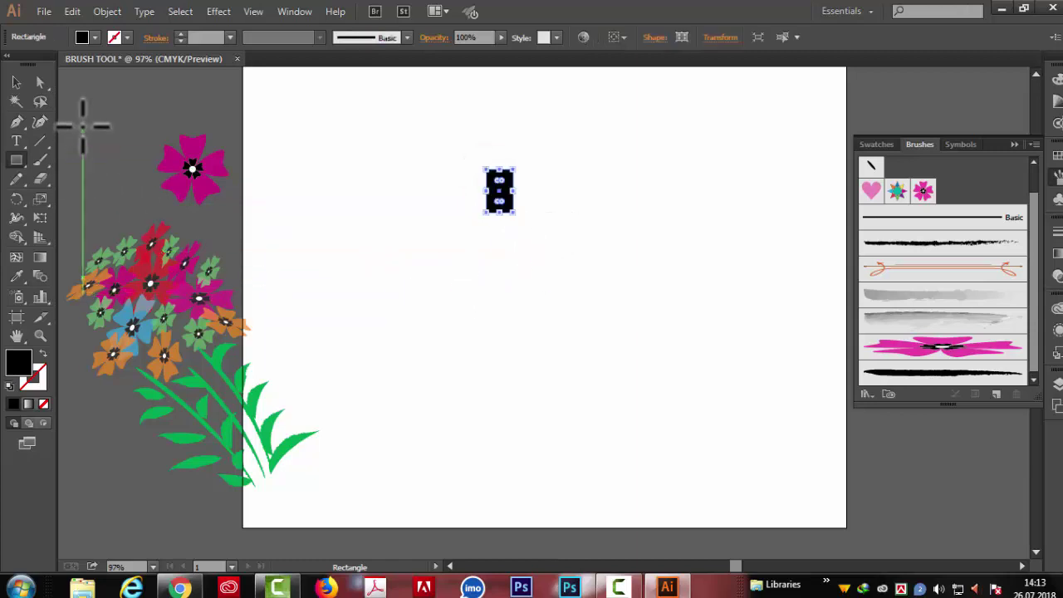
Step: Copy the rectangle into offset steps forming a stepped pyramid, then marquee-select them all
left_click(16, 83)
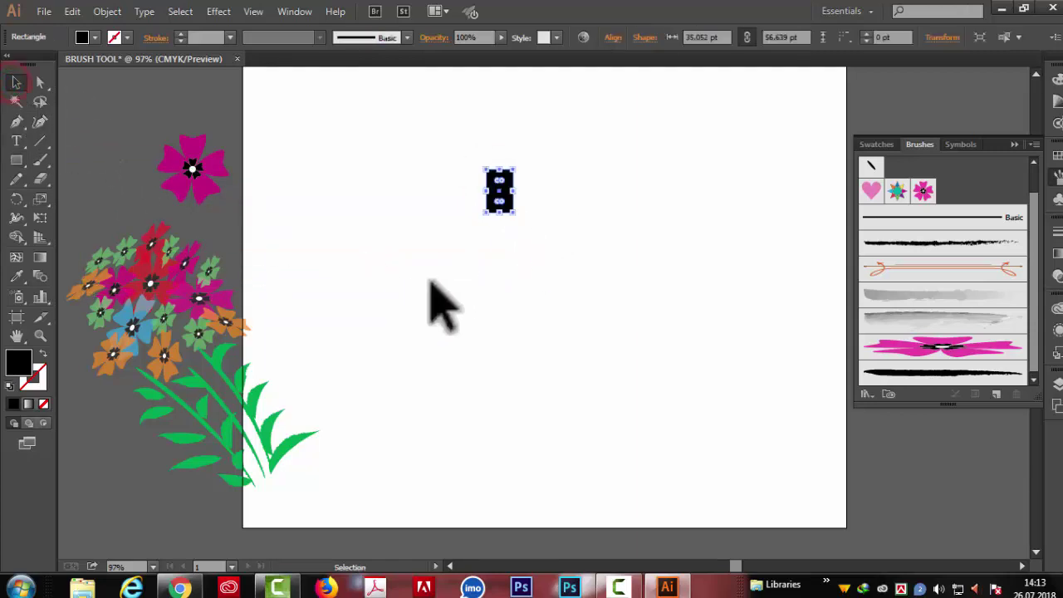
left_click_drag(512, 200, 525, 225)
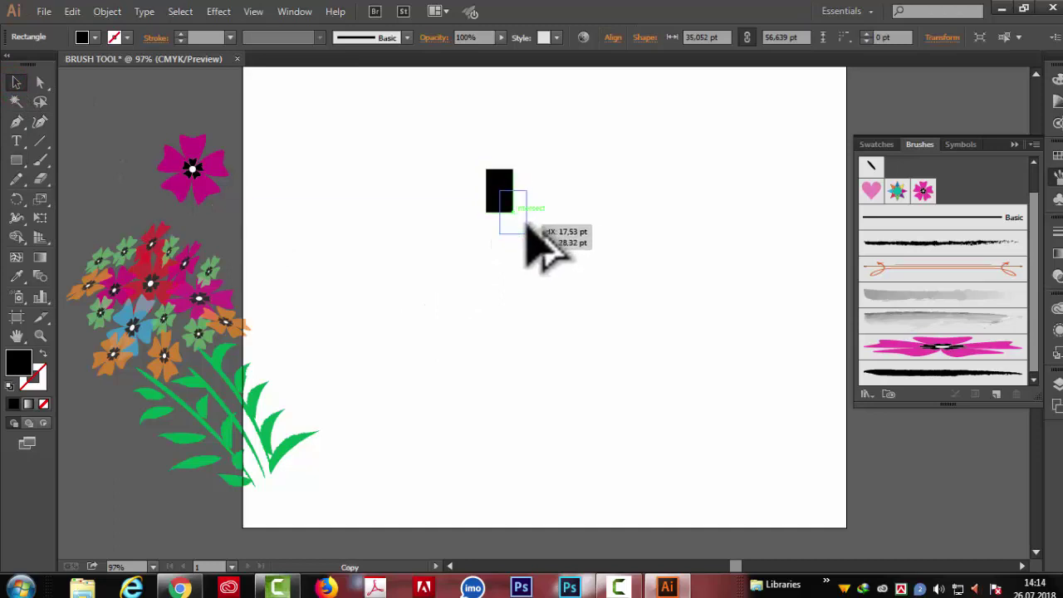
left_click_drag(527, 226, 528, 231)
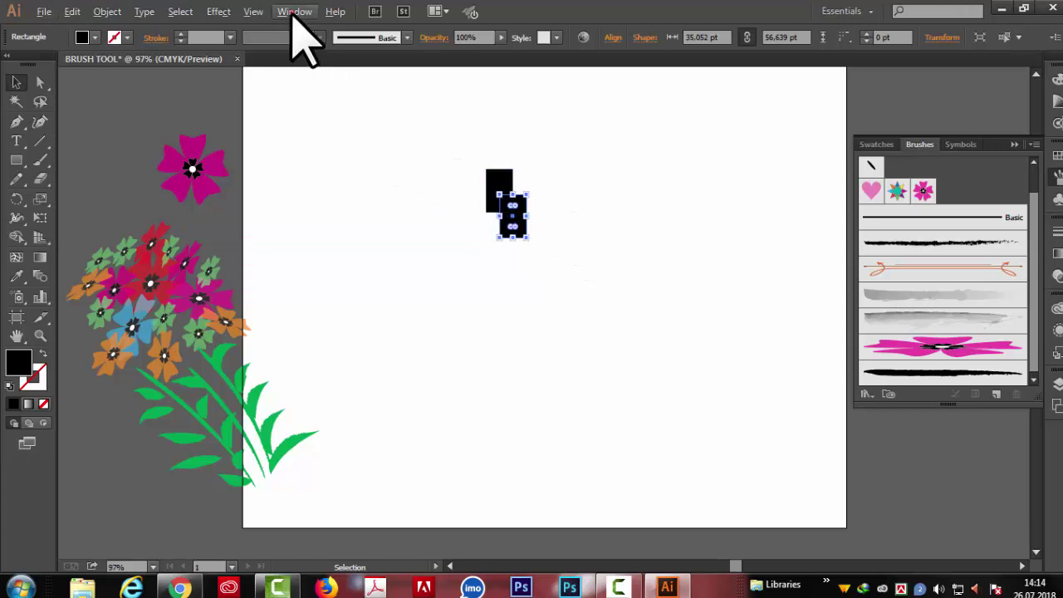
left_click(292, 18)
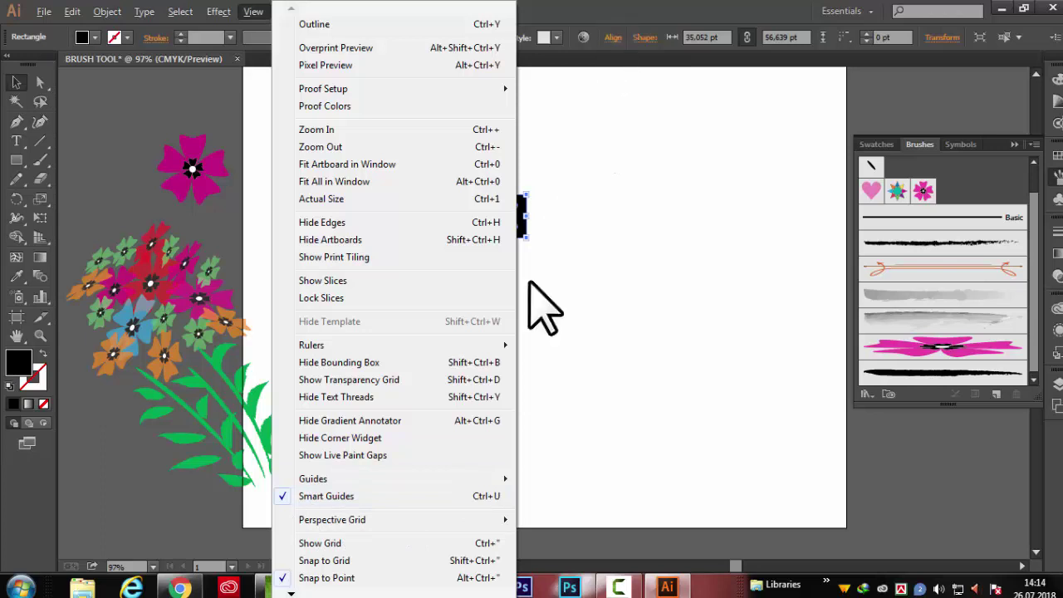
left_click(602, 11)
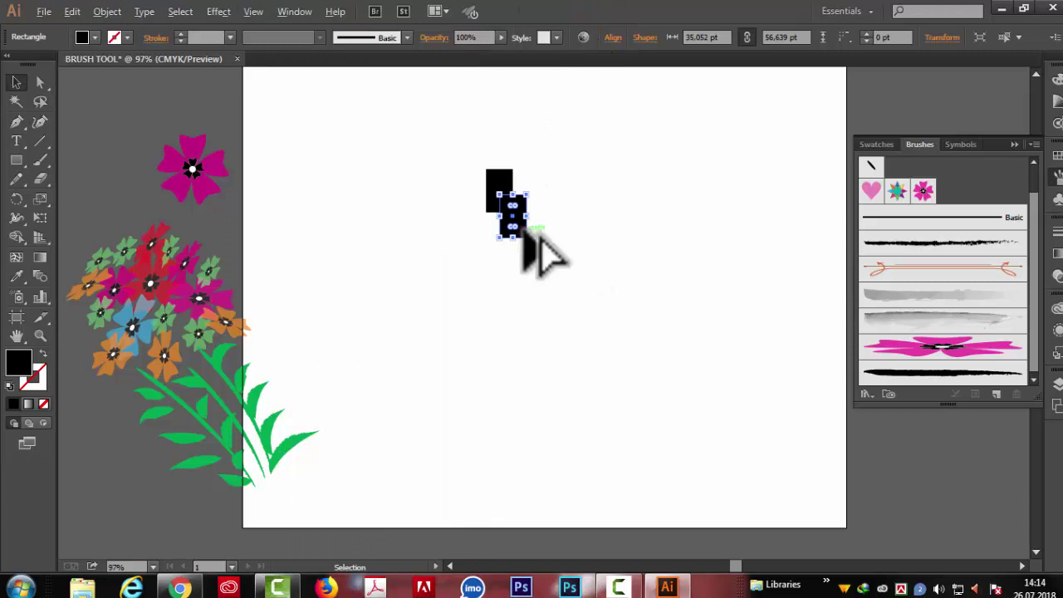
mouse_move(528, 228)
left_mouse_down()
mouse_move(540, 262)
mouse_move(490, 236)
left_mouse_up()
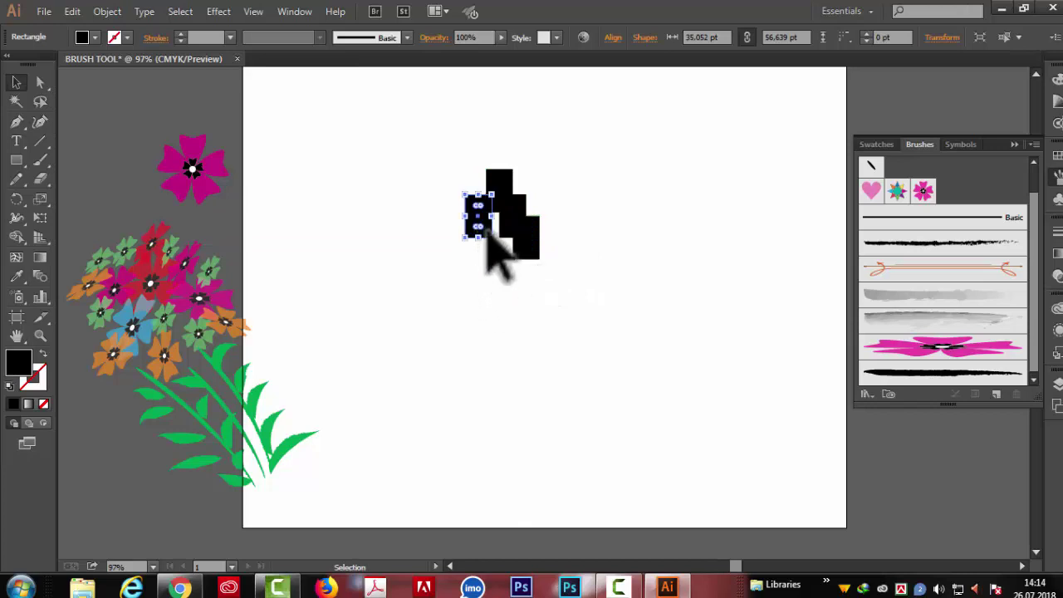
left_click_drag(488, 235, 477, 268)
key("ctrl+shift+a")
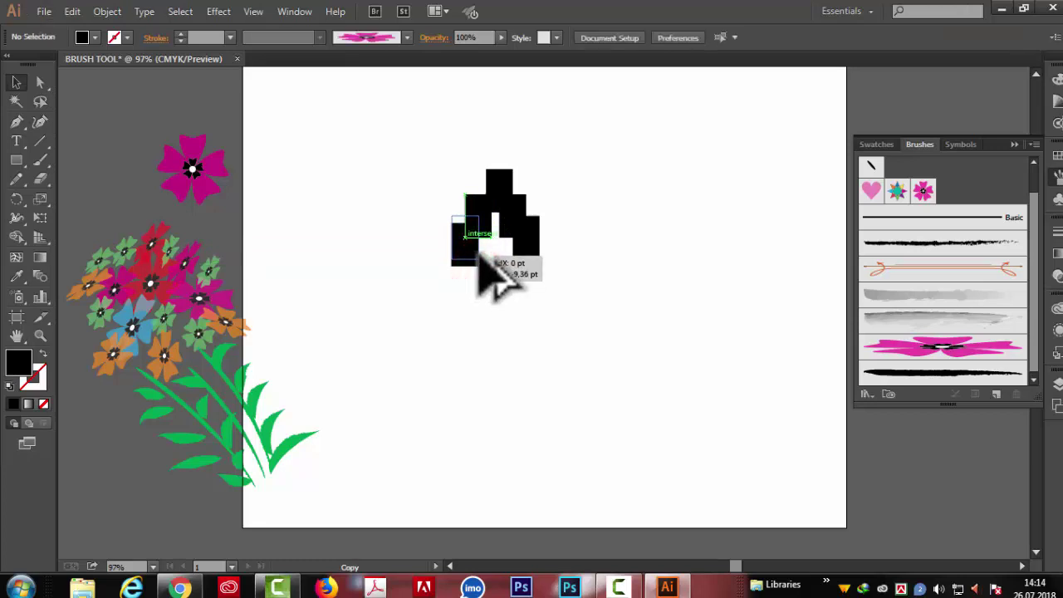
left_click(617, 297)
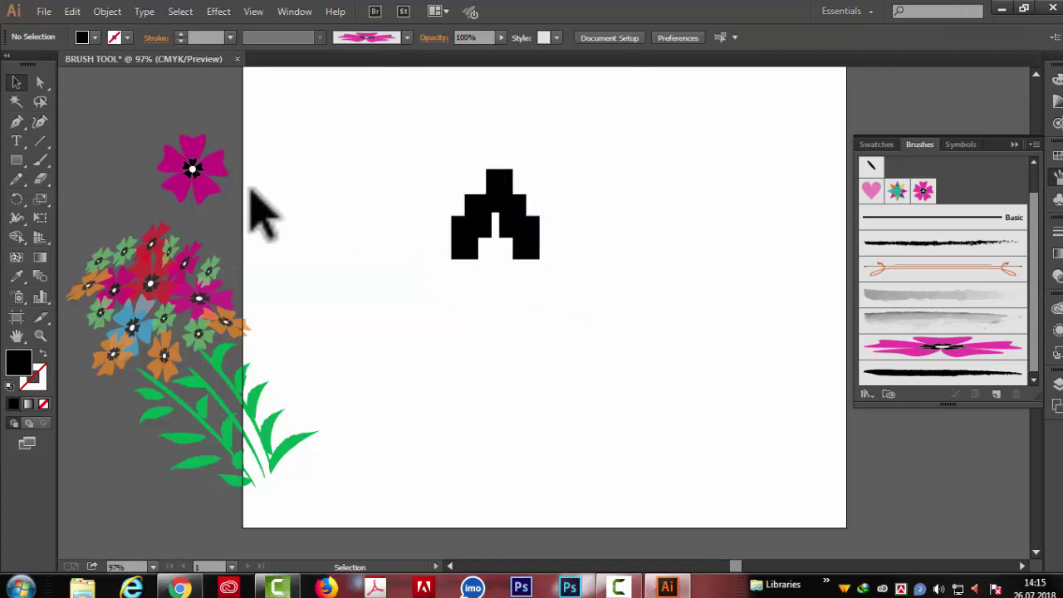
left_click_drag(414, 157, 599, 329)
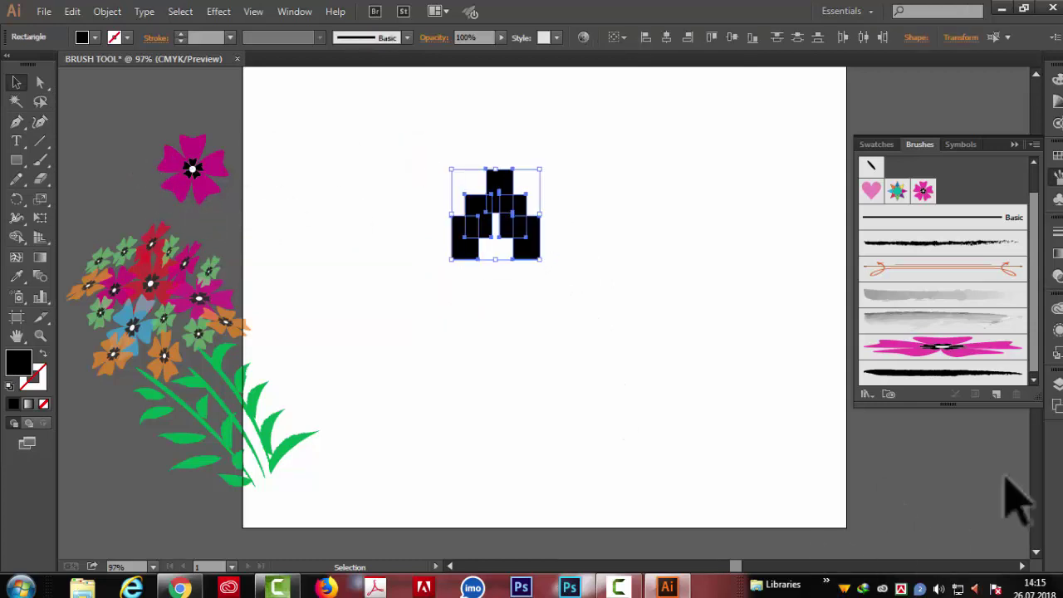
Step: Make the stepped artwork into 'Pattern Brush 1' with Hue Shift, deleting the original
left_click(997, 395)
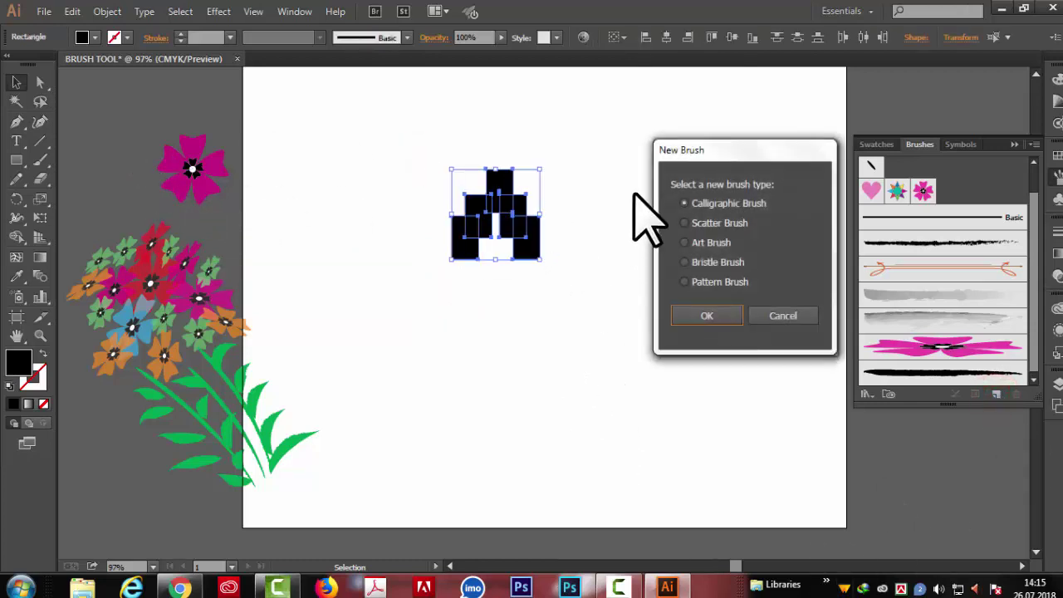
left_click(684, 283)
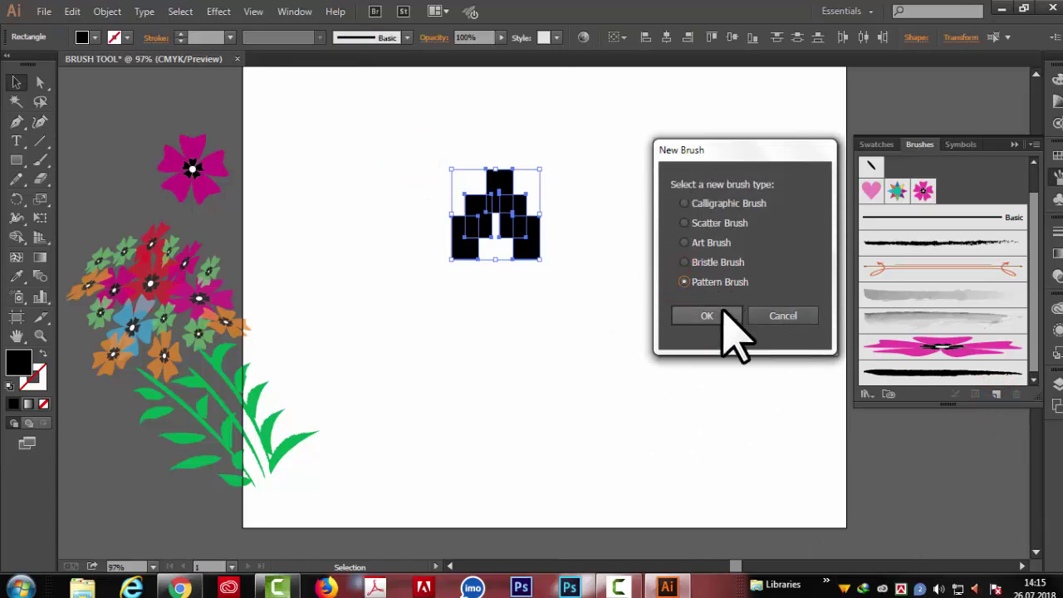
left_click(717, 316)
mouse_move(245, 73)
left_mouse_down()
mouse_move(737, 44)
mouse_move(775, 30)
left_mouse_up()
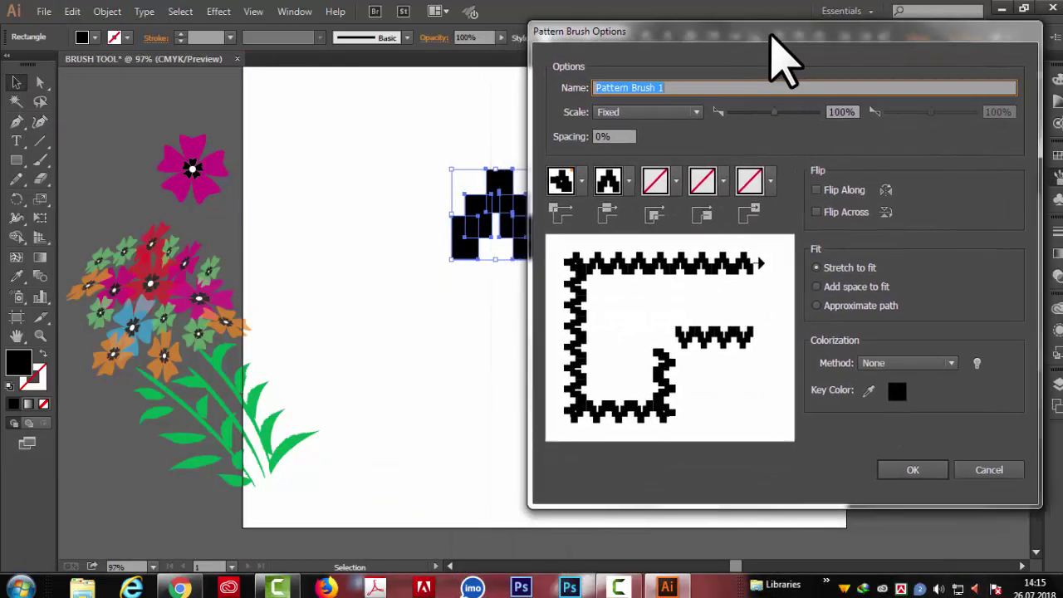
left_click(952, 363)
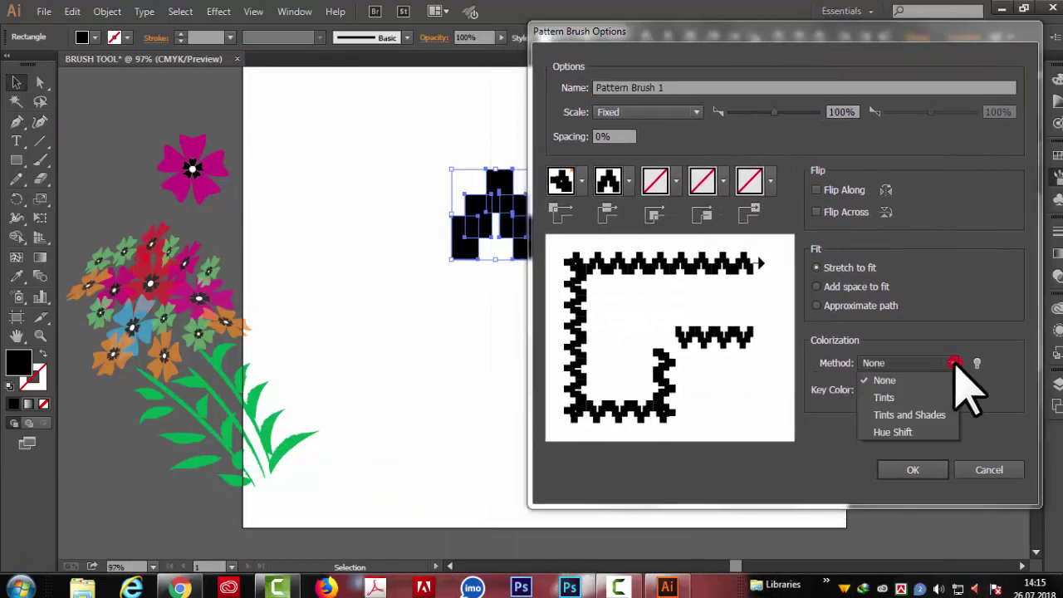
left_click(901, 432)
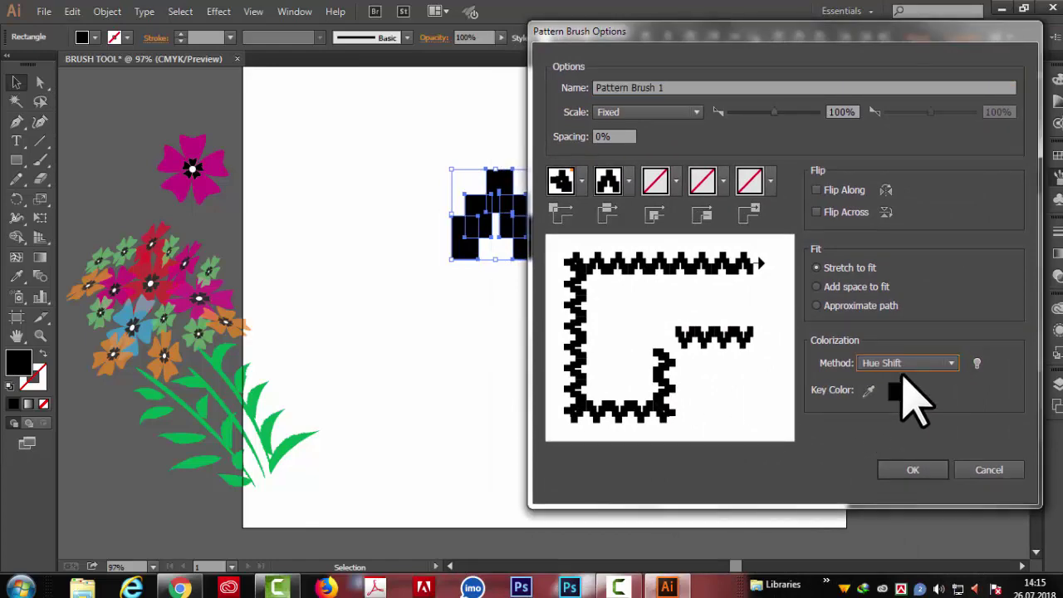
left_click(914, 470)
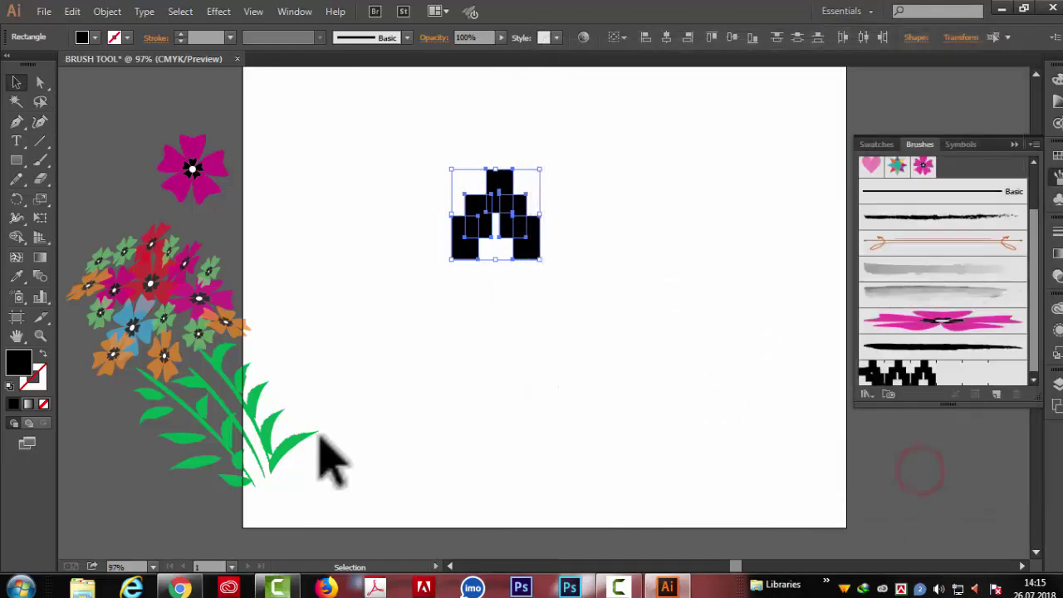
key("Delete")
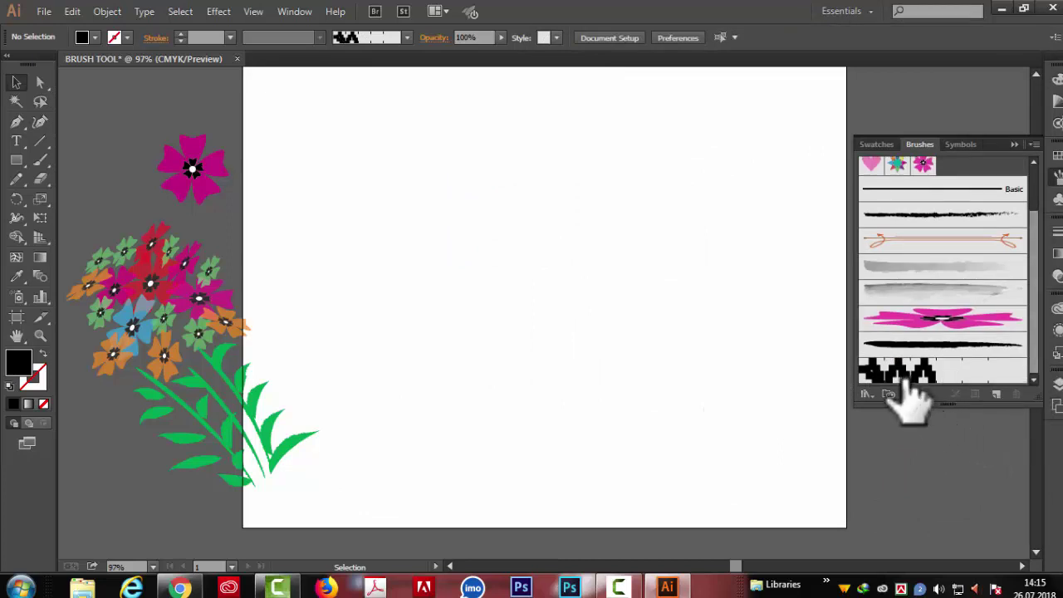
Step: Reopen Pattern Brush 1's options to check them and close without changes
double_click(950, 374)
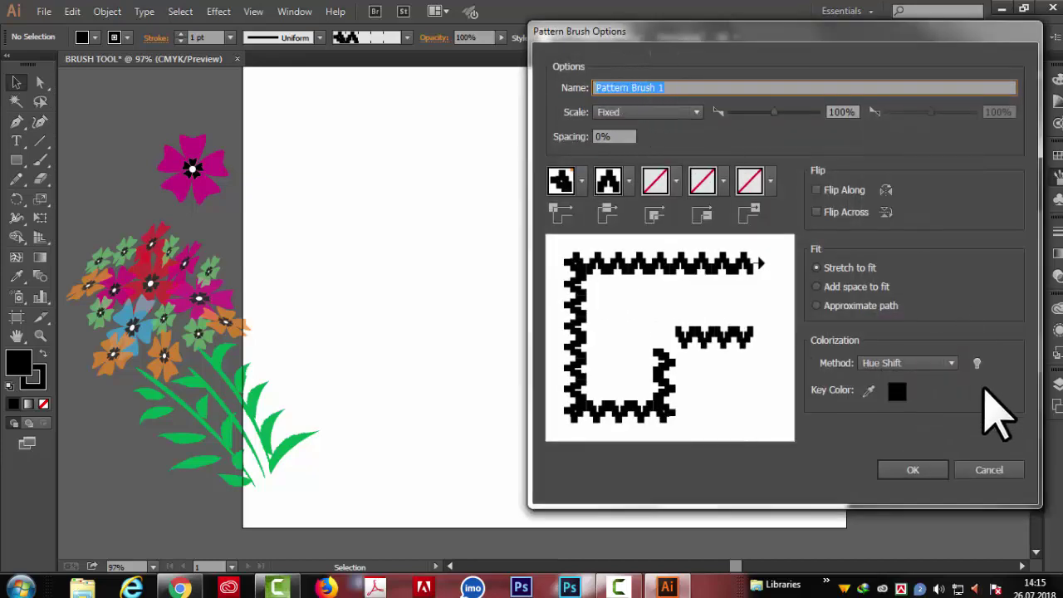
left_click(985, 471)
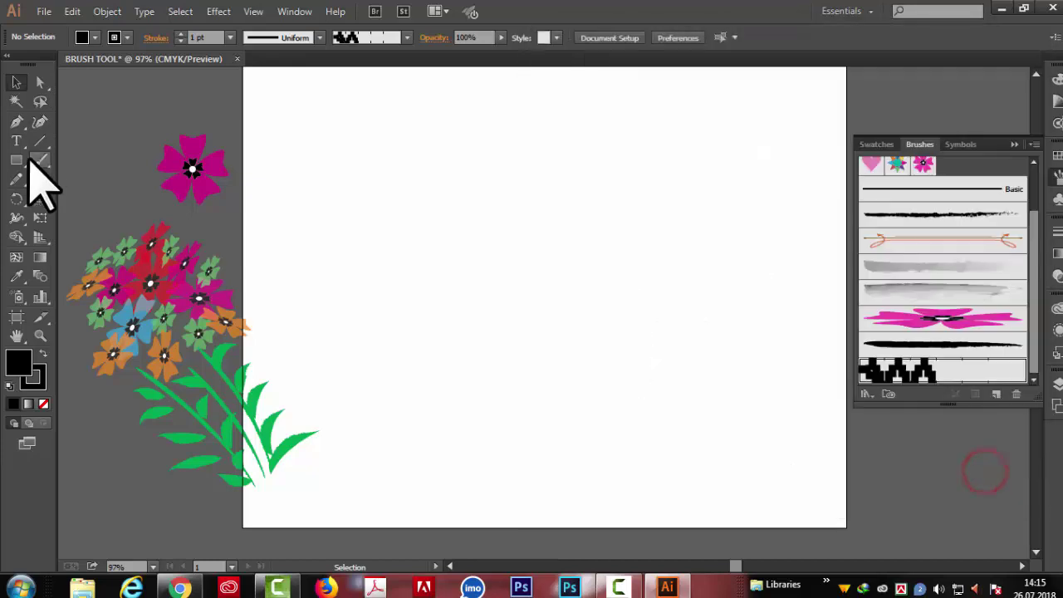
left_click_drag(24, 161, 83, 164)
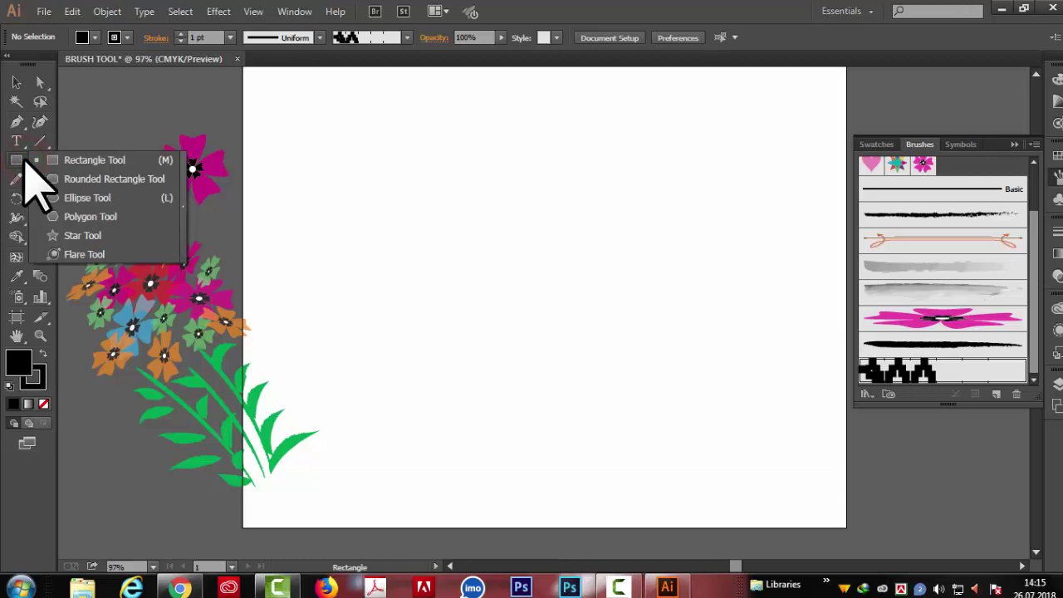
Step: Draw a large rectangle with no fill beside the flower bouquet
left_click(80, 161)
left_click(93, 38)
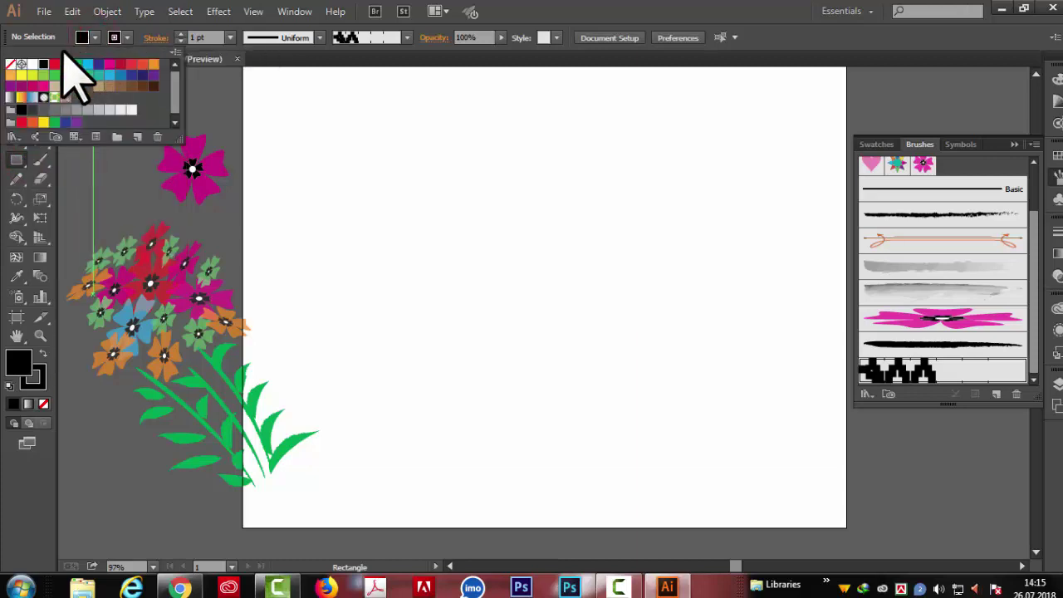
left_click(12, 64)
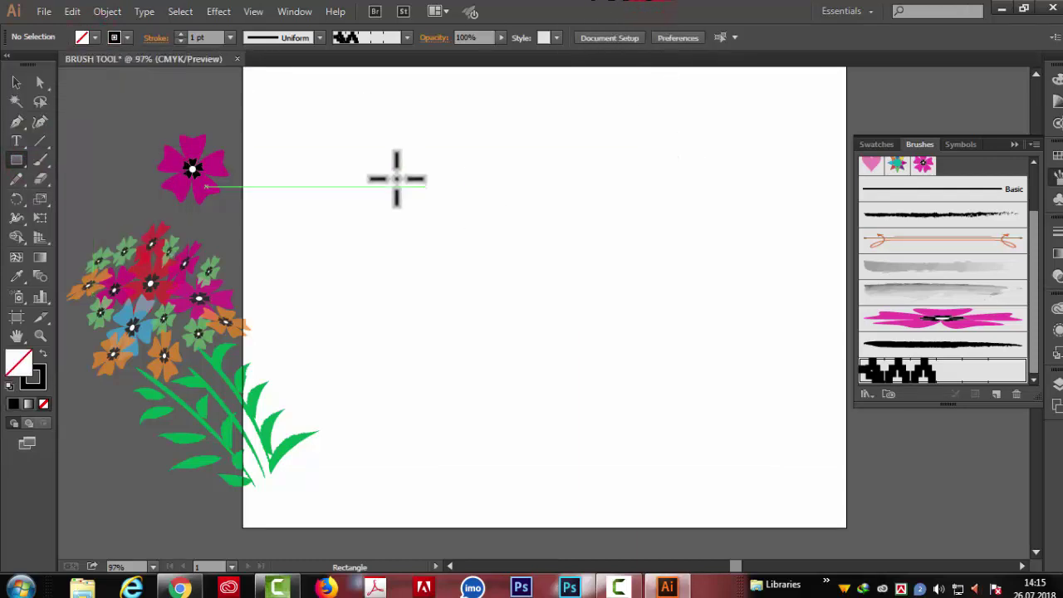
left_click_drag(367, 166, 703, 415)
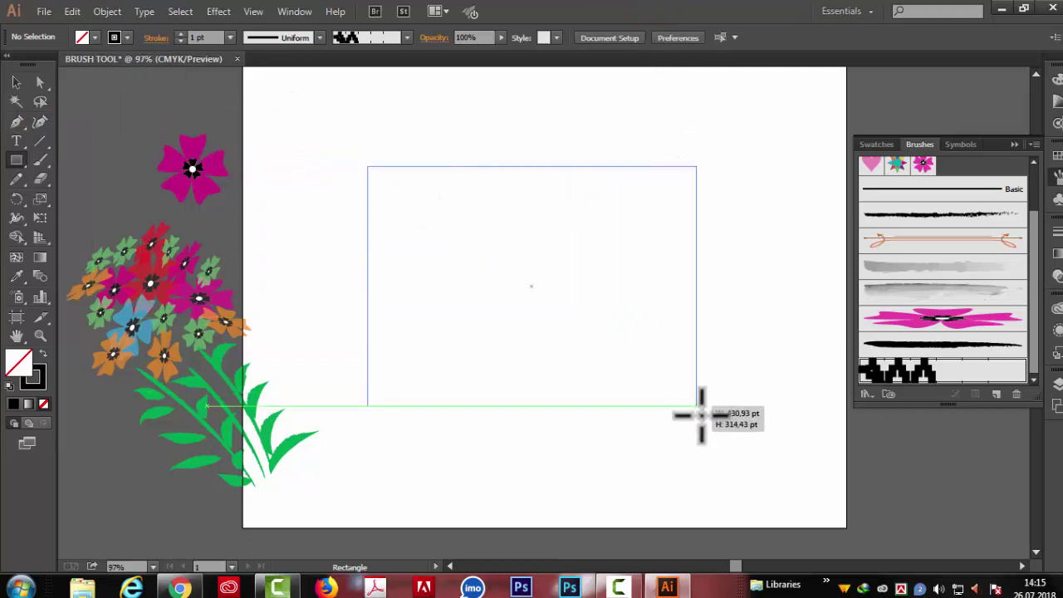
Step: Add an anchor on the rectangle's top edge and drag its top-right corner inward into an L shape
left_click(16, 121)
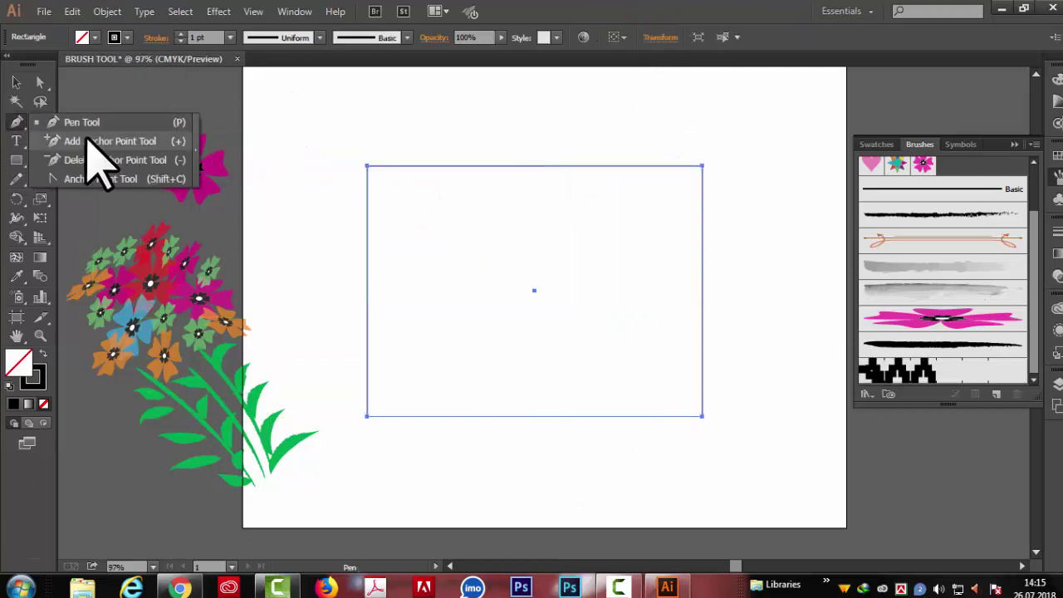
left_click(114, 141)
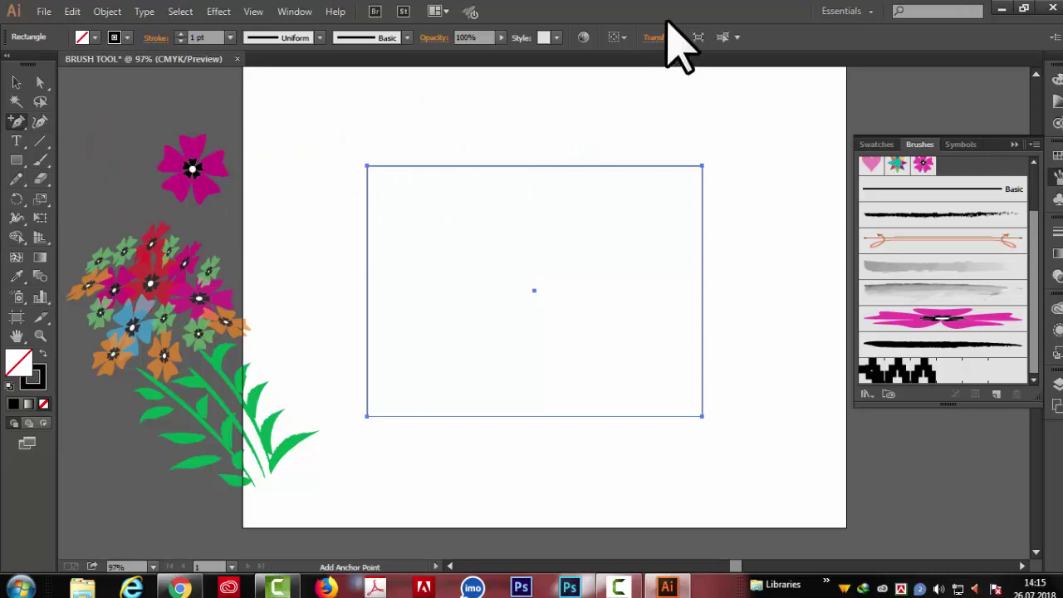
left_click(537, 166)
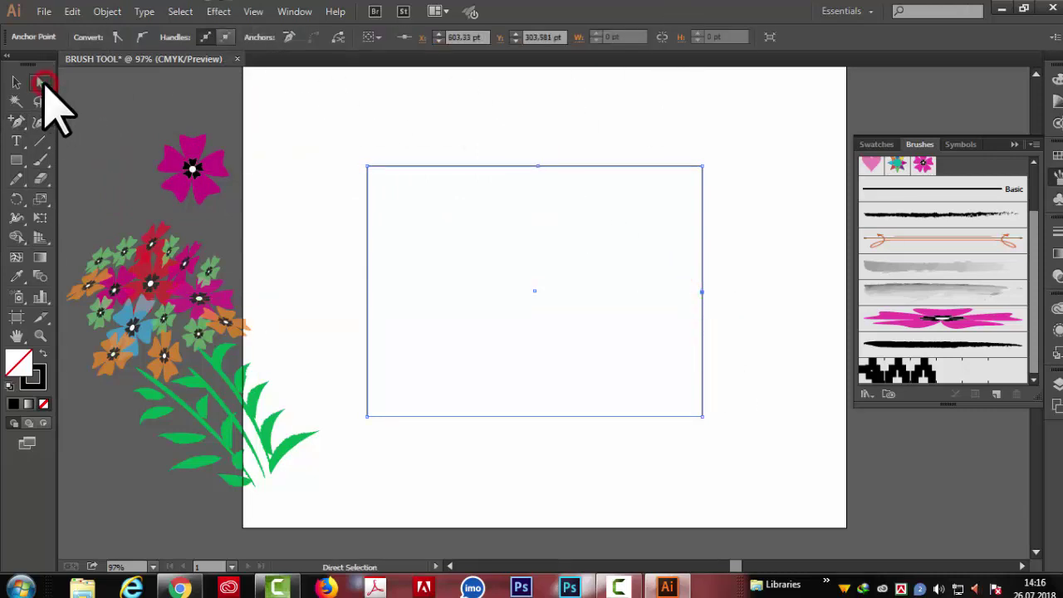
left_click_drag(43, 82, 91, 83)
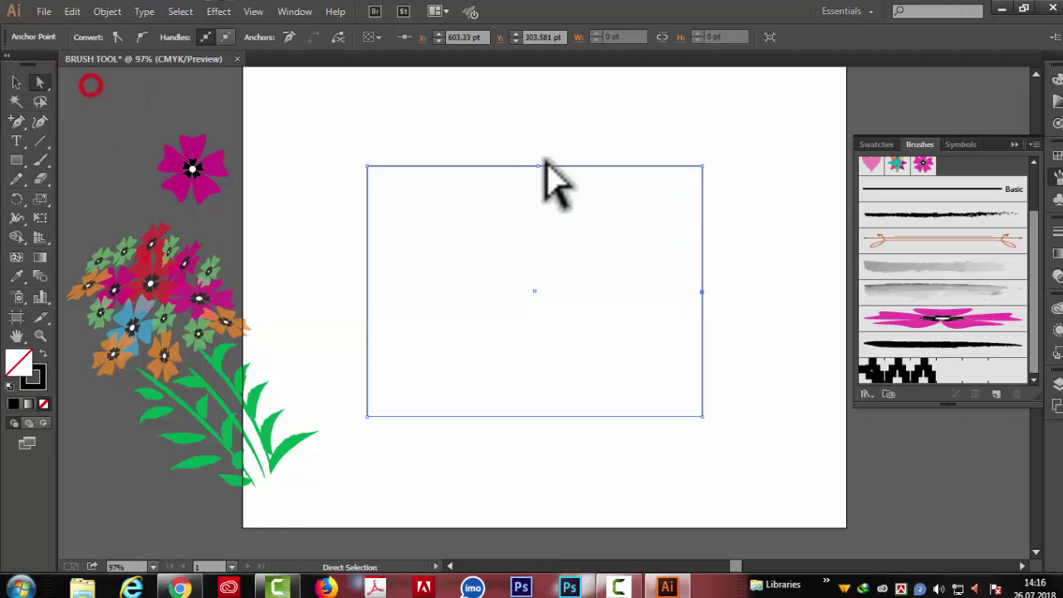
left_click(702, 166)
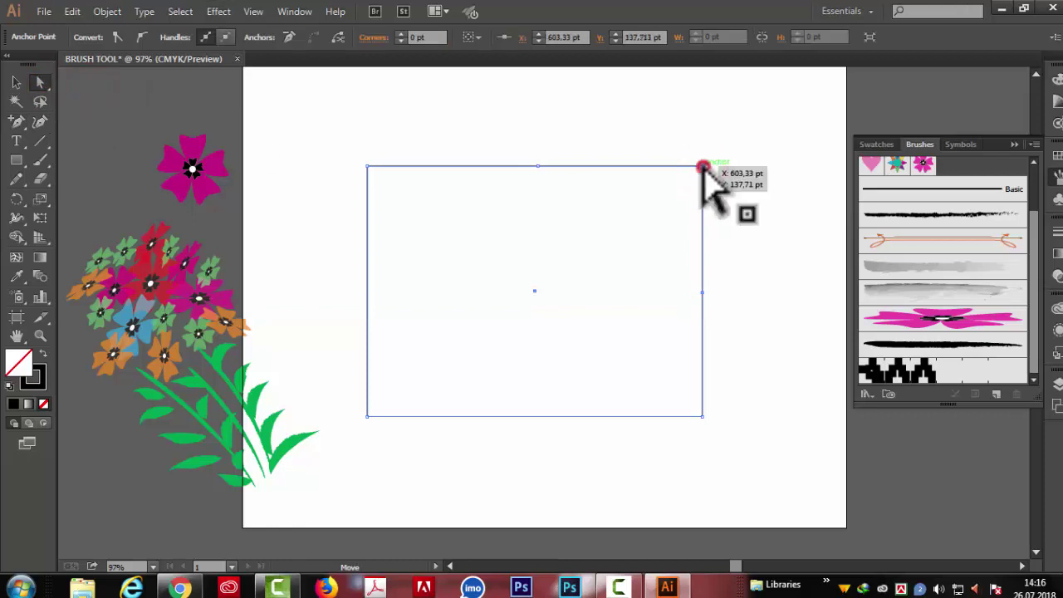
left_click_drag(703, 167, 534, 290)
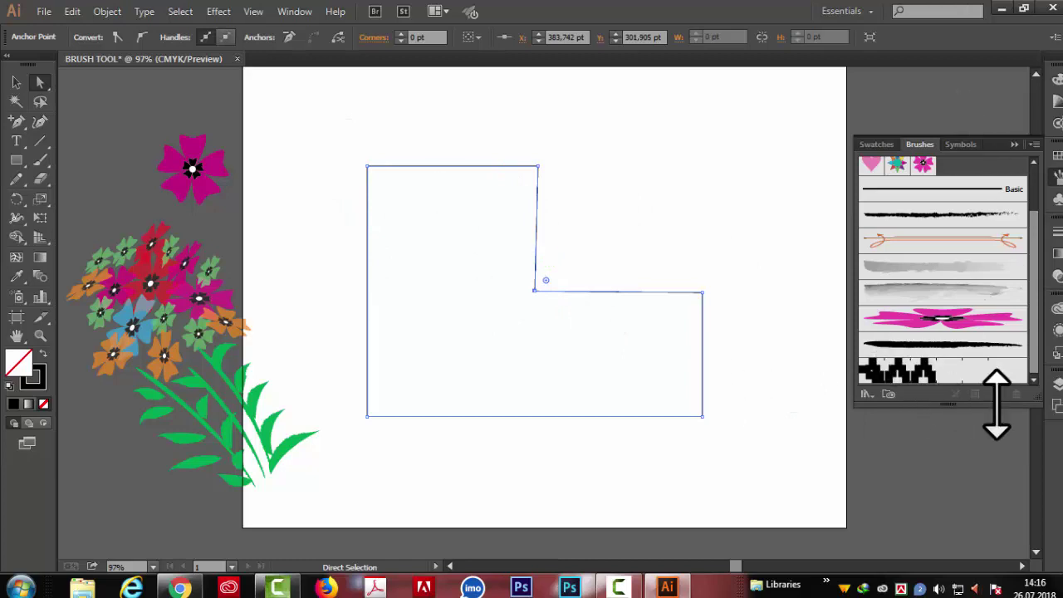
Step: Stroke the L path with Pattern Brush 1, leaving its stroke options unchanged
left_click(960, 374)
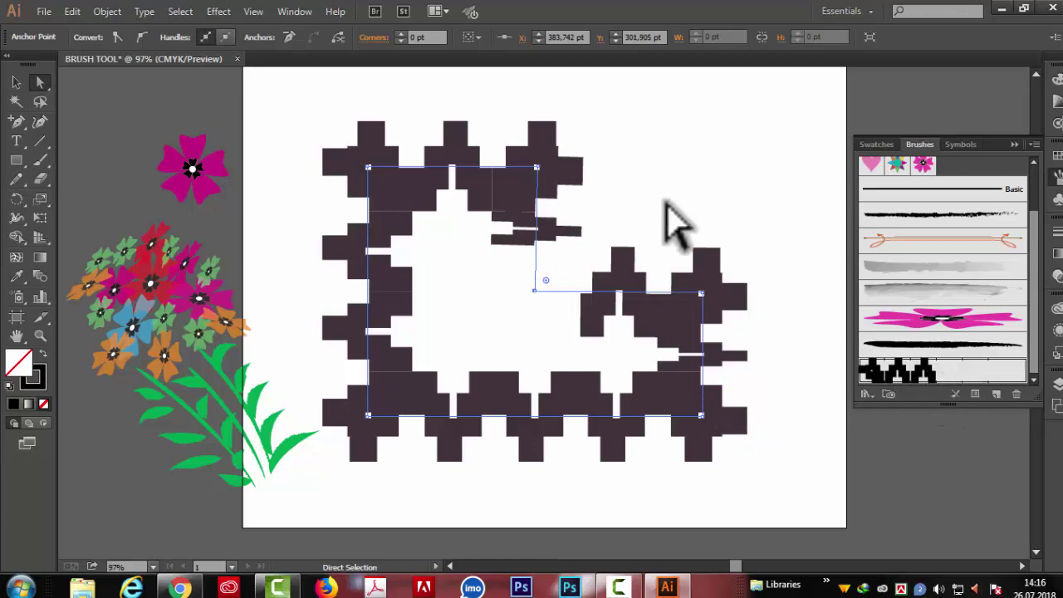
left_click(975, 394)
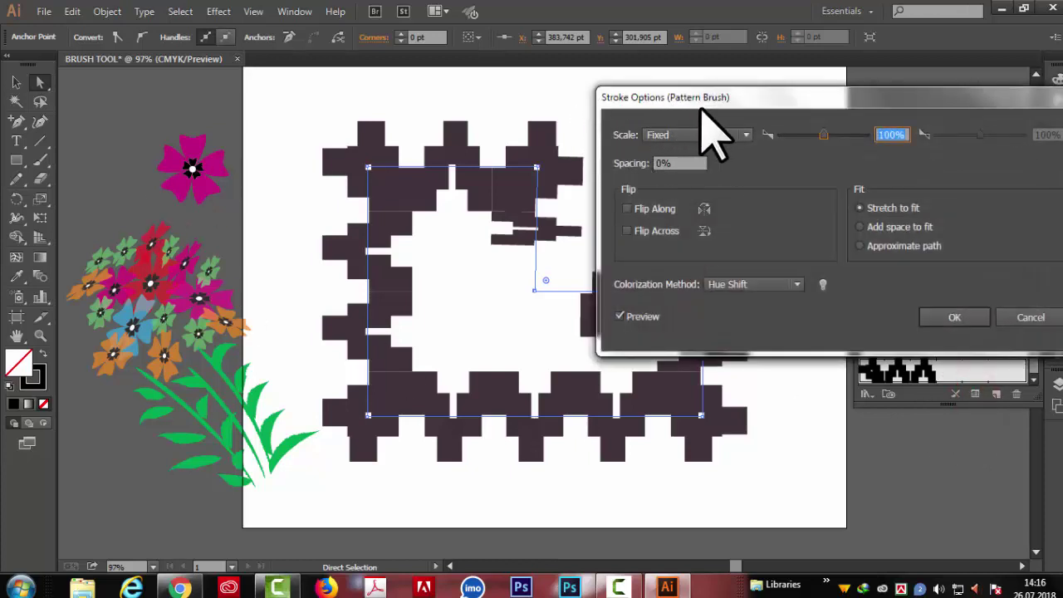
left_click_drag(785, 104, 809, 26)
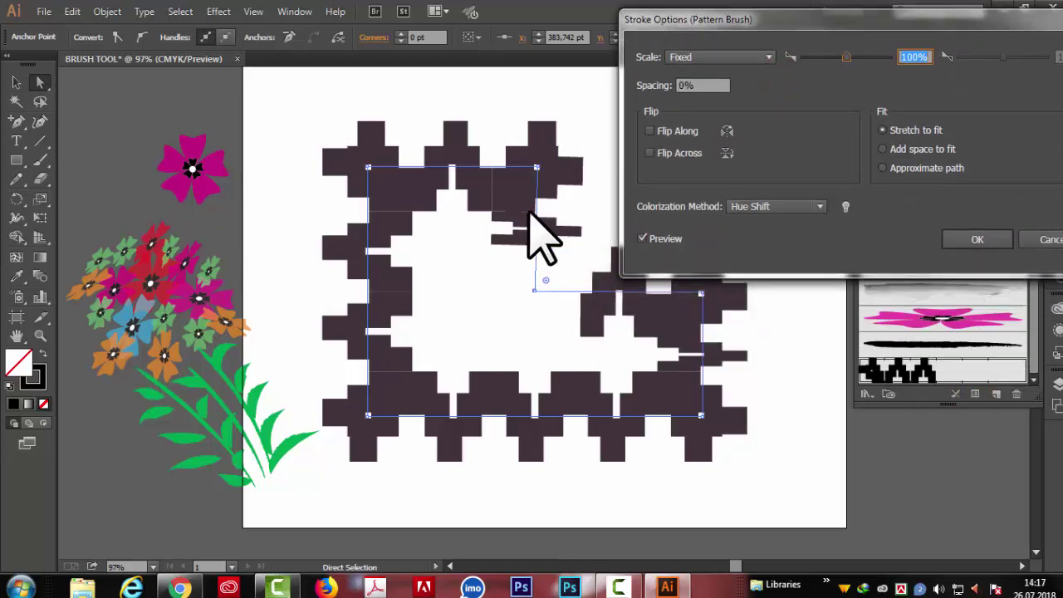
left_click(1049, 240)
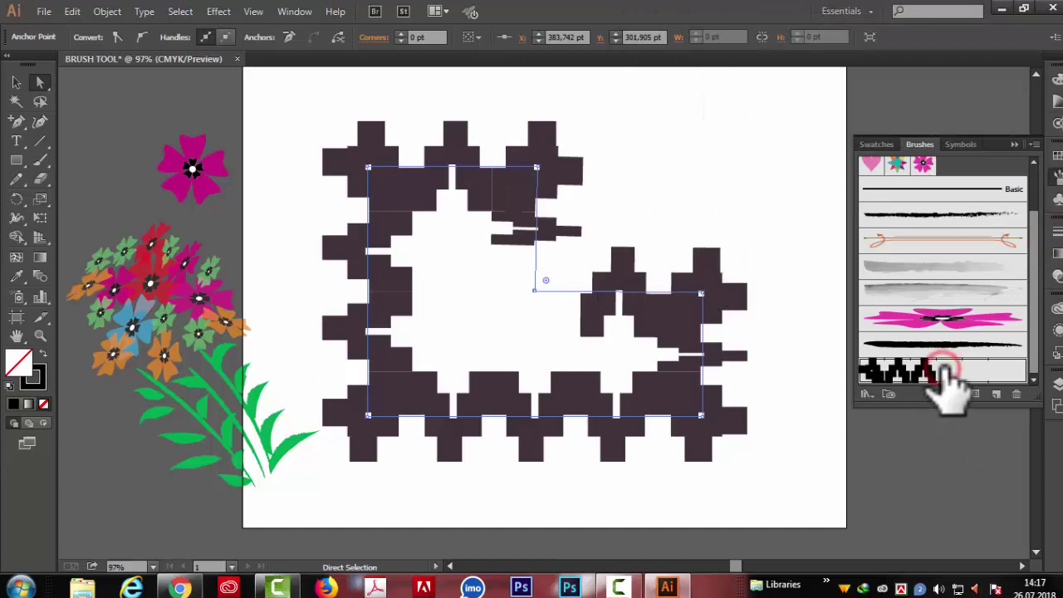
double_click(950, 382)
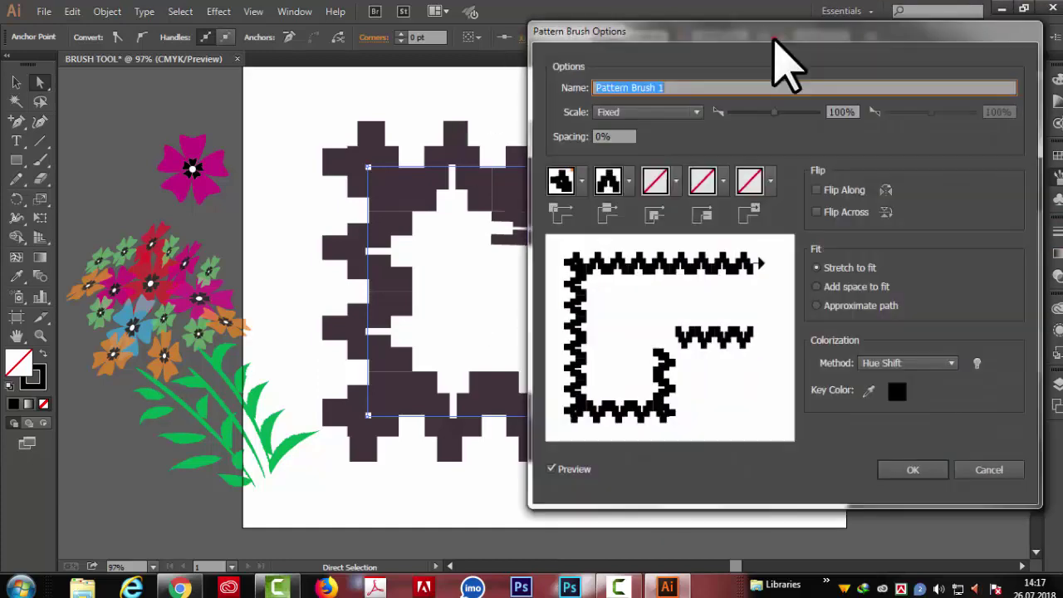
mouse_move(773, 38)
left_mouse_down()
mouse_move(918, 20)
mouse_move(855, 158)
mouse_move(860, 69)
left_mouse_up()
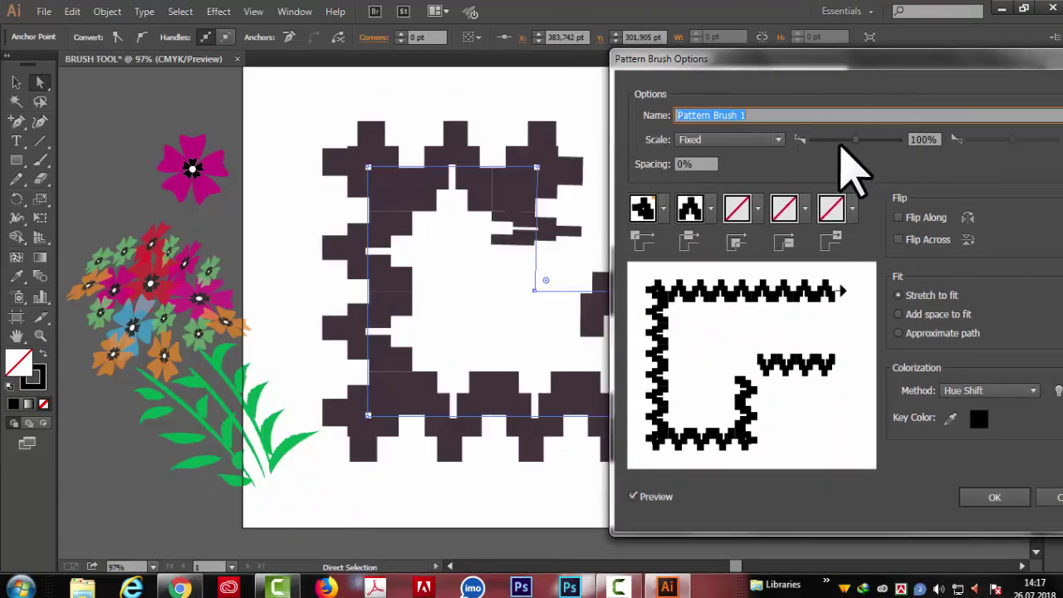
left_click_drag(856, 140, 849, 140)
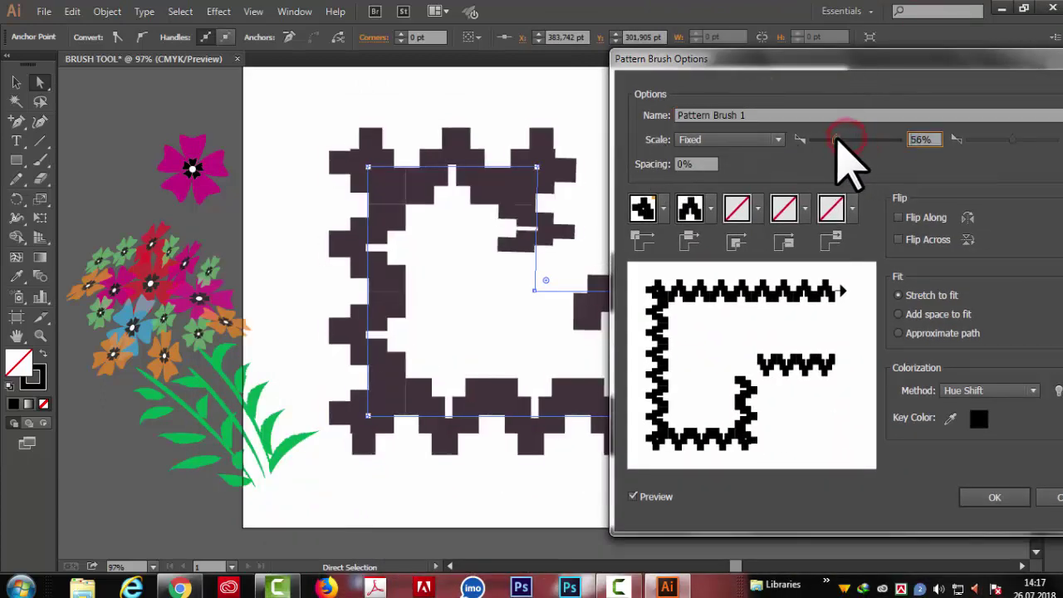
left_click_drag(838, 61, 826, 23)
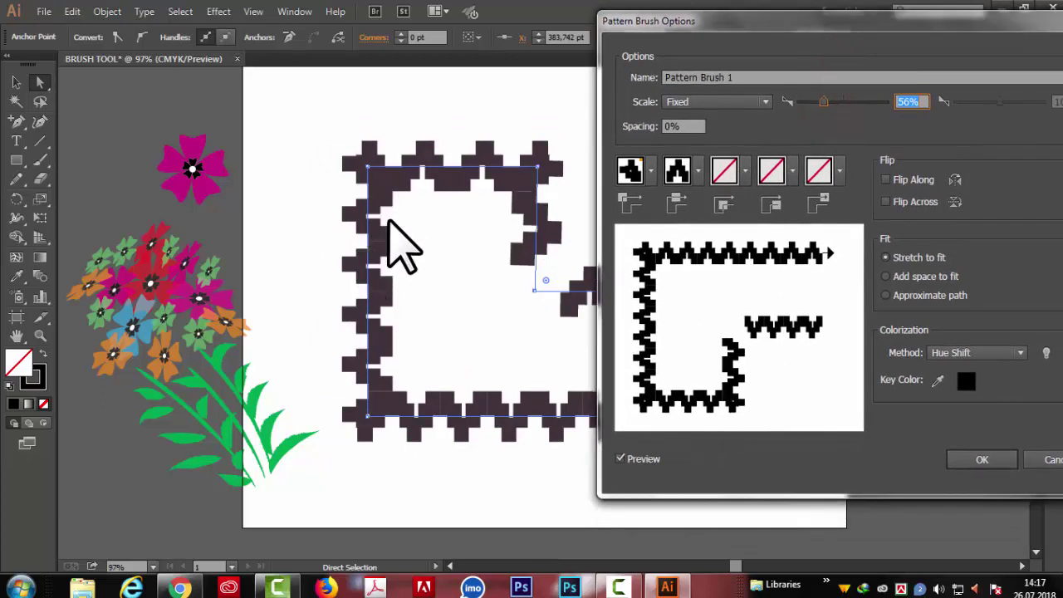
left_click_drag(936, 23, 898, 22)
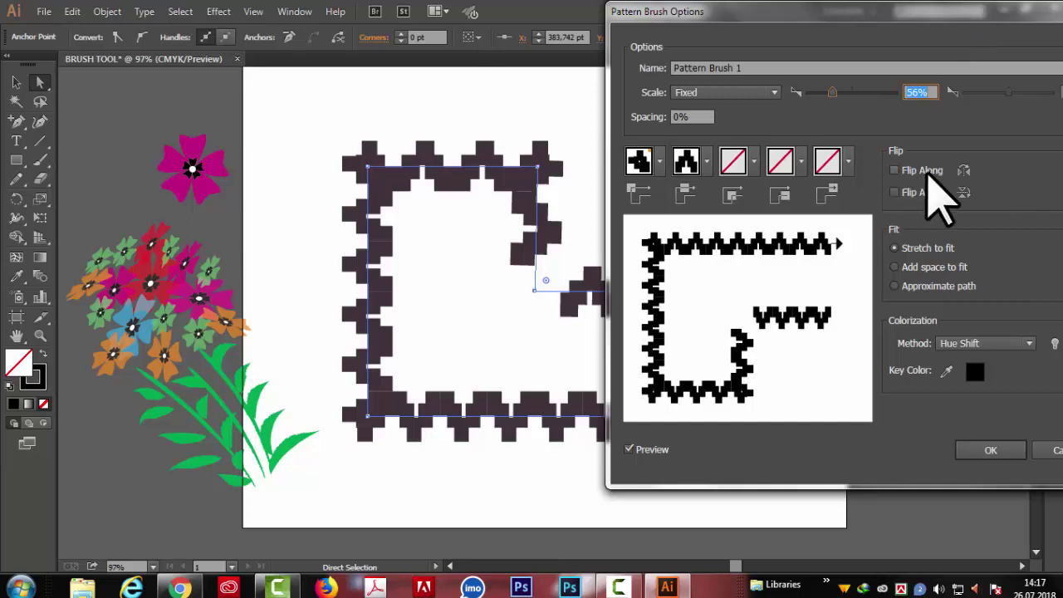
left_click(898, 172)
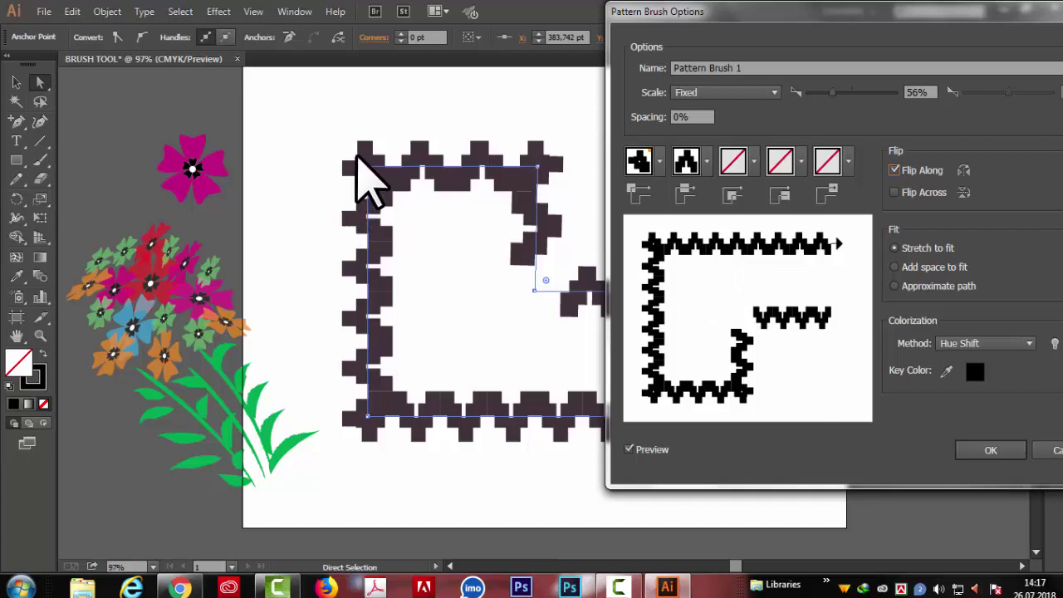
left_click(895, 171)
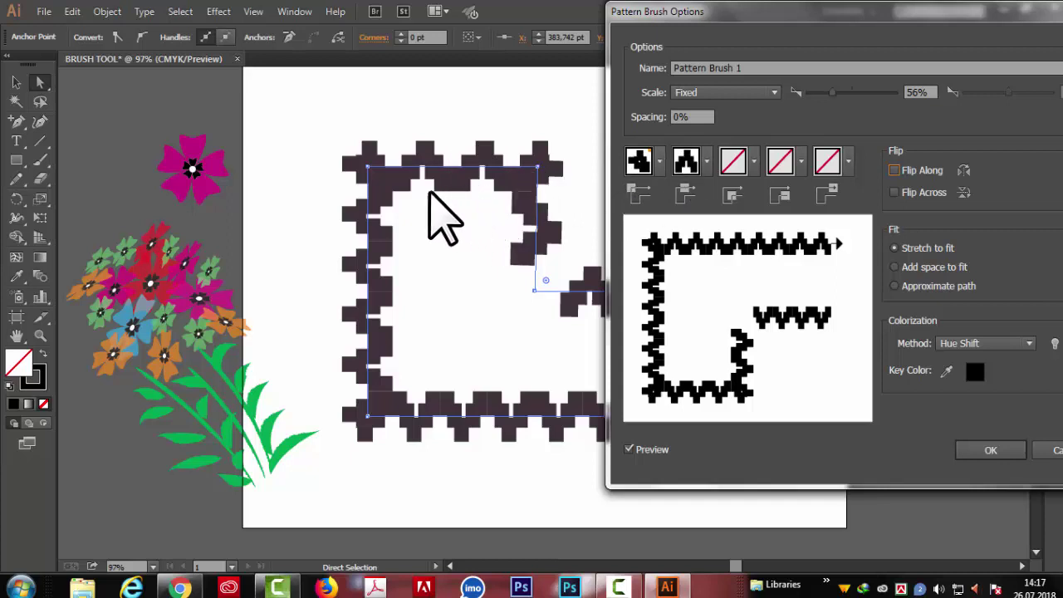
left_click(895, 192)
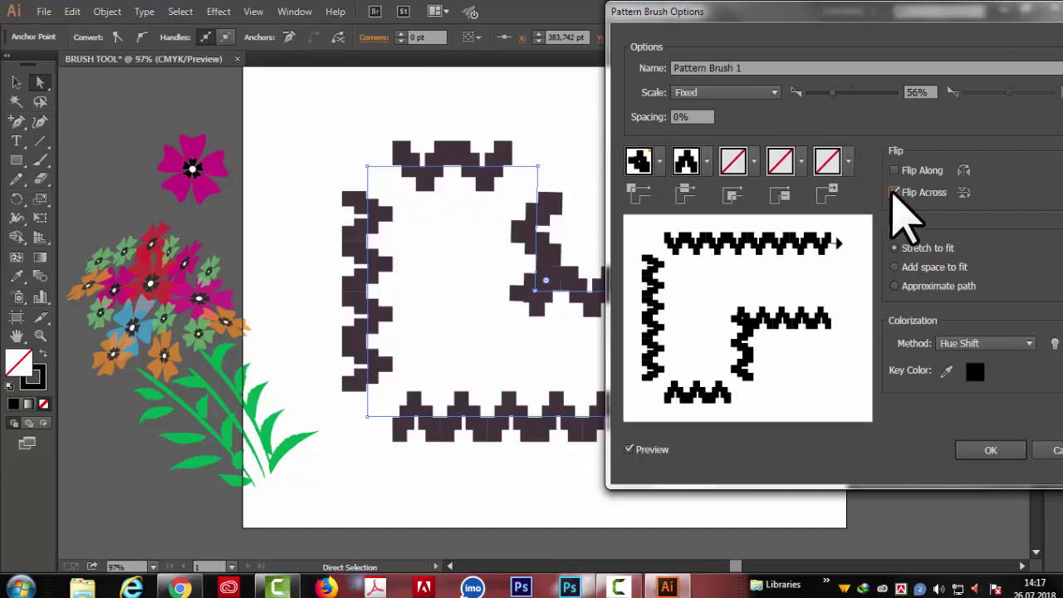
left_click(894, 192)
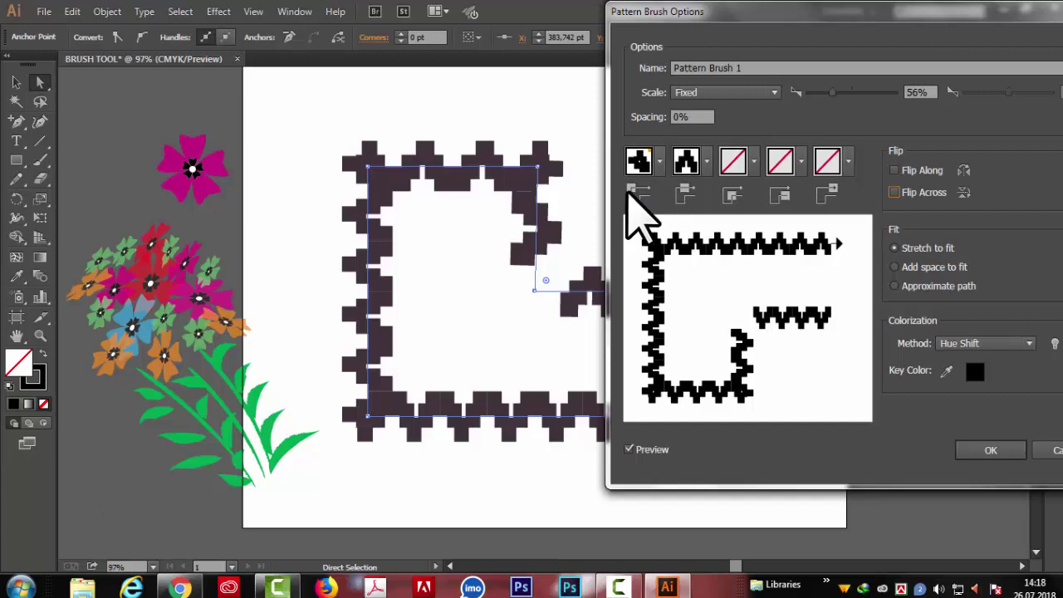
Step: Set the pattern brush's outer corner tile to Auto-Between
left_click(659, 161)
left_click(660, 161)
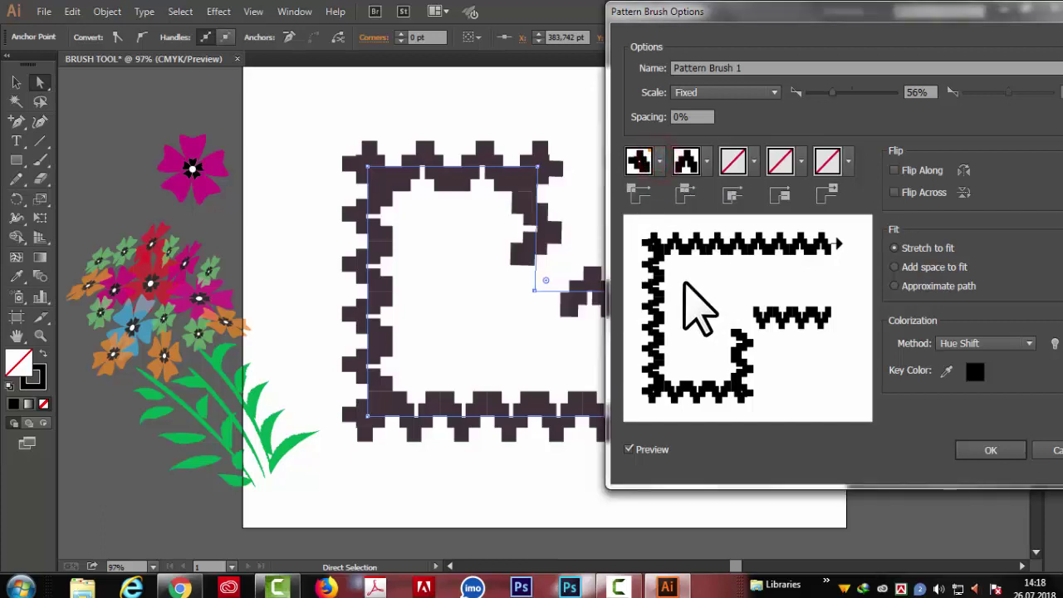
left_click(658, 161)
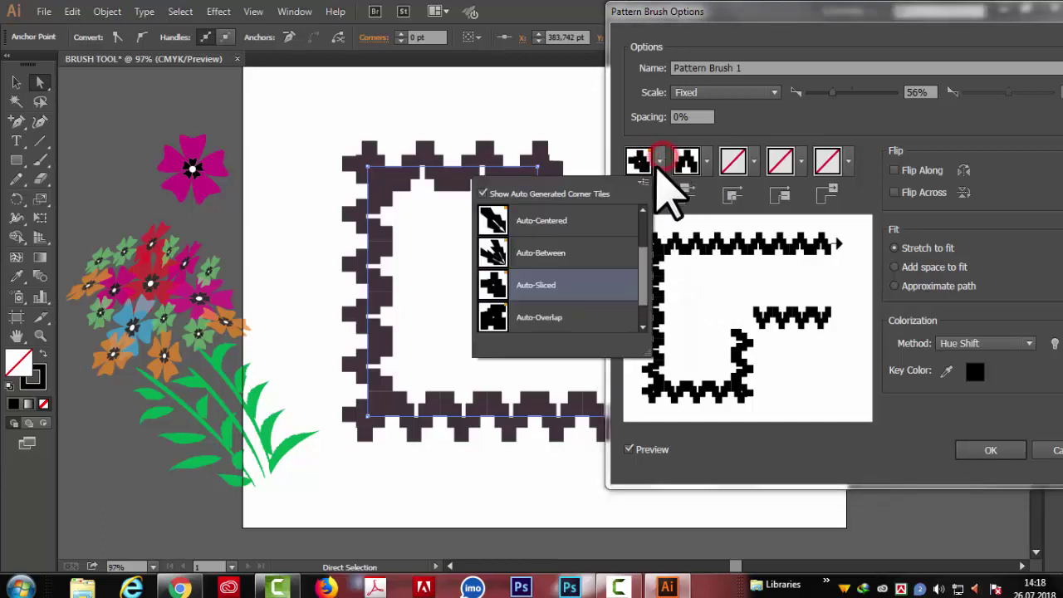
left_click_drag(640, 269, 641, 278)
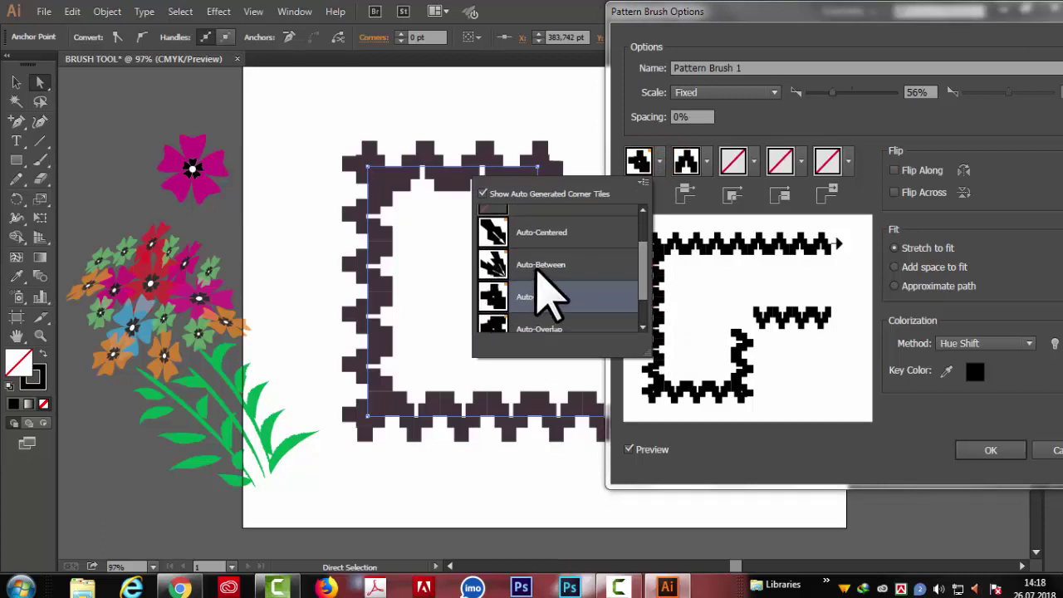
left_click(538, 268)
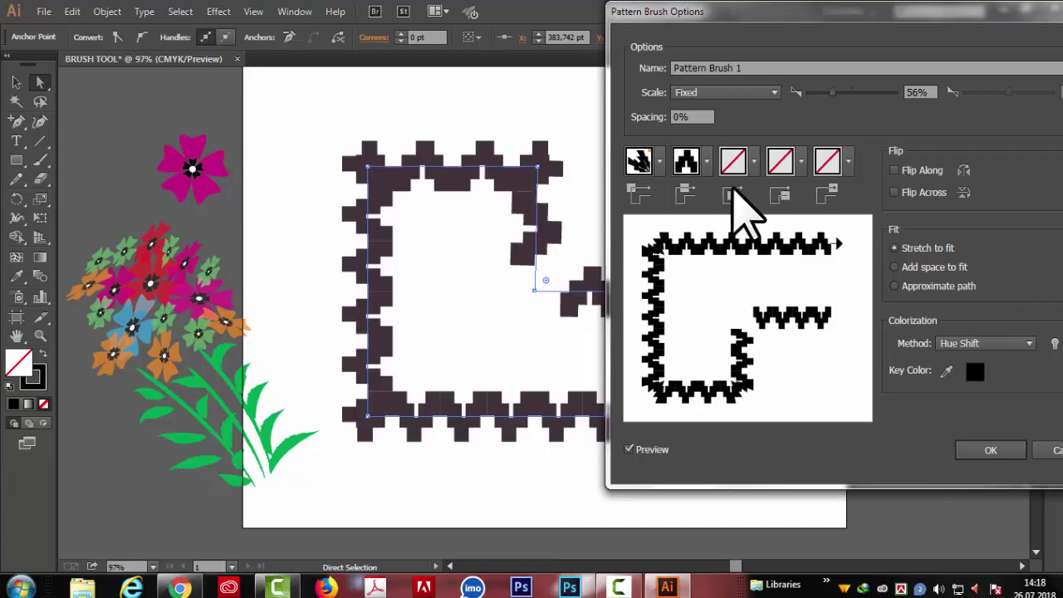
Step: Set the inner corner tile to Auto-Centered, accept, and apply the change to existing strokes
left_click(739, 171)
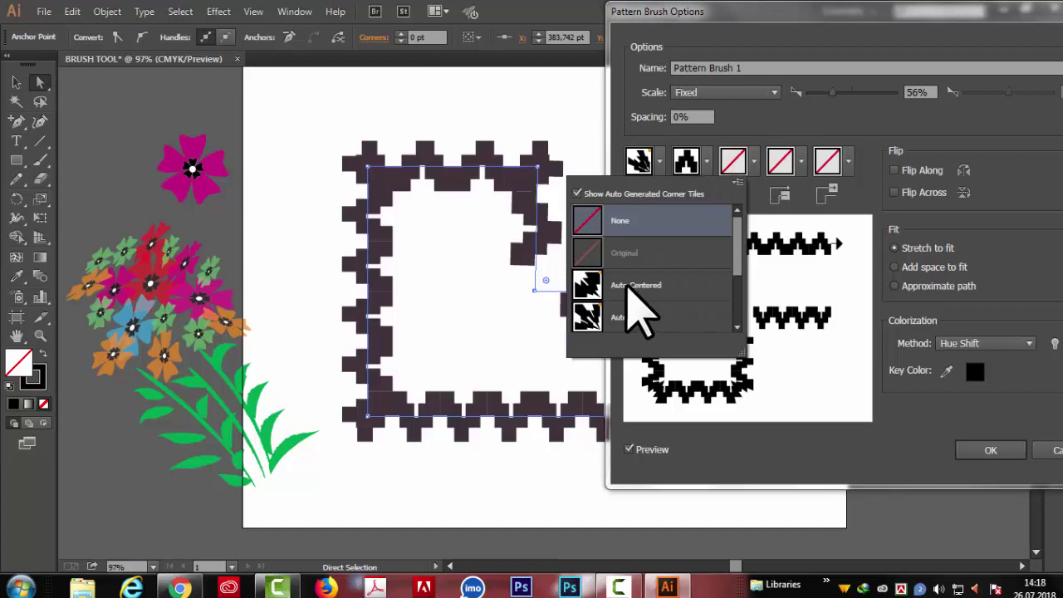
left_click(741, 162)
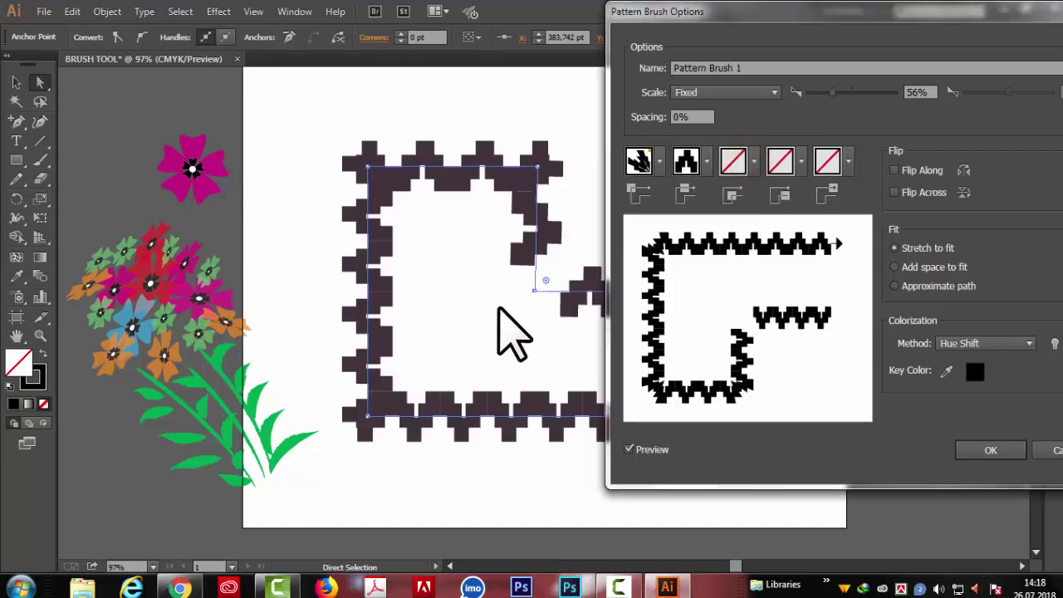
left_click(753, 162)
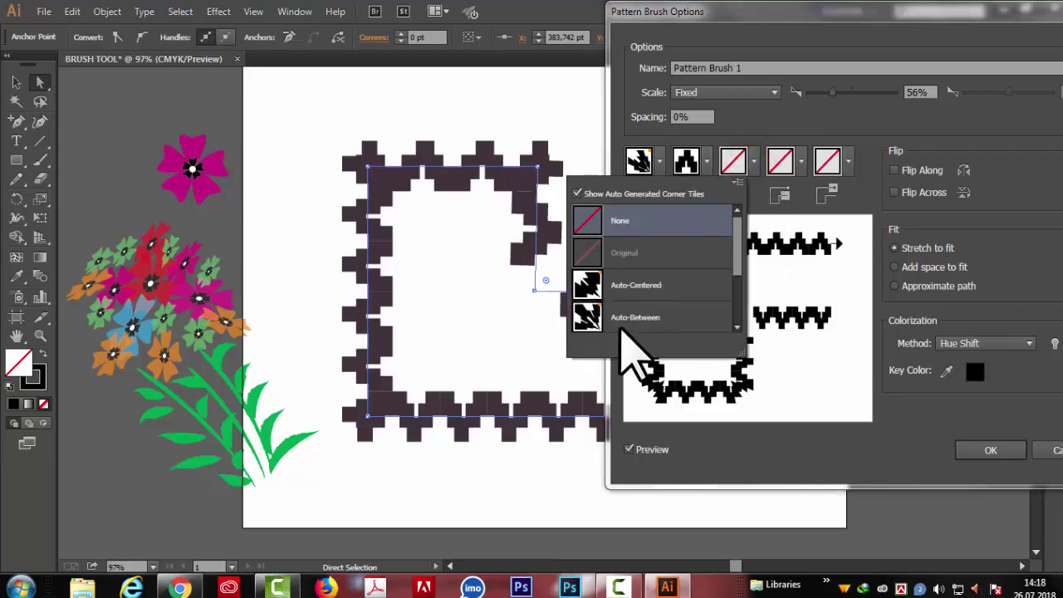
left_click(598, 286)
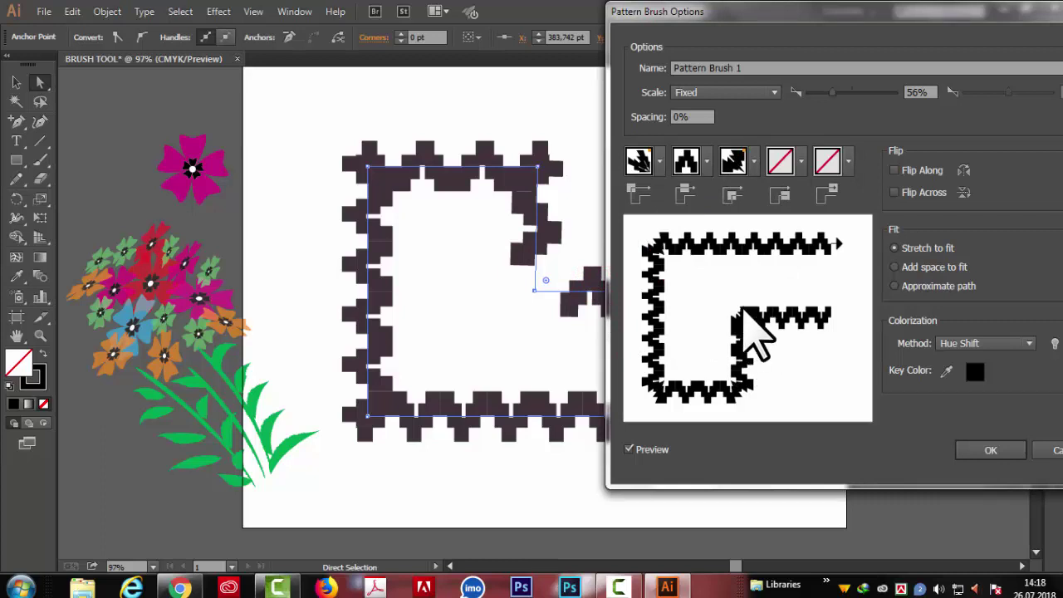
left_click(755, 162)
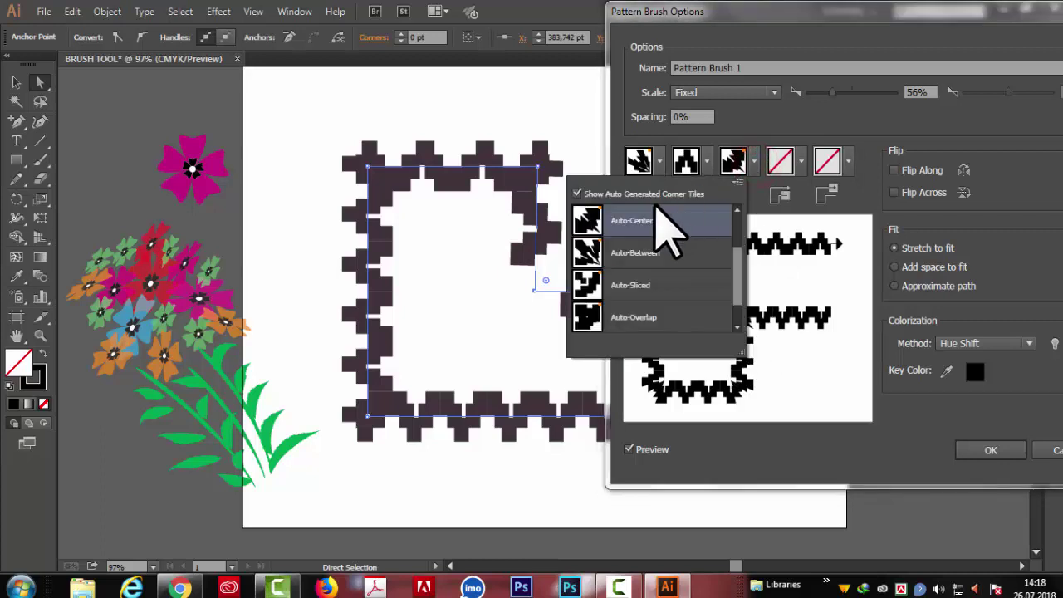
mouse_move(735, 291)
left_mouse_down()
mouse_move(731, 328)
mouse_move(737, 230)
left_mouse_up()
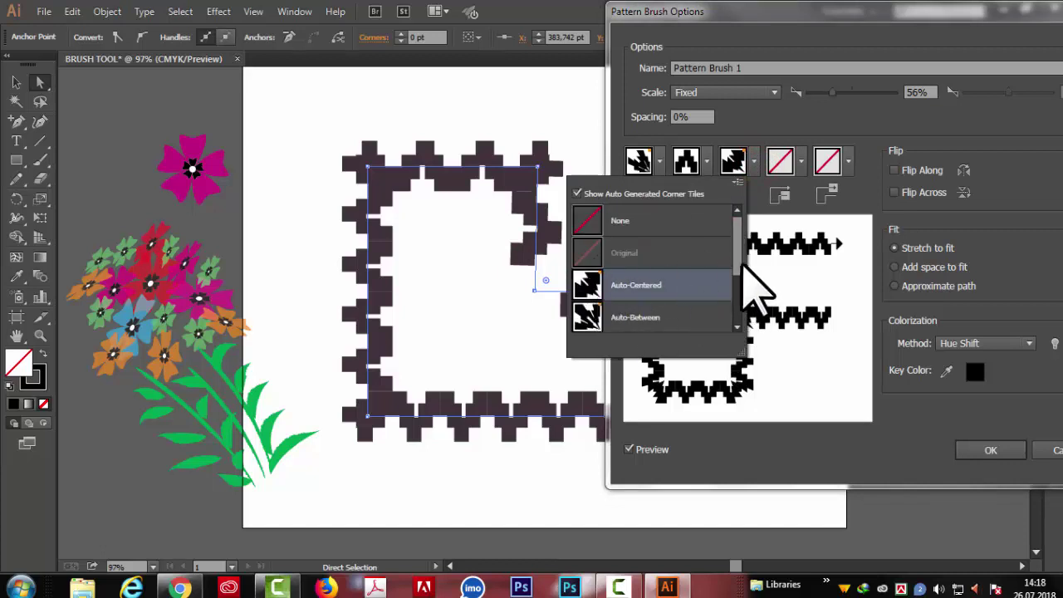
left_click_drag(740, 278, 737, 328)
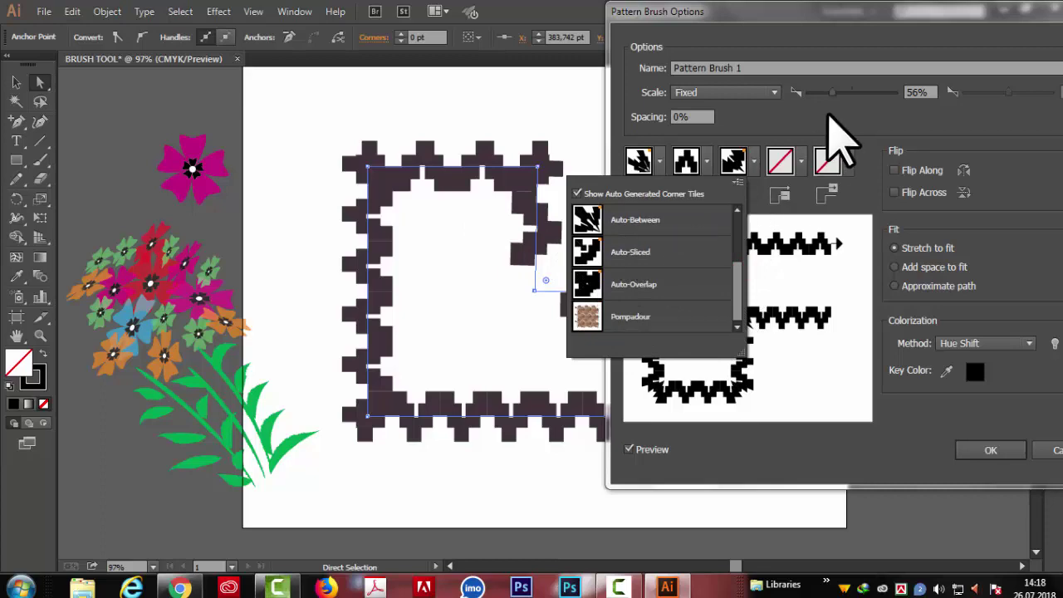
left_click(829, 112)
left_click(993, 451)
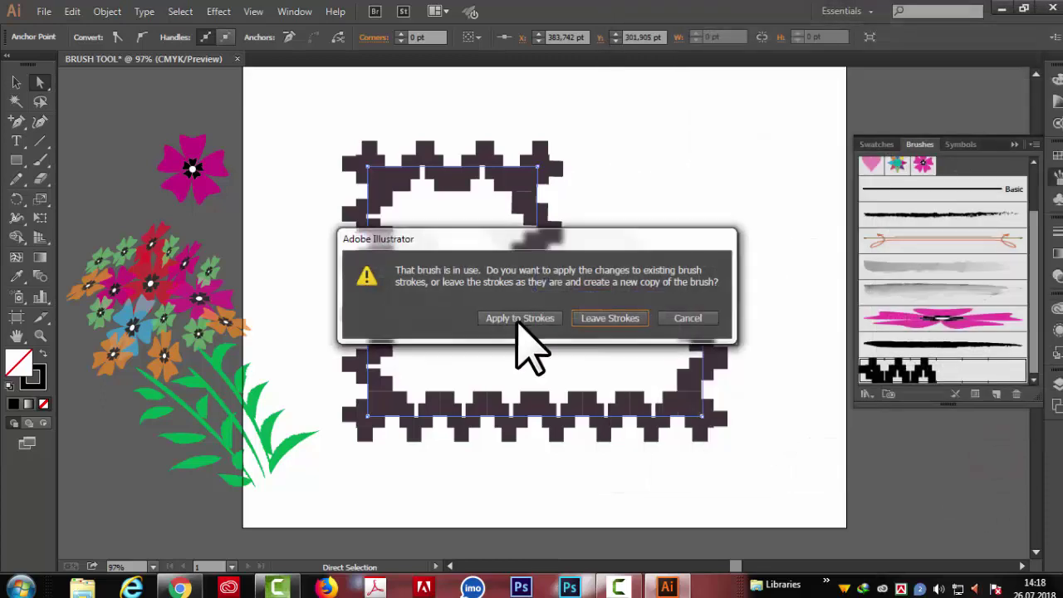
left_click(520, 318)
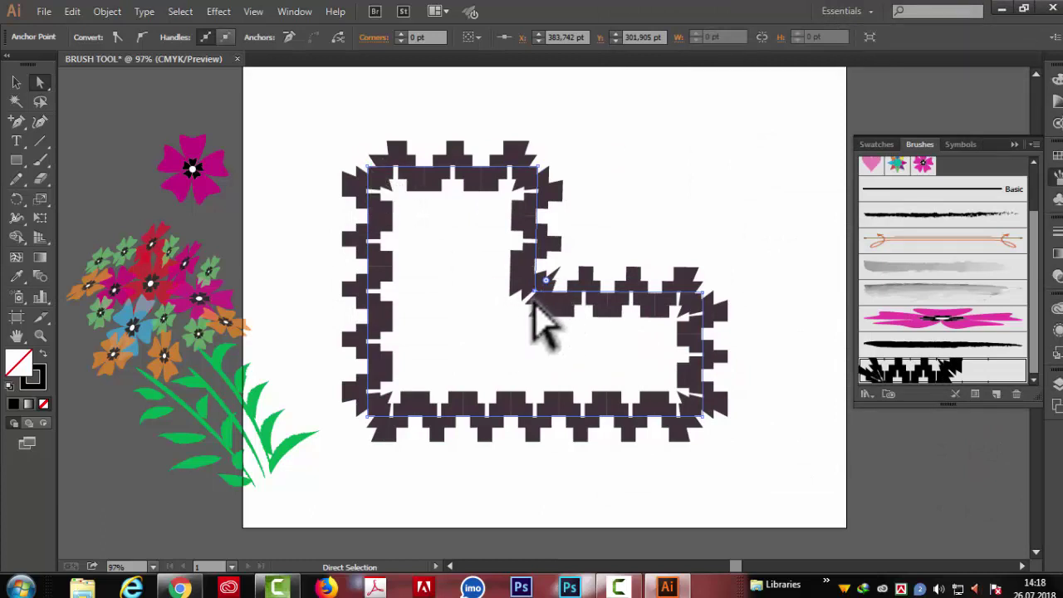
Step: Select the L path and give its stroke a dark magenta swatch
key("v")
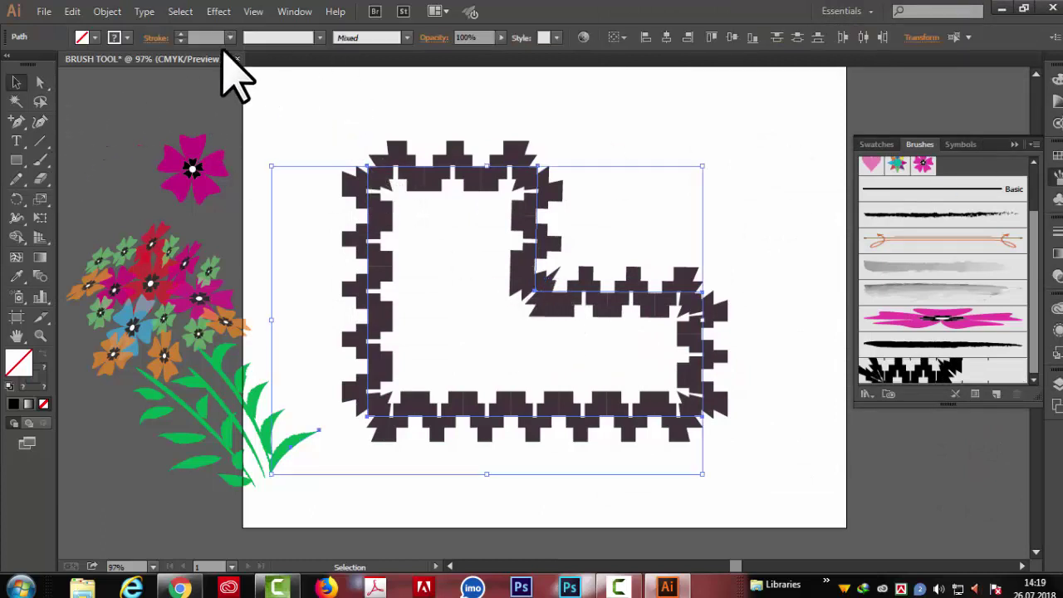
left_click(127, 38)
left_click(55, 66)
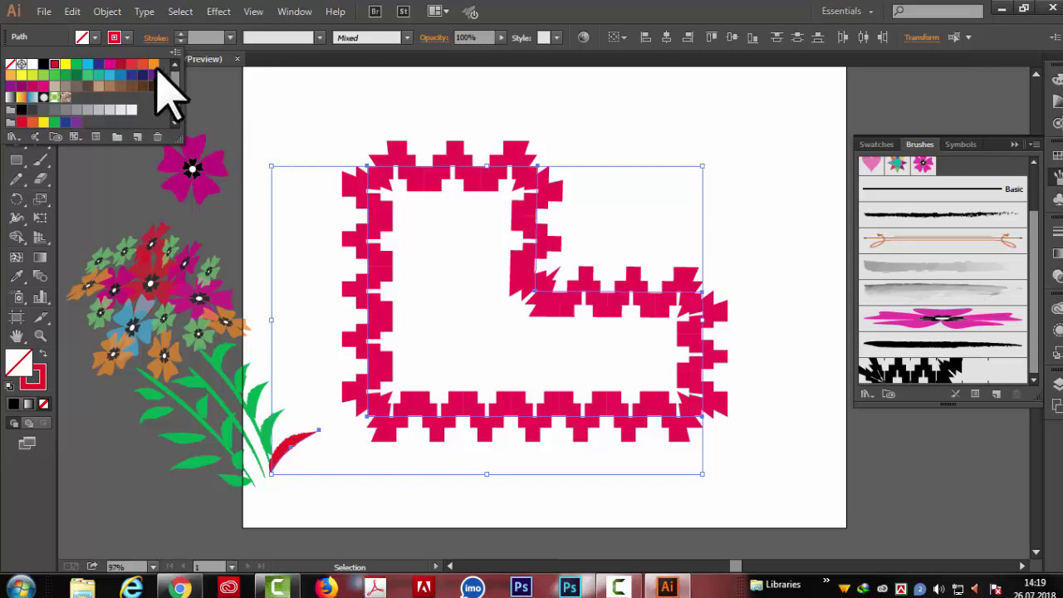
left_click(136, 65)
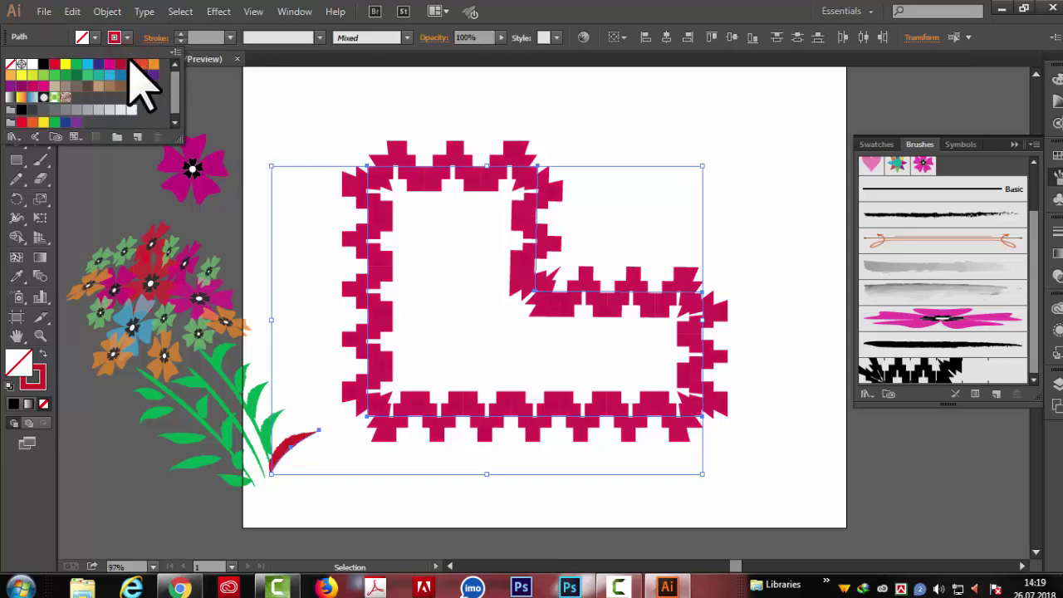
Step: Fill the L path green and scale it down slightly from its corner
left_click(95, 38)
left_click(77, 64)
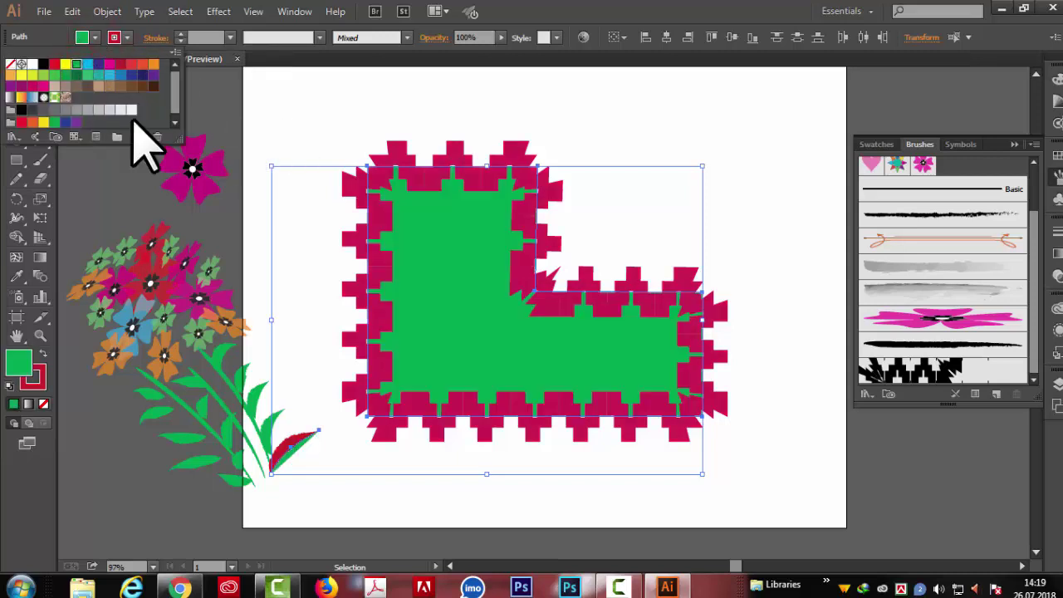
left_click(752, 270)
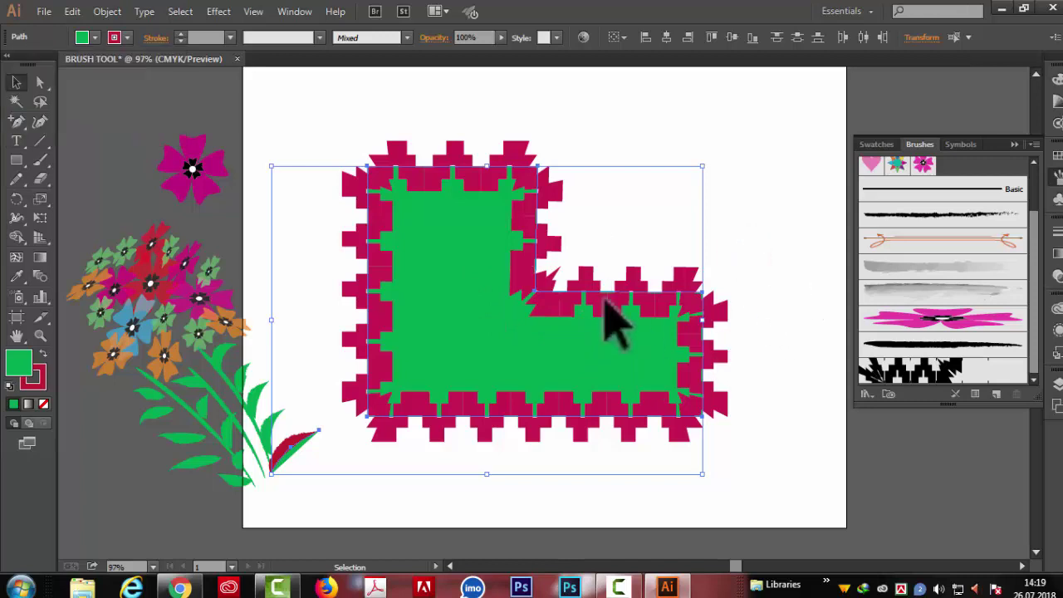
left_click_drag(702, 166, 686, 170)
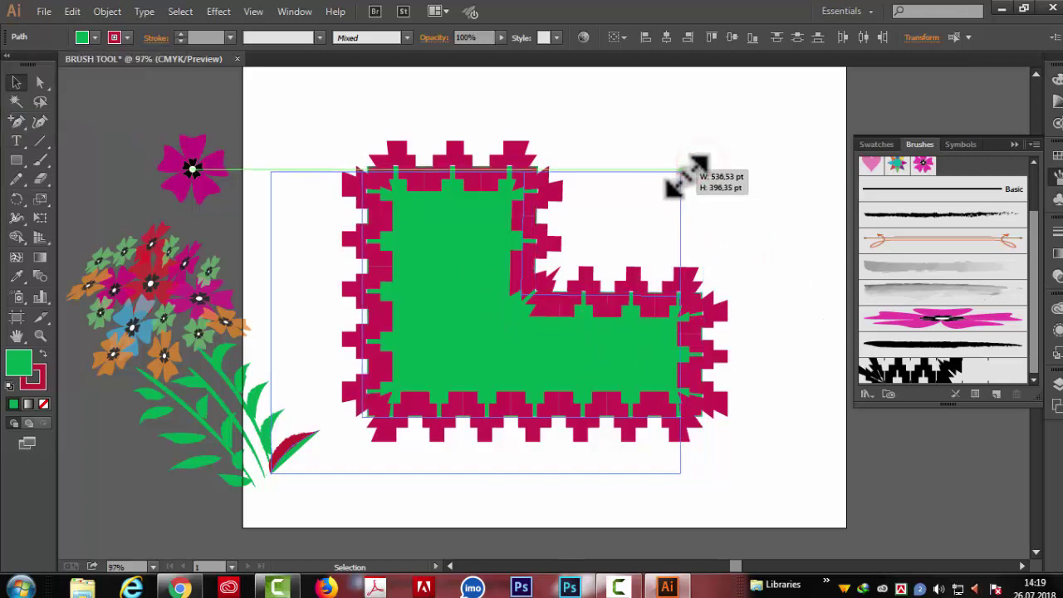
left_click(772, 328)
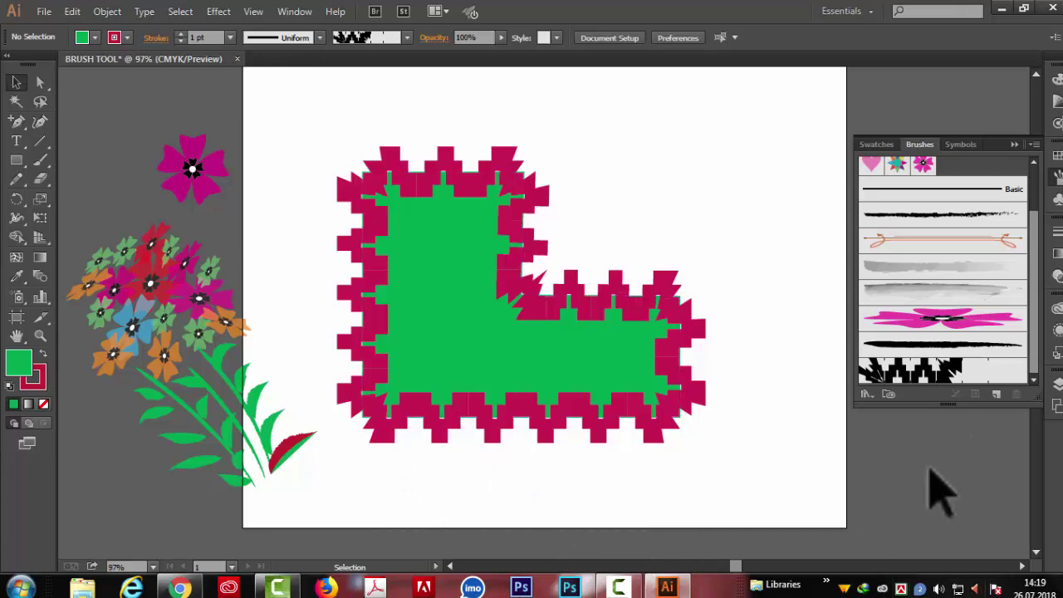
left_click(996, 393)
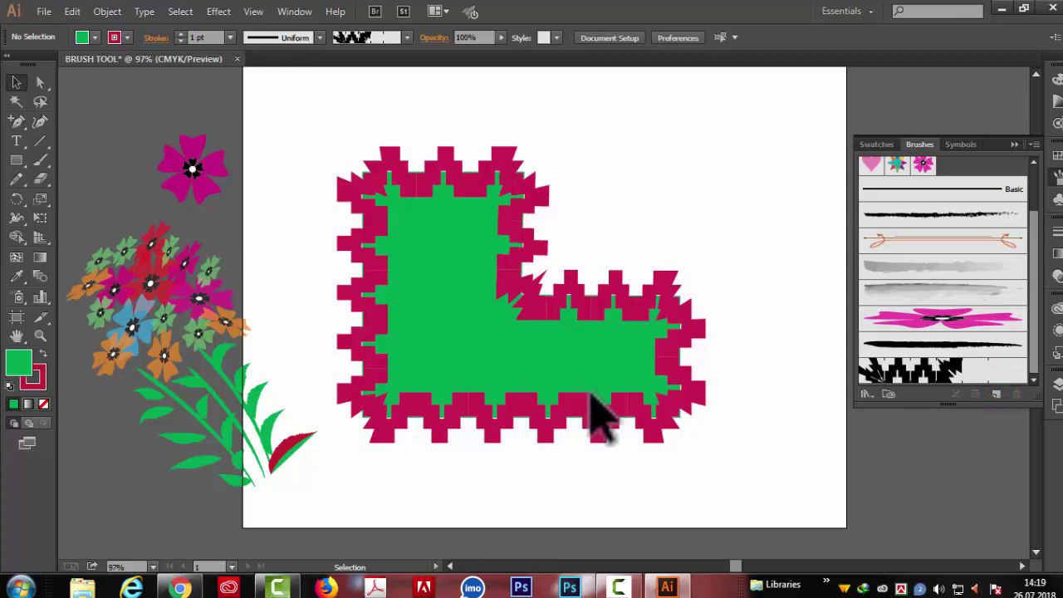